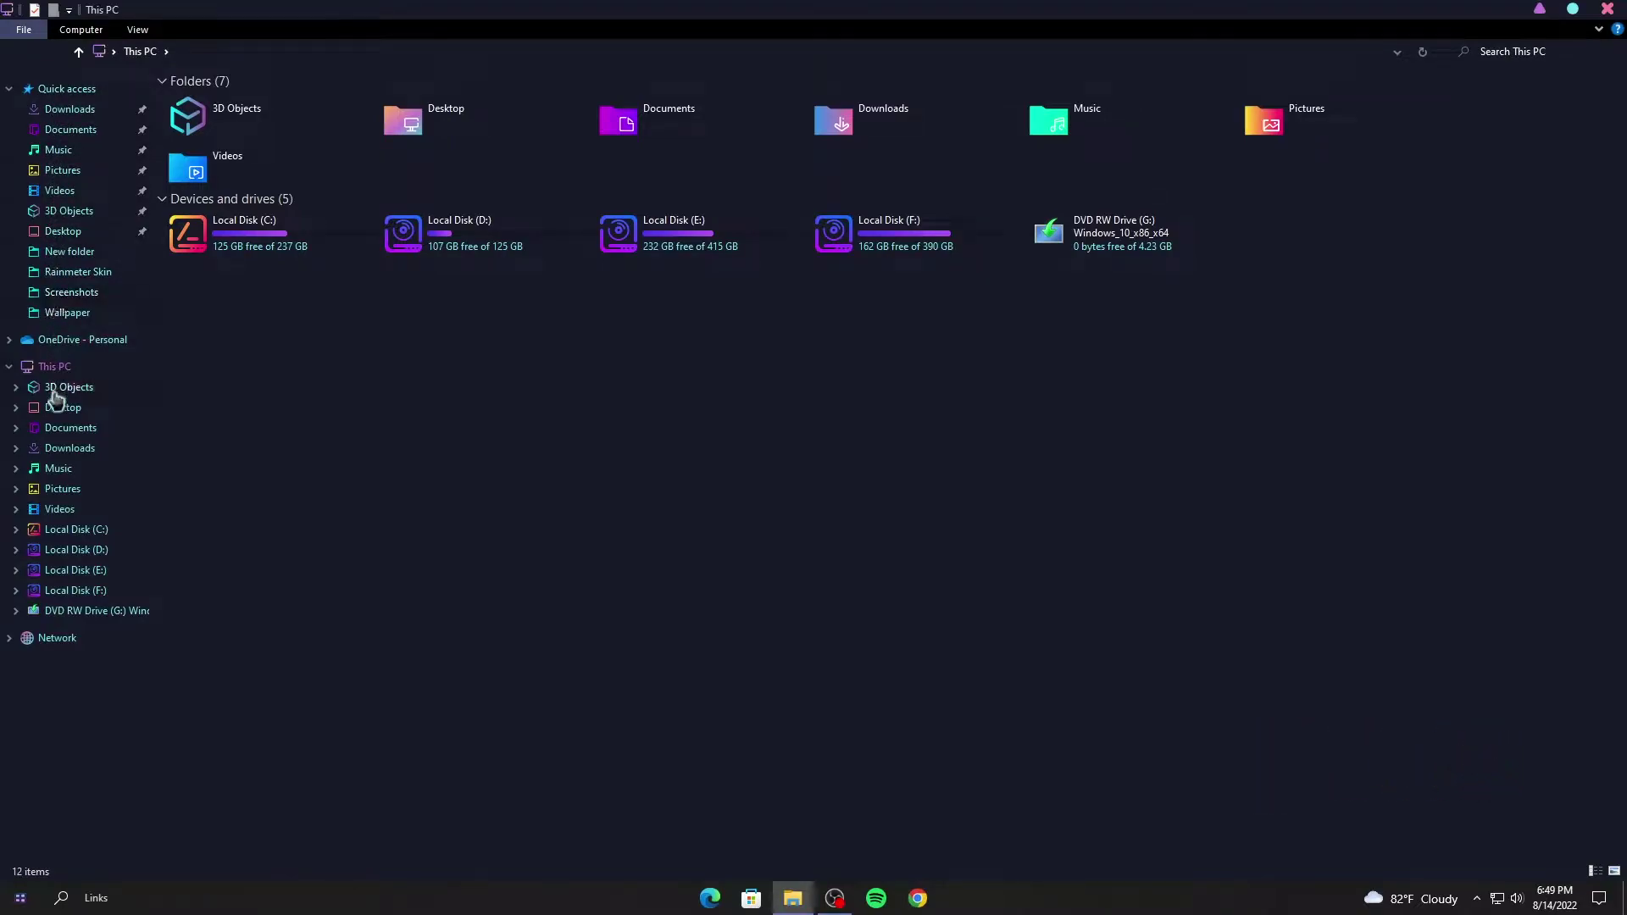
# Step: Look through the Windows folder on Local Disk (C:) and close the file window
pyautogui.click(53, 531)
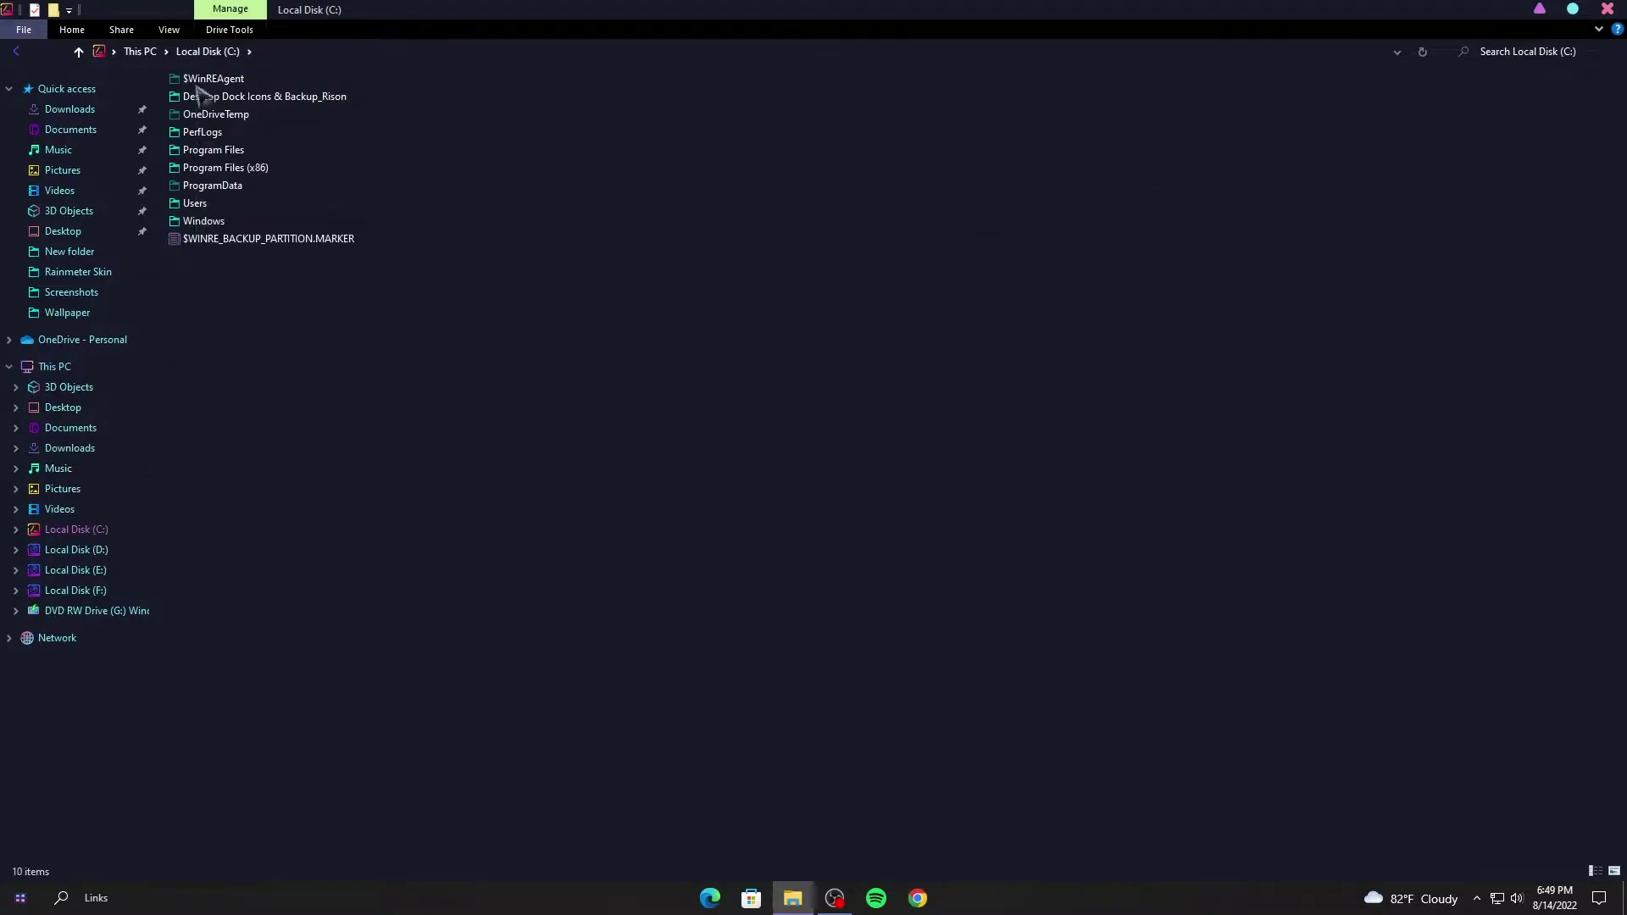
pyautogui.doubleClick(202, 222)
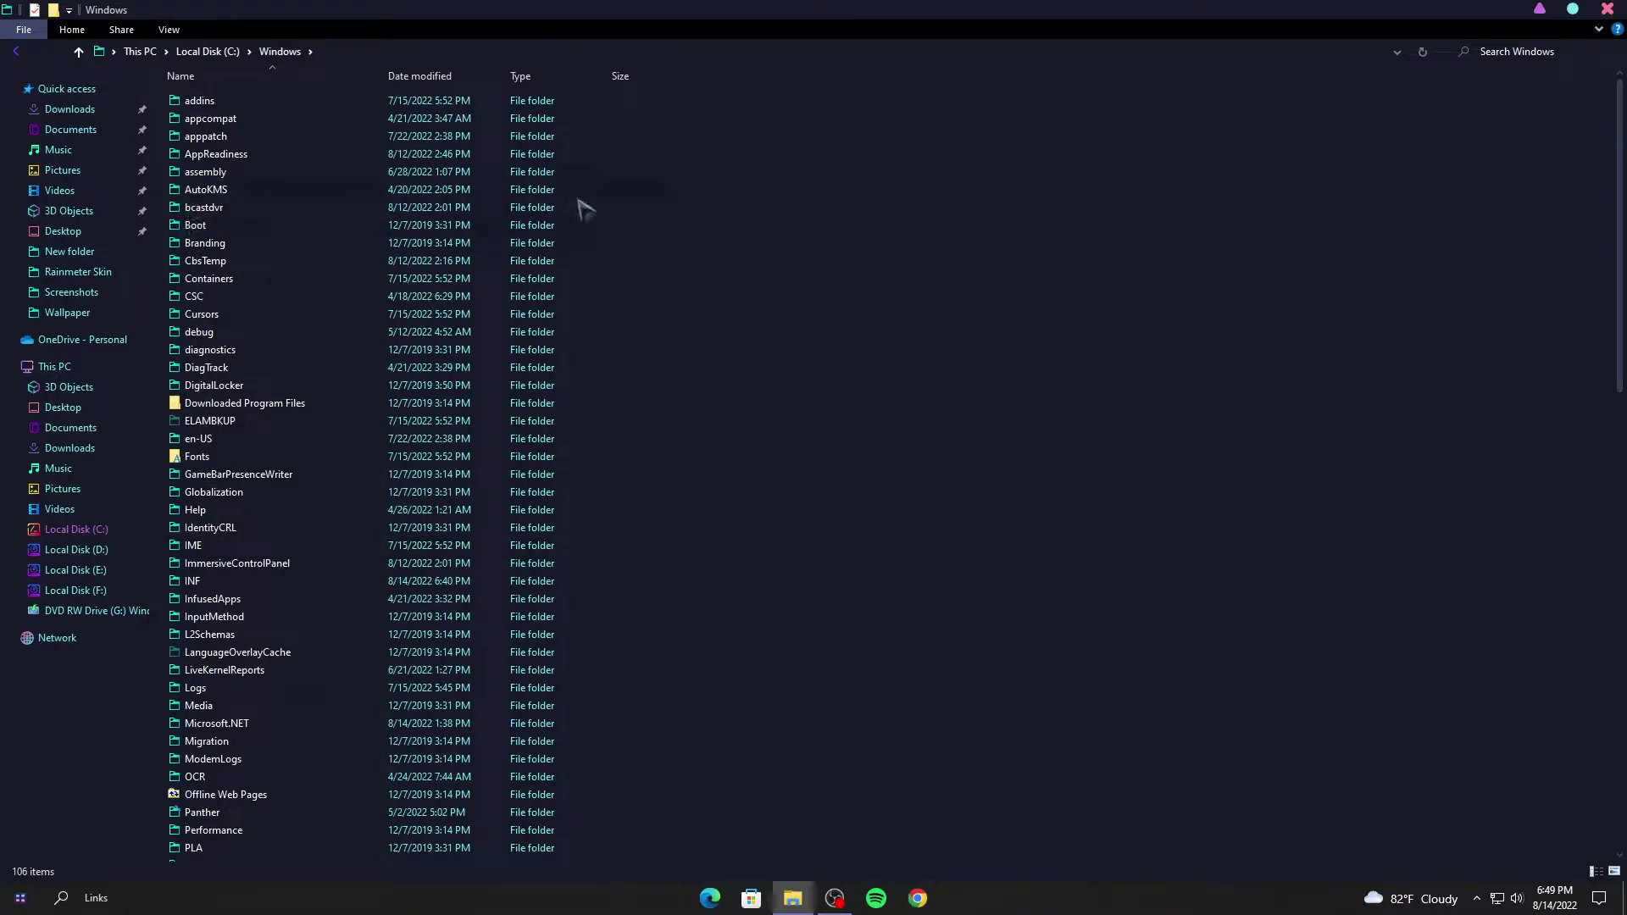
pyautogui.click(1608, 11)
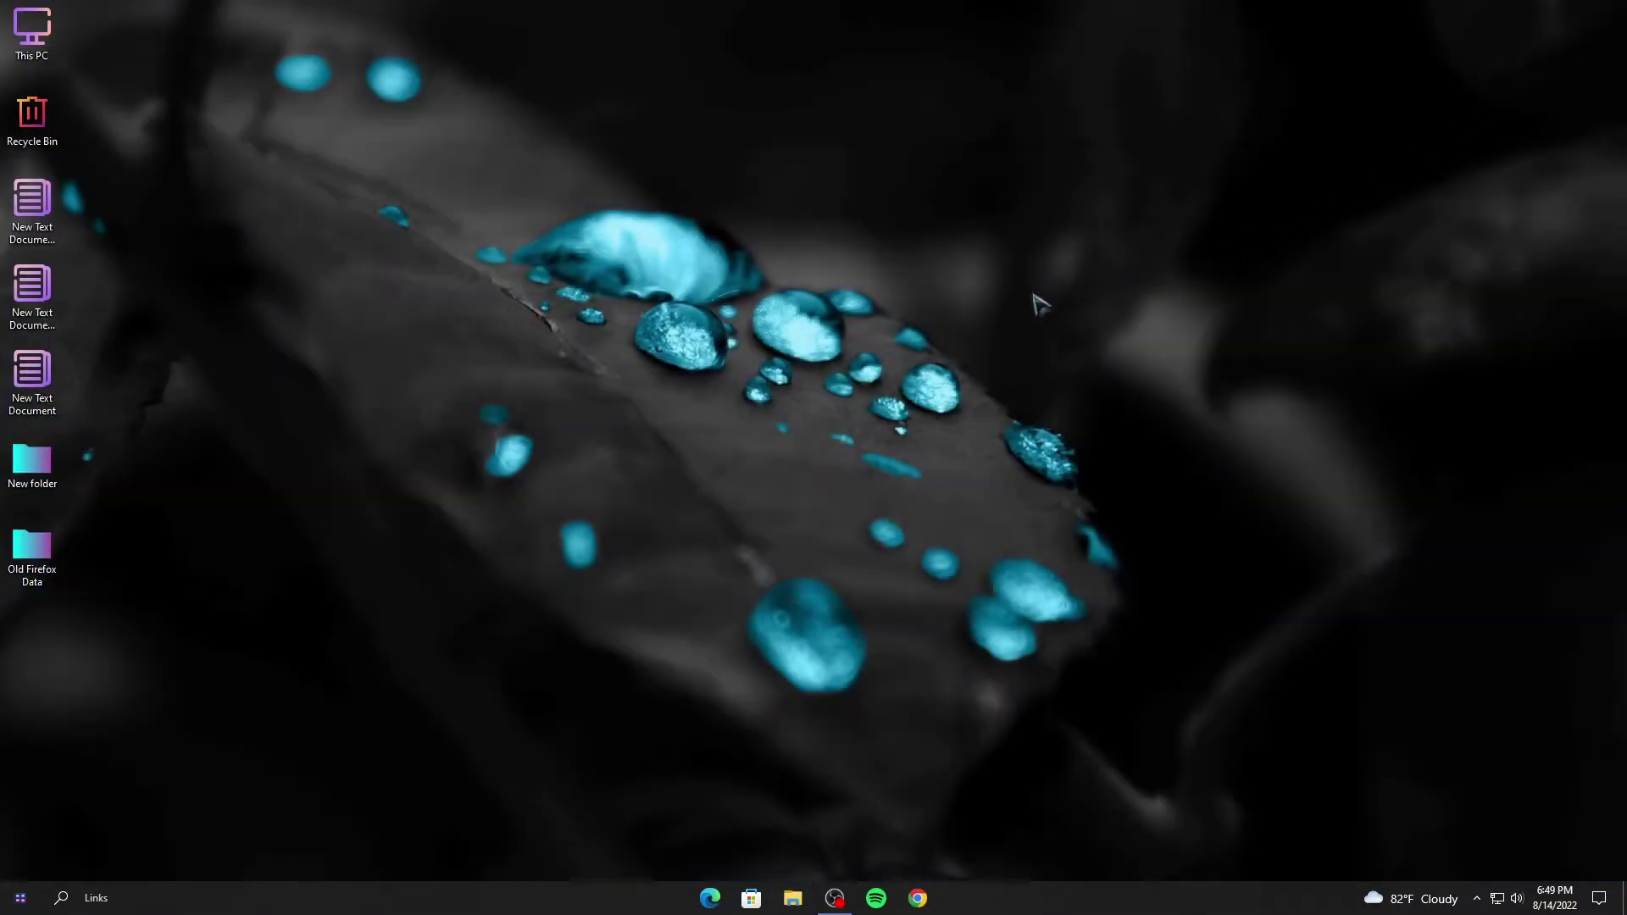
pyautogui.rightClick(1001, 305)
pyautogui.click(1044, 352)
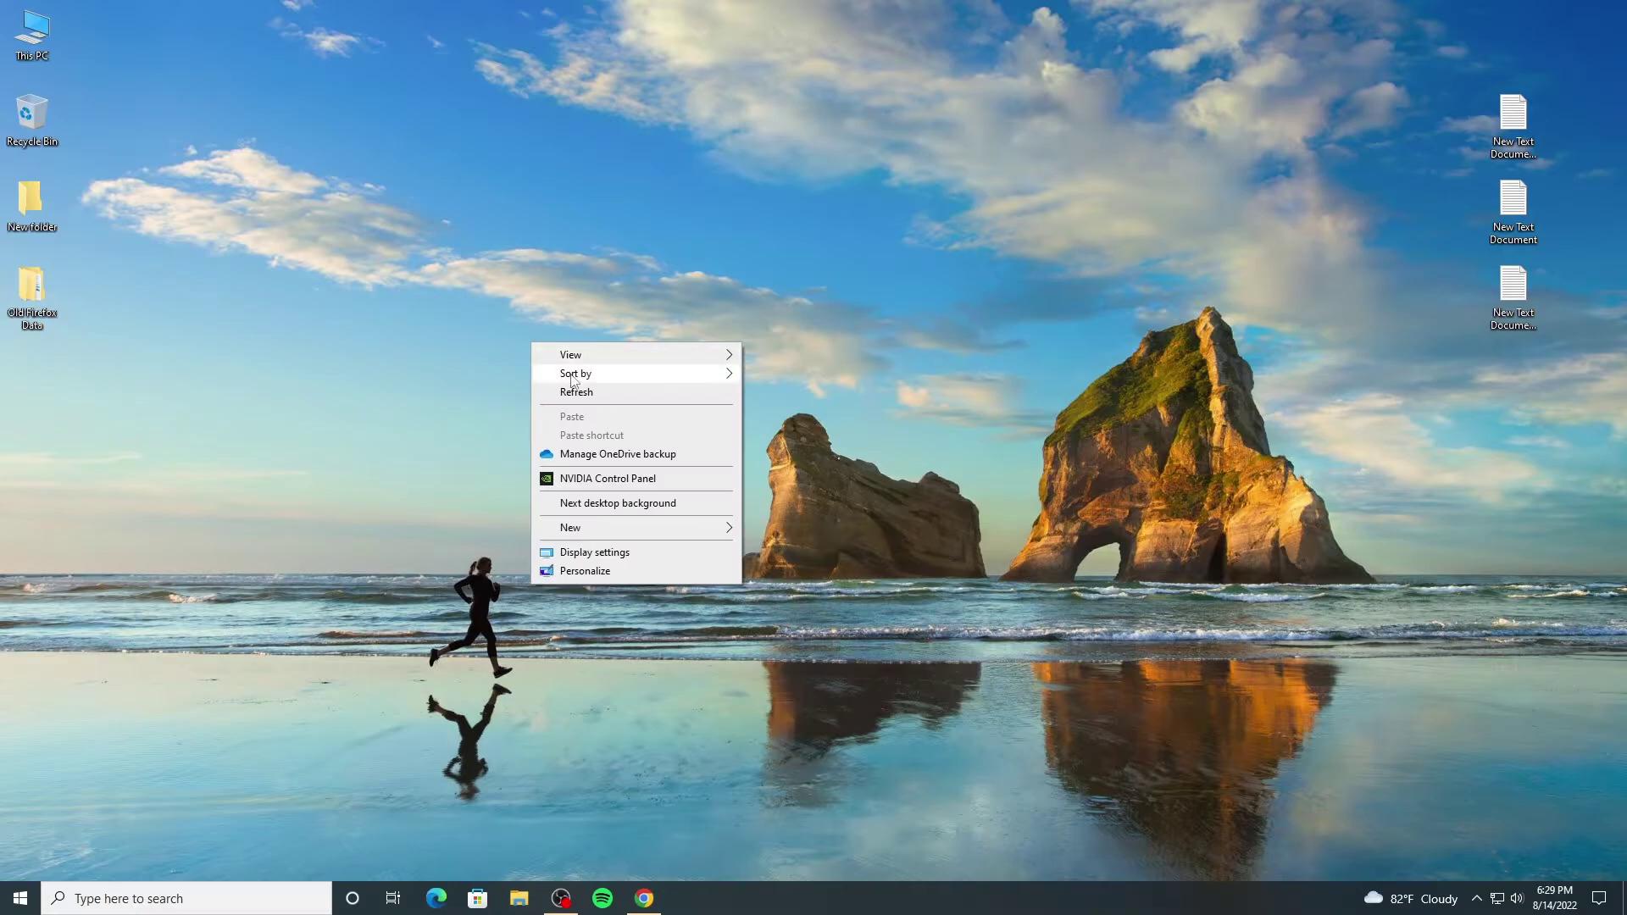
pyautogui.click(584, 392)
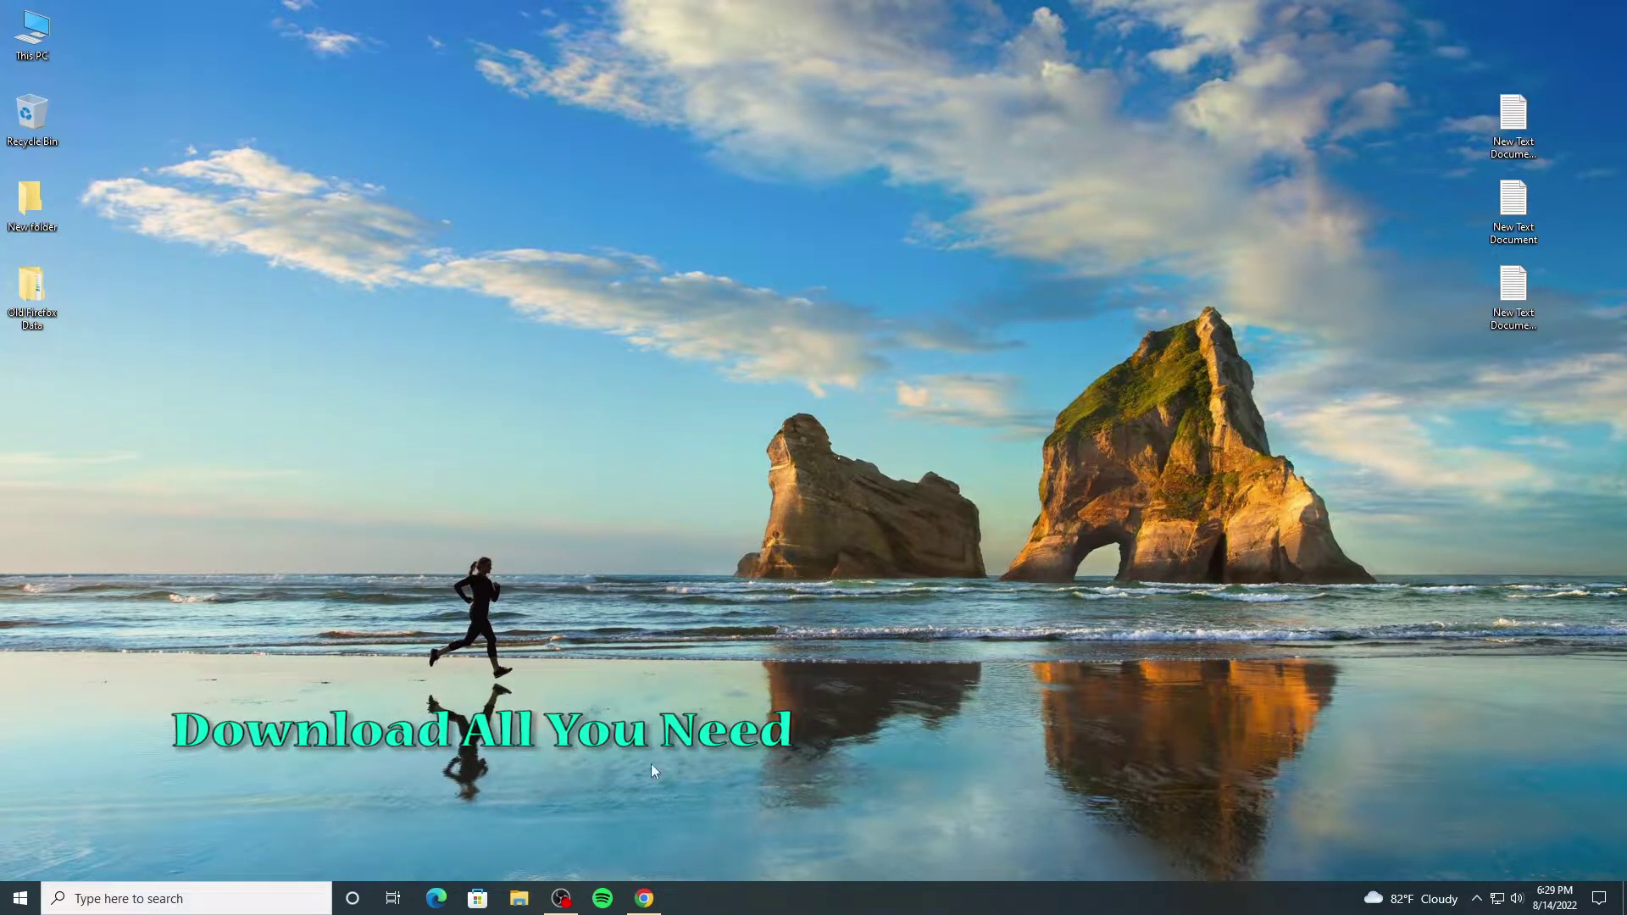
# Step: Switch to Chrome and download UltraUXThemePatcher and the Sweet Paranoia Icon Theme from their pages
pyautogui.click(644, 897)
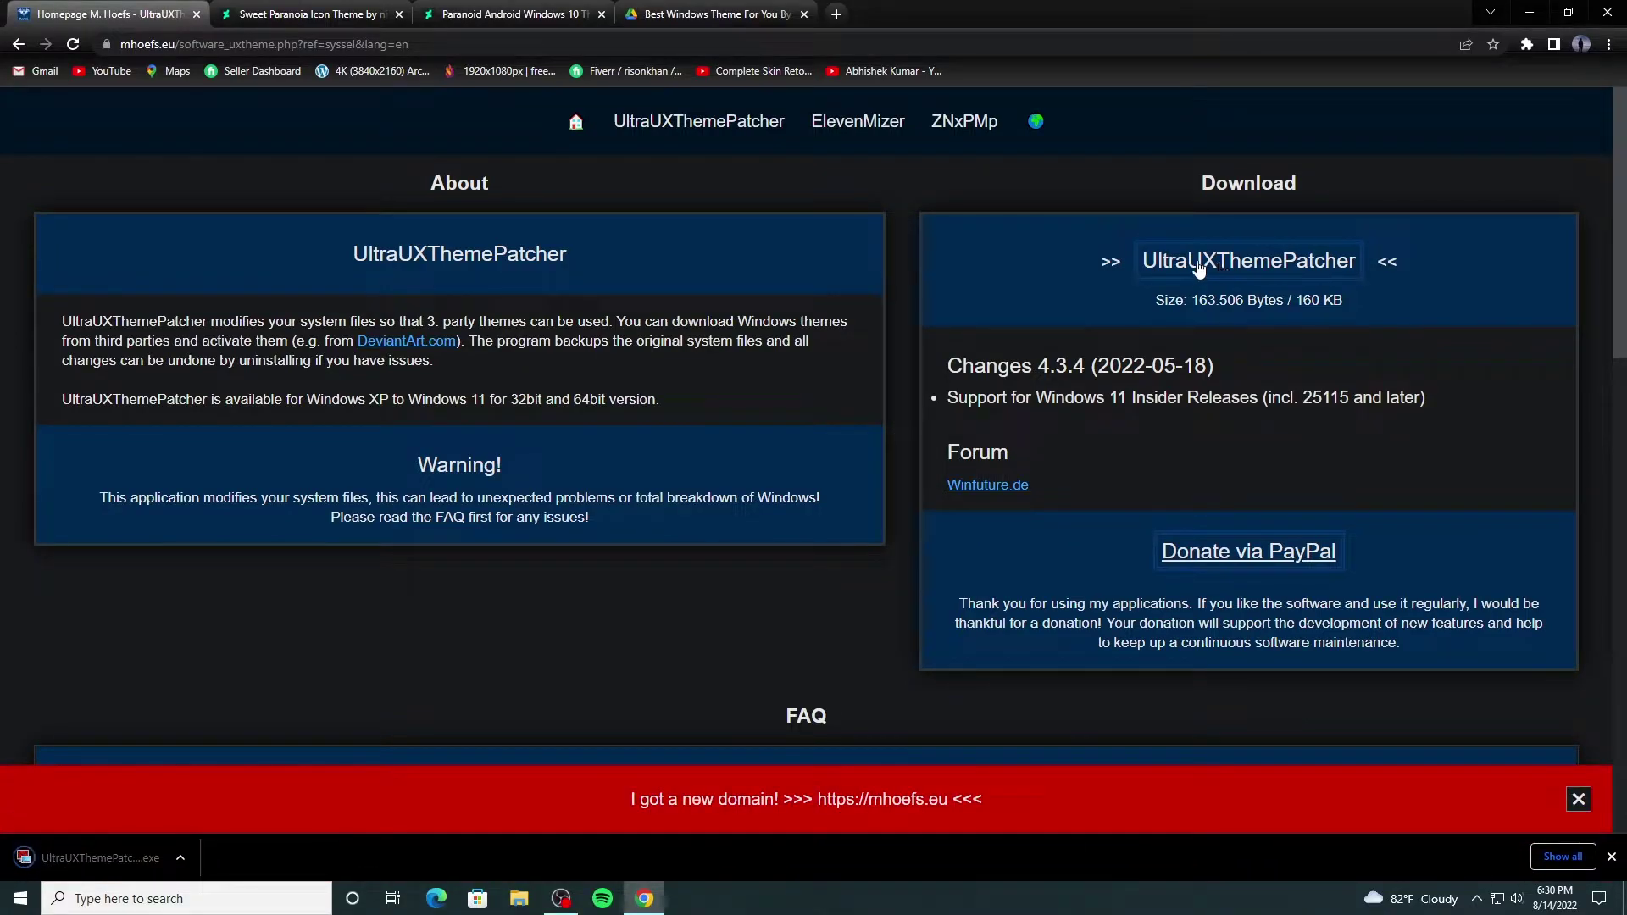
pyautogui.click(329, 15)
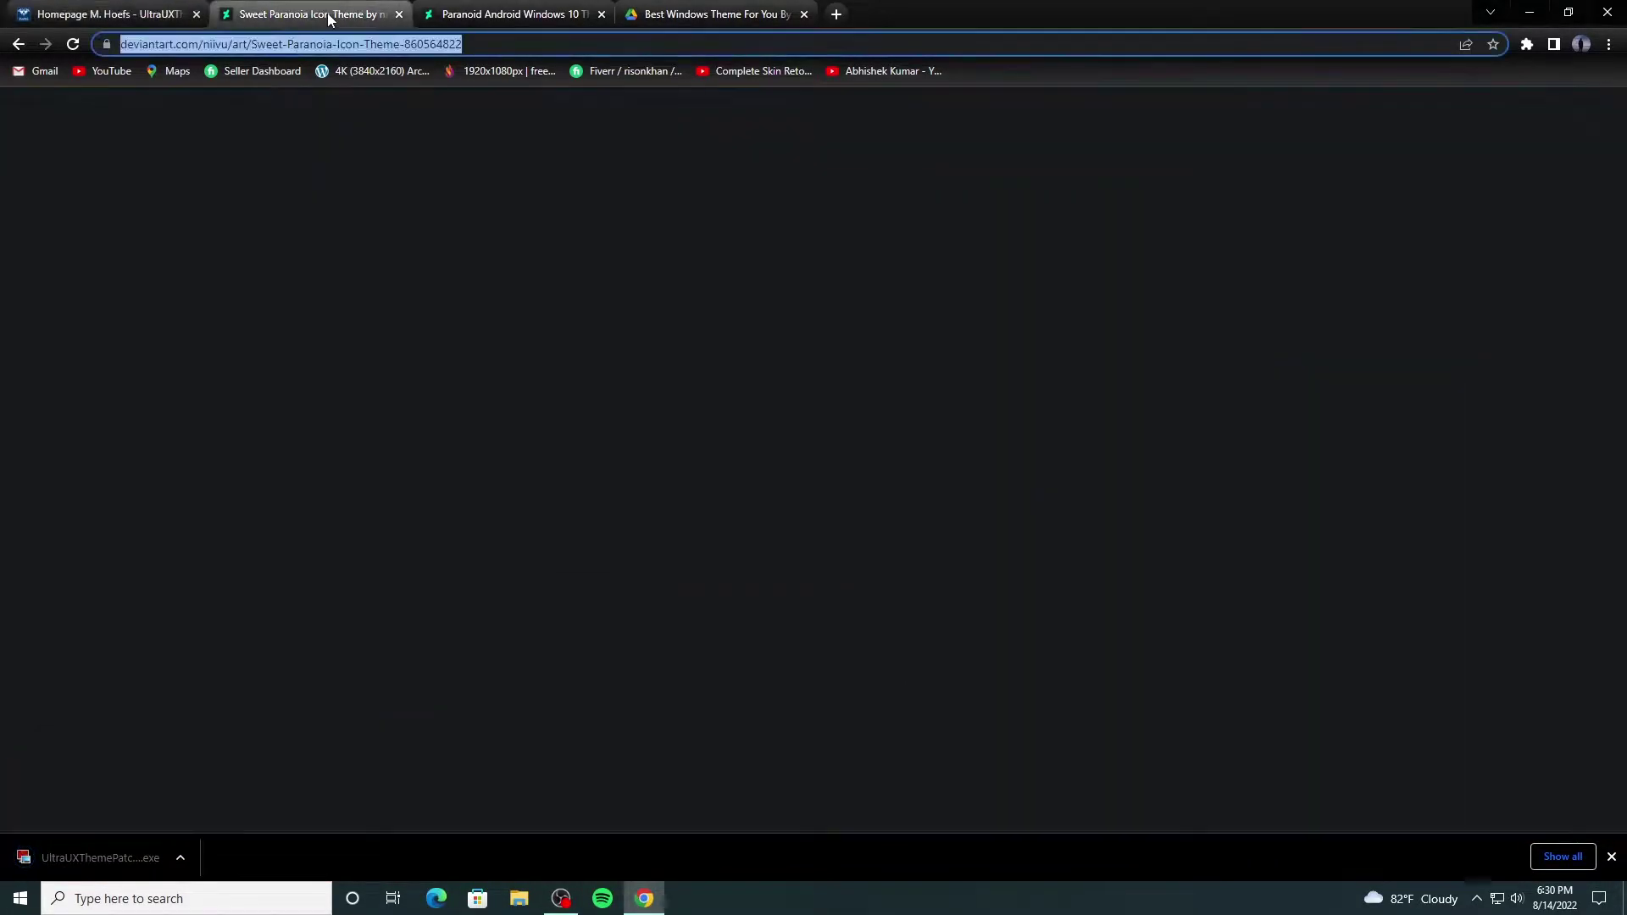
pyautogui.scroll(1, 706, 280)
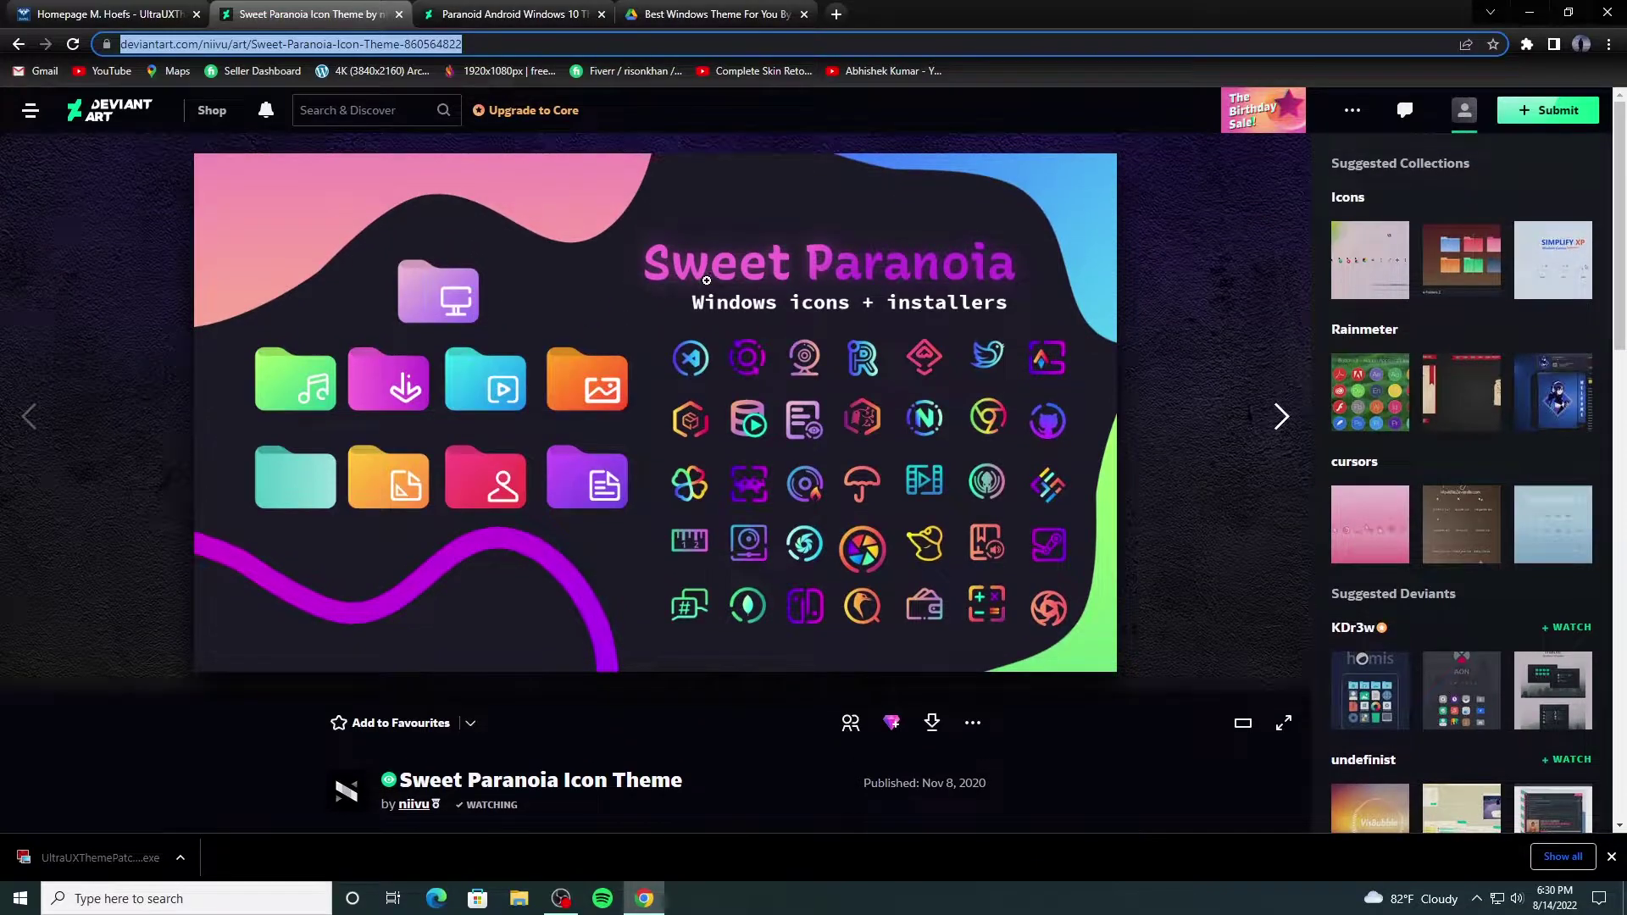
pyautogui.click(933, 723)
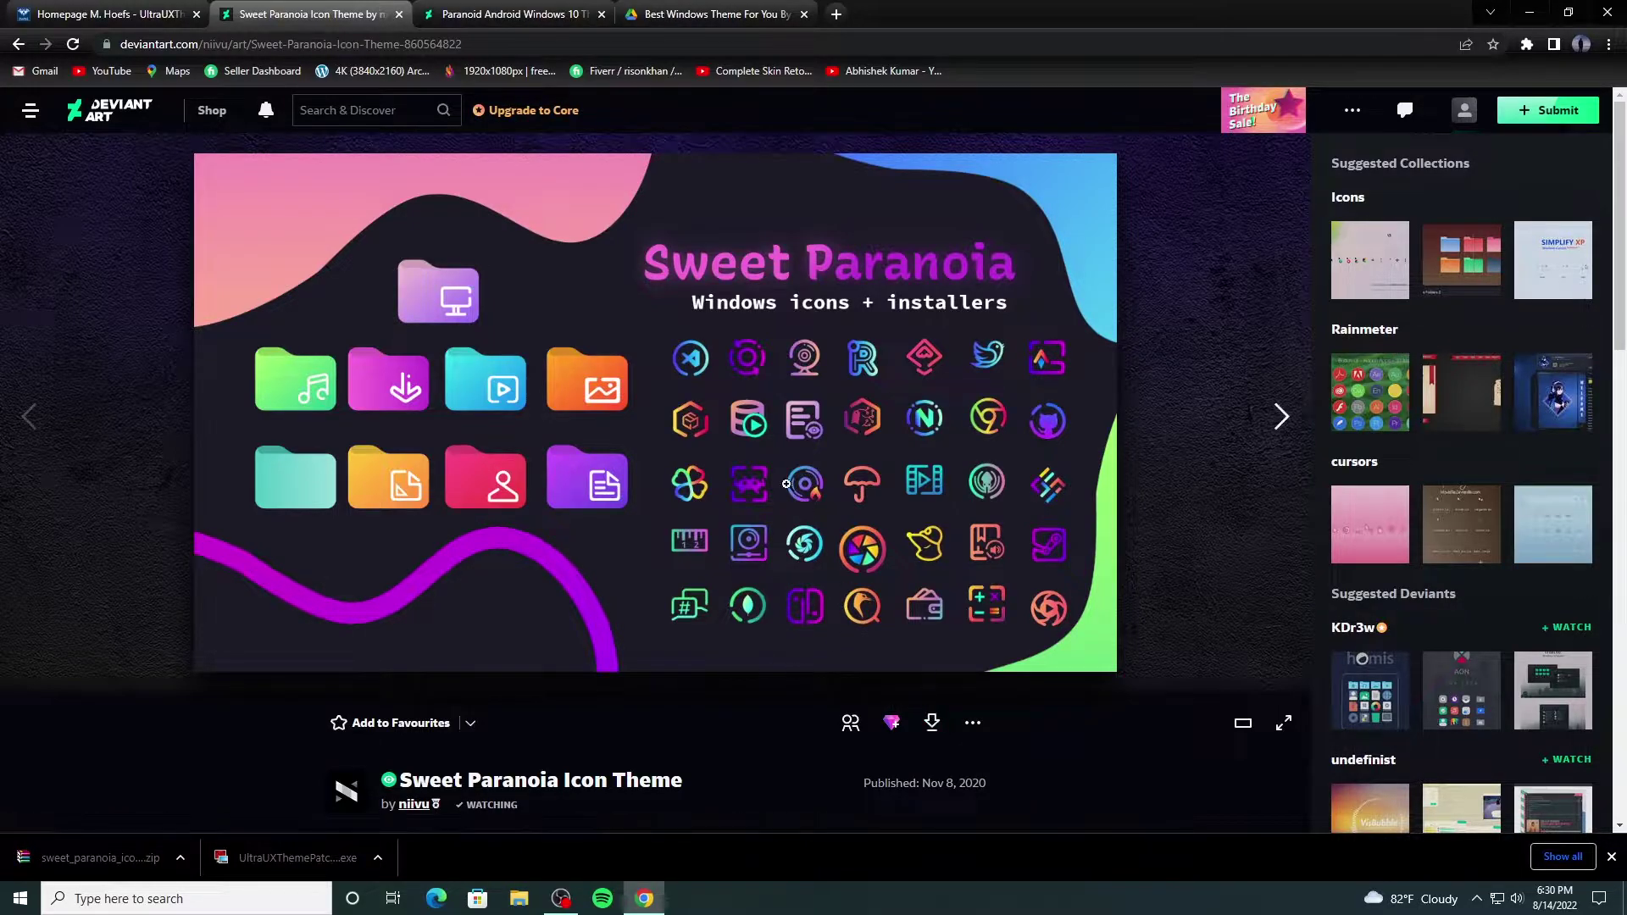
# Step: Download the Paranoid Android Windows 10 Themes from DeviantArt and the Best Windows Theme archive from Google Drive
pyautogui.click(502, 15)
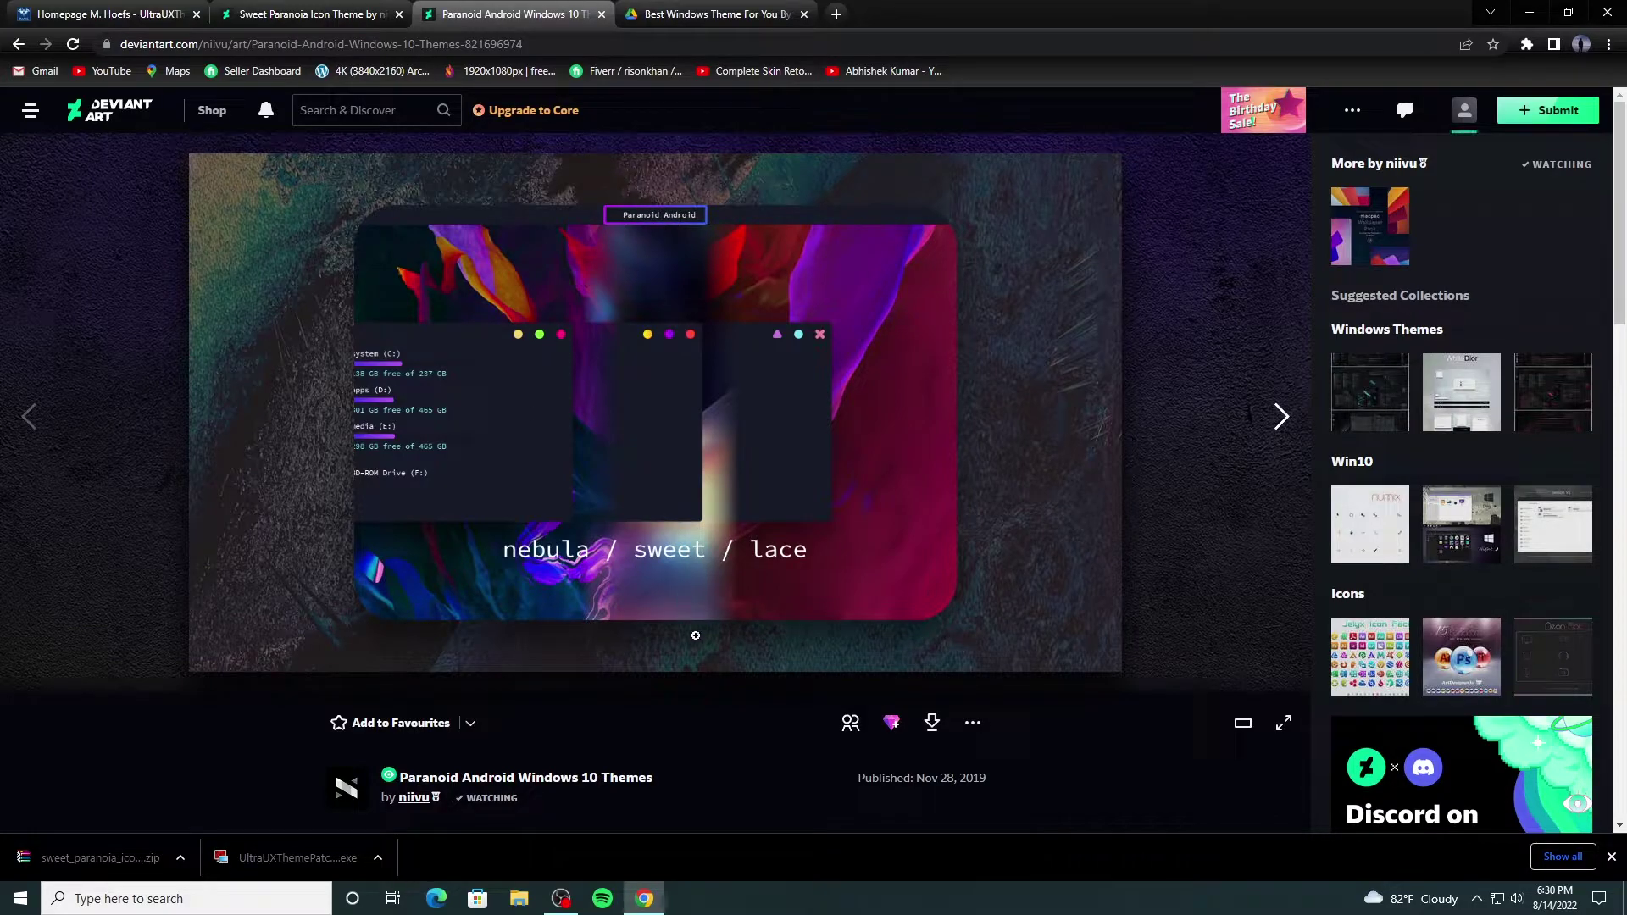
pyautogui.click(931, 723)
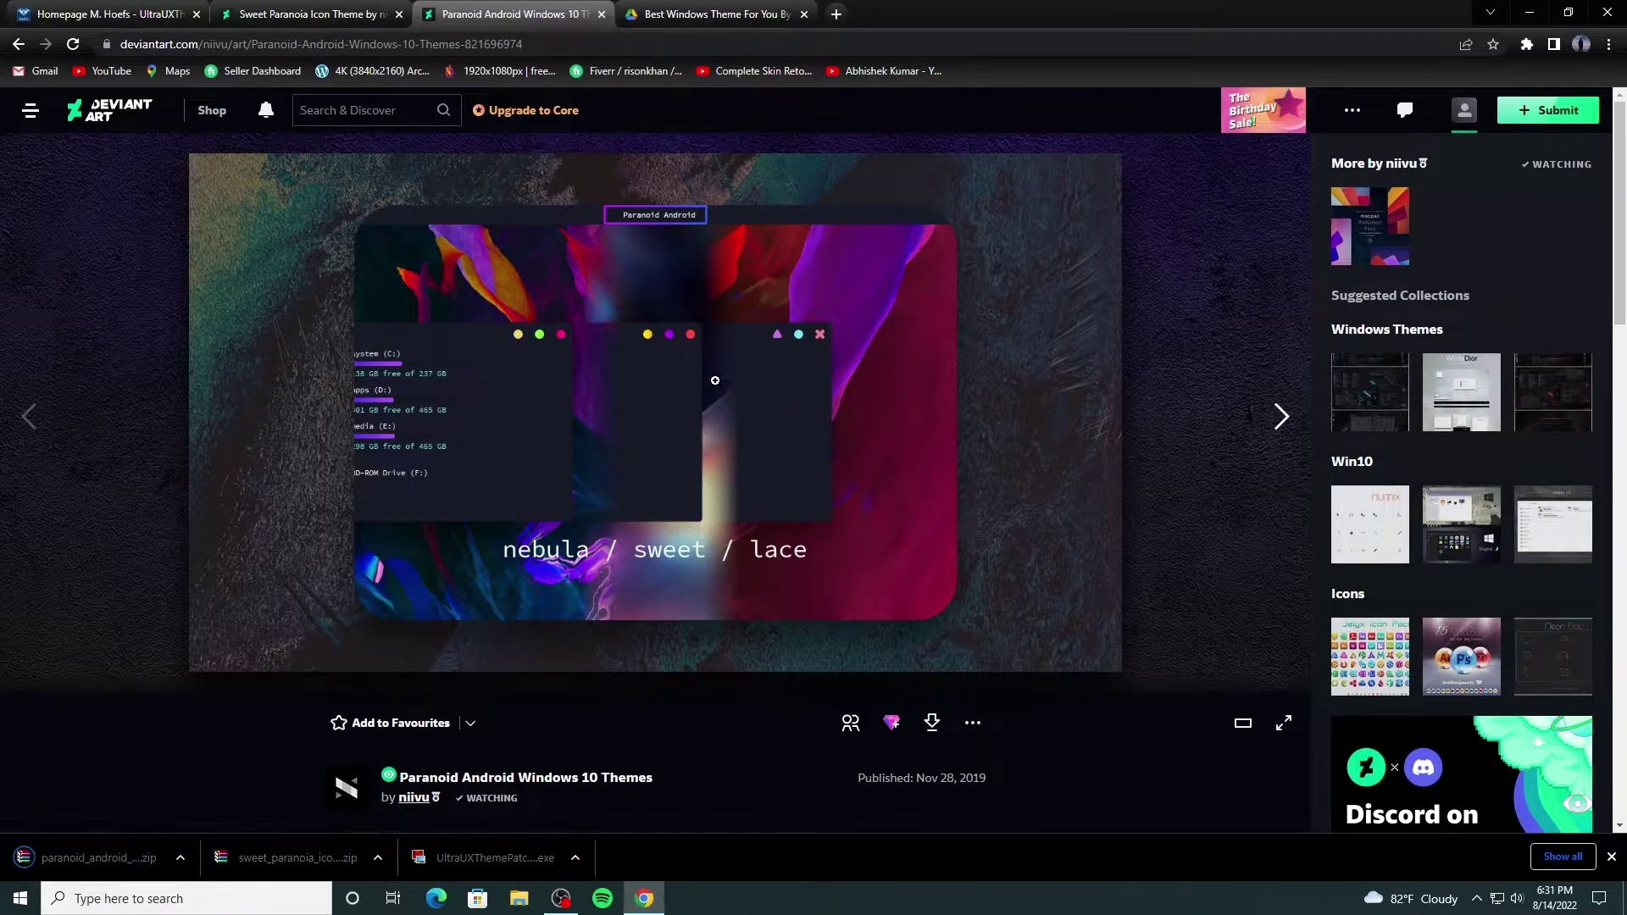
pyautogui.click(700, 15)
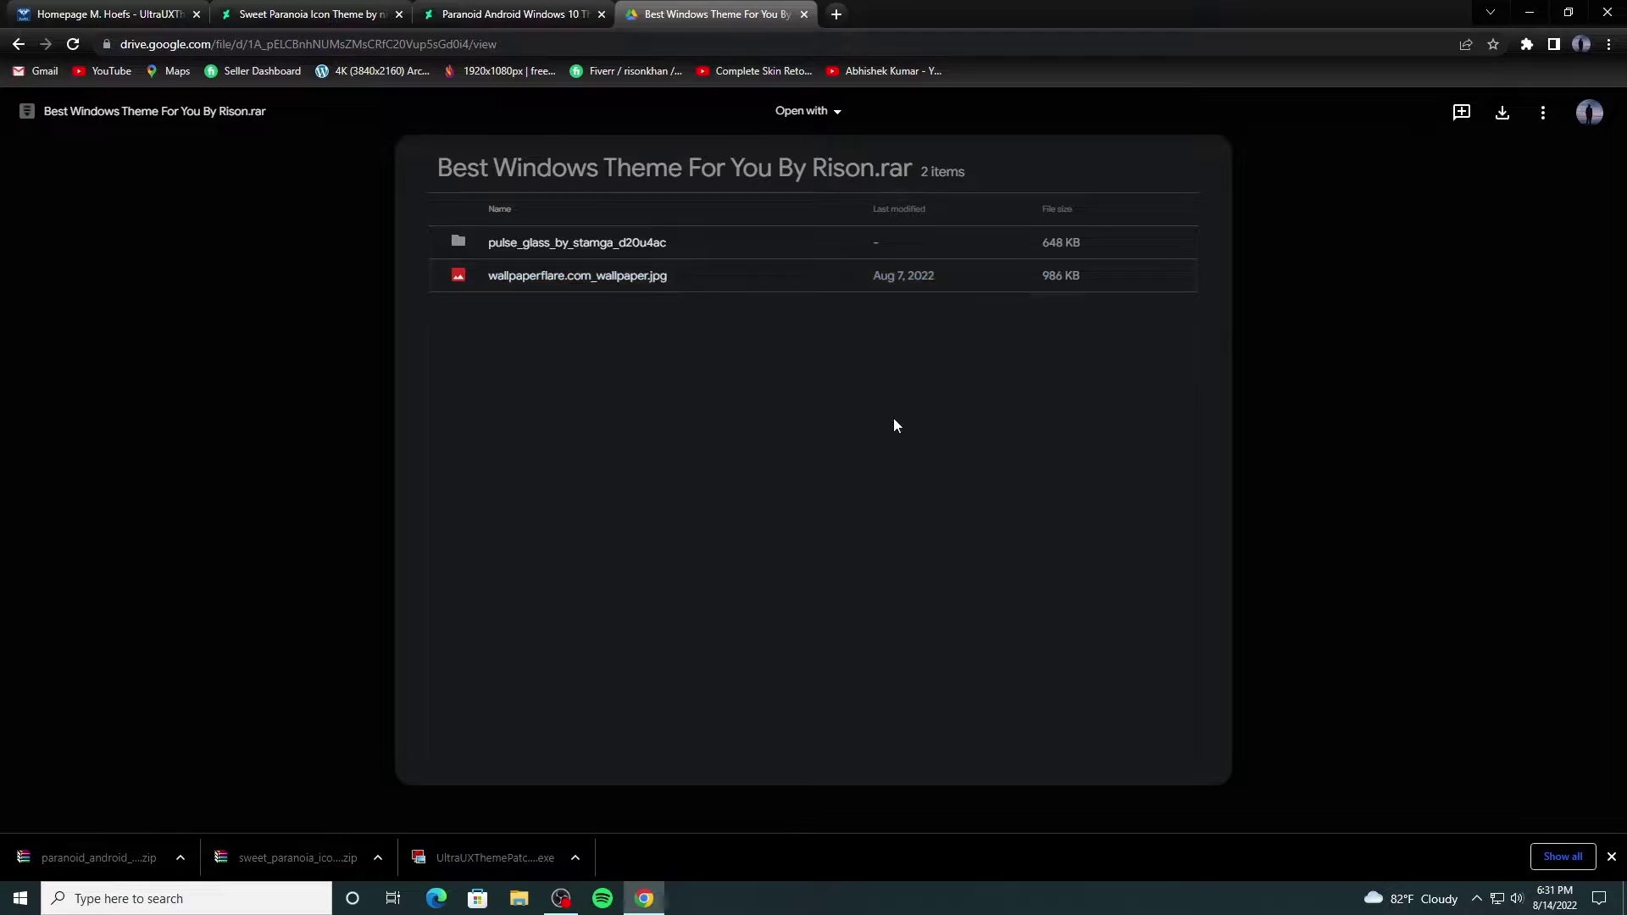
pyautogui.click(1501, 114)
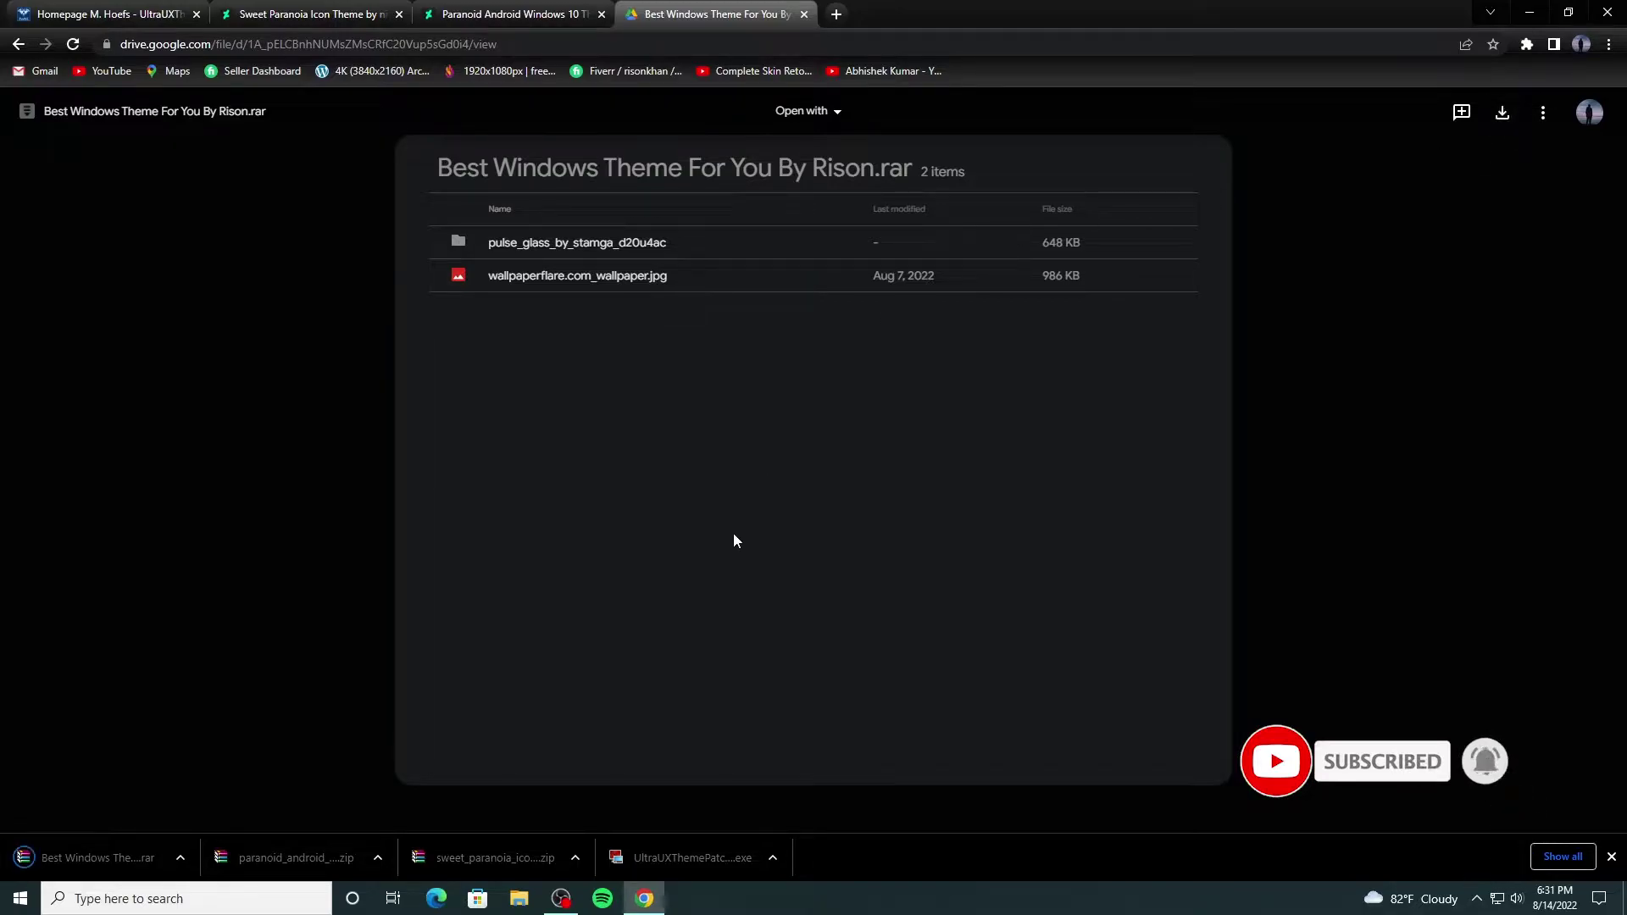
# Step: Show the downloaded Best Windows Theme archive in its folder and close the browser
pyautogui.click(184, 858)
pyautogui.click(210, 800)
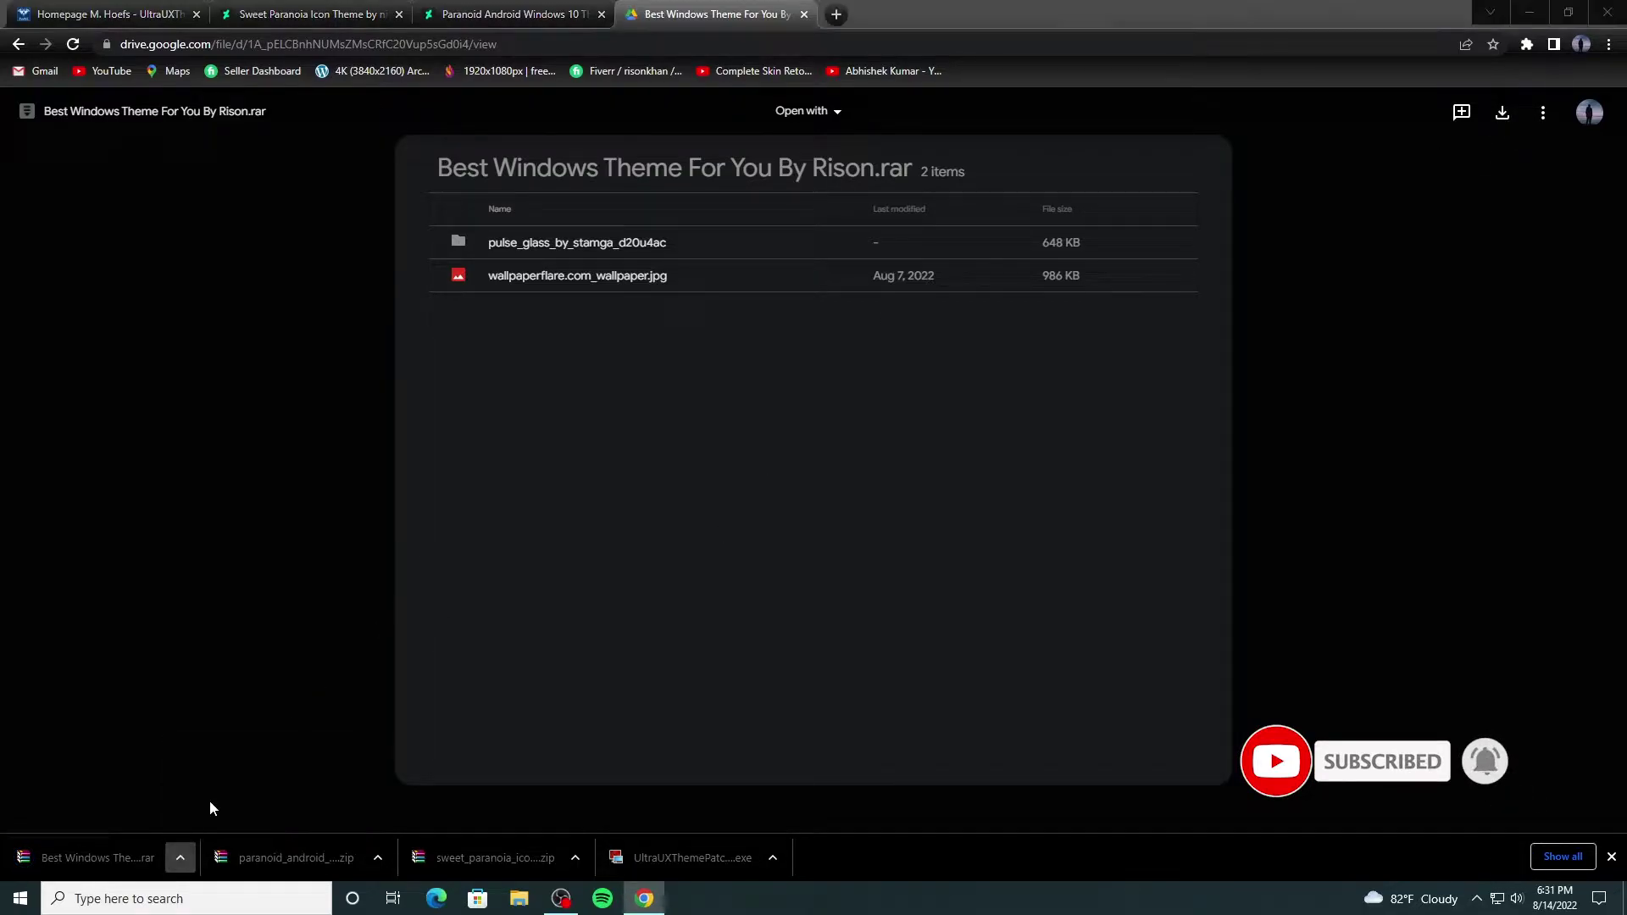
pyautogui.click(1607, 14)
pyautogui.click(1398, 186)
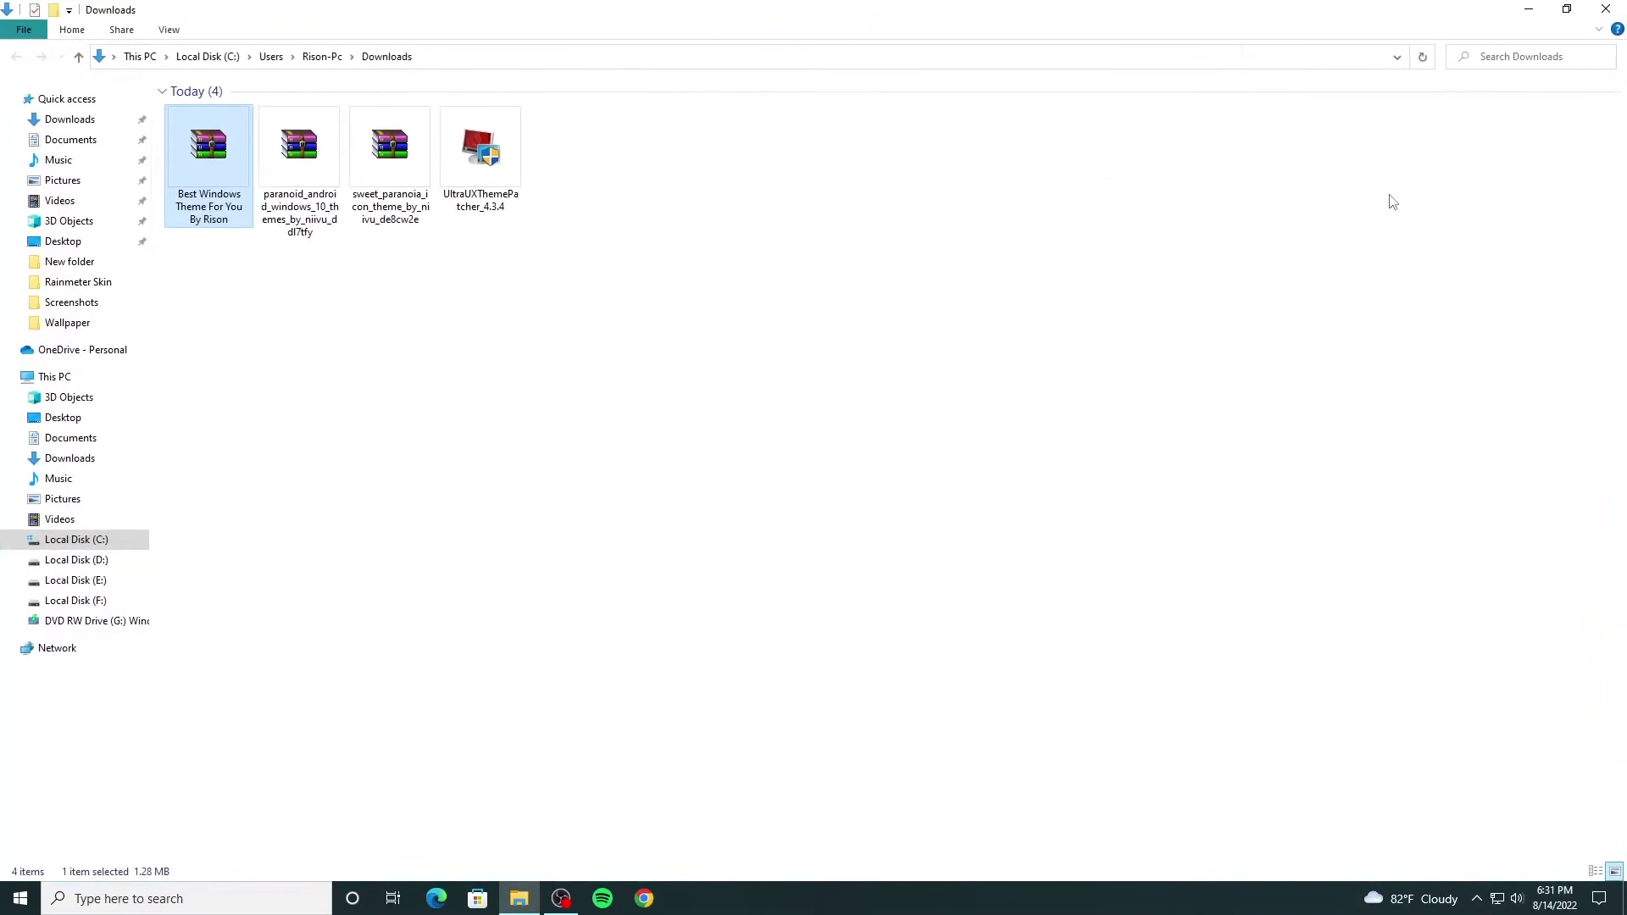
pyautogui.moveTo(779, 266); pyautogui.dragTo(164, 105)
pyautogui.rightClick(374, 329)
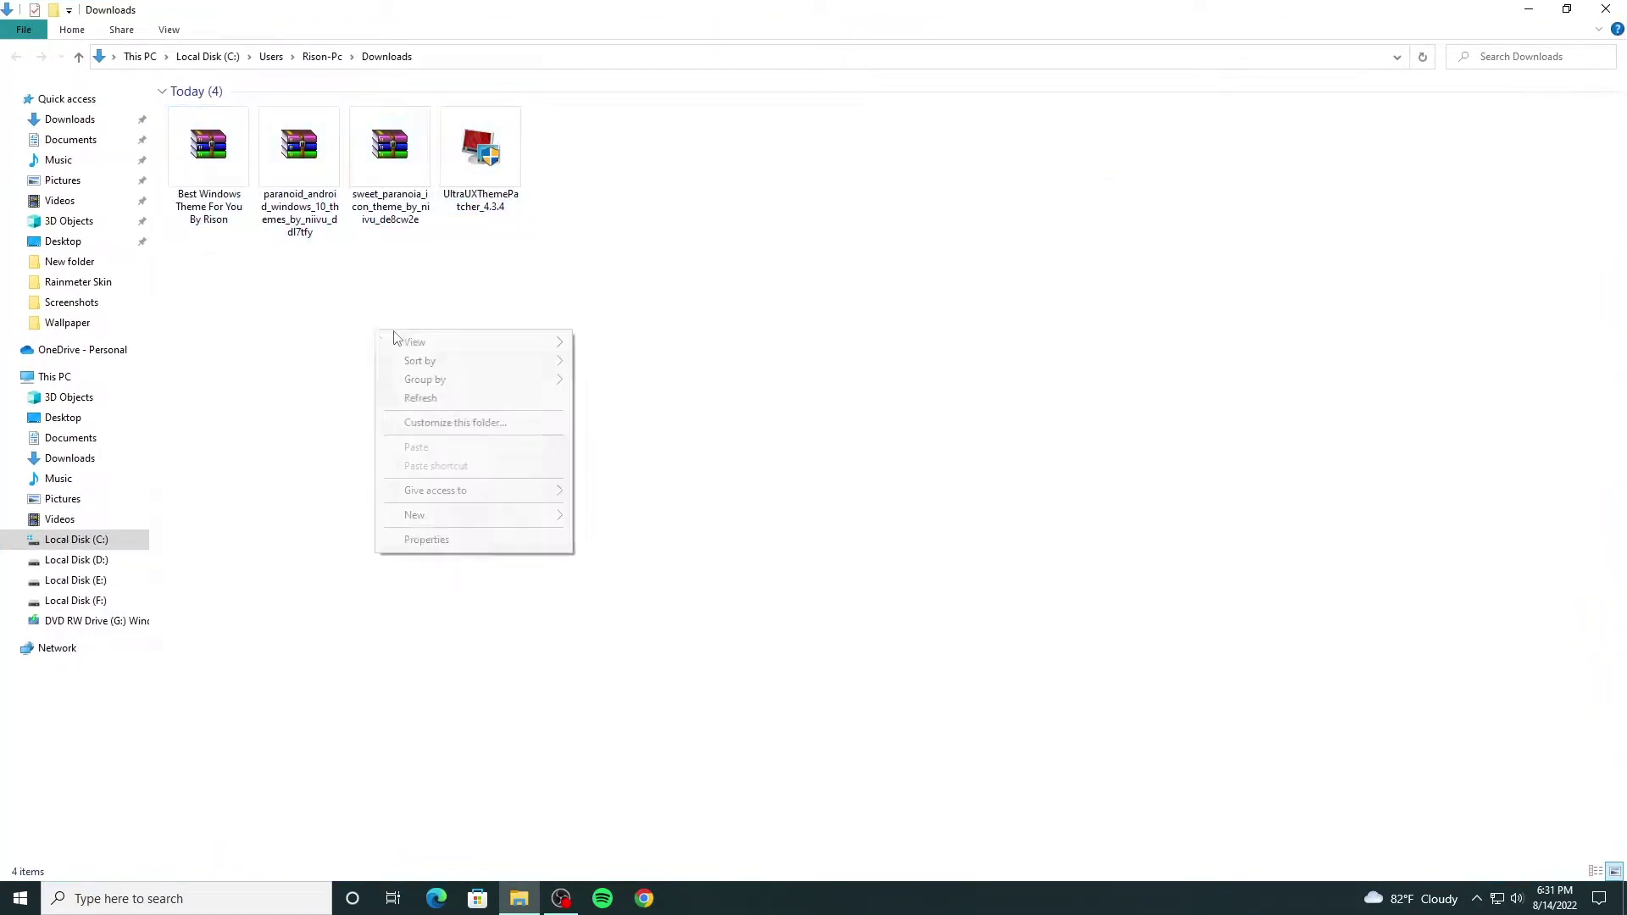
pyautogui.click(446, 400)
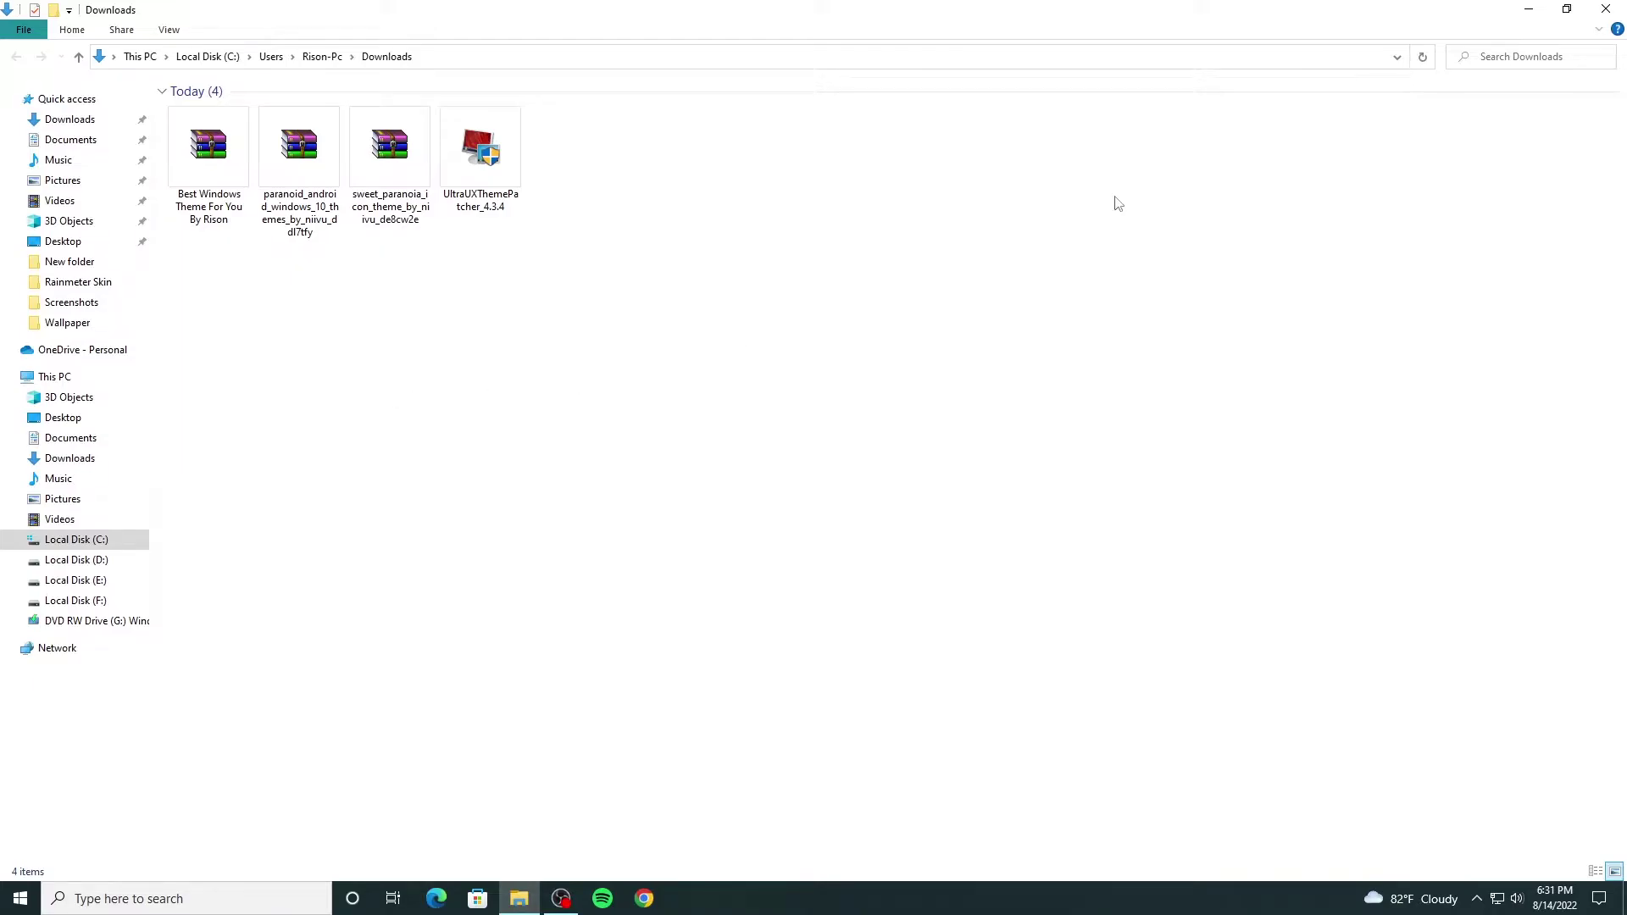
# Step: Minimize the Downloads window and find and open the "Create a restore point" settings through Windows search
pyautogui.click(1528, 9)
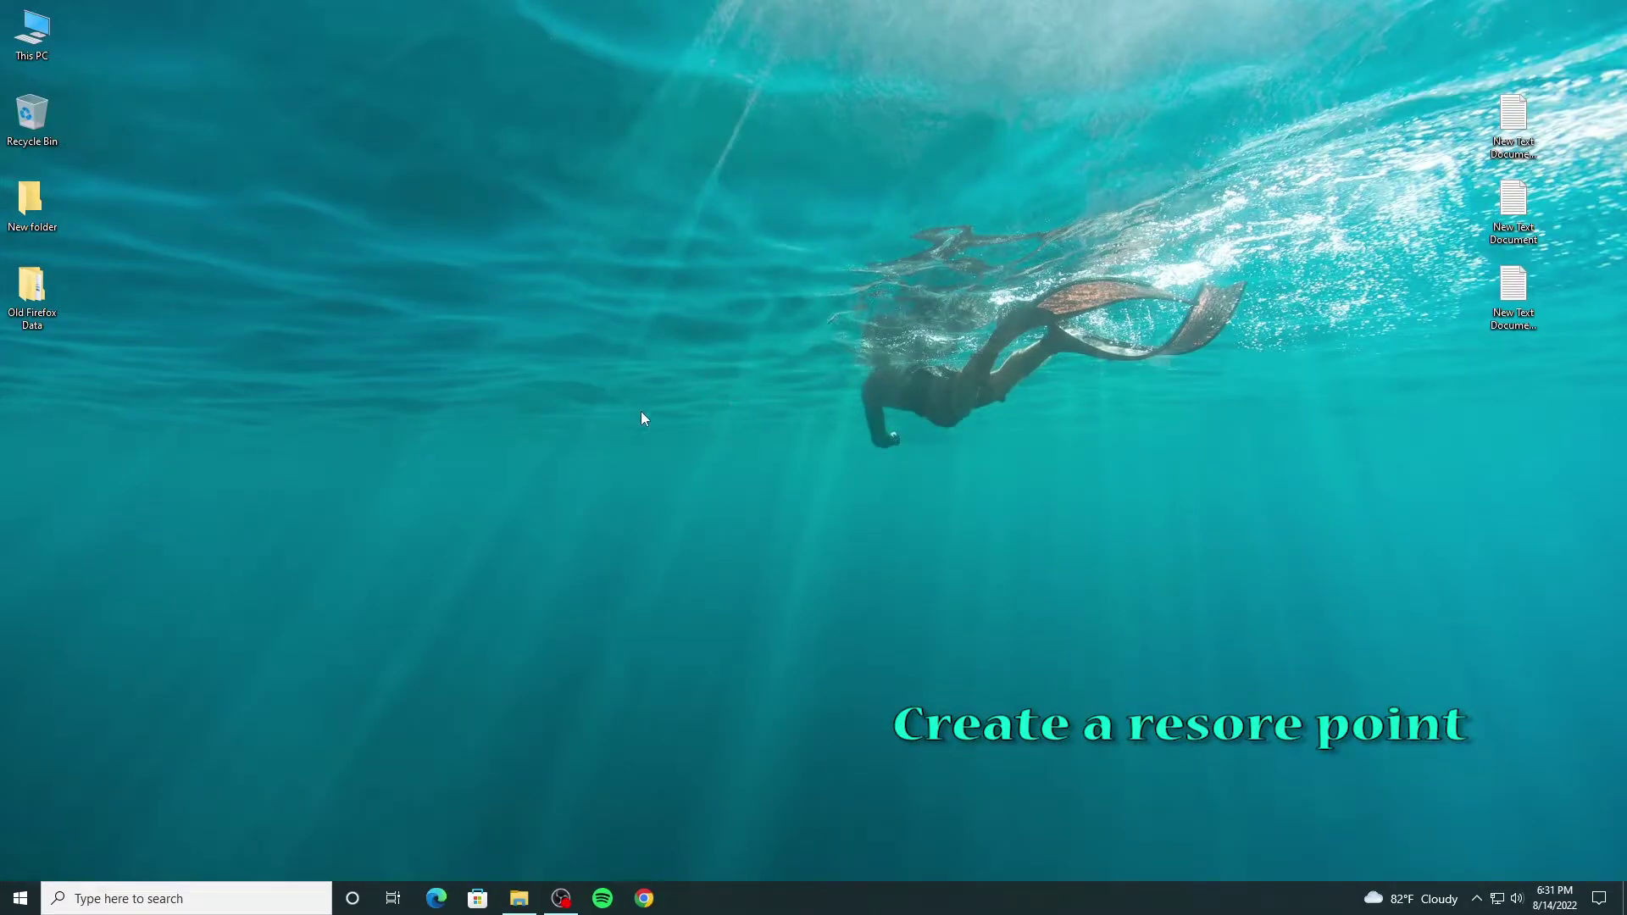
pyautogui.click(248, 883)
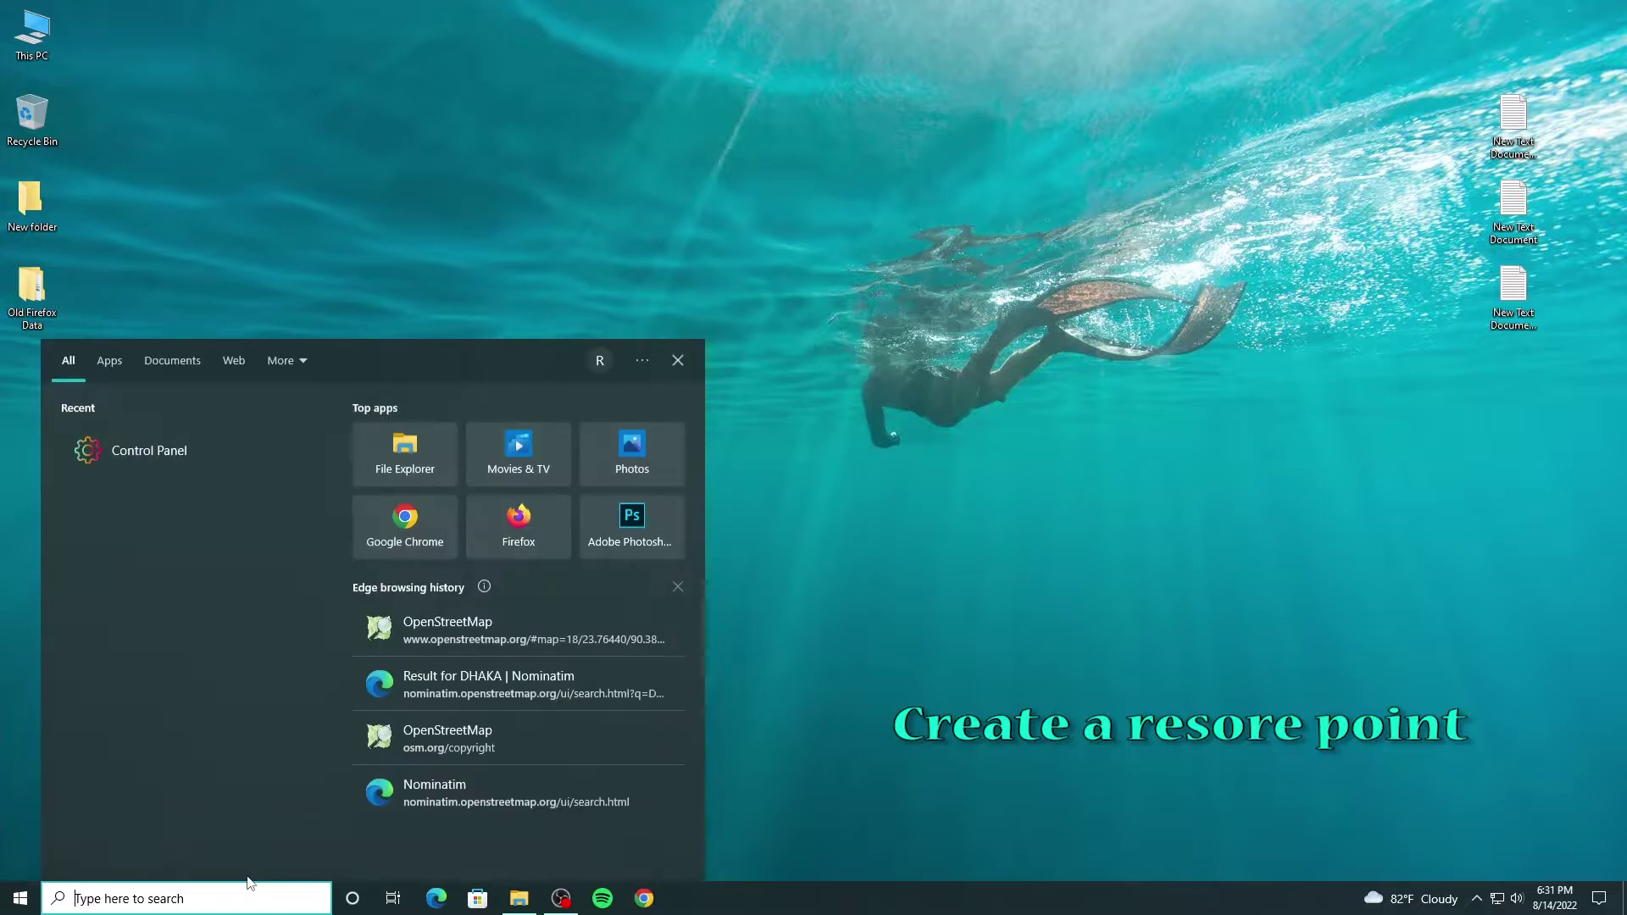
pyautogui.write('cr')
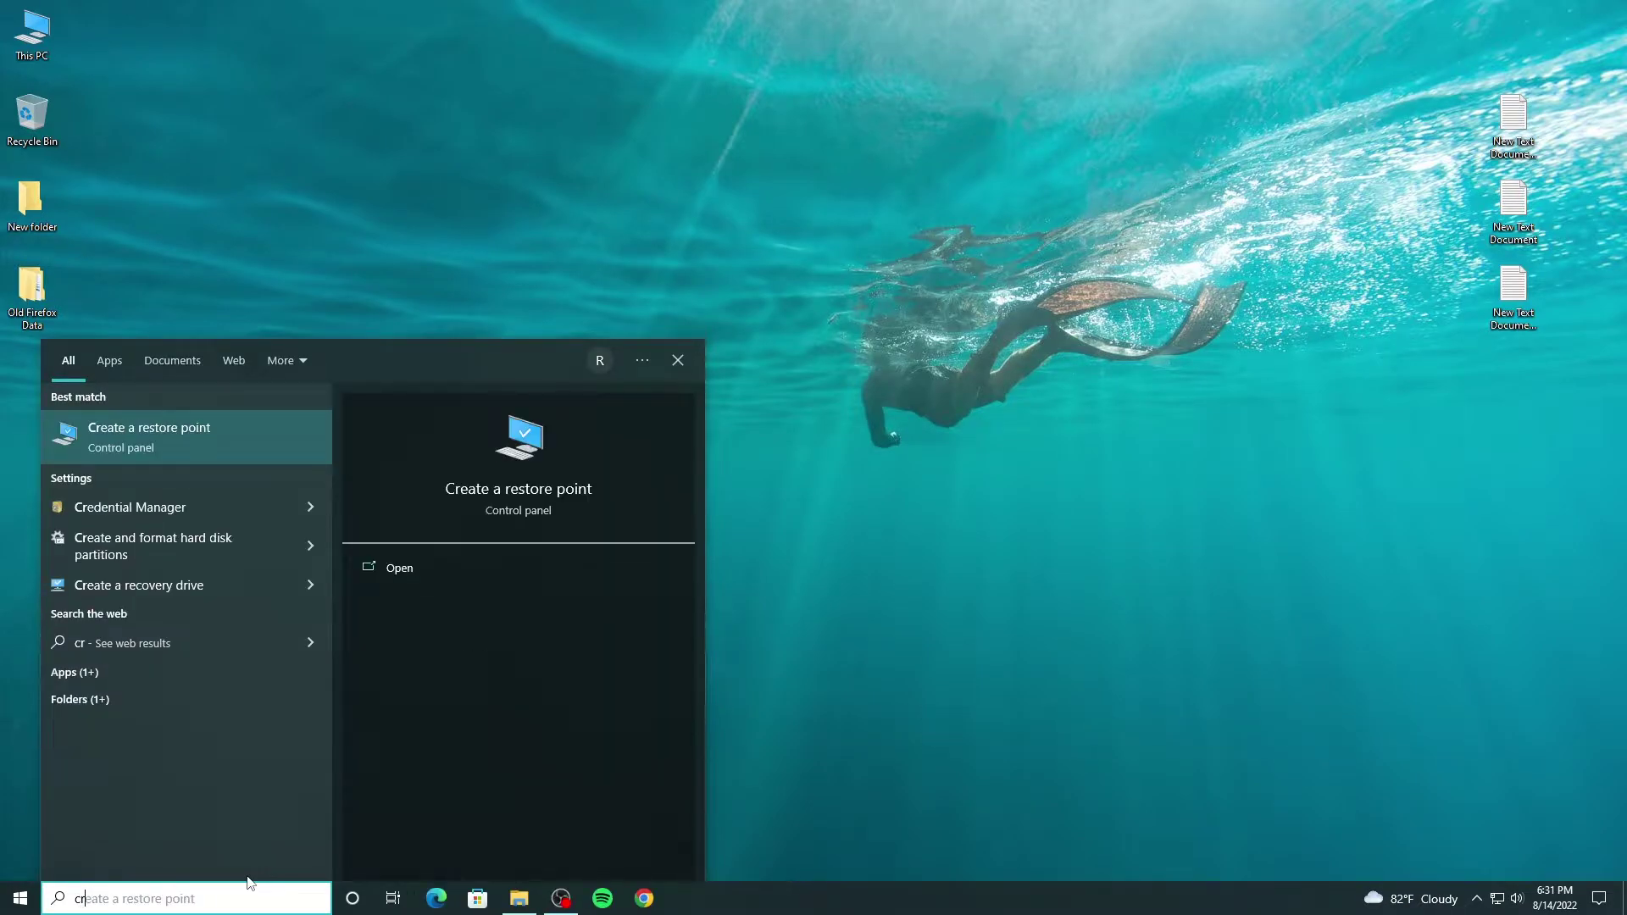
pyautogui.write('eate')
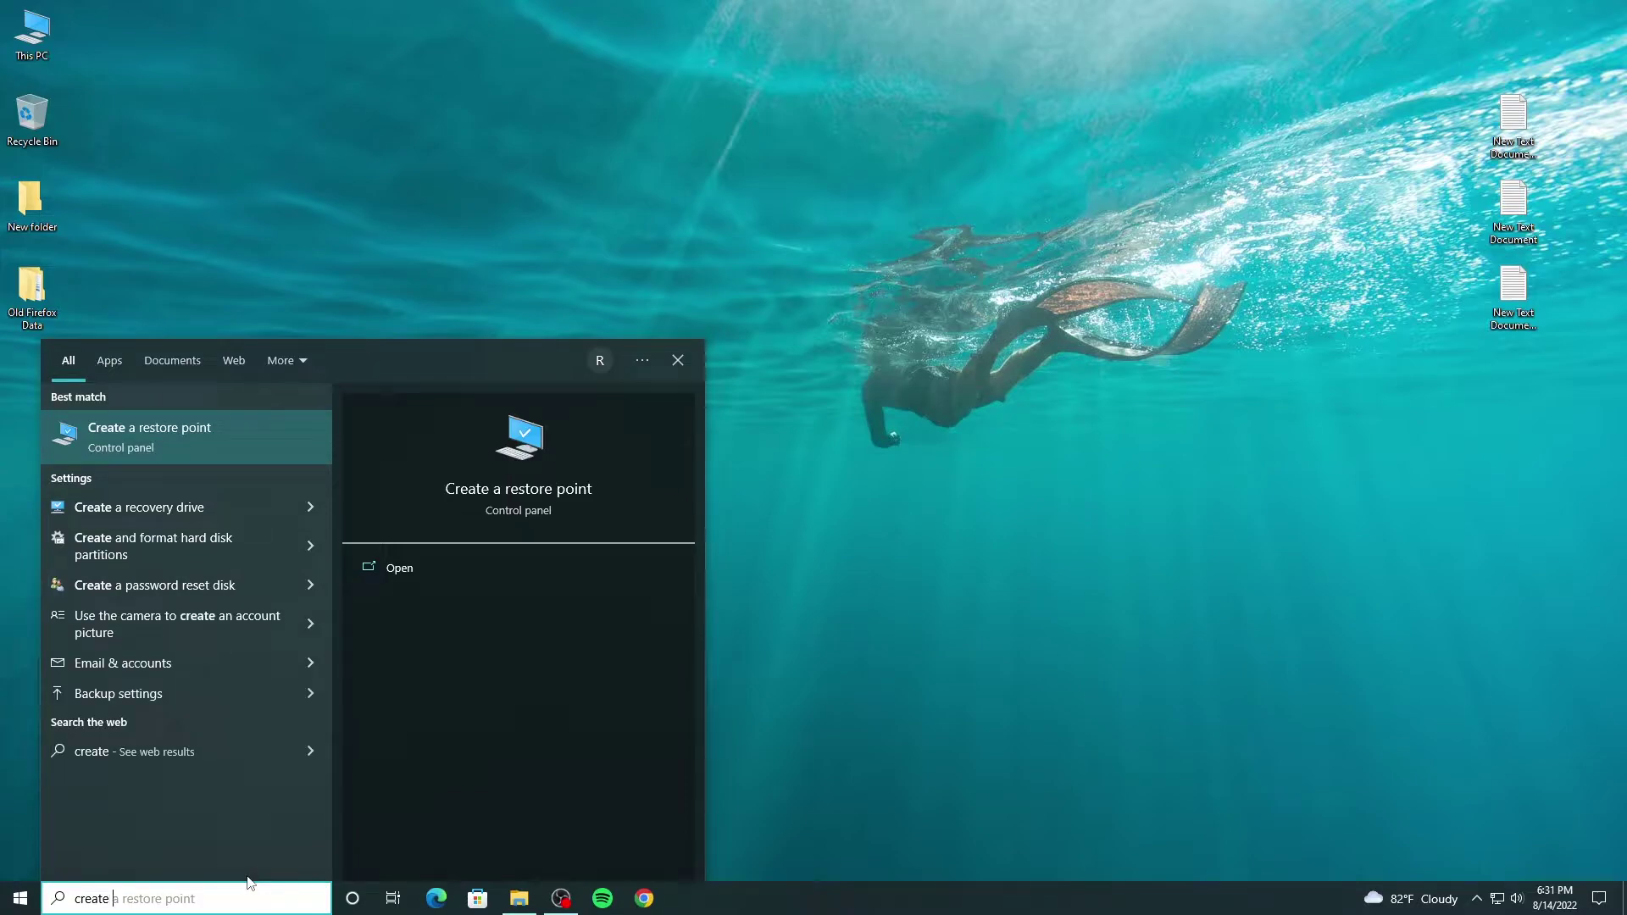
pyautogui.write(' a')
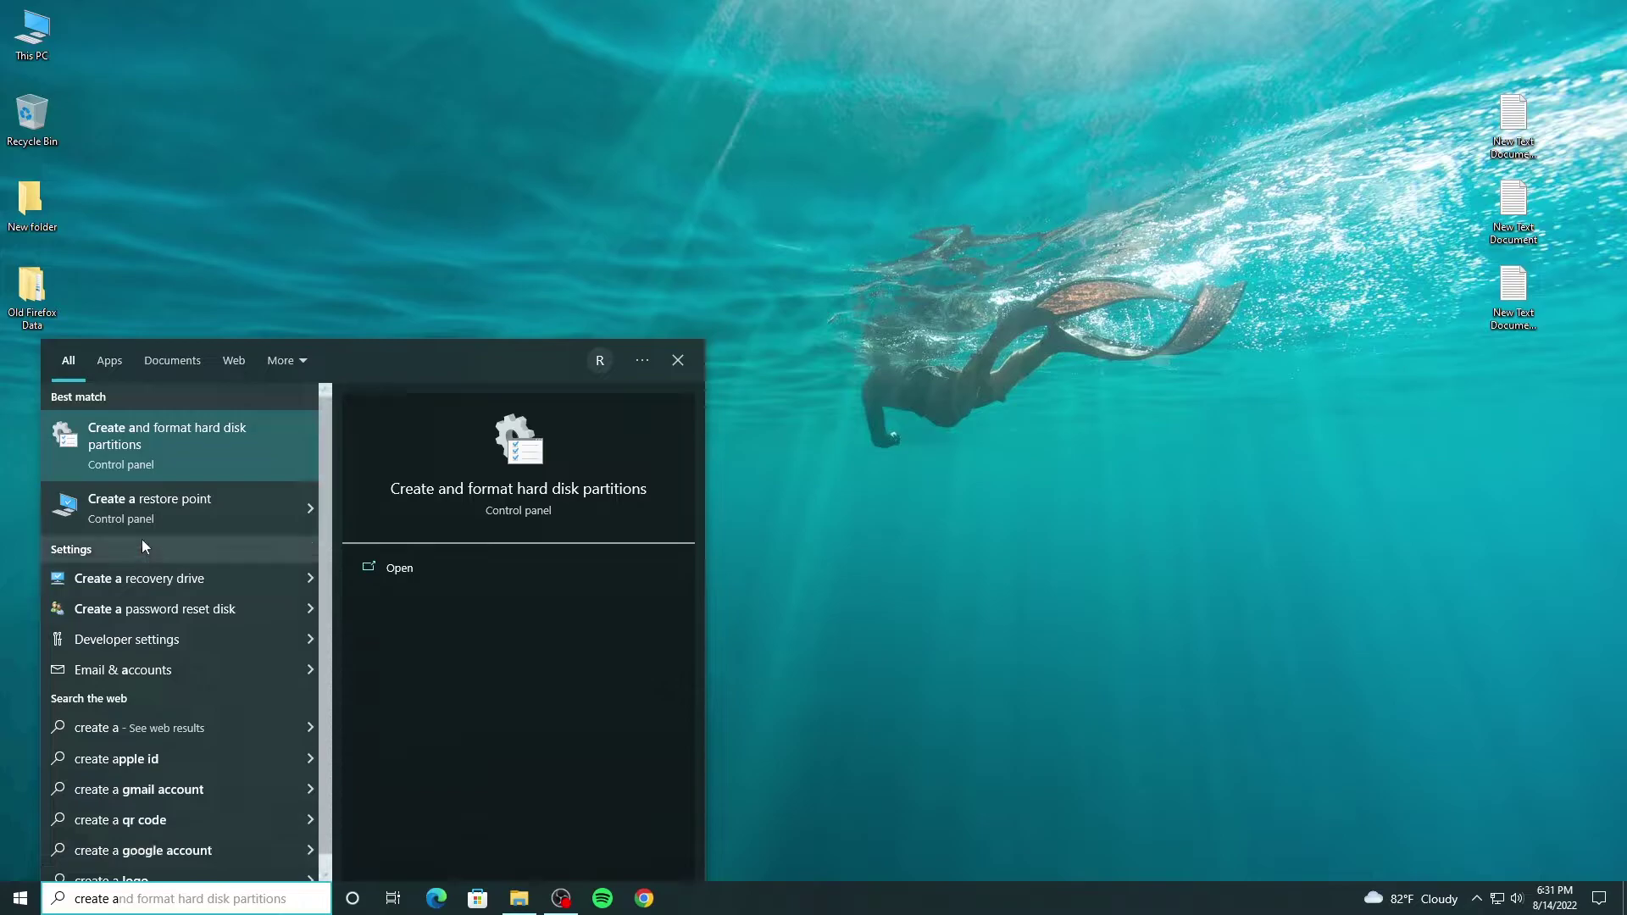
pyautogui.click(146, 509)
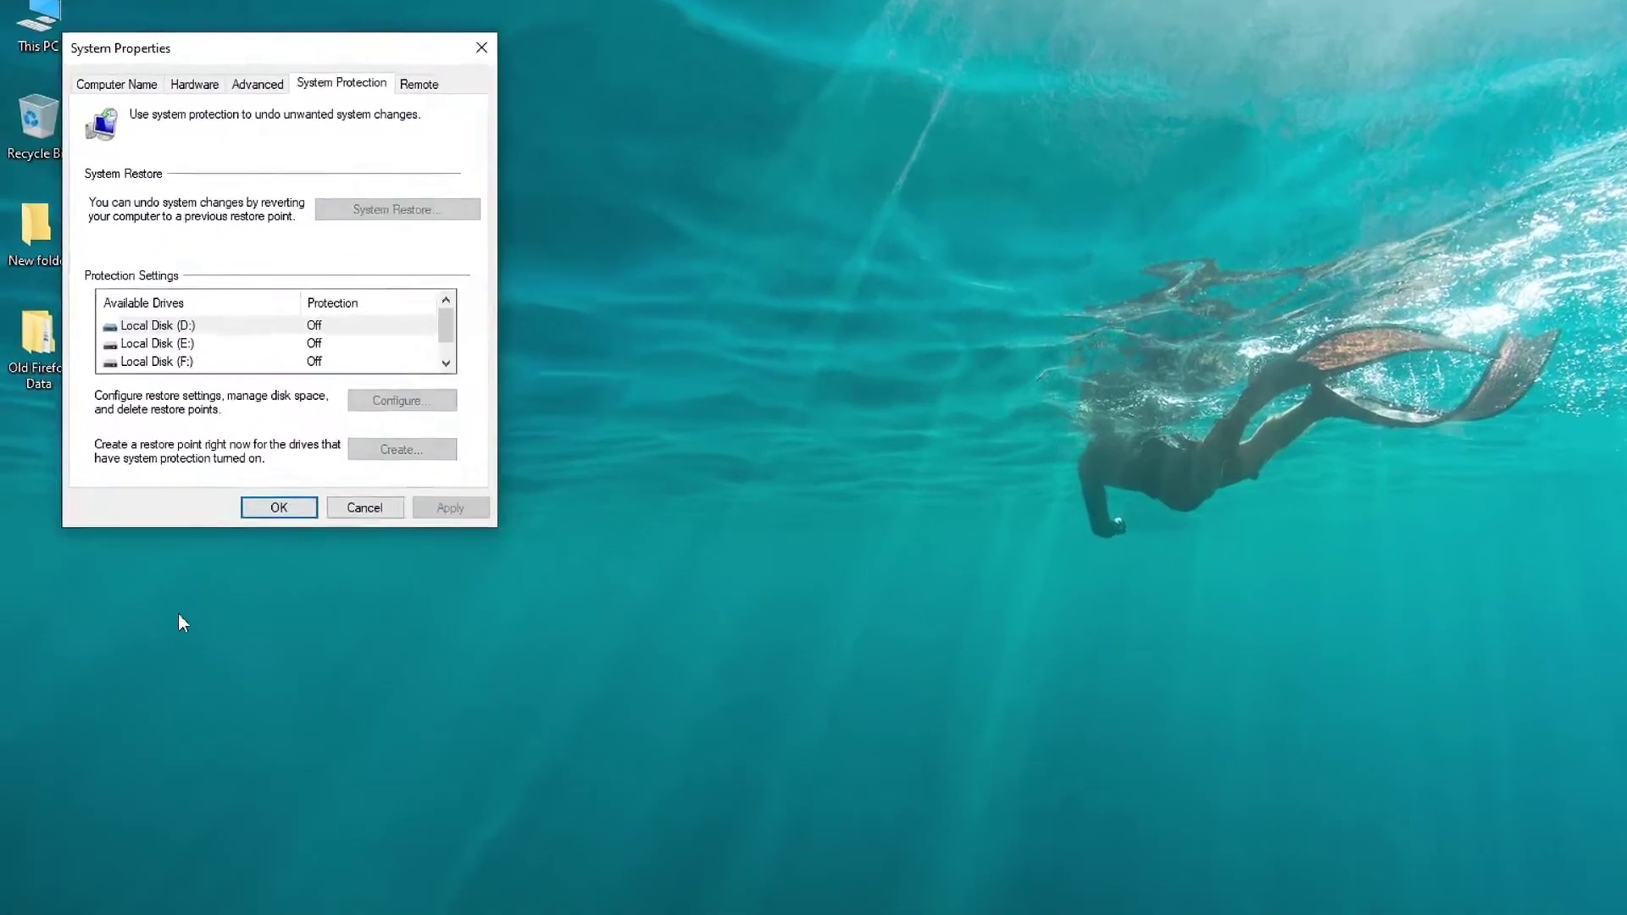
# Step: Create a restore point described as "Windows10" with Local Disk (C:) selected, and close System Properties
pyautogui.scroll(-1, 352, 402)
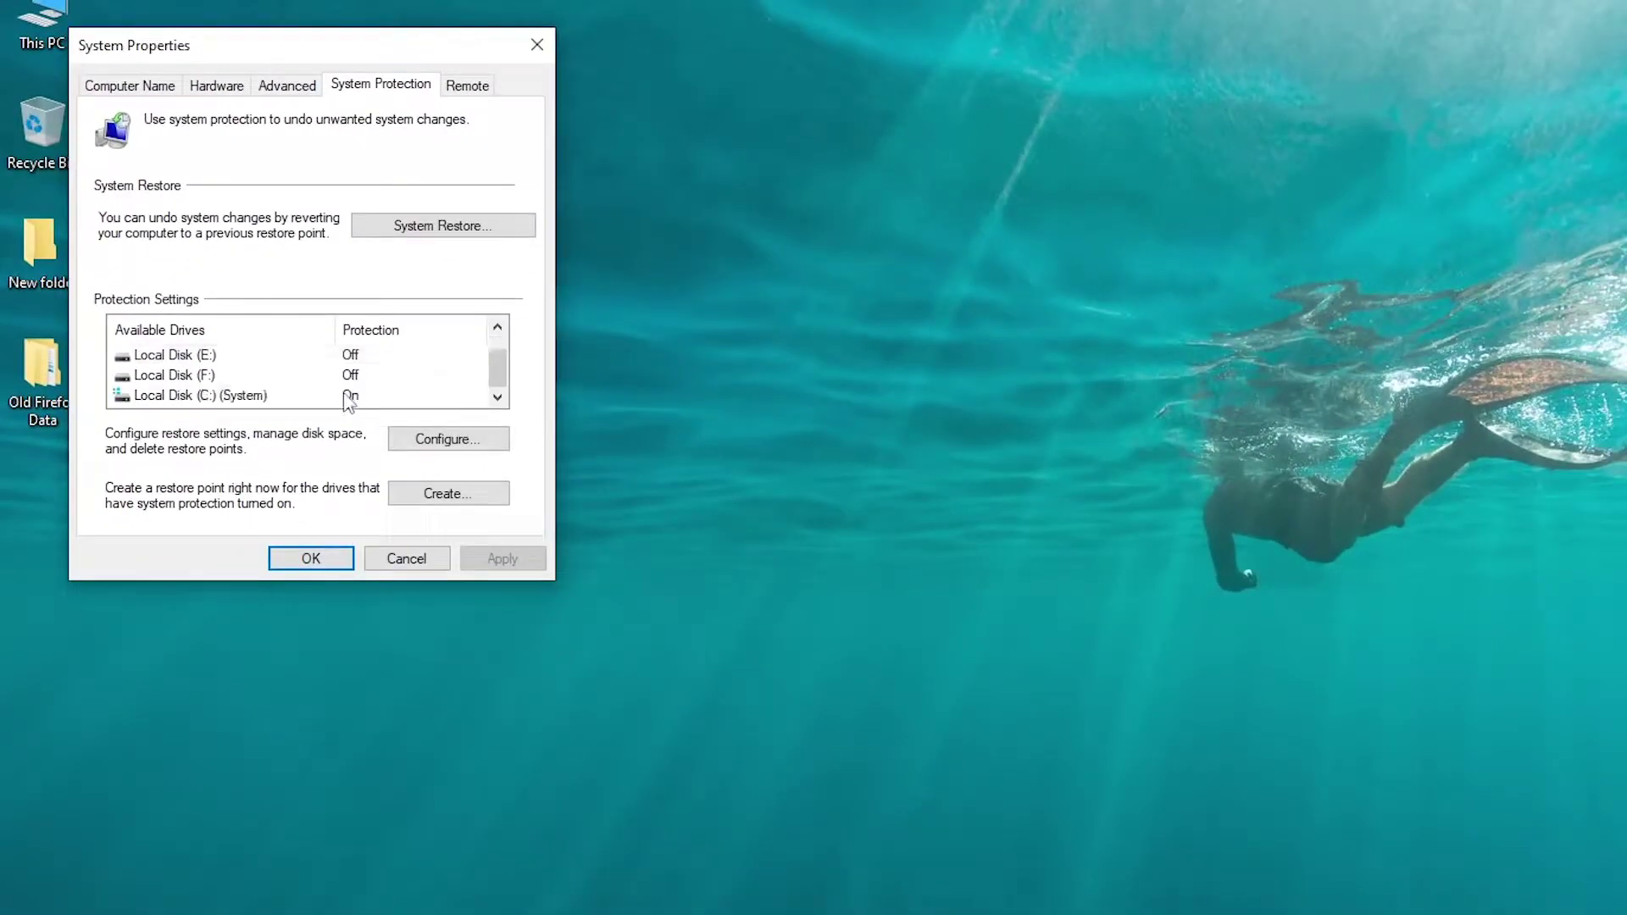
pyautogui.click(314, 397)
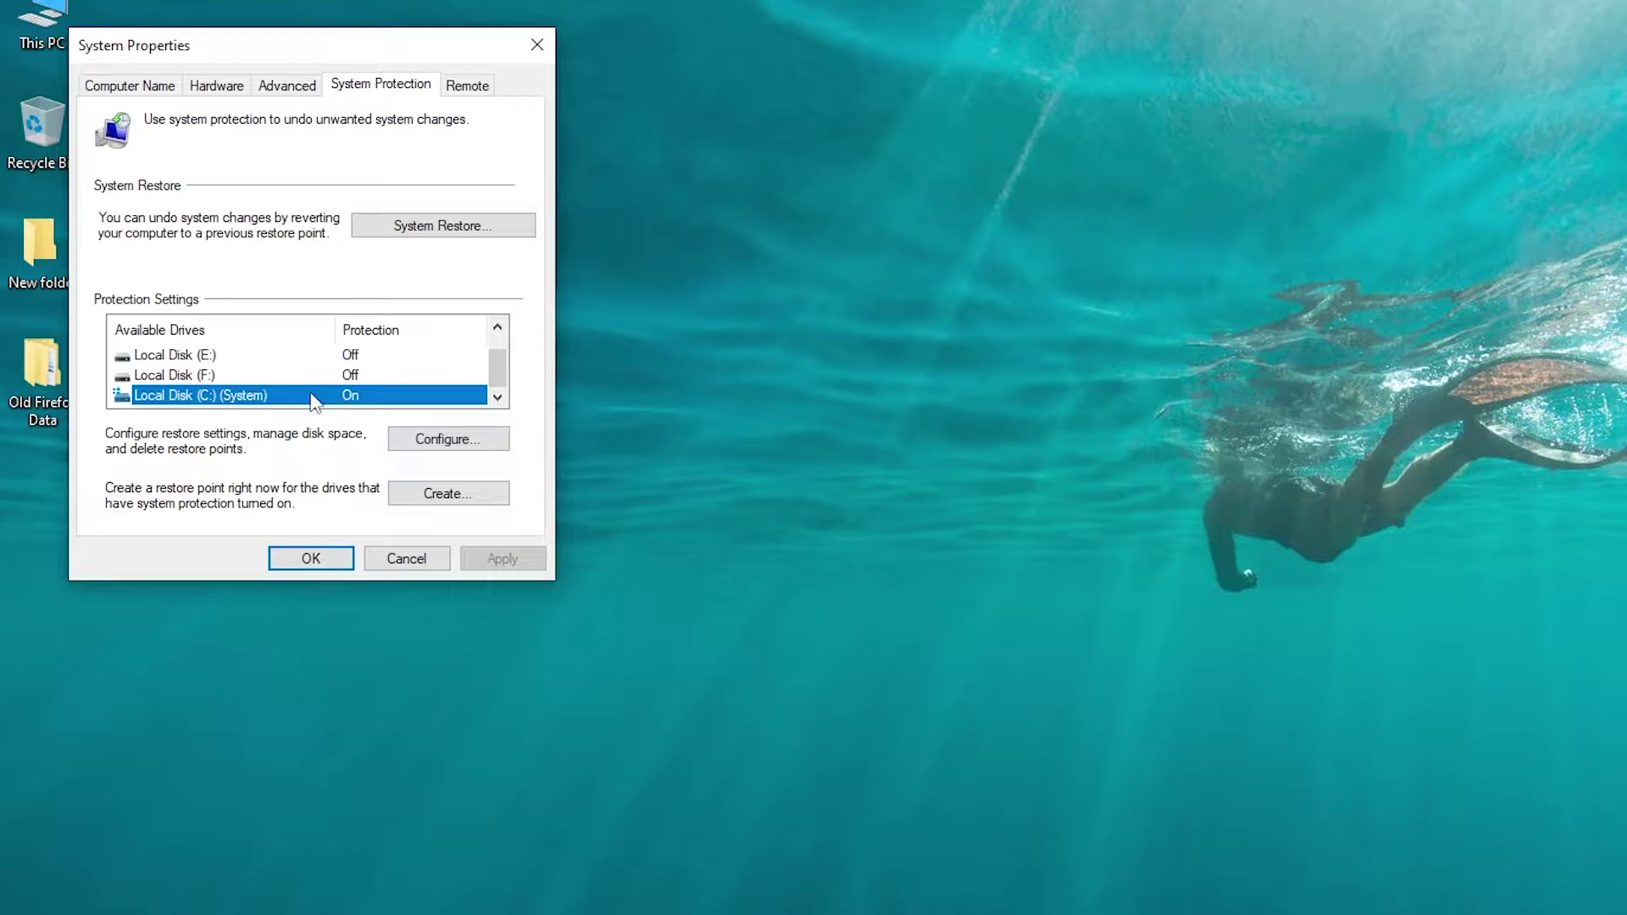
pyautogui.click(428, 498)
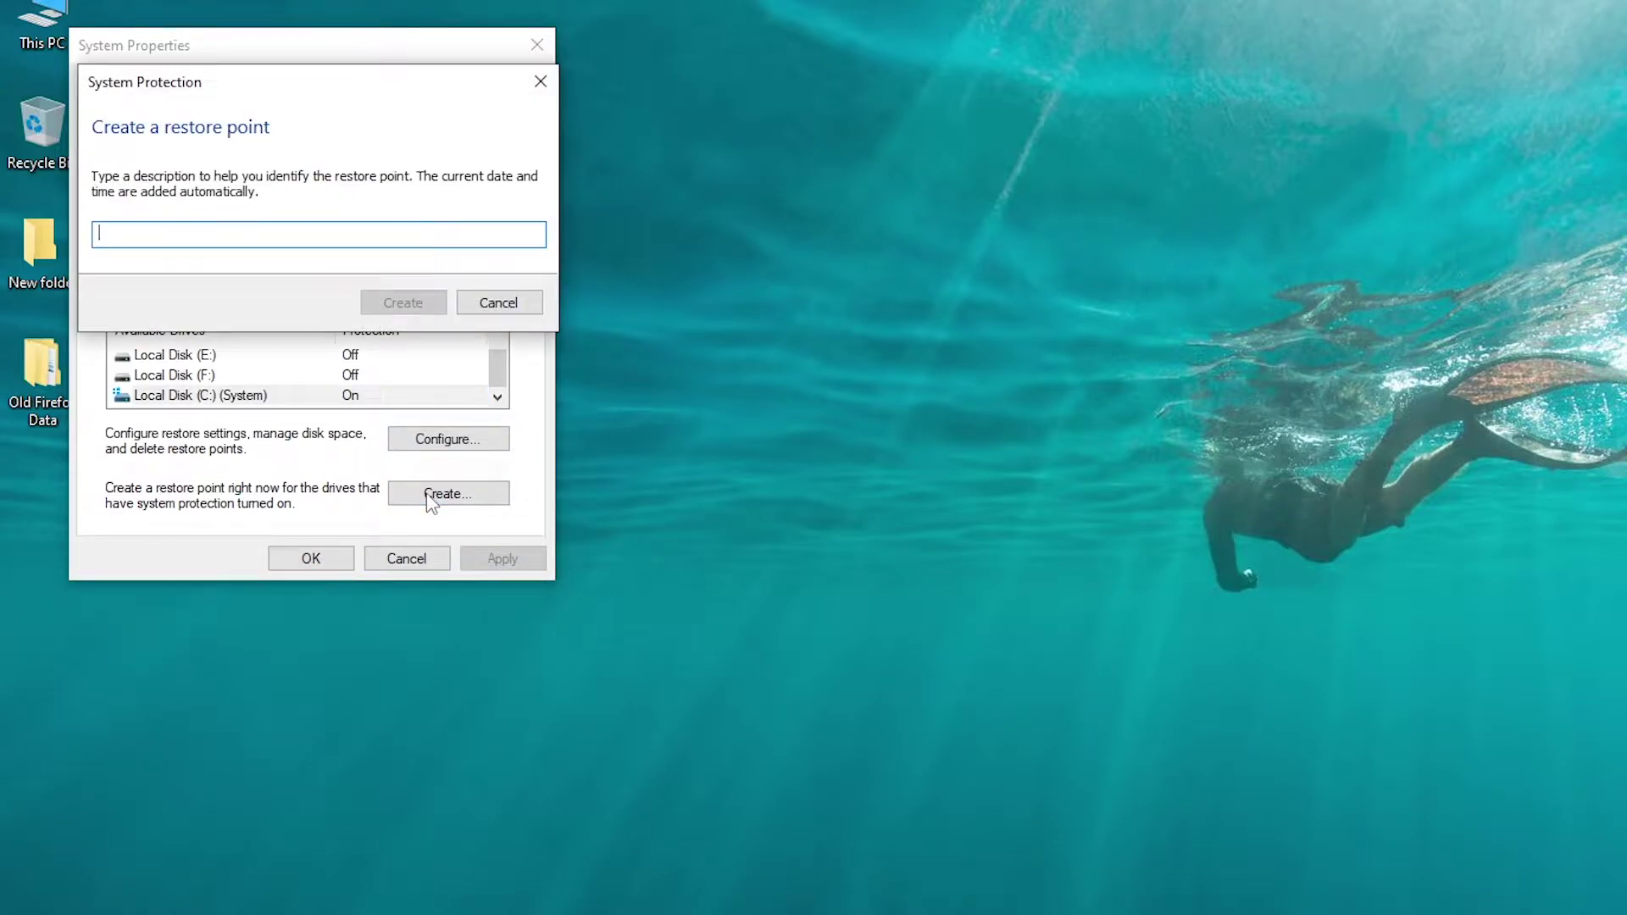
pyautogui.write('Windows 10')
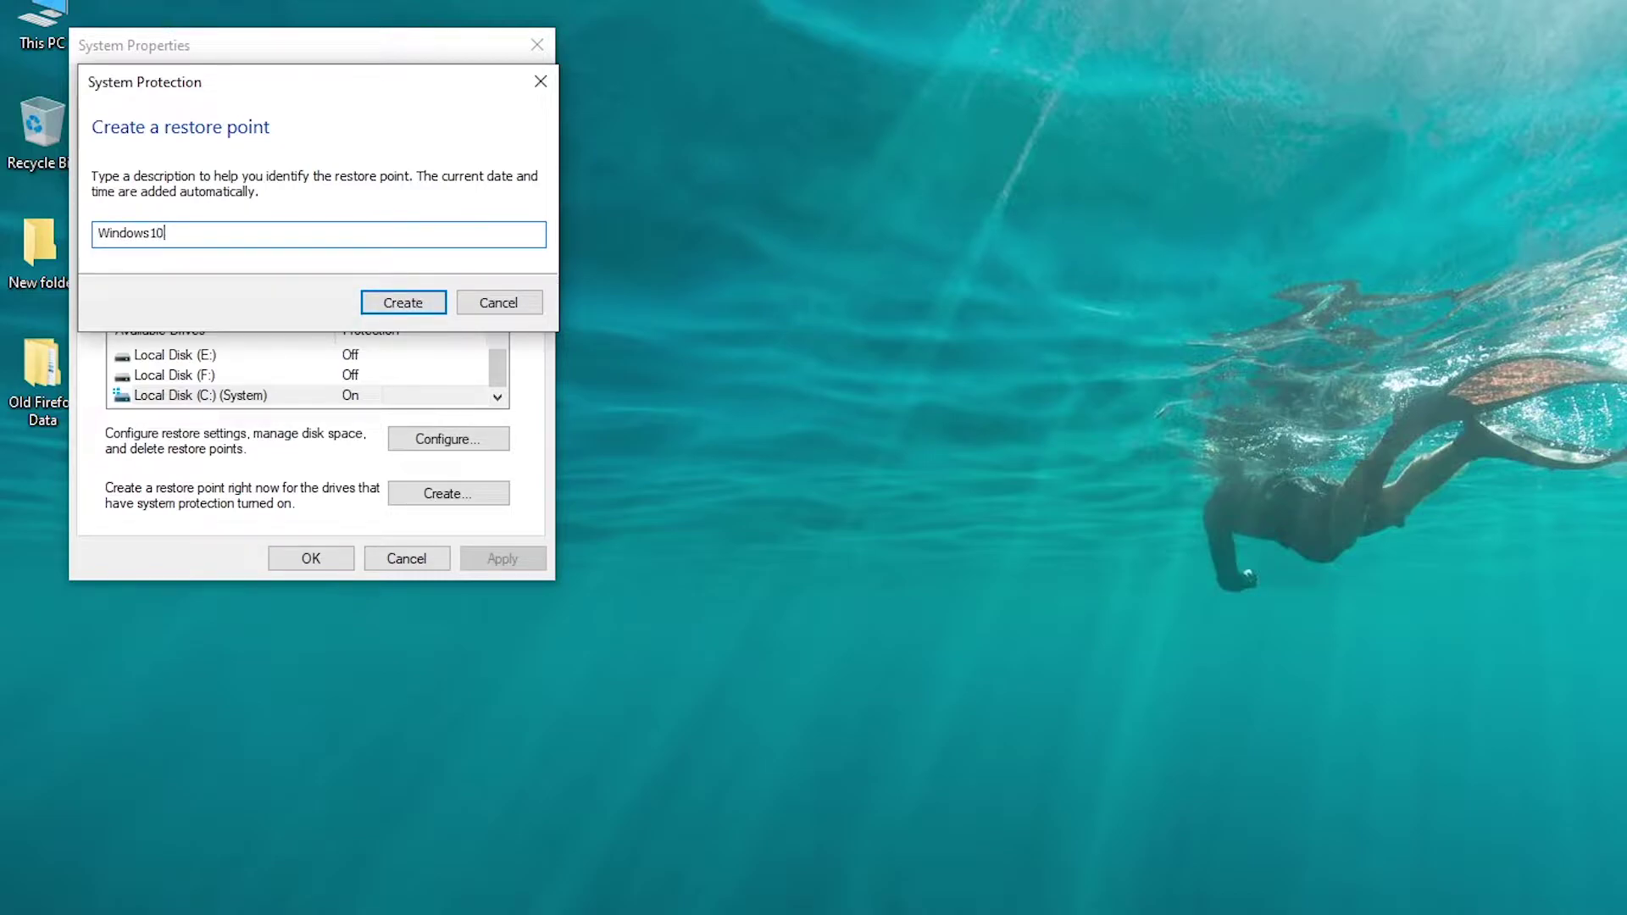
pyautogui.click(422, 310)
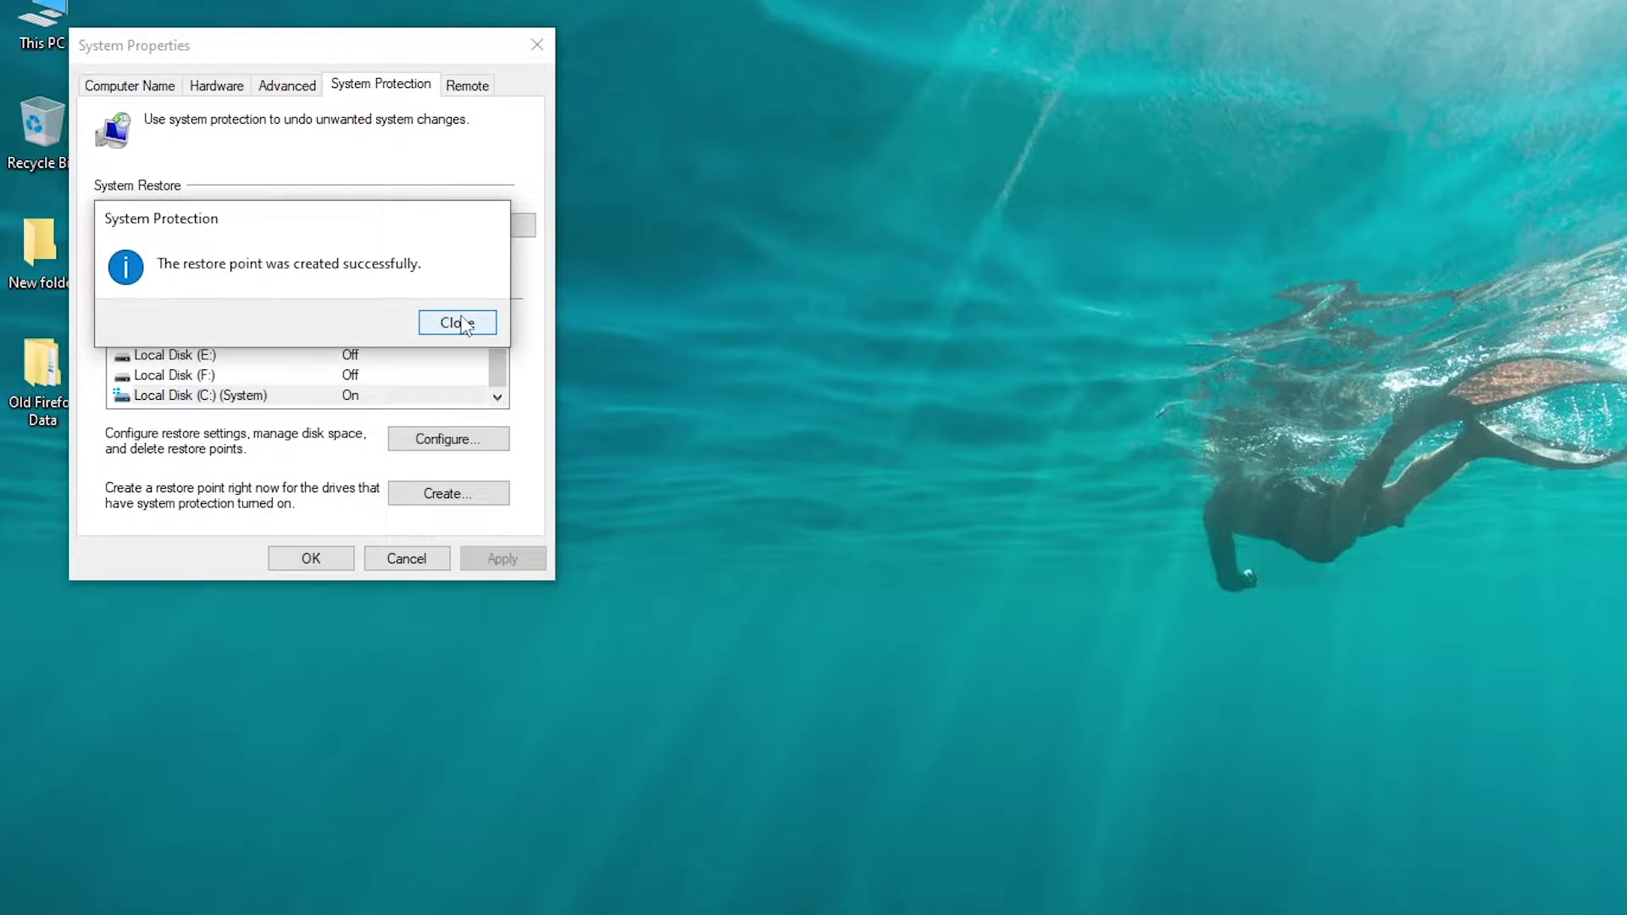
pyautogui.click(458, 322)
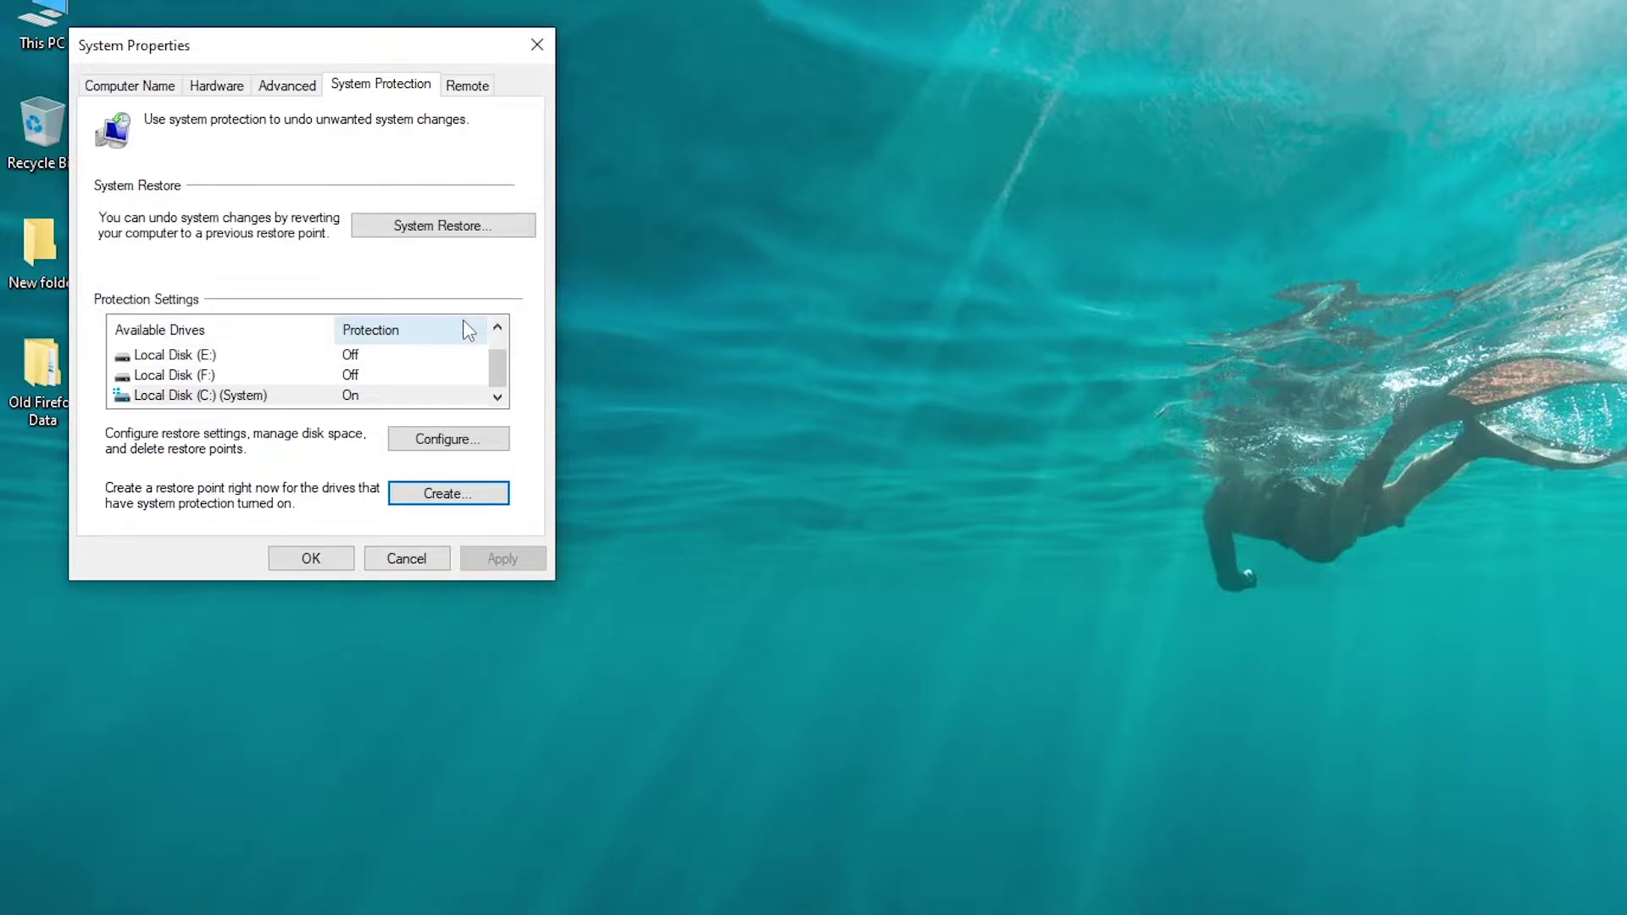
pyautogui.click(335, 561)
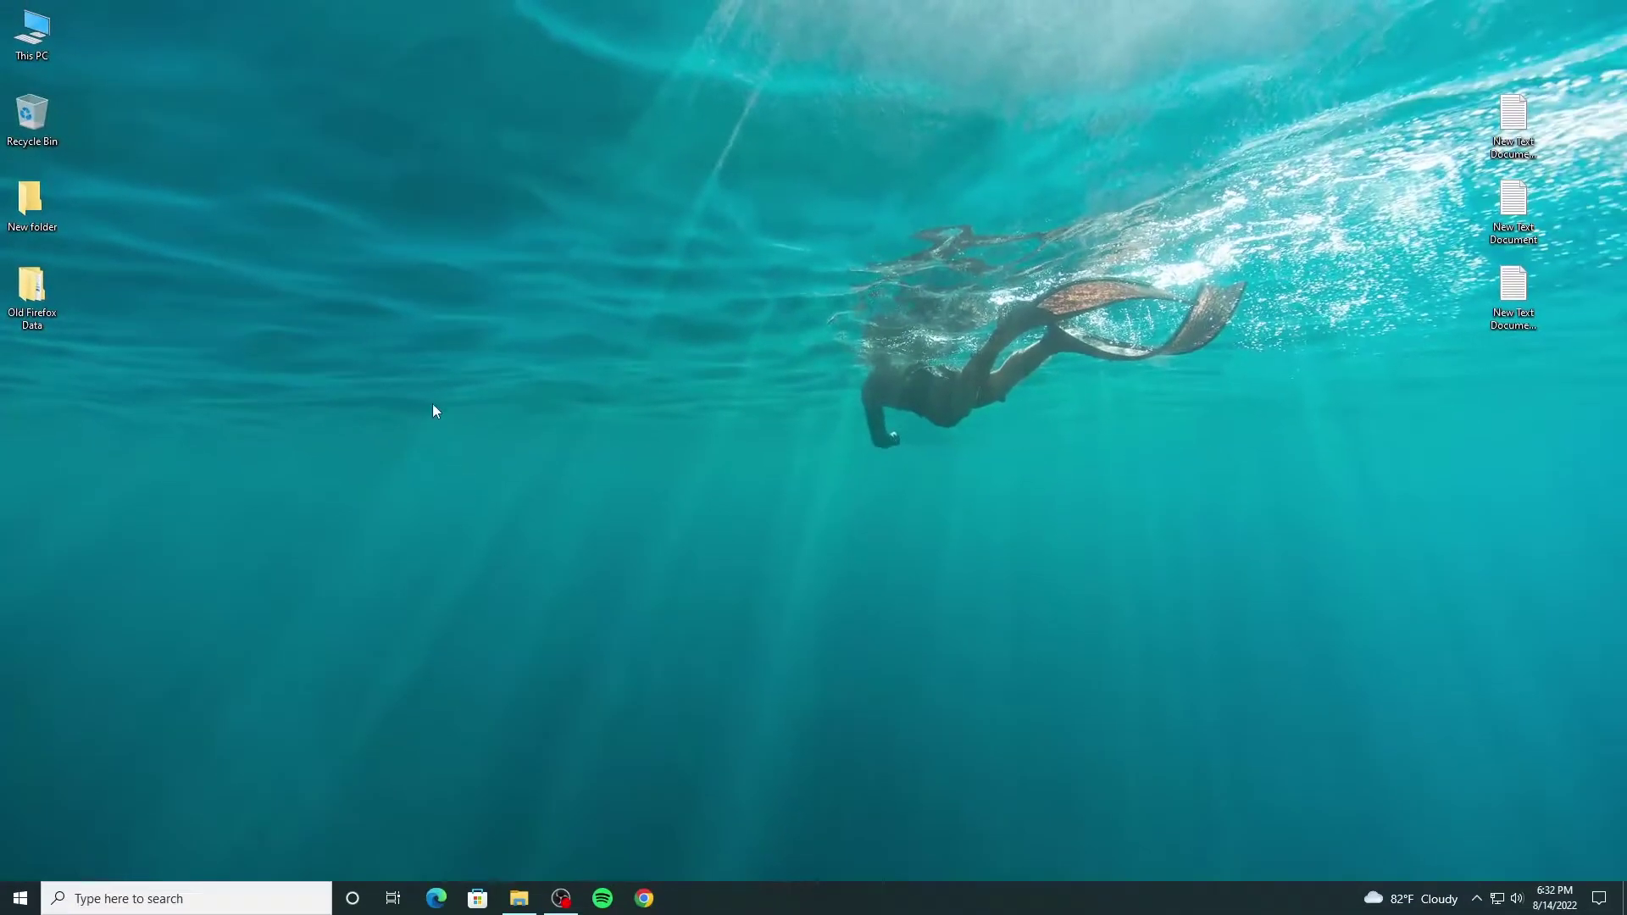
pyautogui.rightClick(570, 335)
pyautogui.click(622, 391)
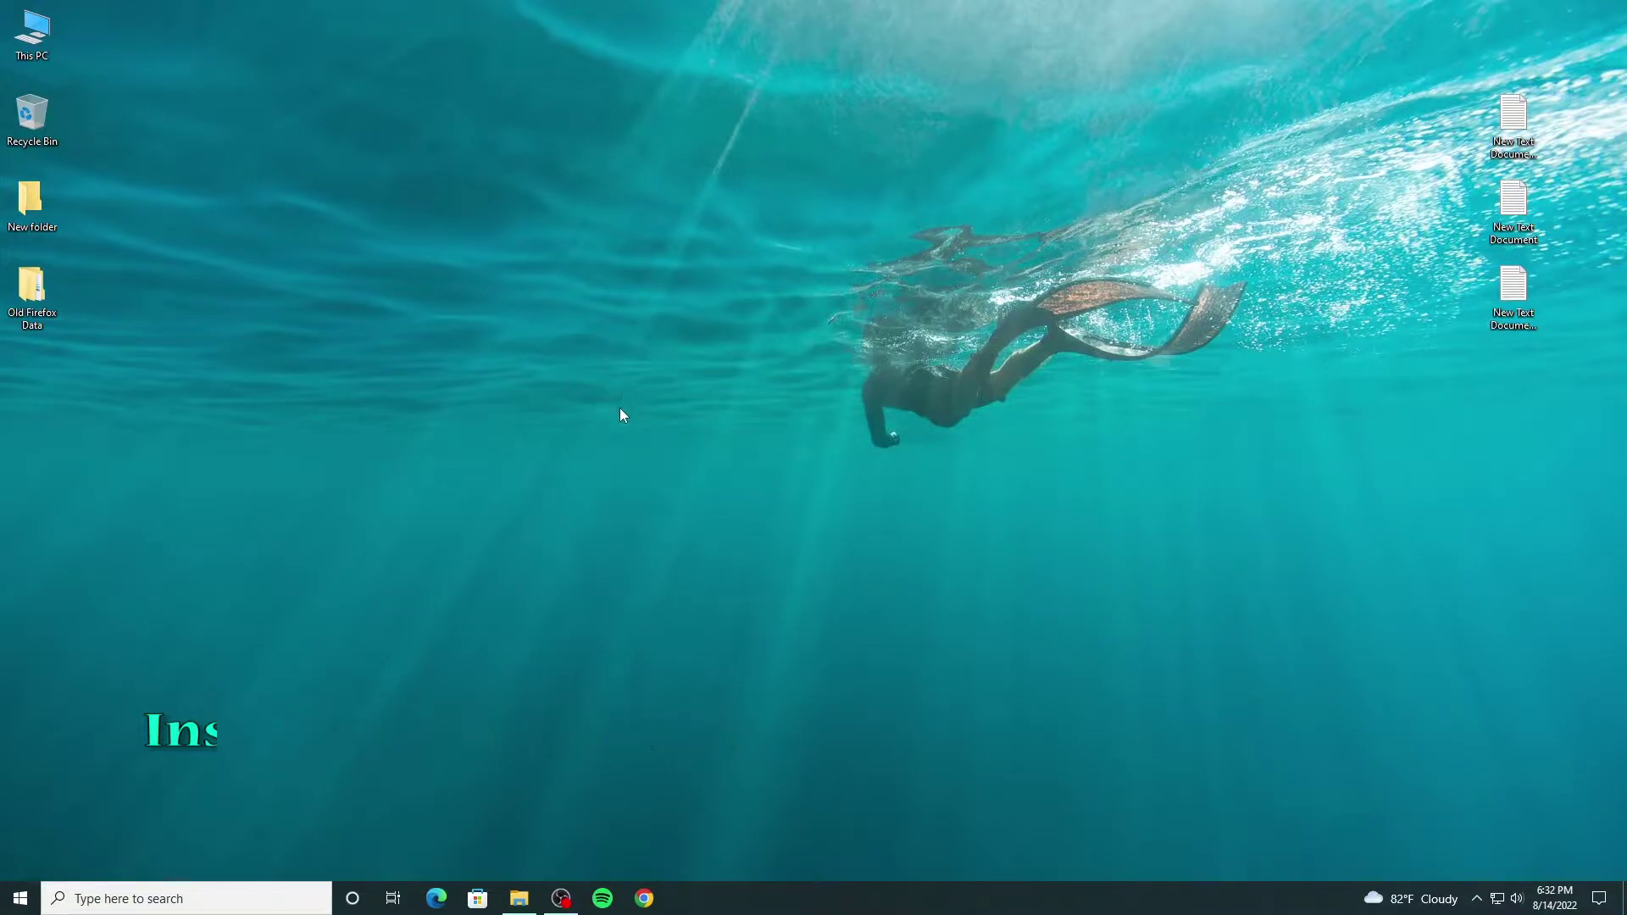
# Step: Launch the UltraUXThemePatcher_4.3.4 installer from the Downloads folder and minimize the folder window
pyautogui.click(520, 896)
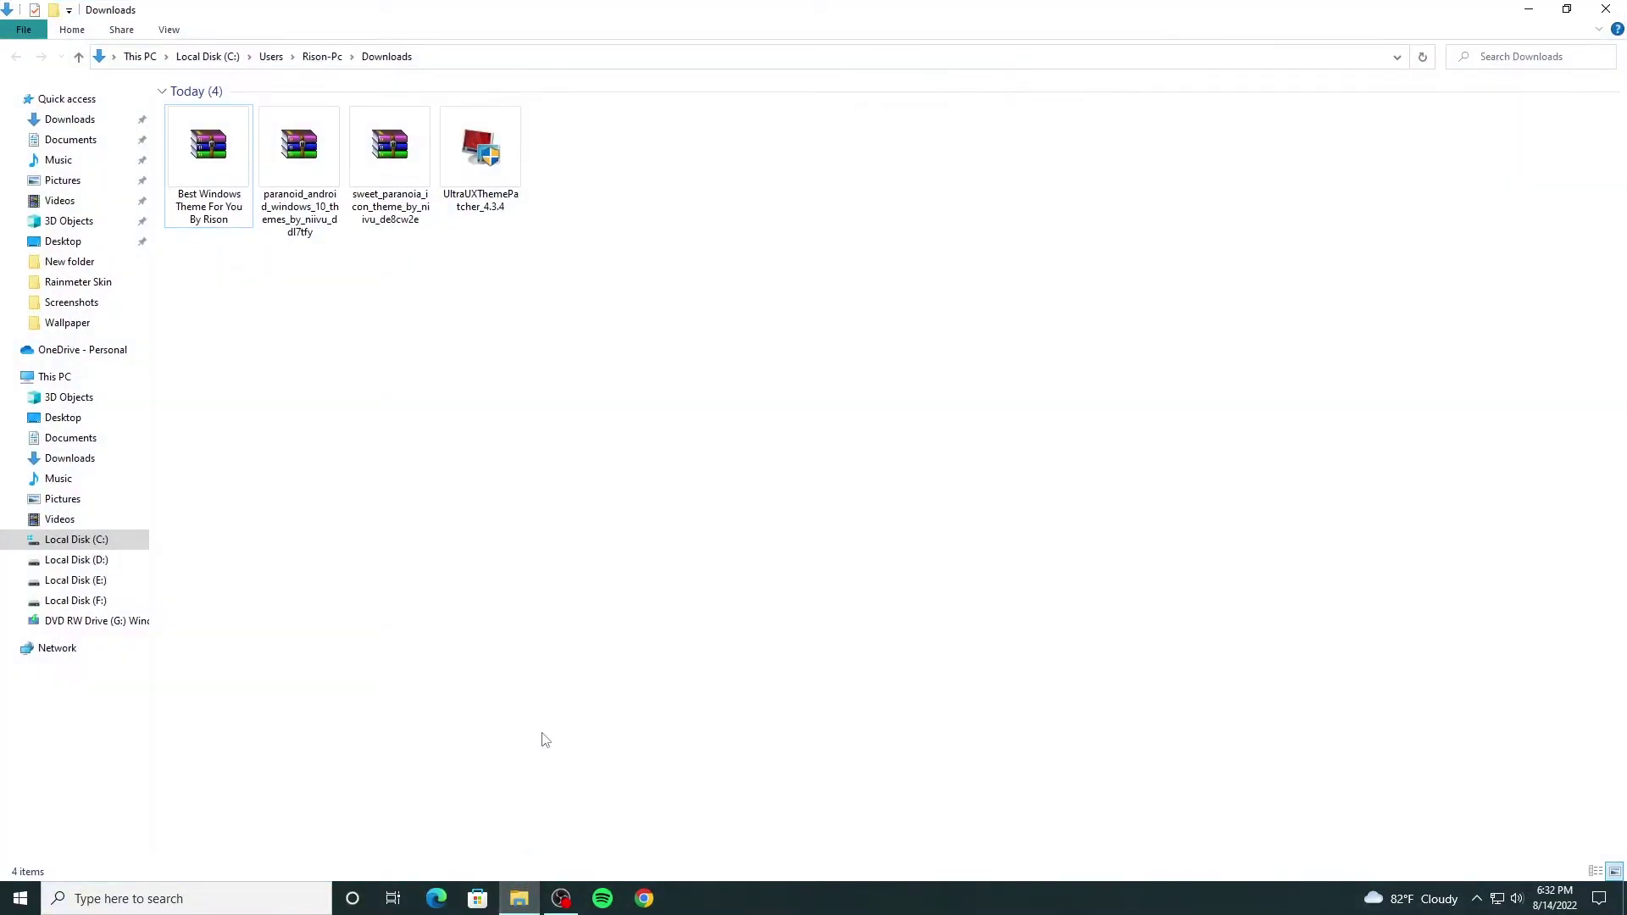
pyautogui.click(501, 172)
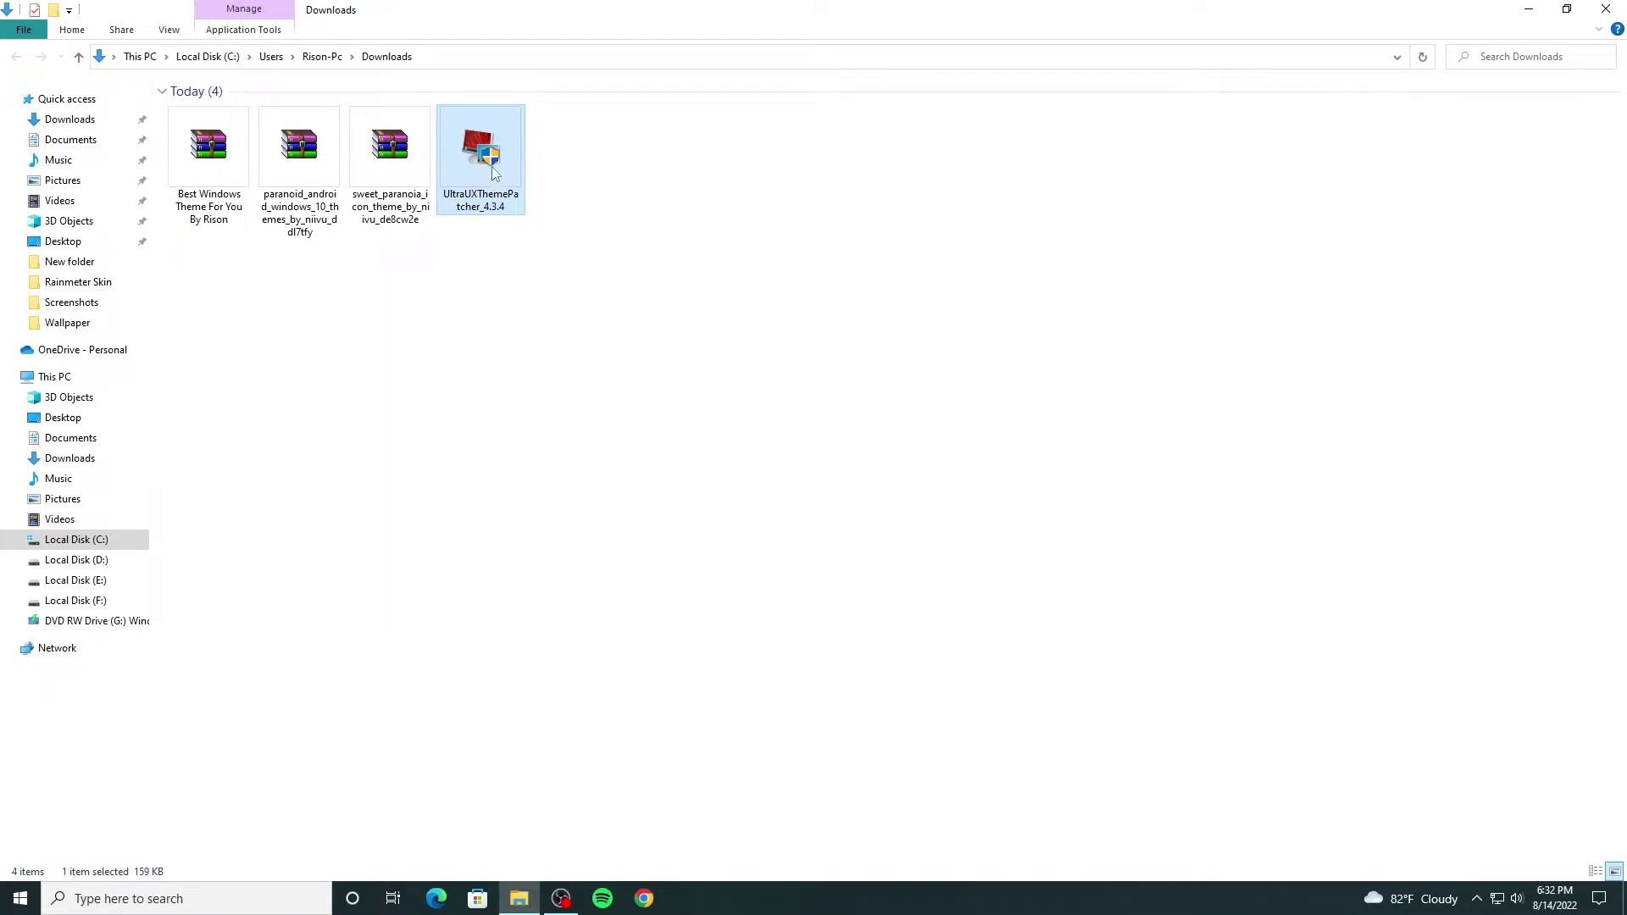
pyautogui.rightClick(496, 173)
pyautogui.click(547, 198)
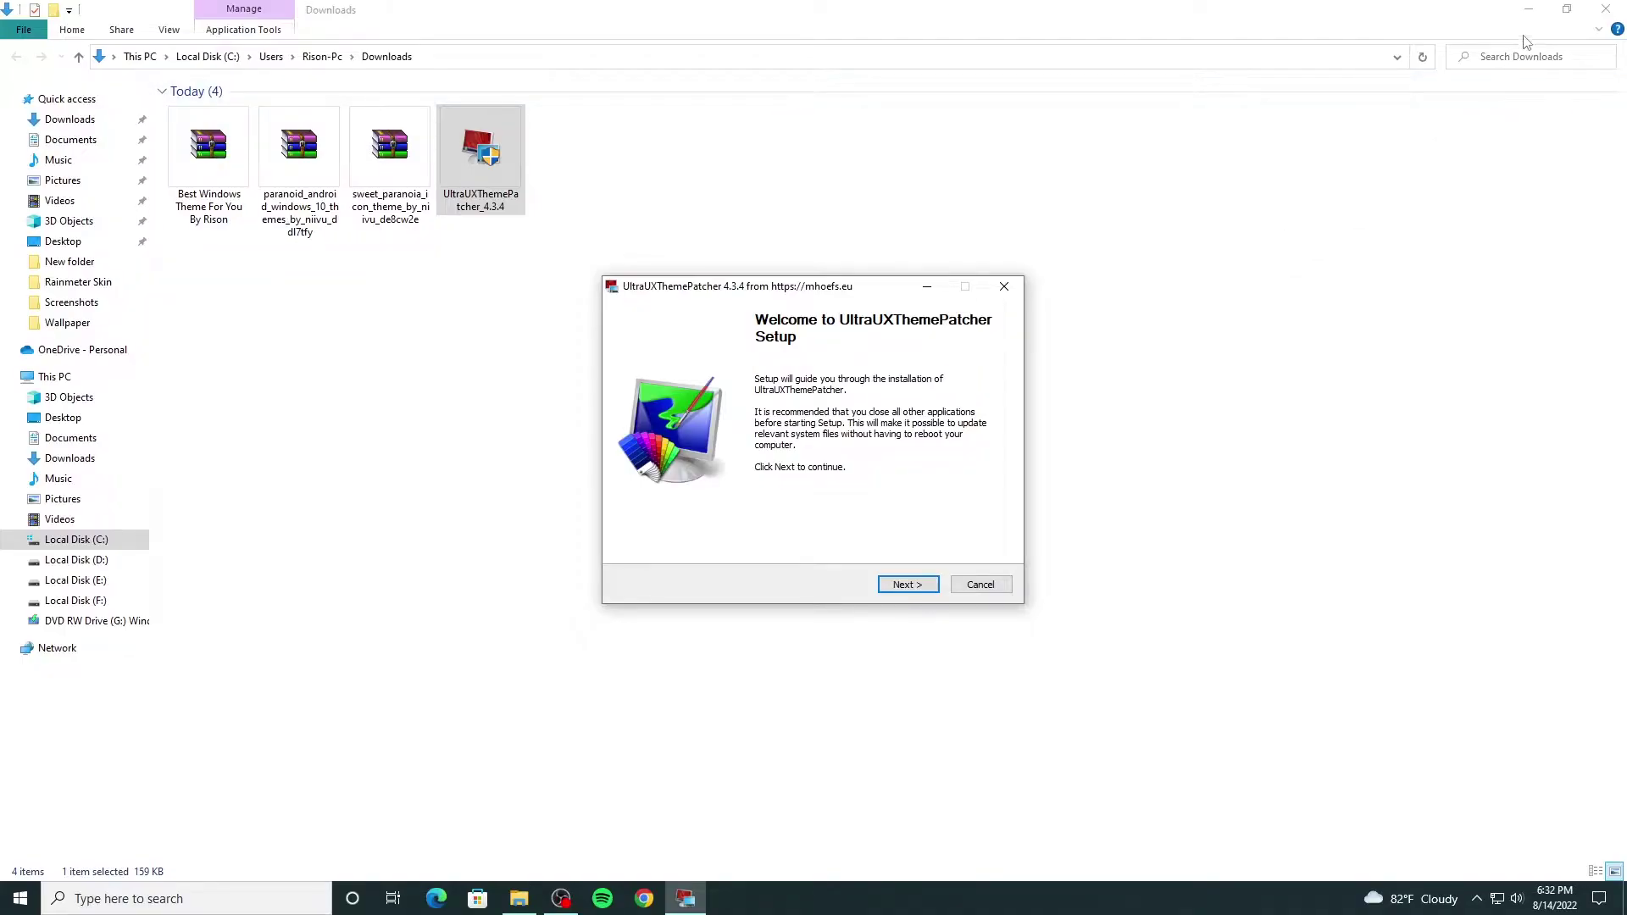
pyautogui.click(1530, 17)
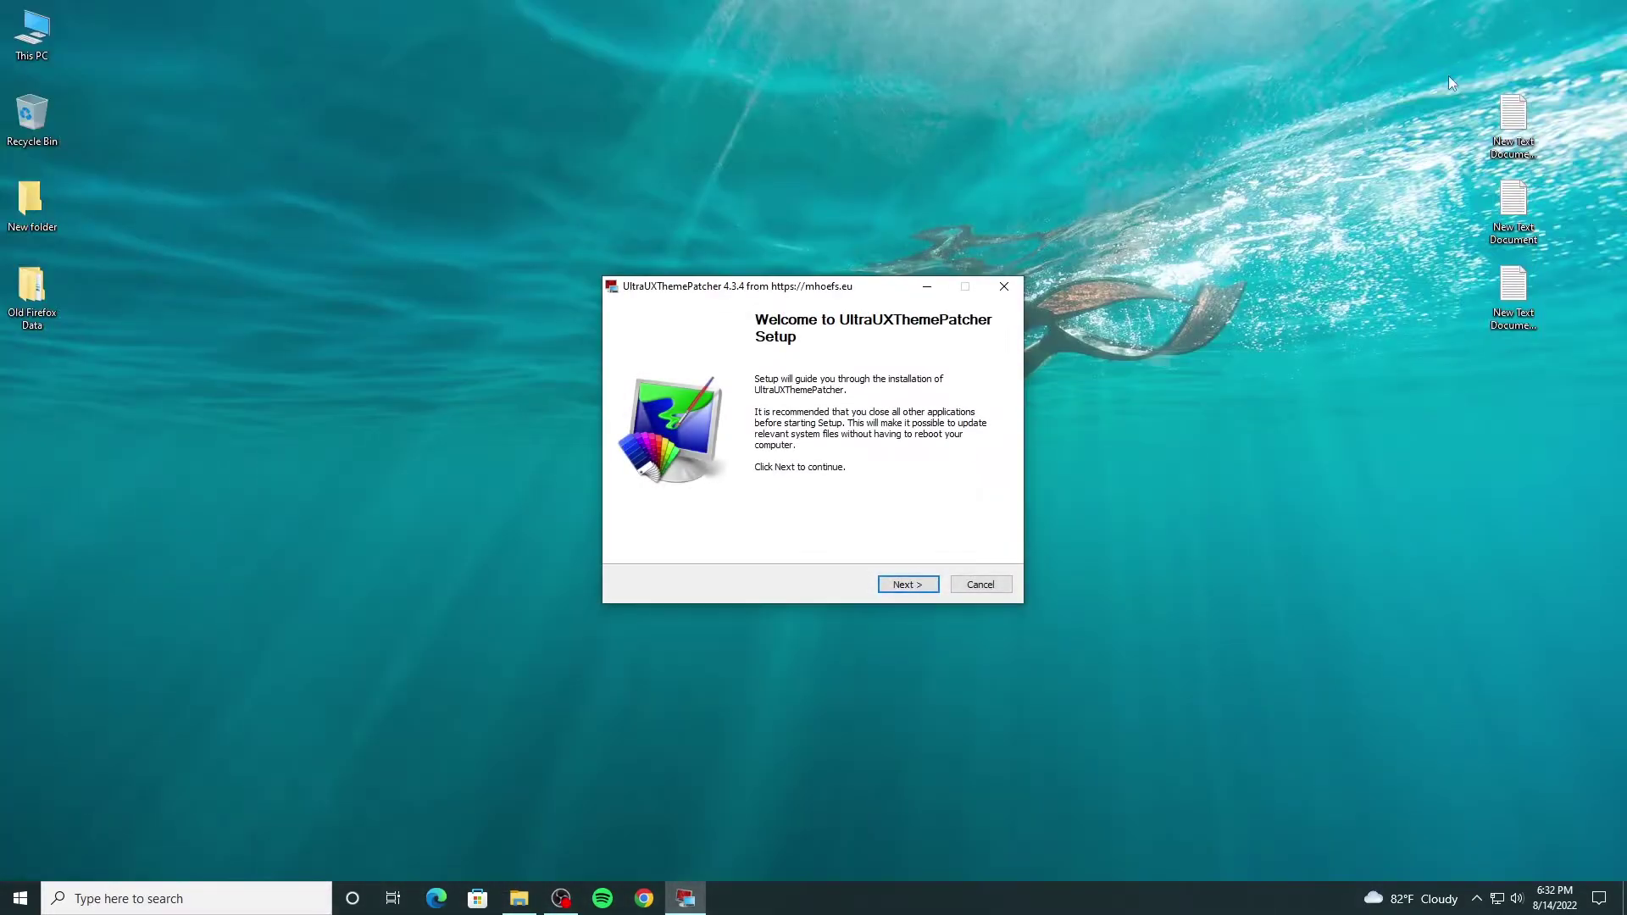
# Step: Accept the UltraUXThemePatcher license terms and conditions and install the patcher
pyautogui.click(913, 586)
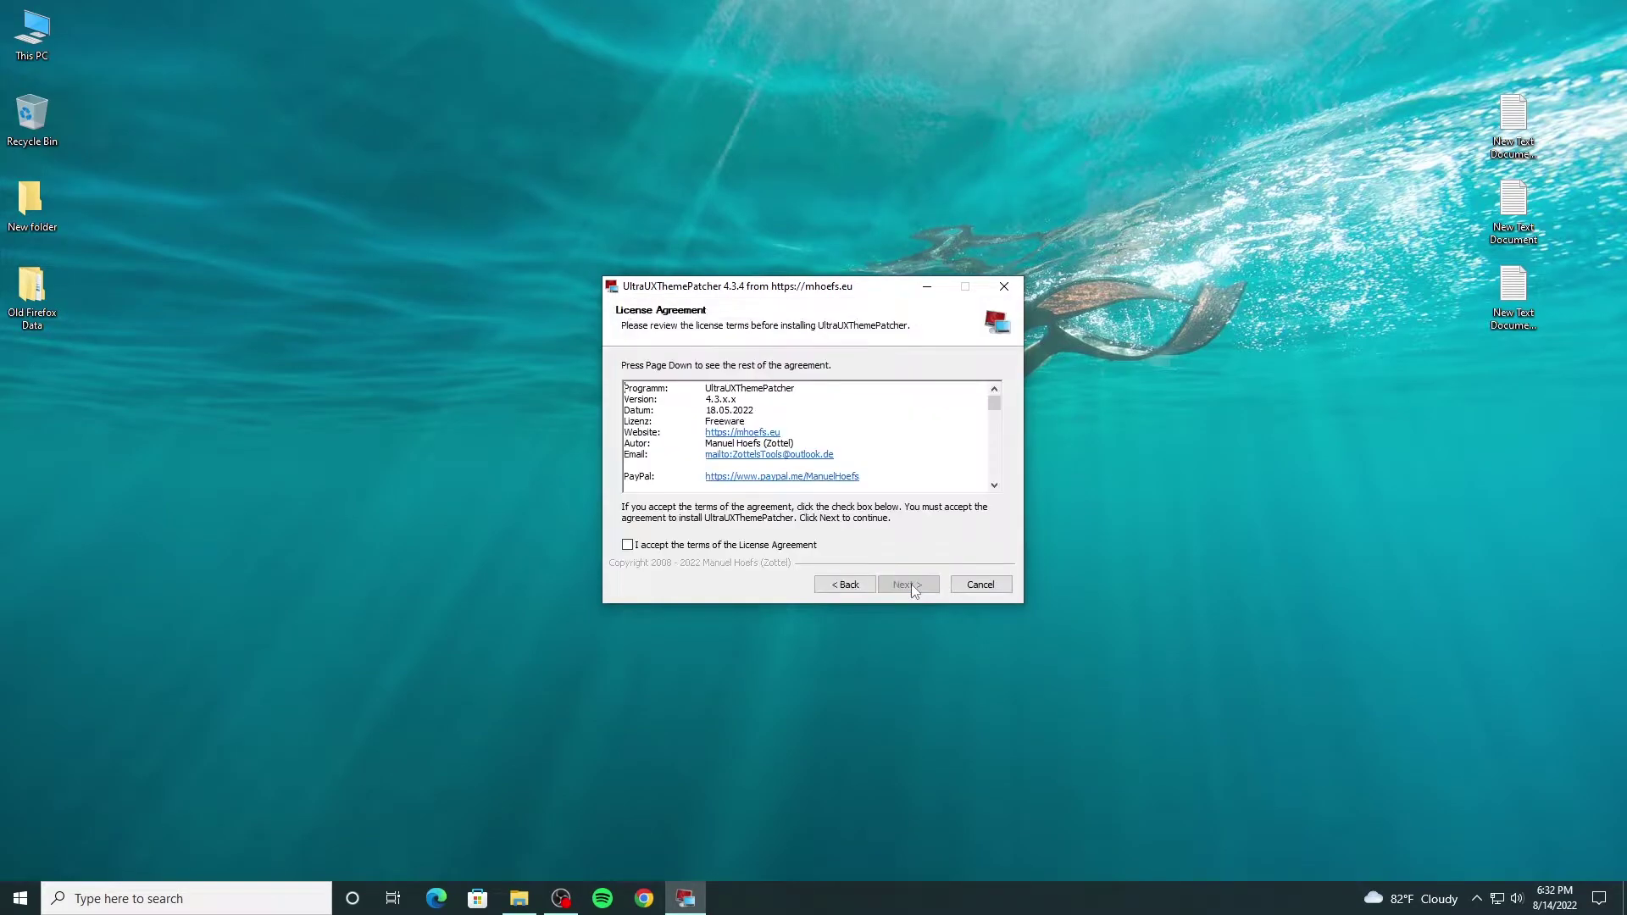
pyautogui.click(740, 548)
pyautogui.click(903, 588)
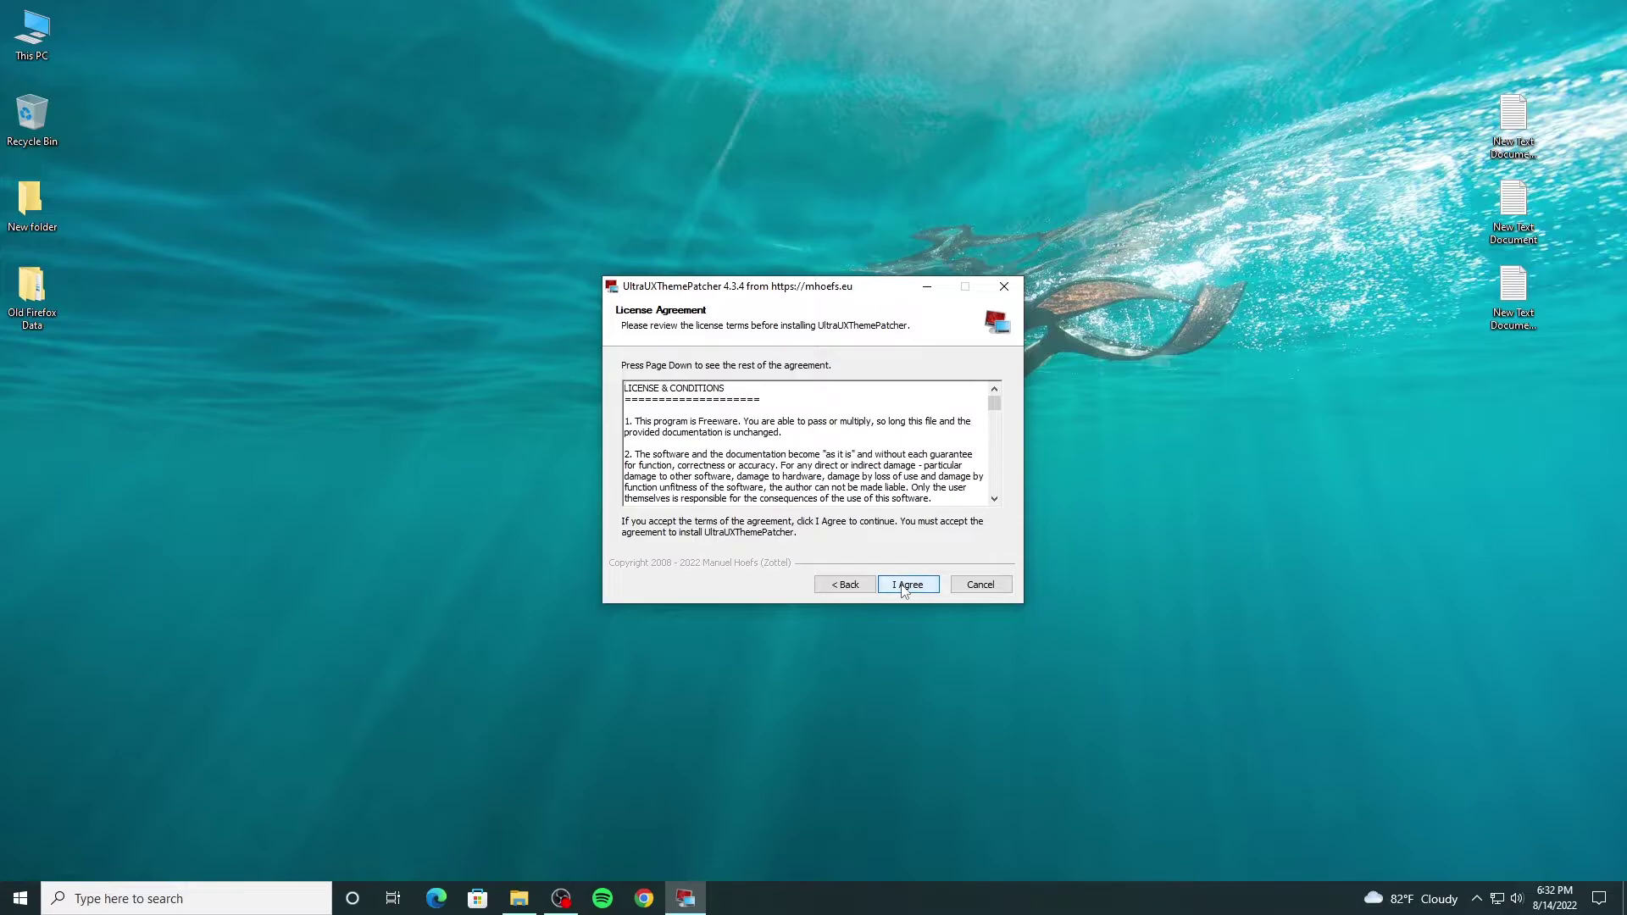
pyautogui.click(903, 586)
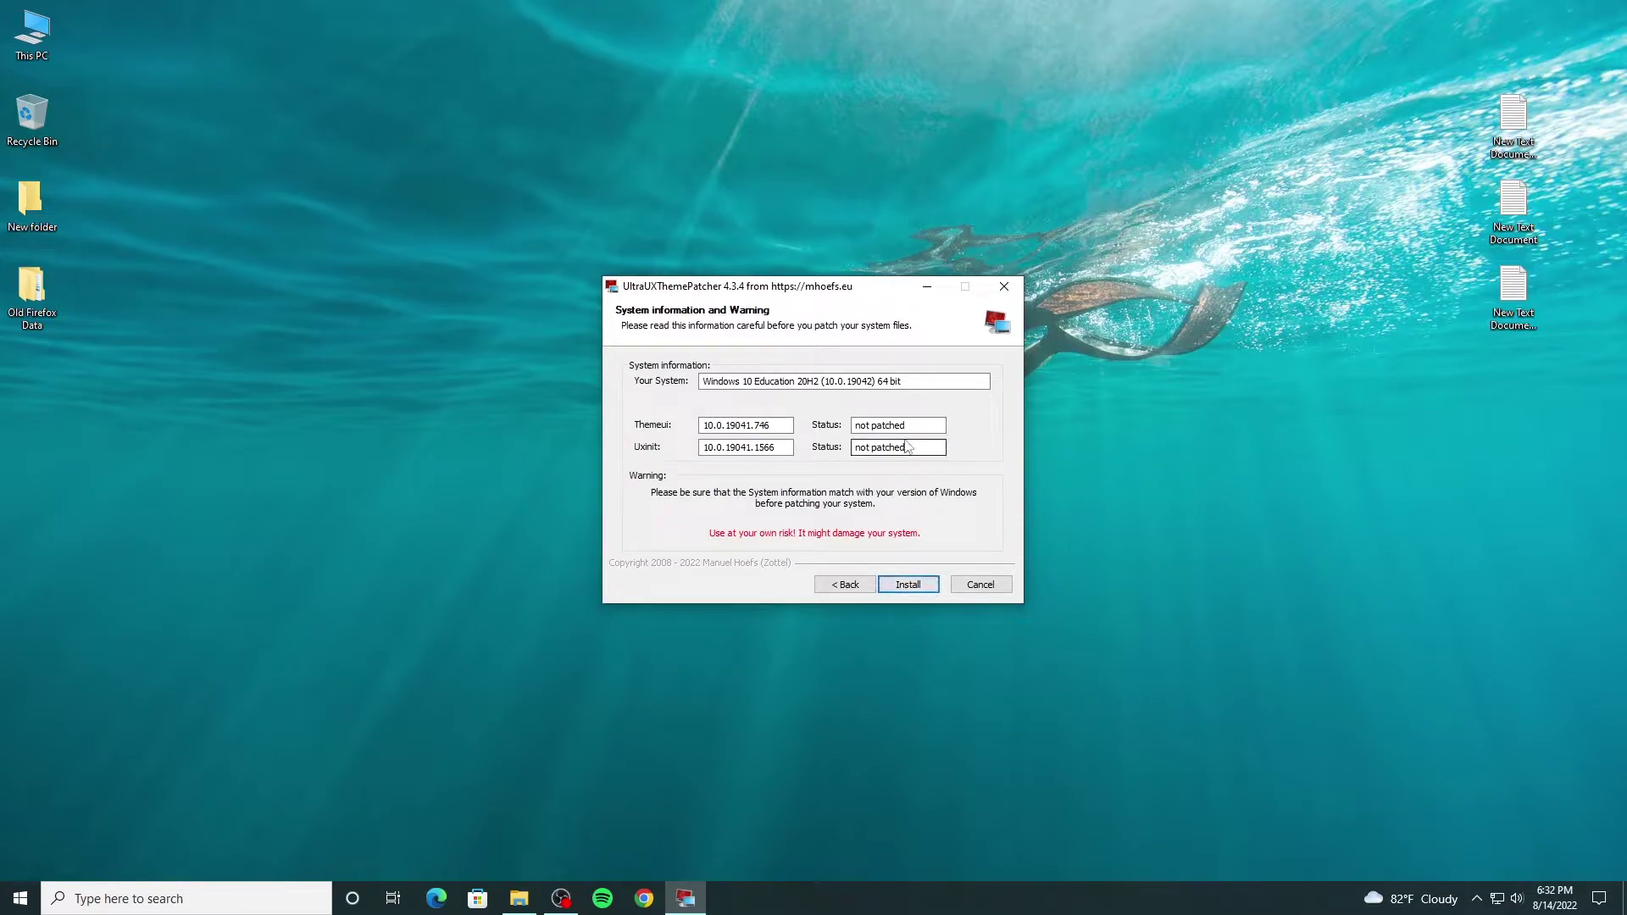
pyautogui.click(914, 587)
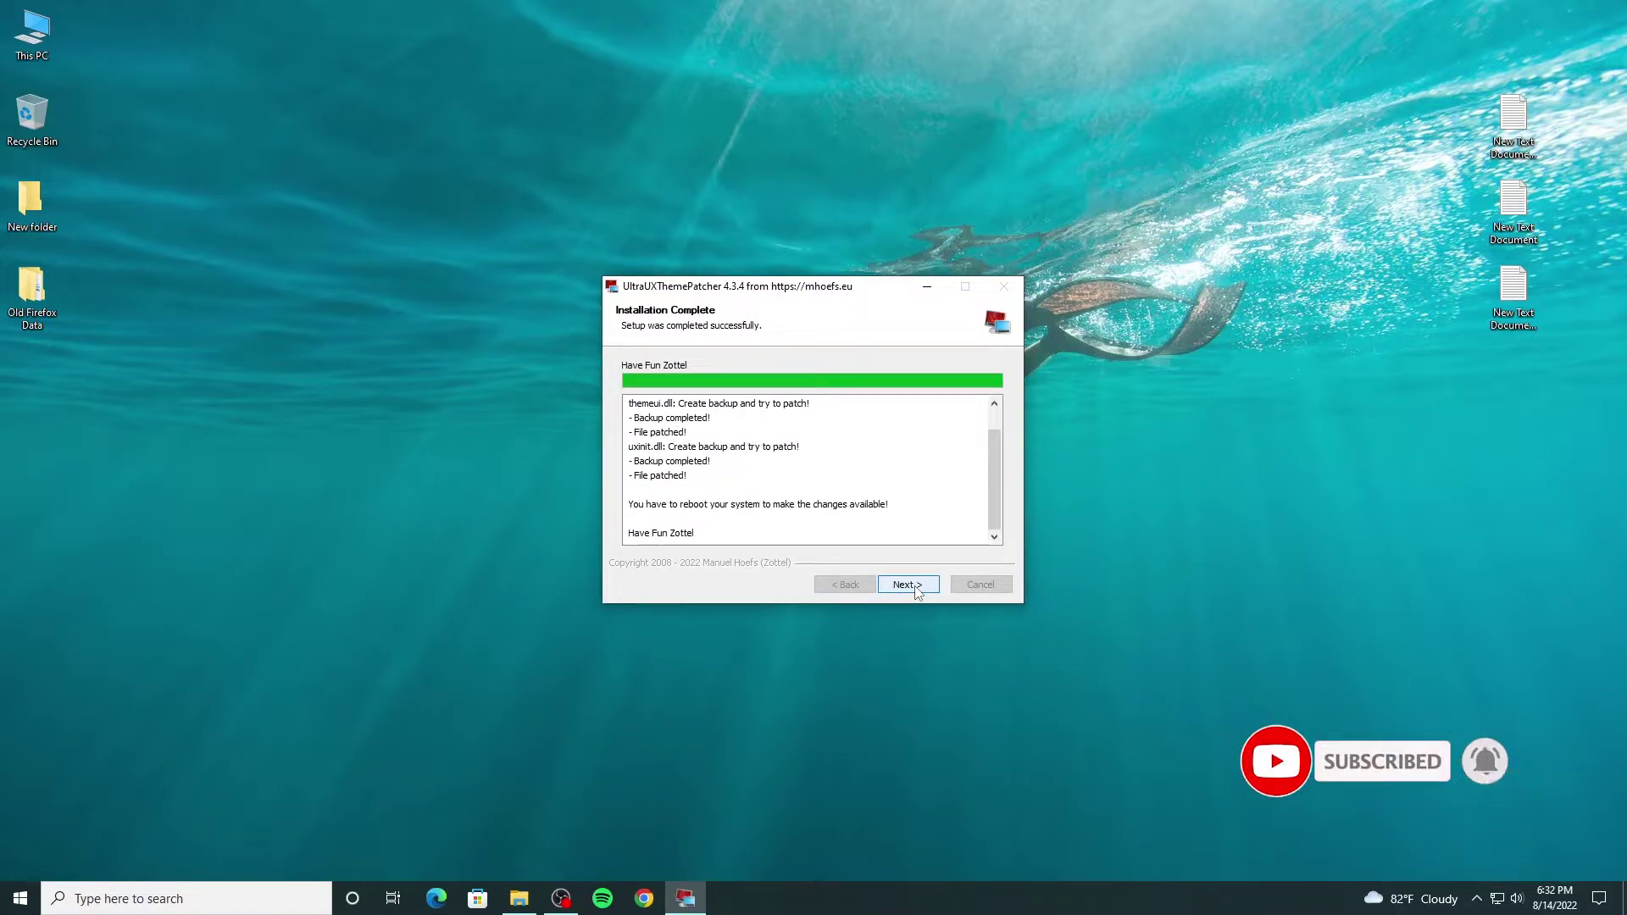
# Step: Finish the UltraUXThemePatcher setup with the Reboot now option to restart the computer
pyautogui.click(907, 585)
pyautogui.click(908, 585)
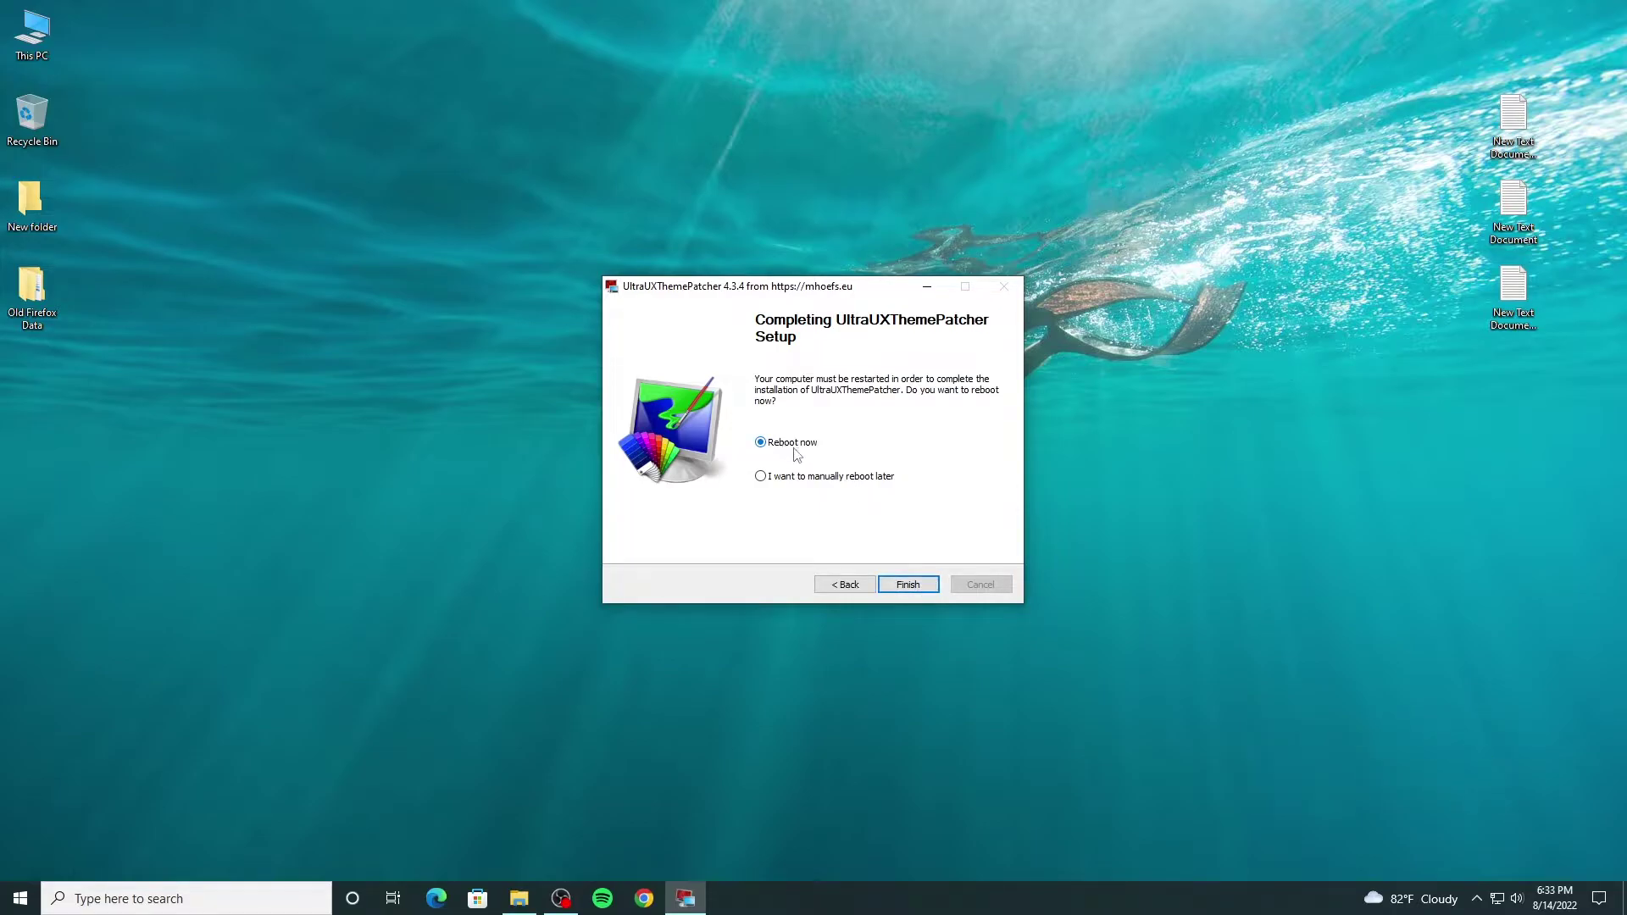
pyautogui.click(904, 581)
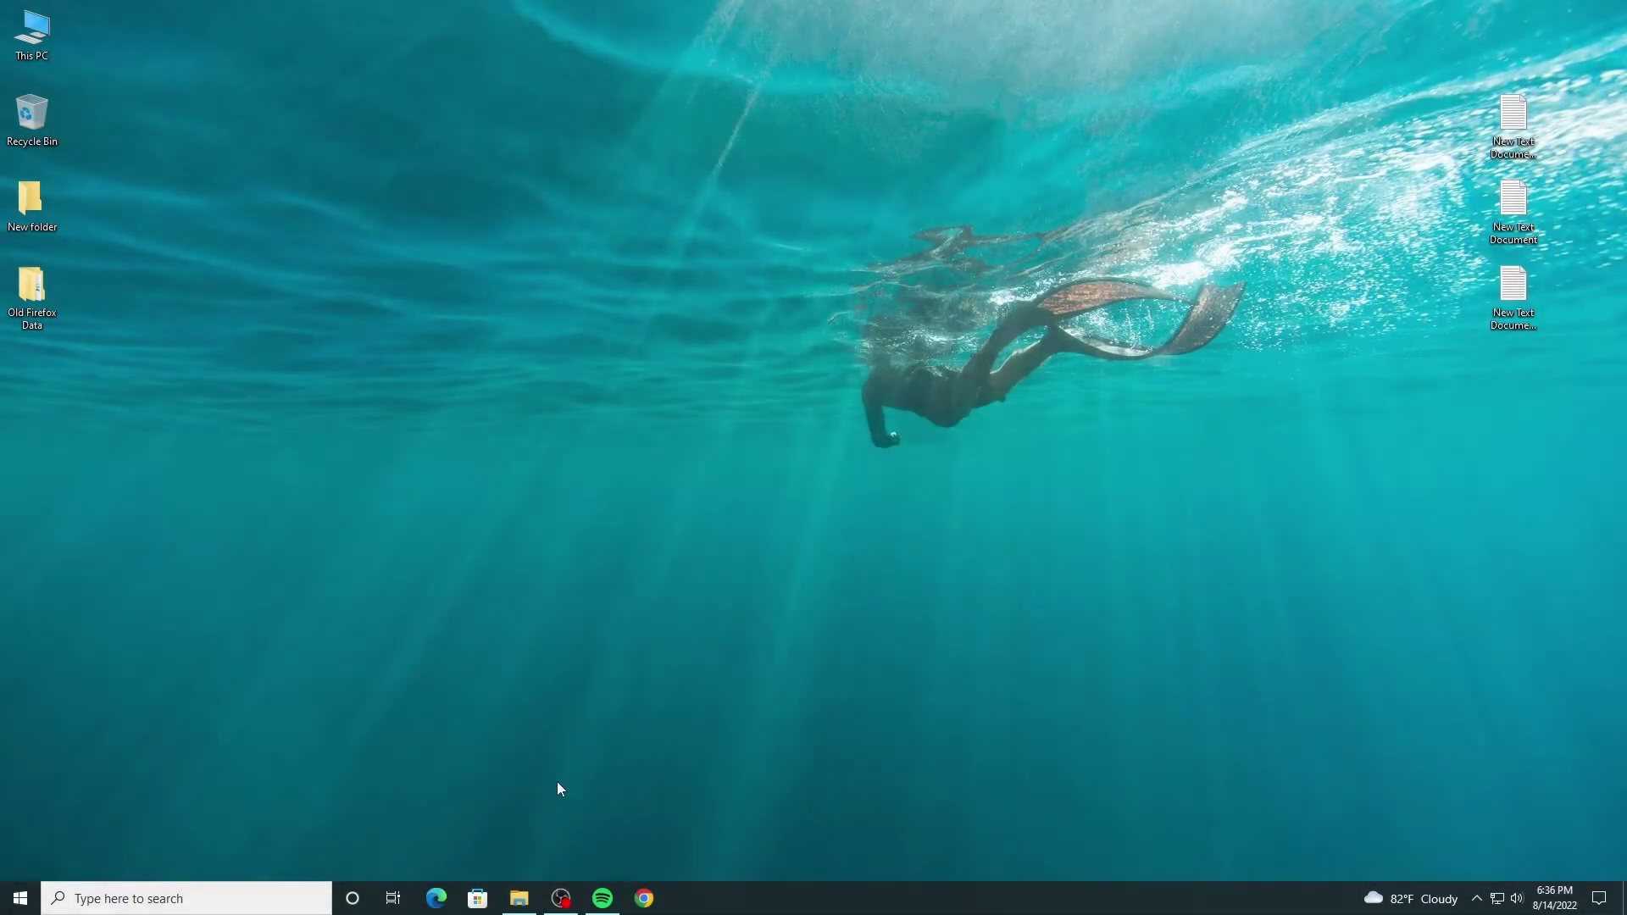
# Step: Extract the paranoid_android_windows_10_themes archive in Downloads to its default destination folder
pyautogui.click(518, 898)
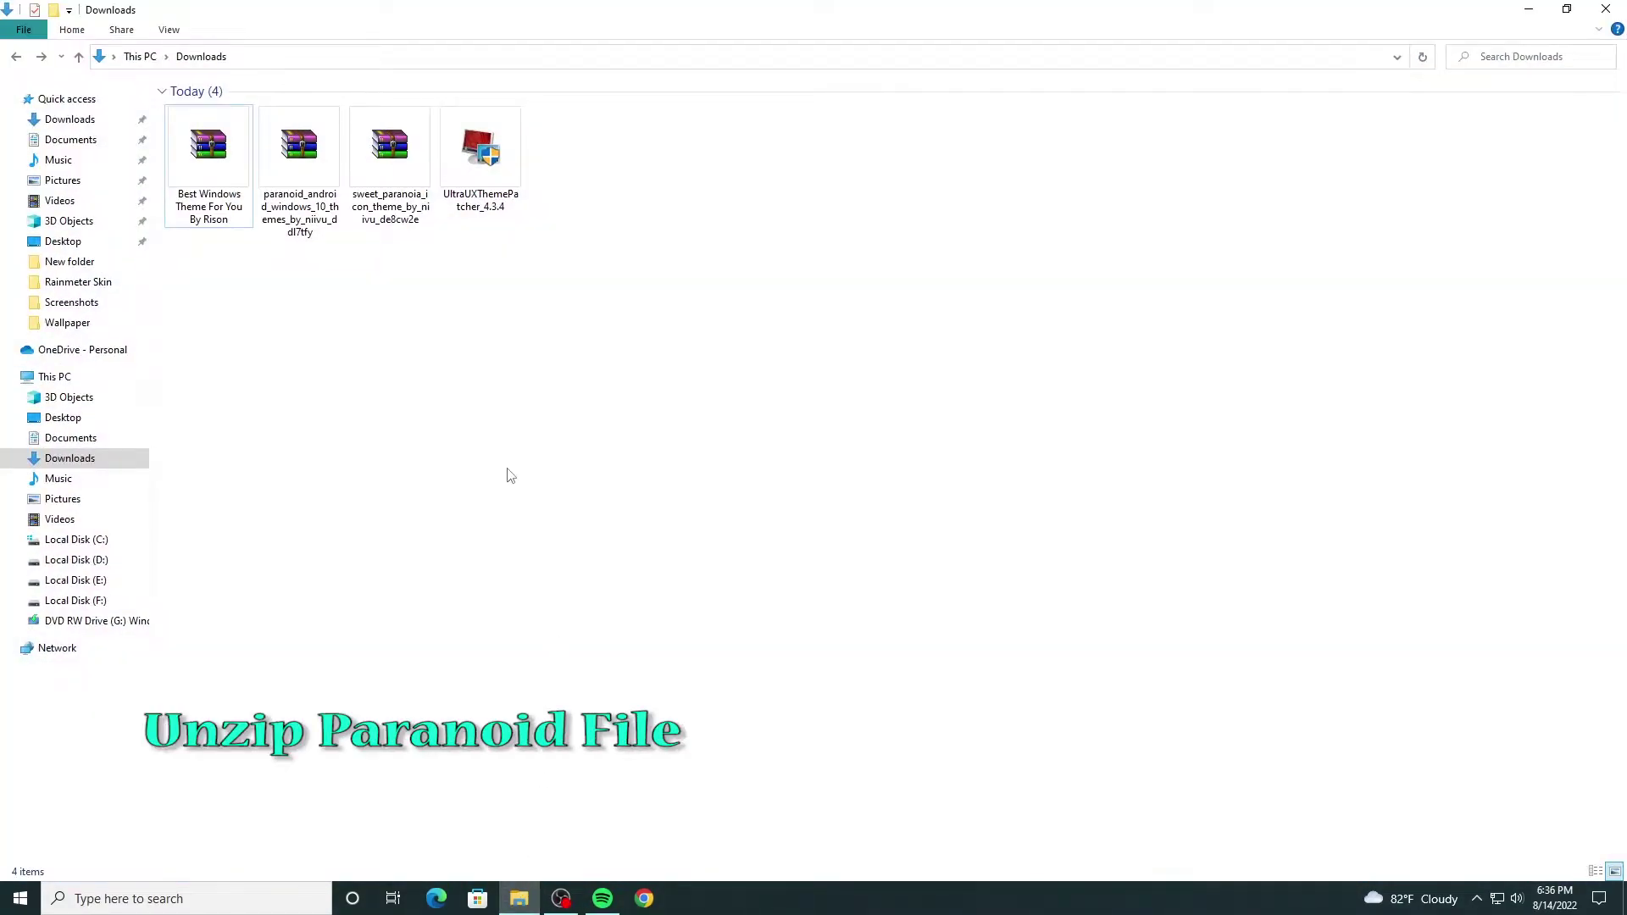
pyautogui.click(322, 193)
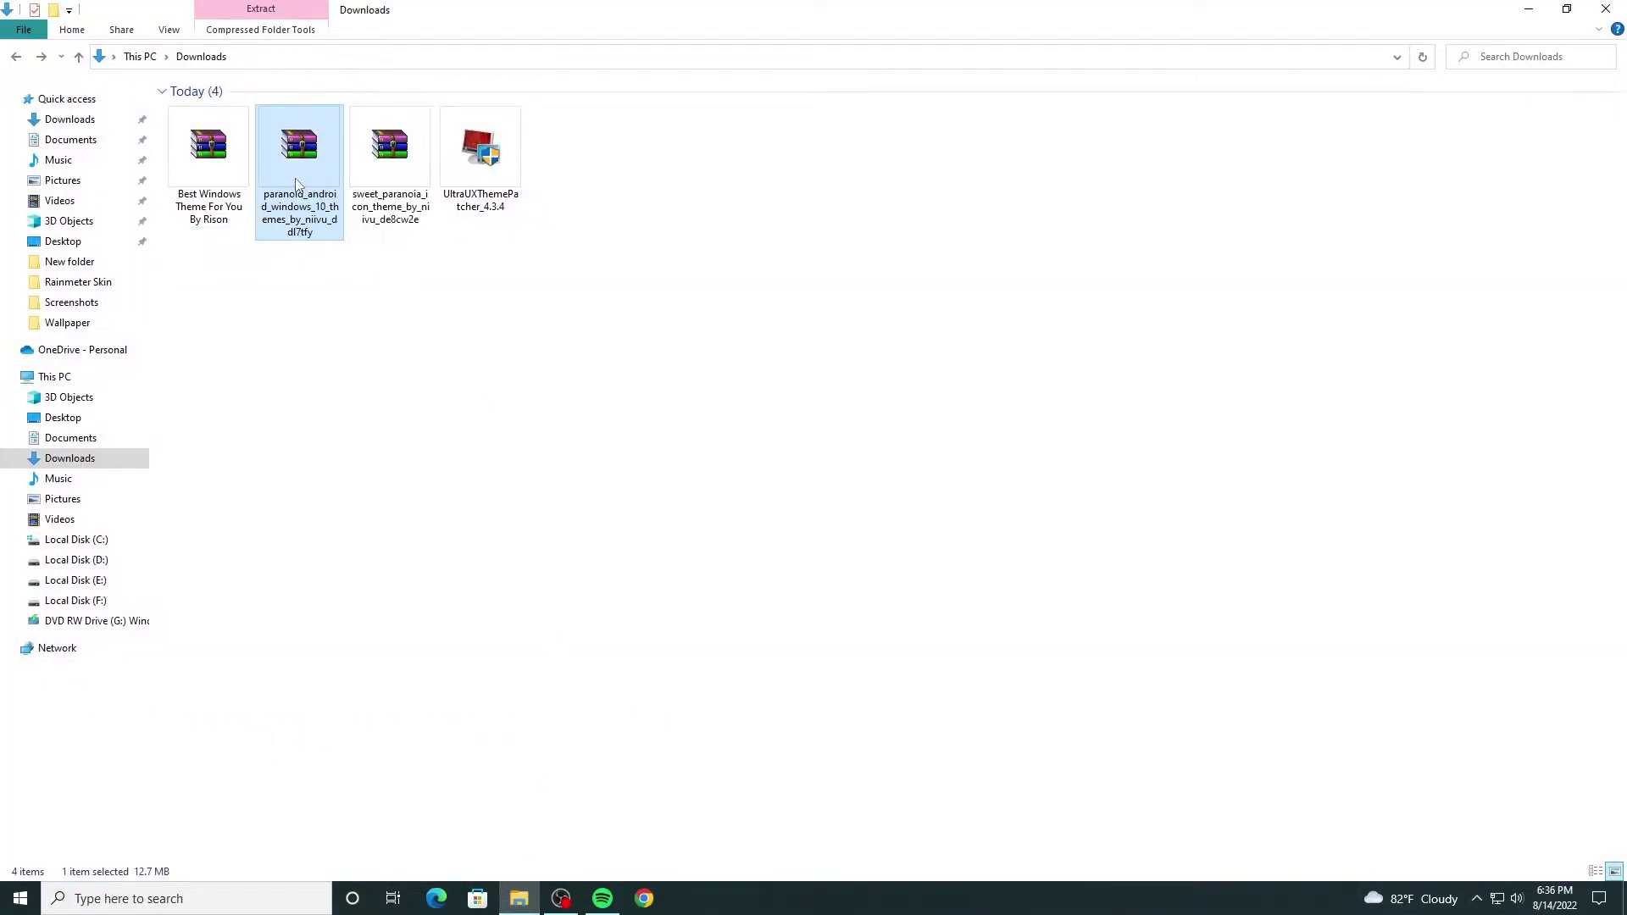
pyautogui.rightClick(296, 179)
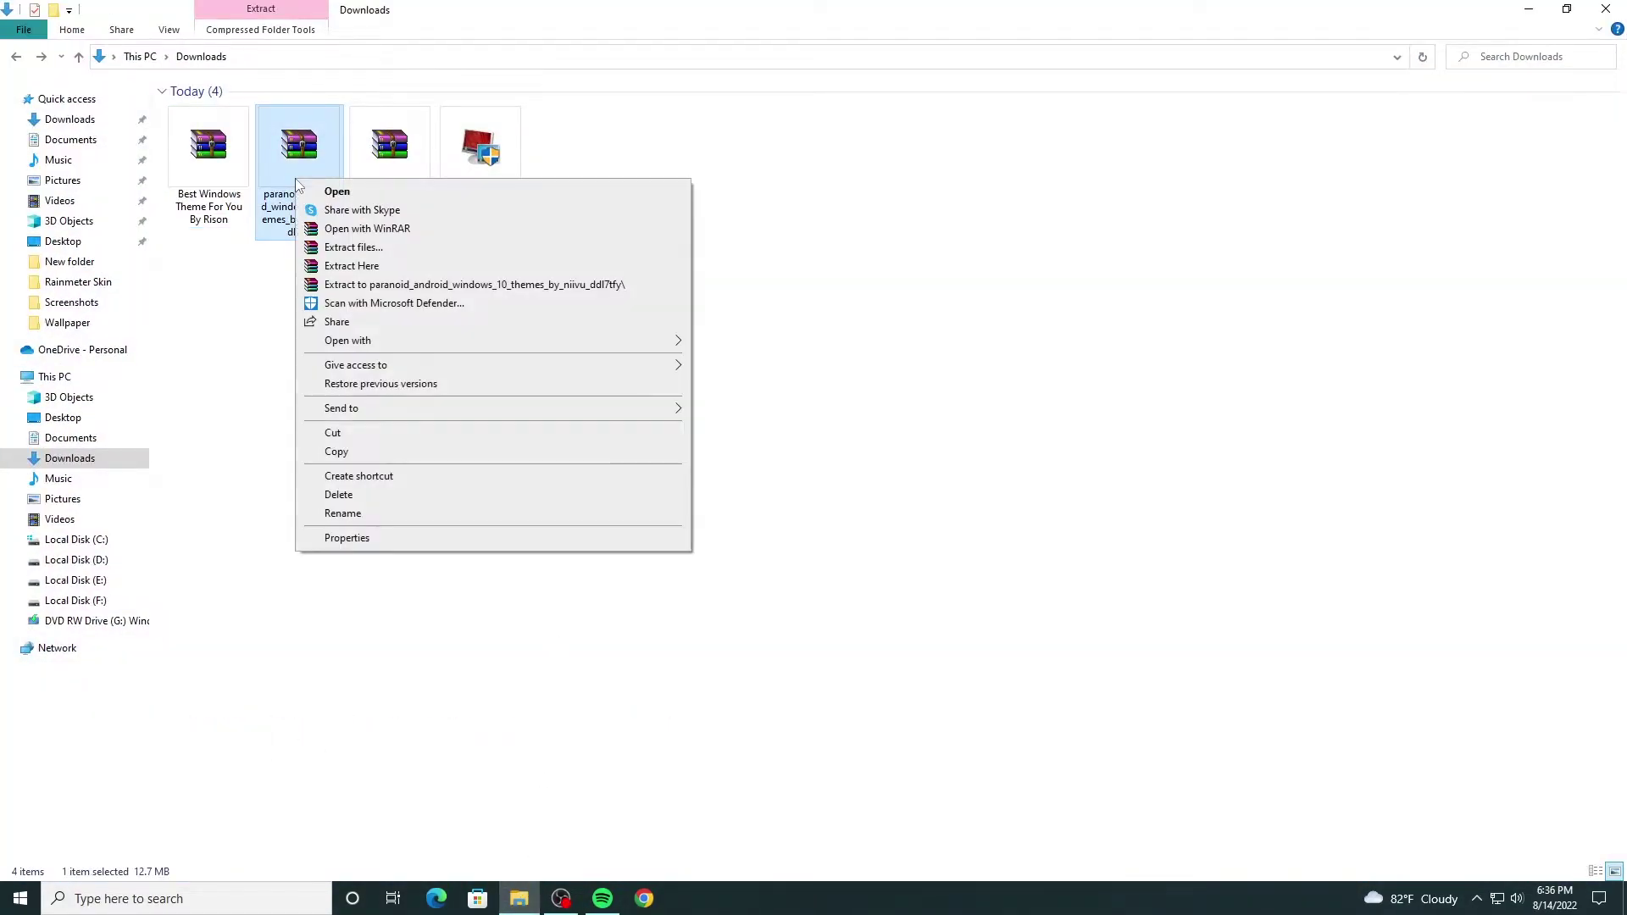
pyautogui.click(353, 248)
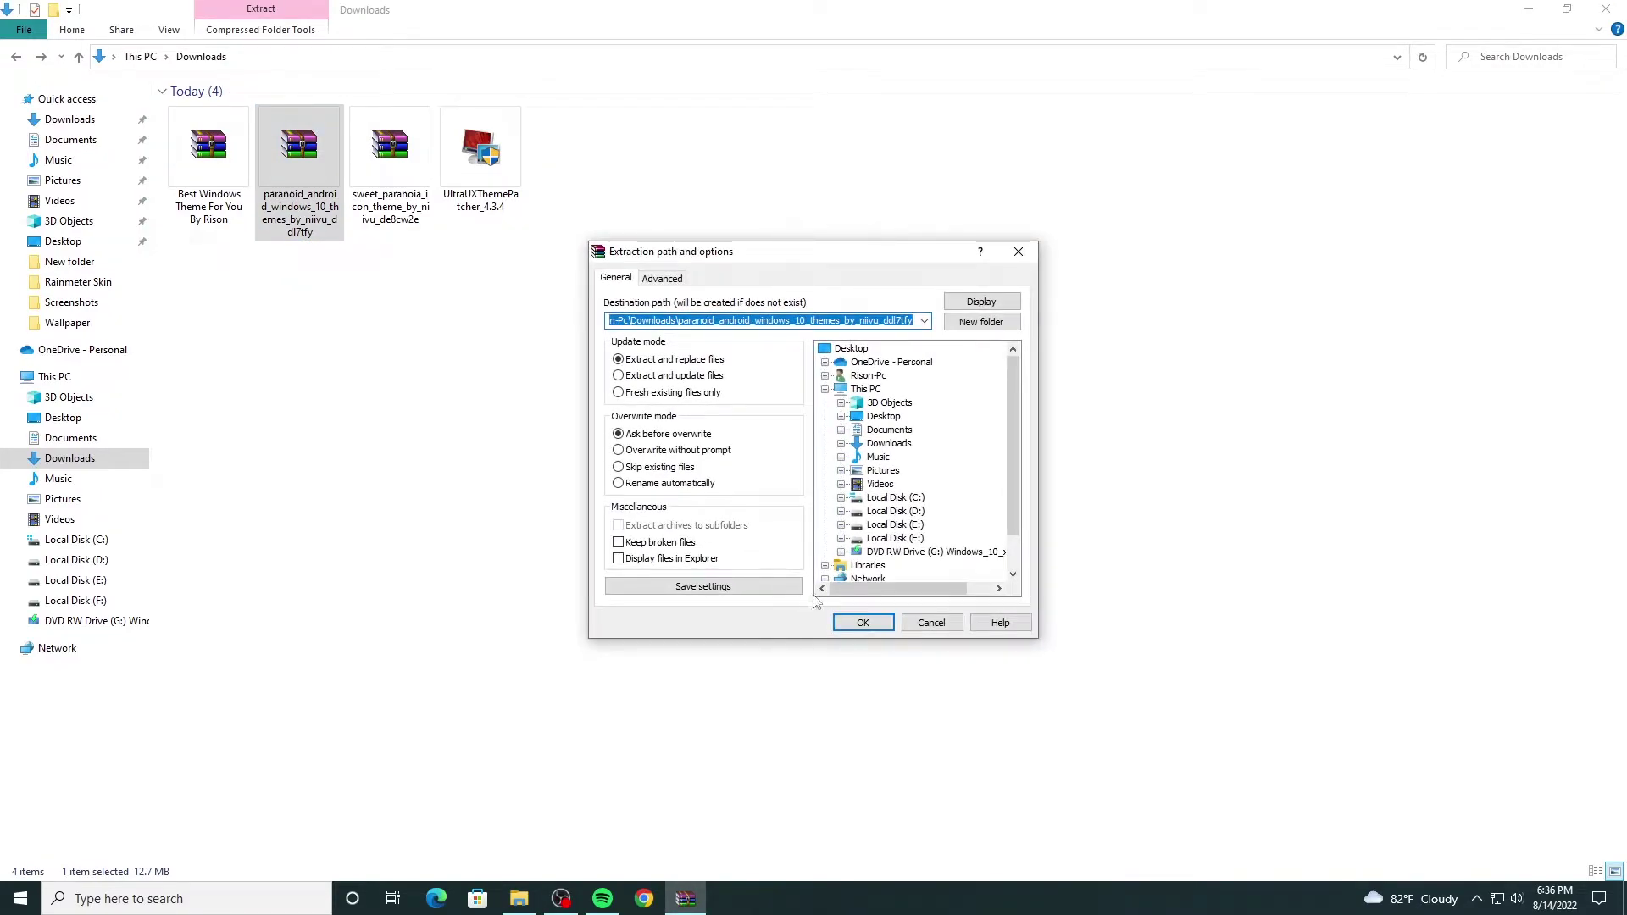
pyautogui.click(856, 624)
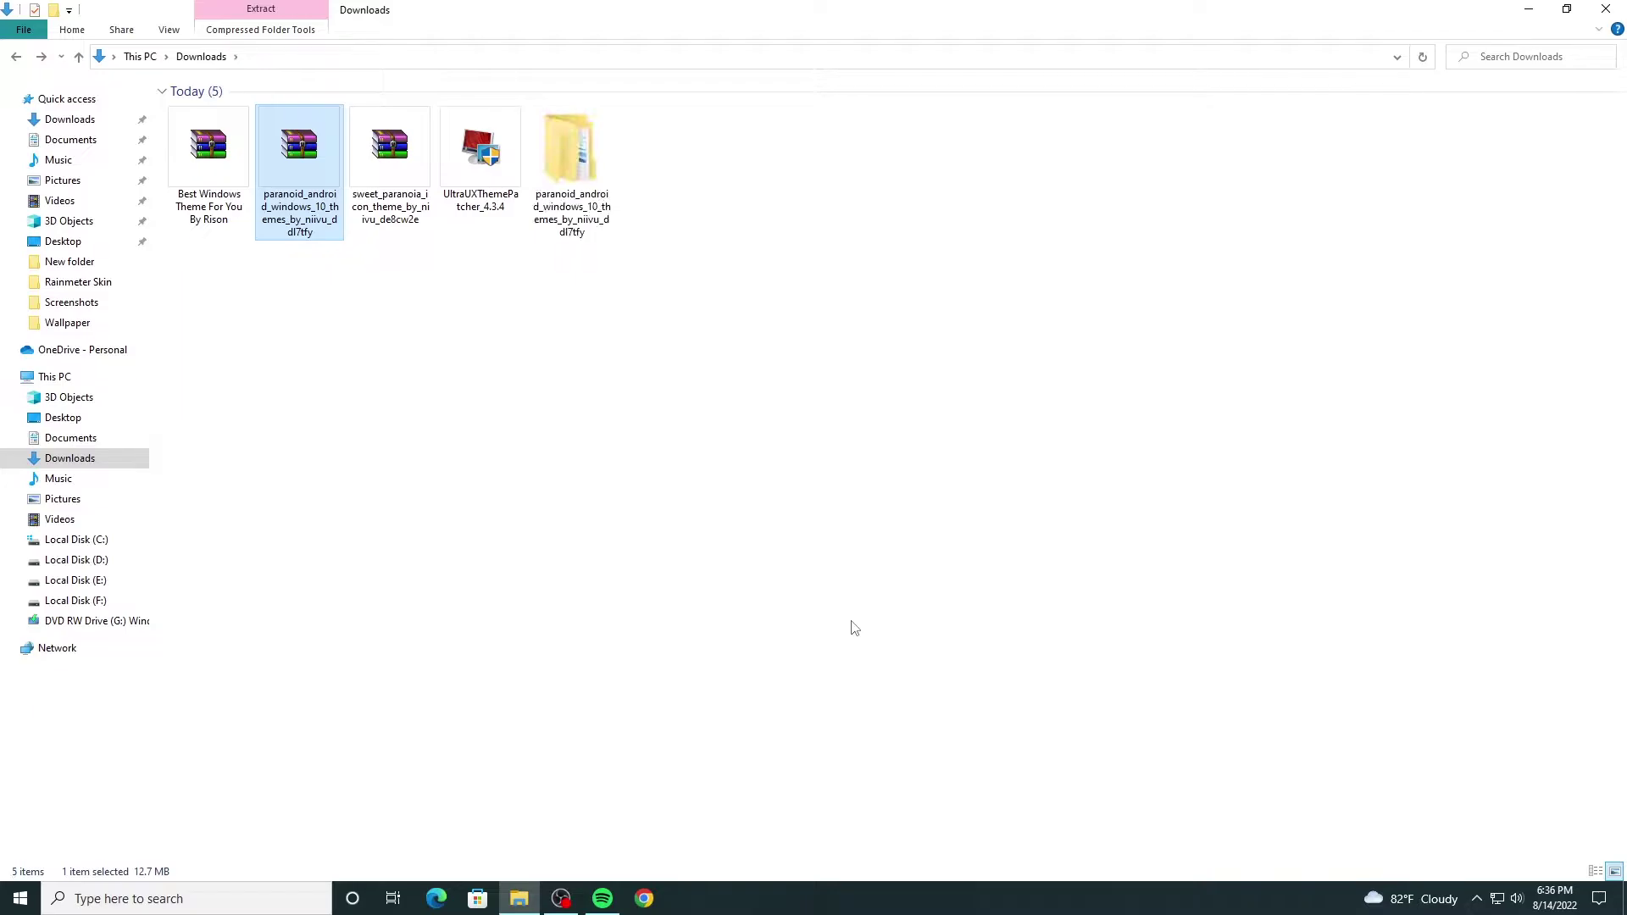
# Step: Open the Pure Dark folder under Windows 10 Themes in the extracted Paranoid Android for Windows 10 folder
pyautogui.doubleClick(573, 184)
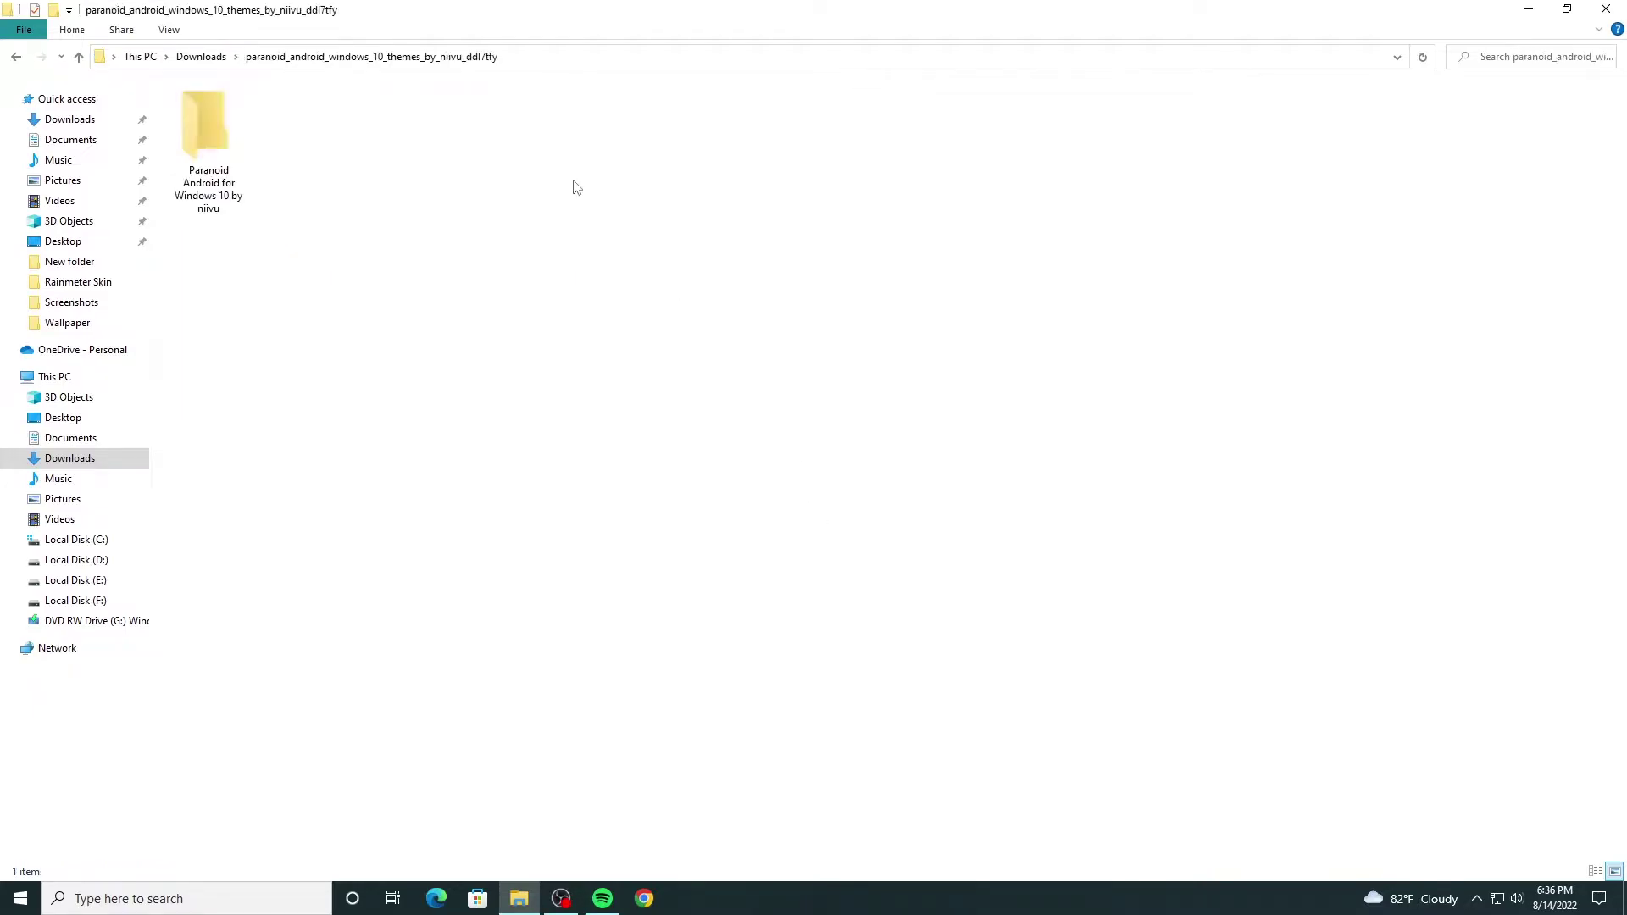
pyautogui.doubleClick(213, 144)
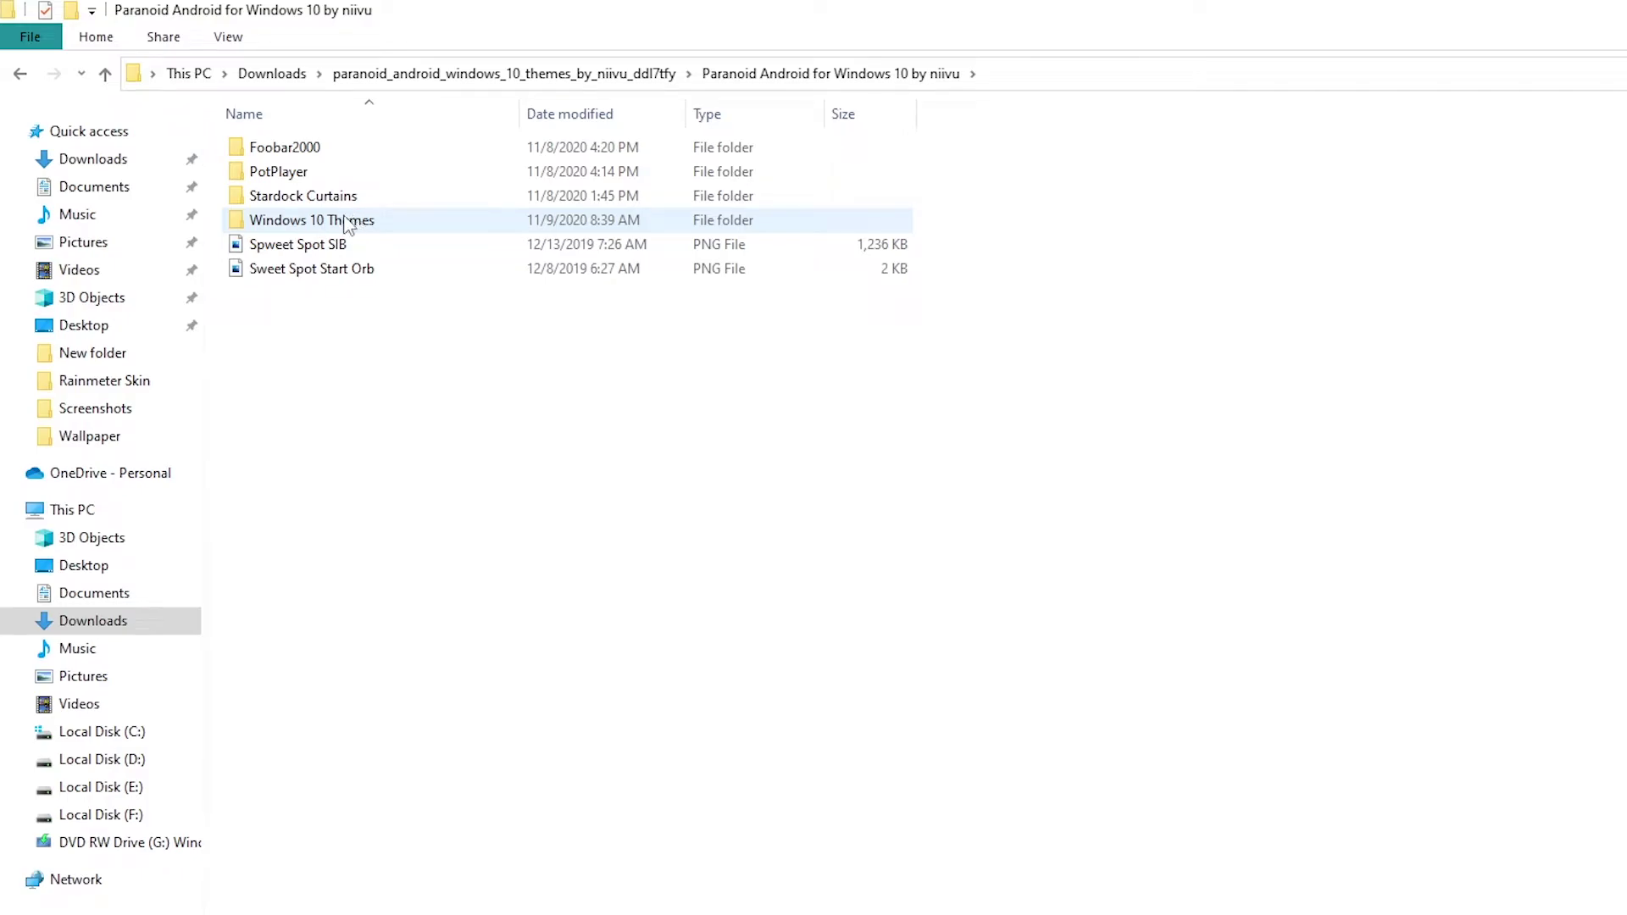
pyautogui.doubleClick(345, 222)
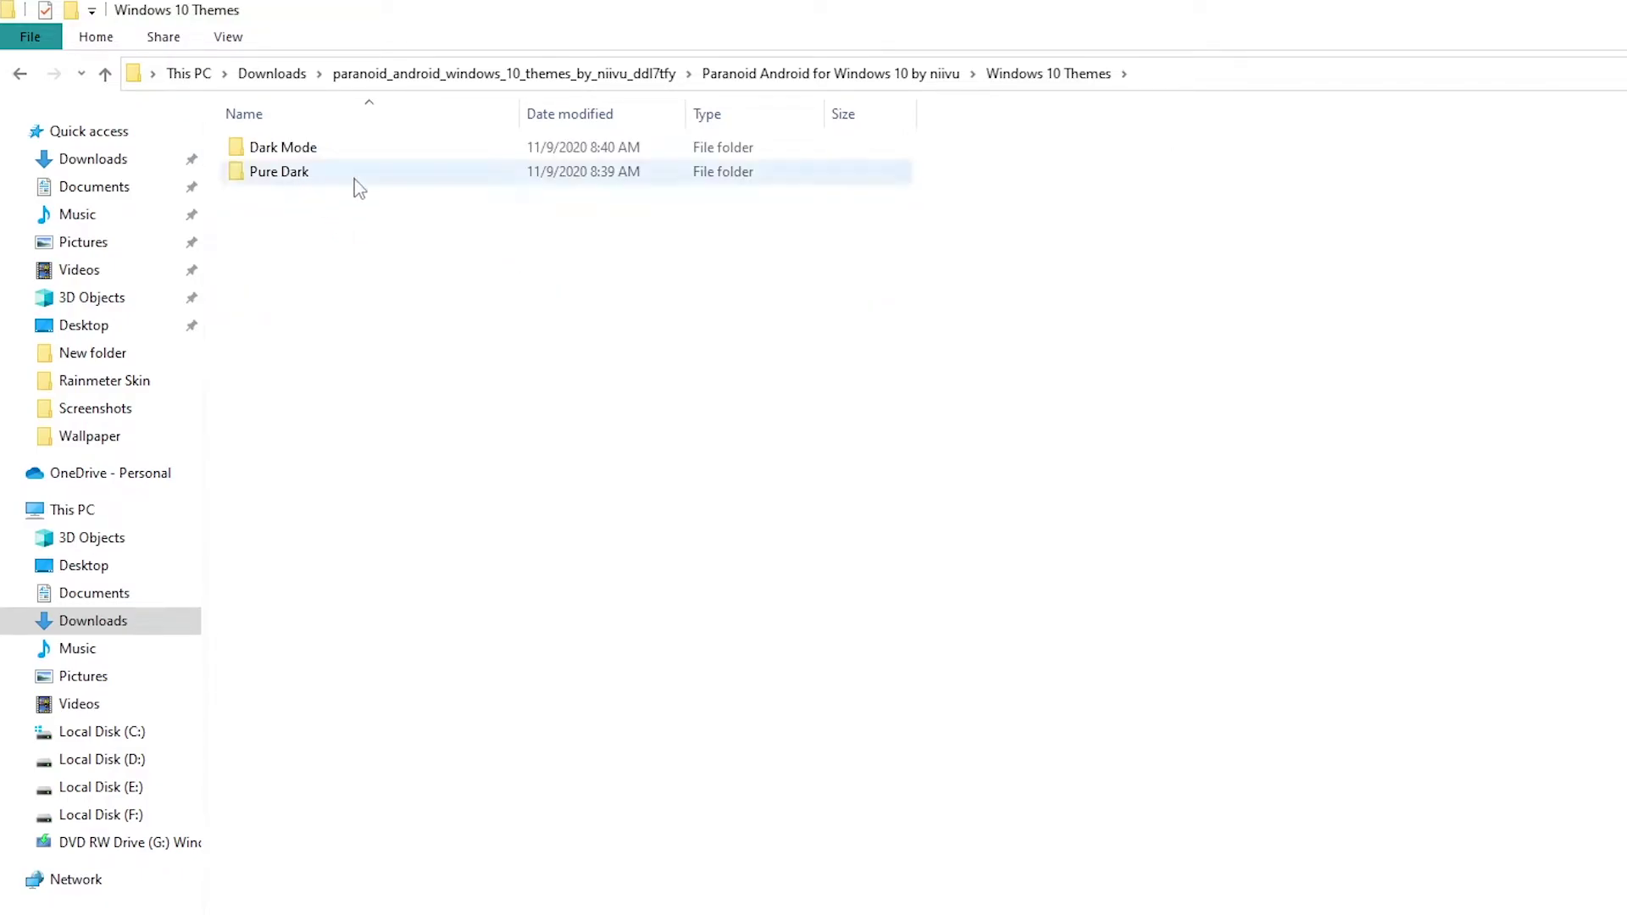
pyautogui.doubleClick(334, 182)
# Step: Copy all the folders and theme files in the Pure Dark folder
pyautogui.moveTo(383, 460); pyautogui.dragTo(371, 145)
pyautogui.rightClick(526, 547)
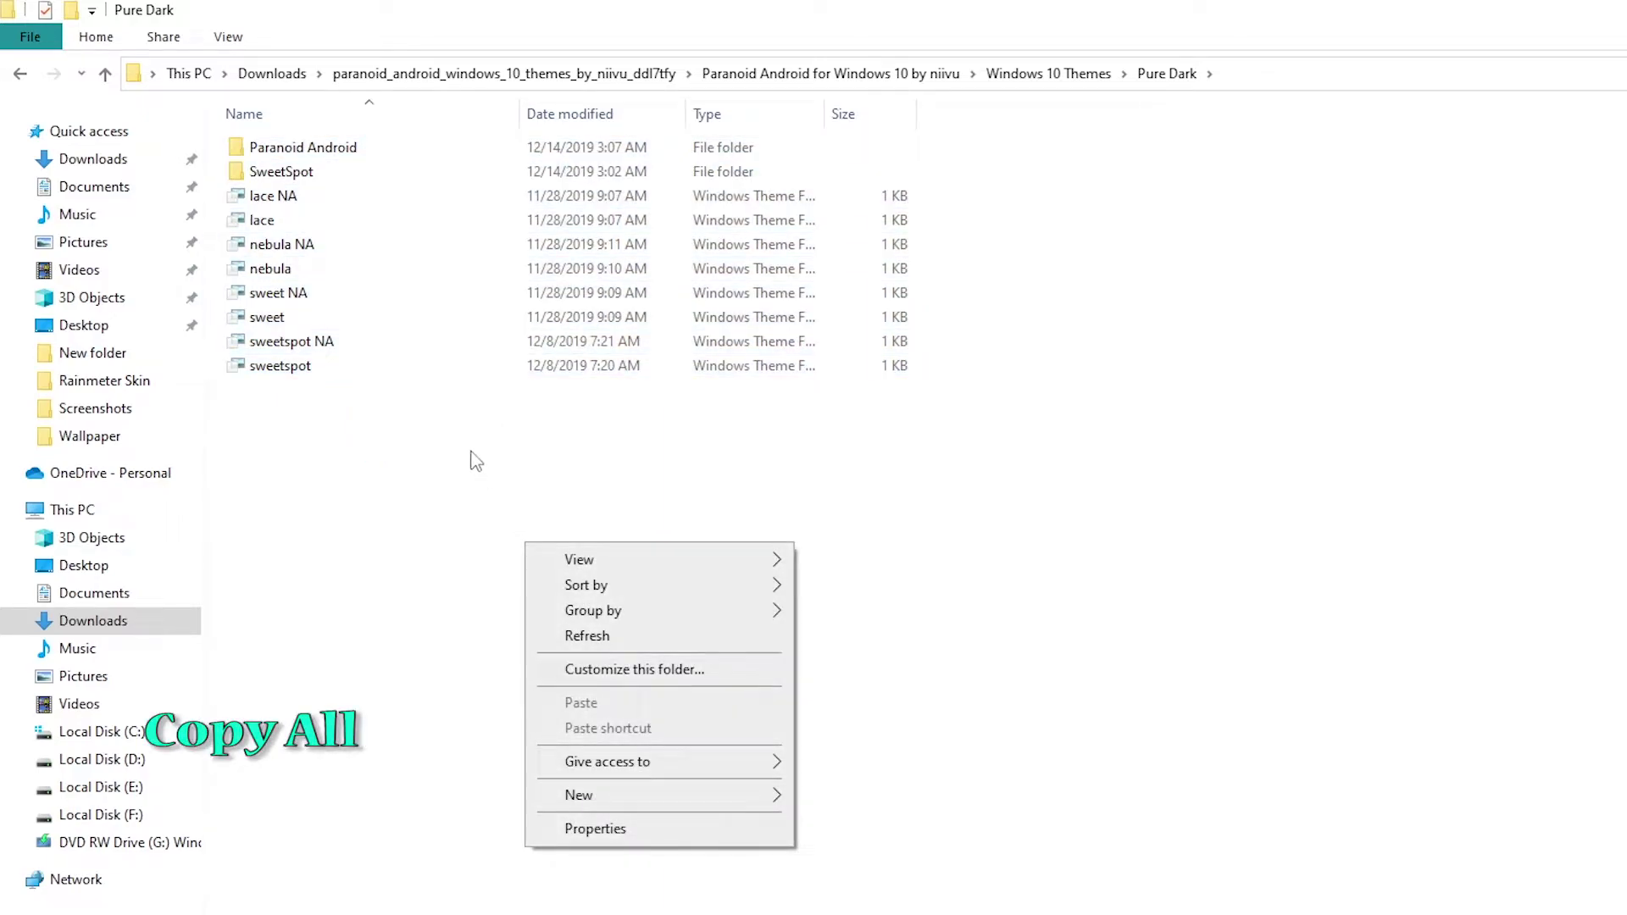
pyautogui.click(577, 636)
pyautogui.moveTo(425, 450); pyautogui.dragTo(648, 154)
pyautogui.rightClick(641, 172)
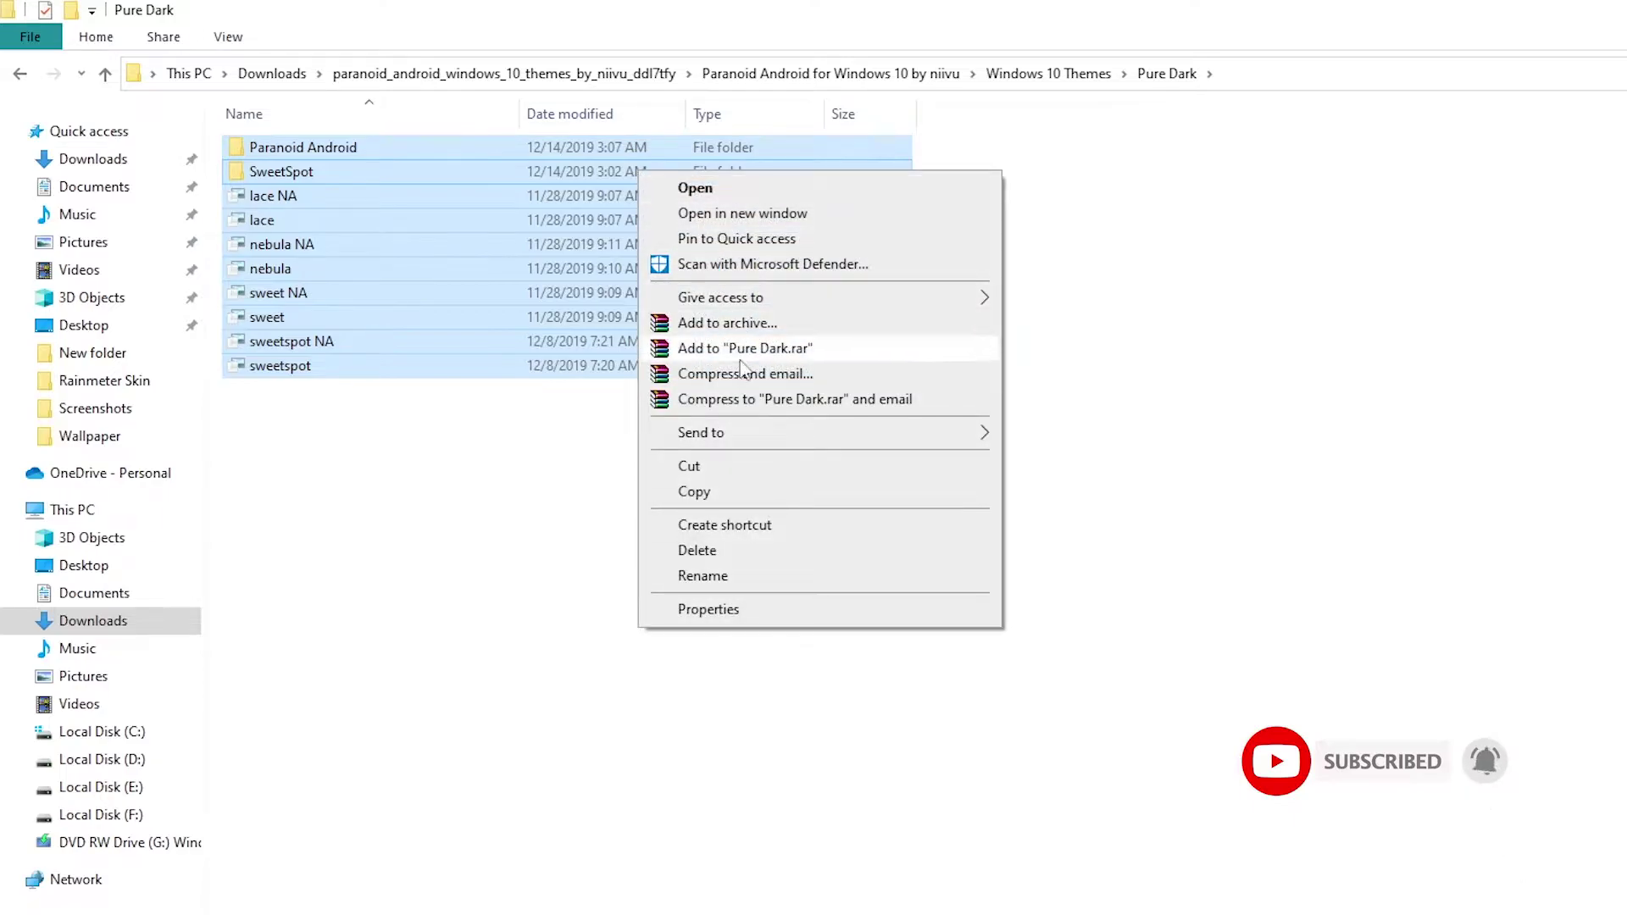
pyautogui.click(694, 492)
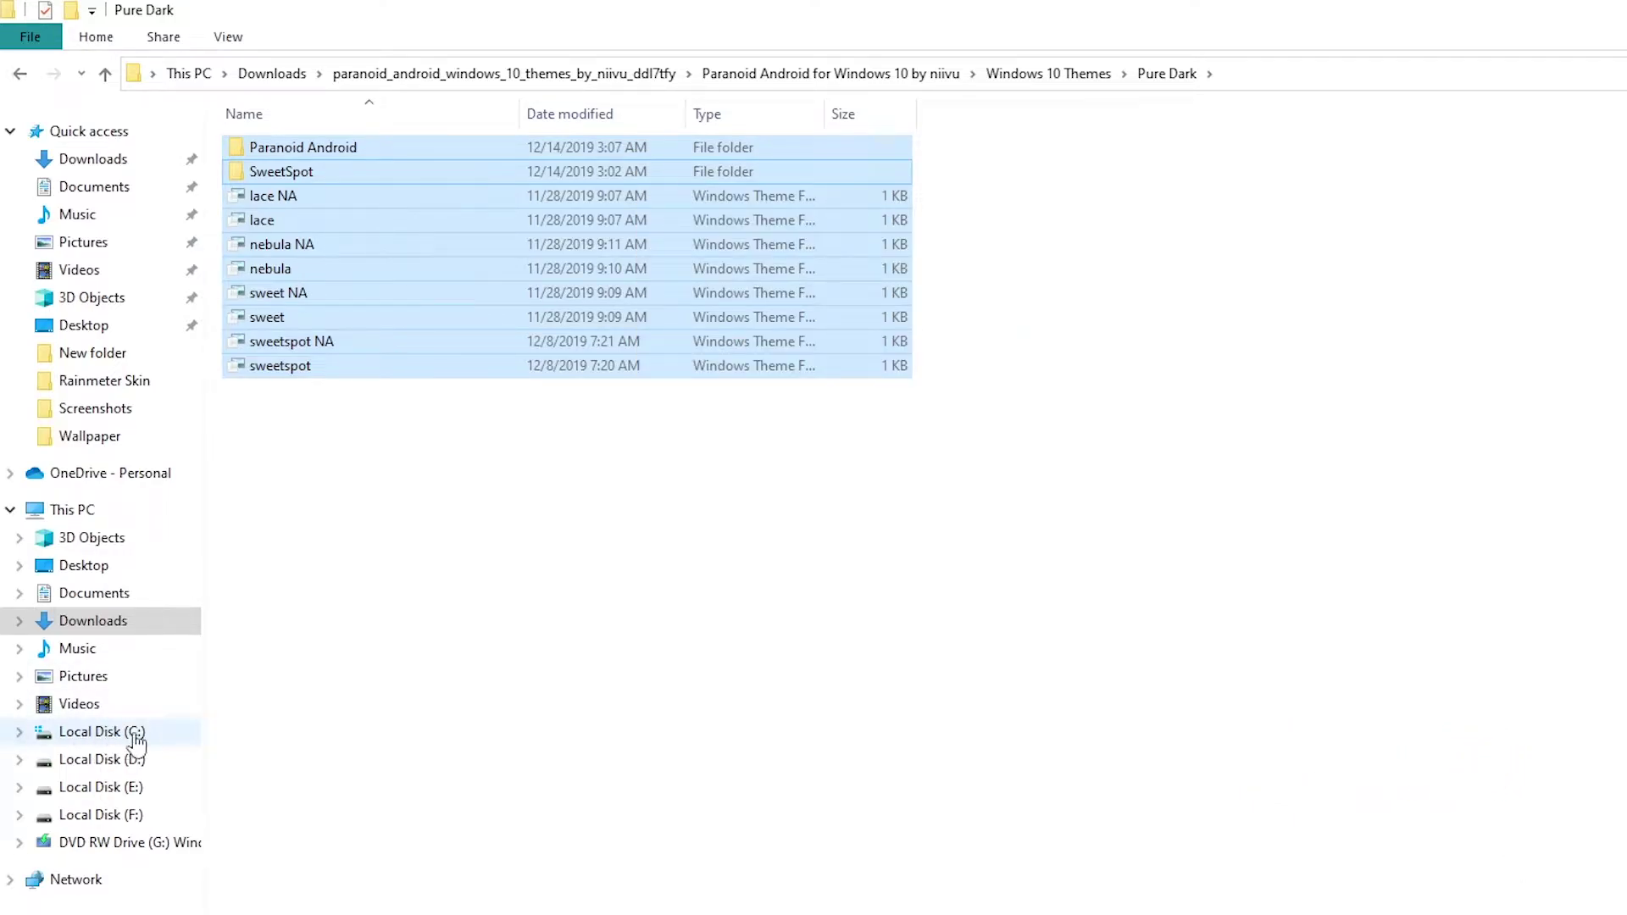
# Step: Open the Themes folder under Windows\Resources on Local Disk (C:)
pyautogui.click(106, 733)
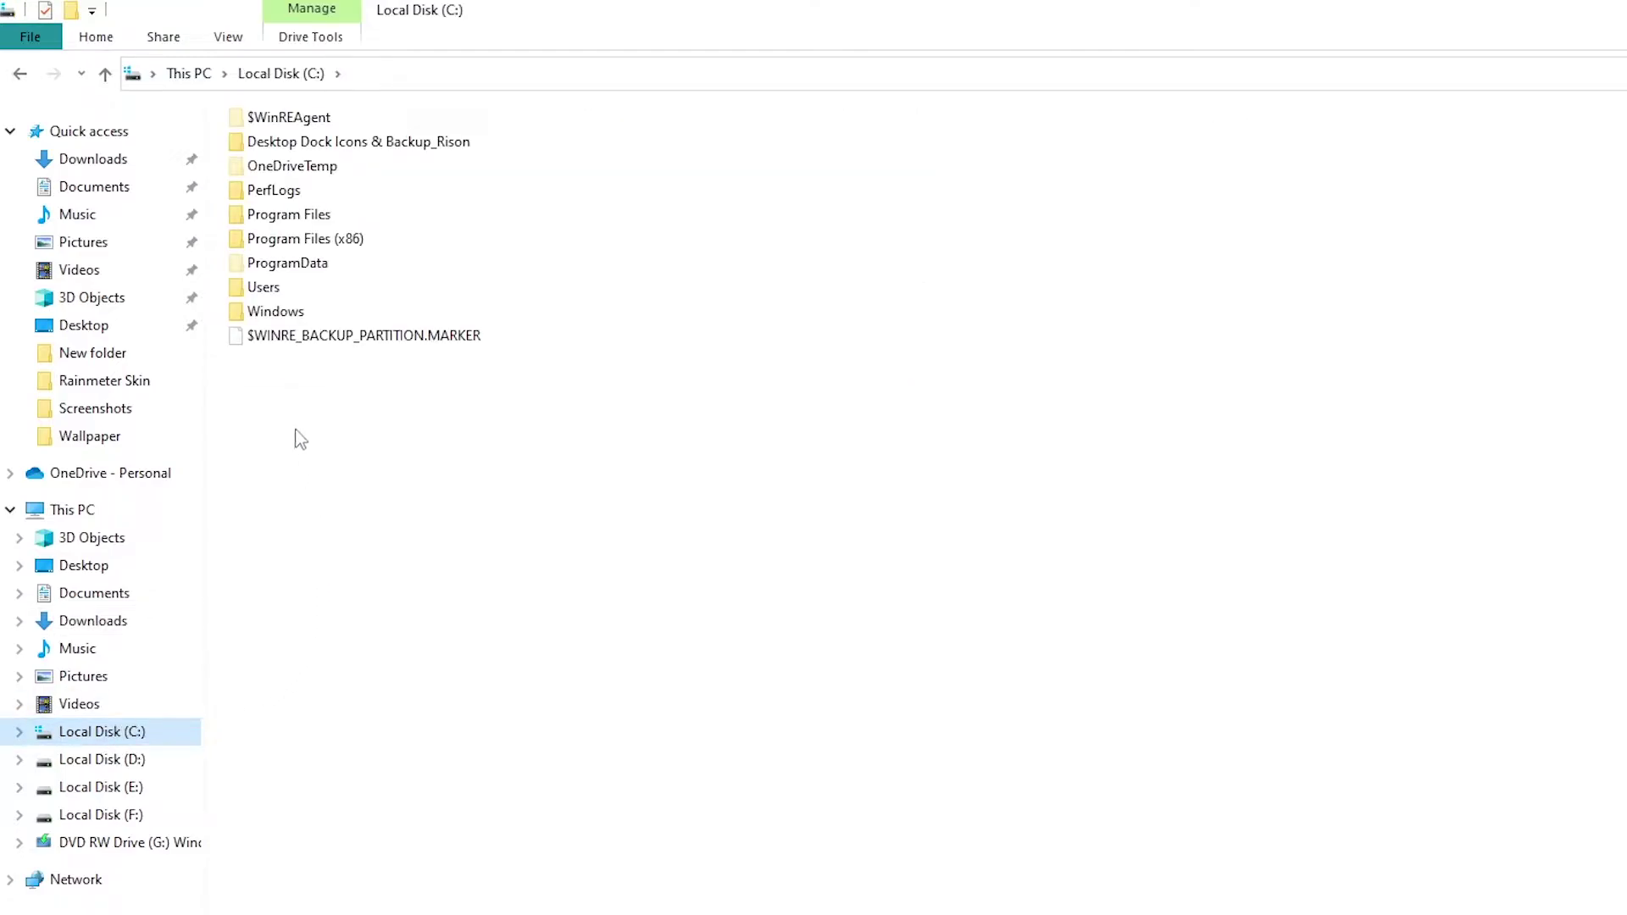
pyautogui.doubleClick(330, 312)
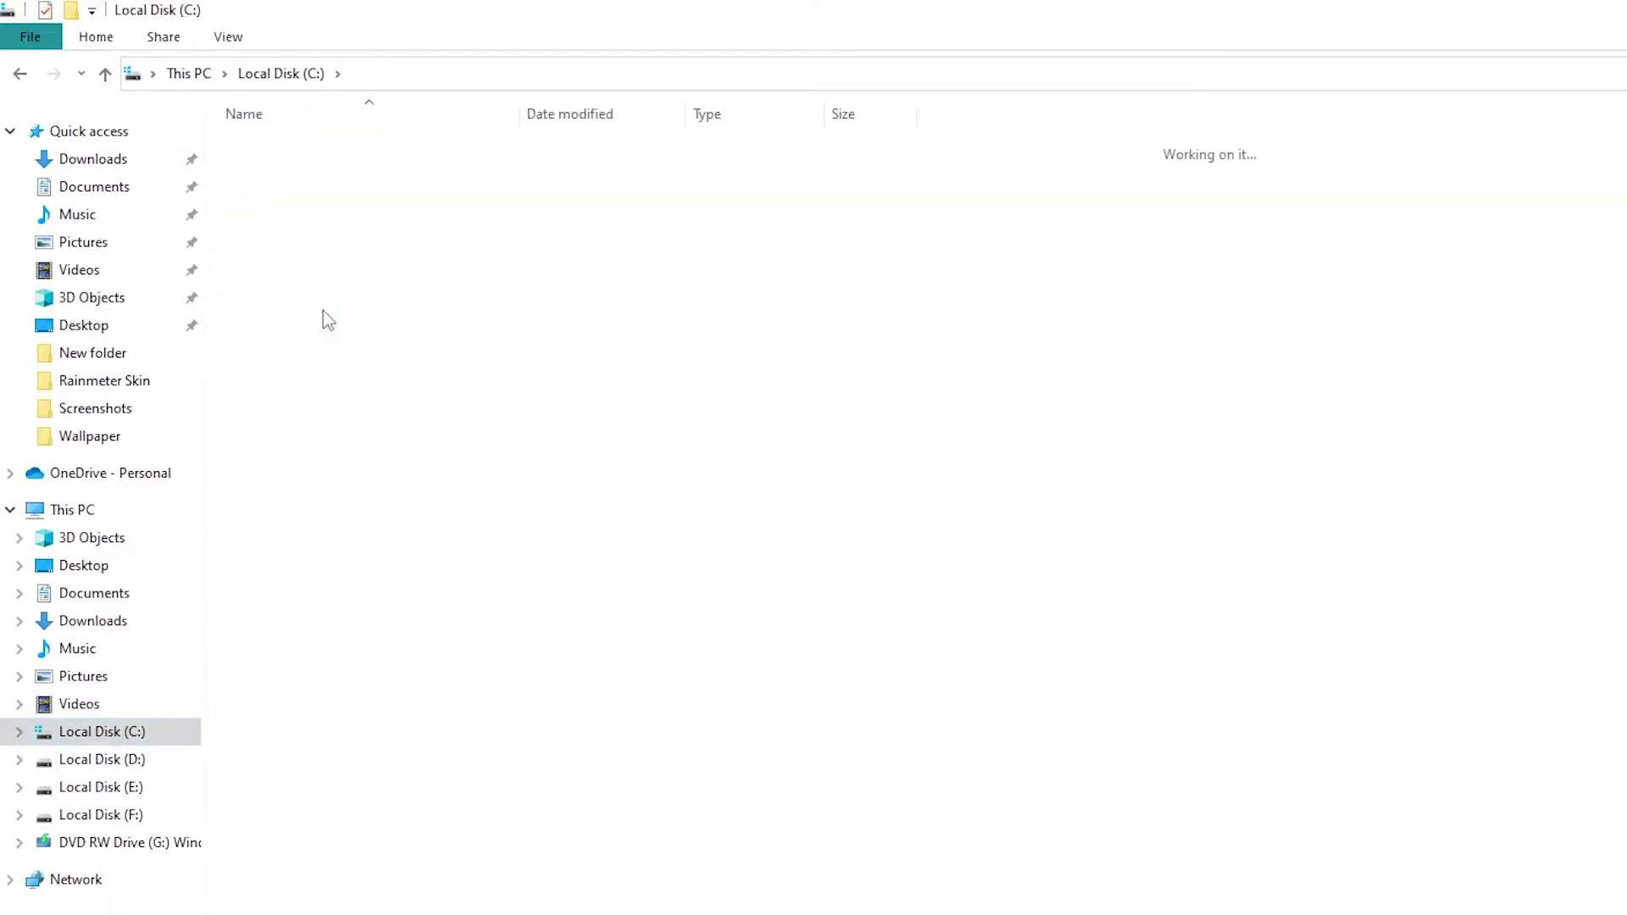
pyautogui.scroll(-8, 424, 450)
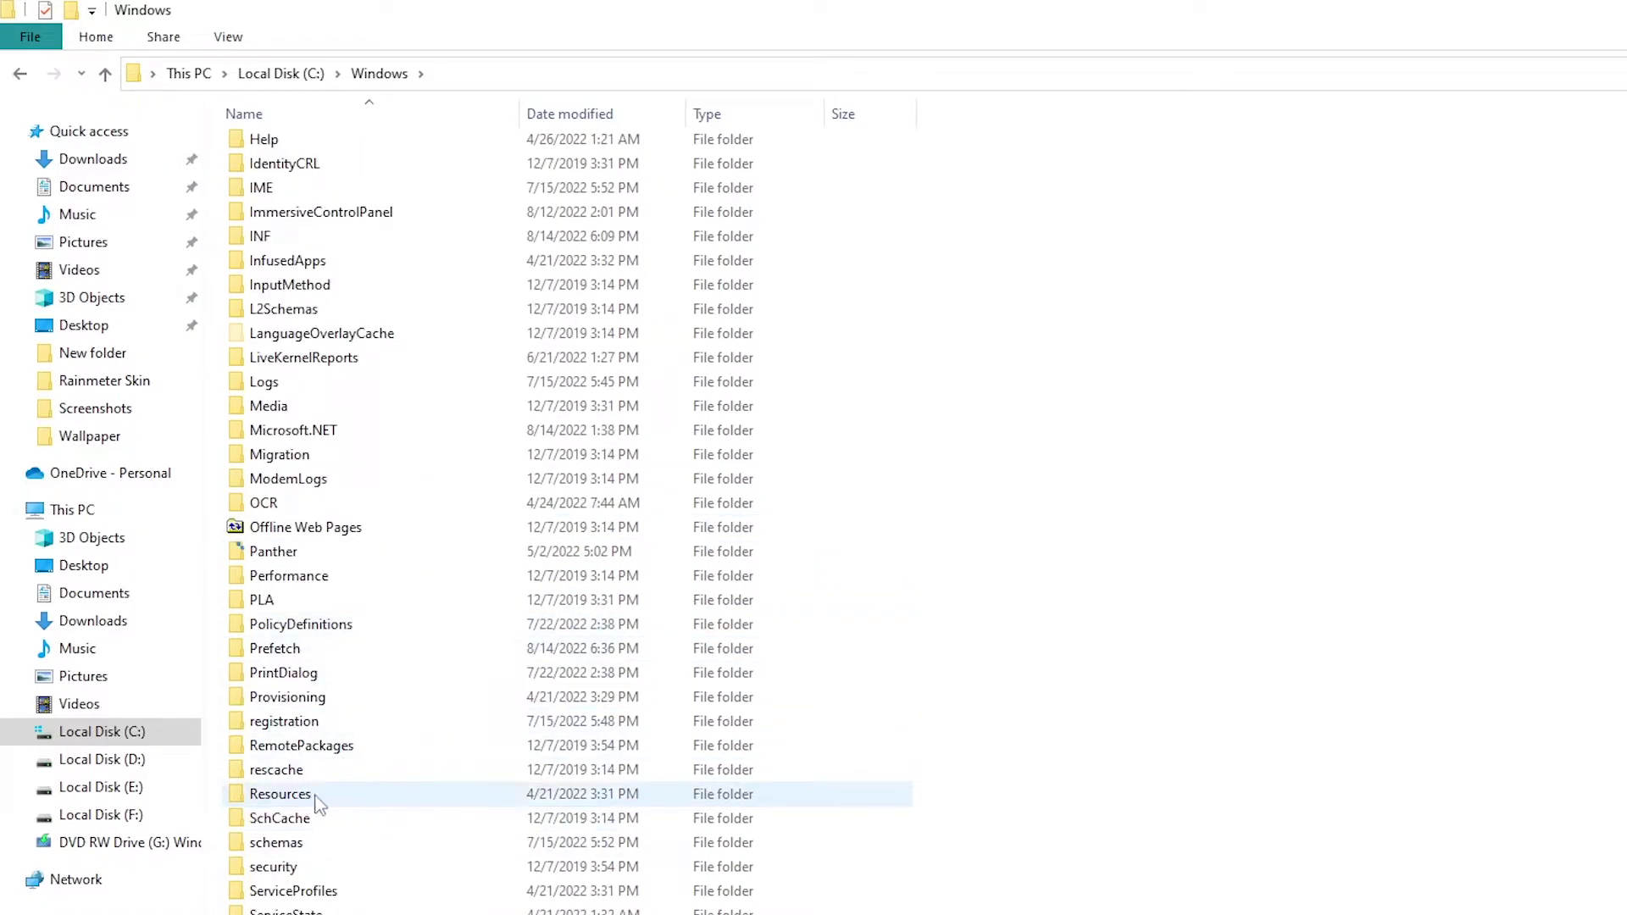
pyautogui.doubleClick(279, 794)
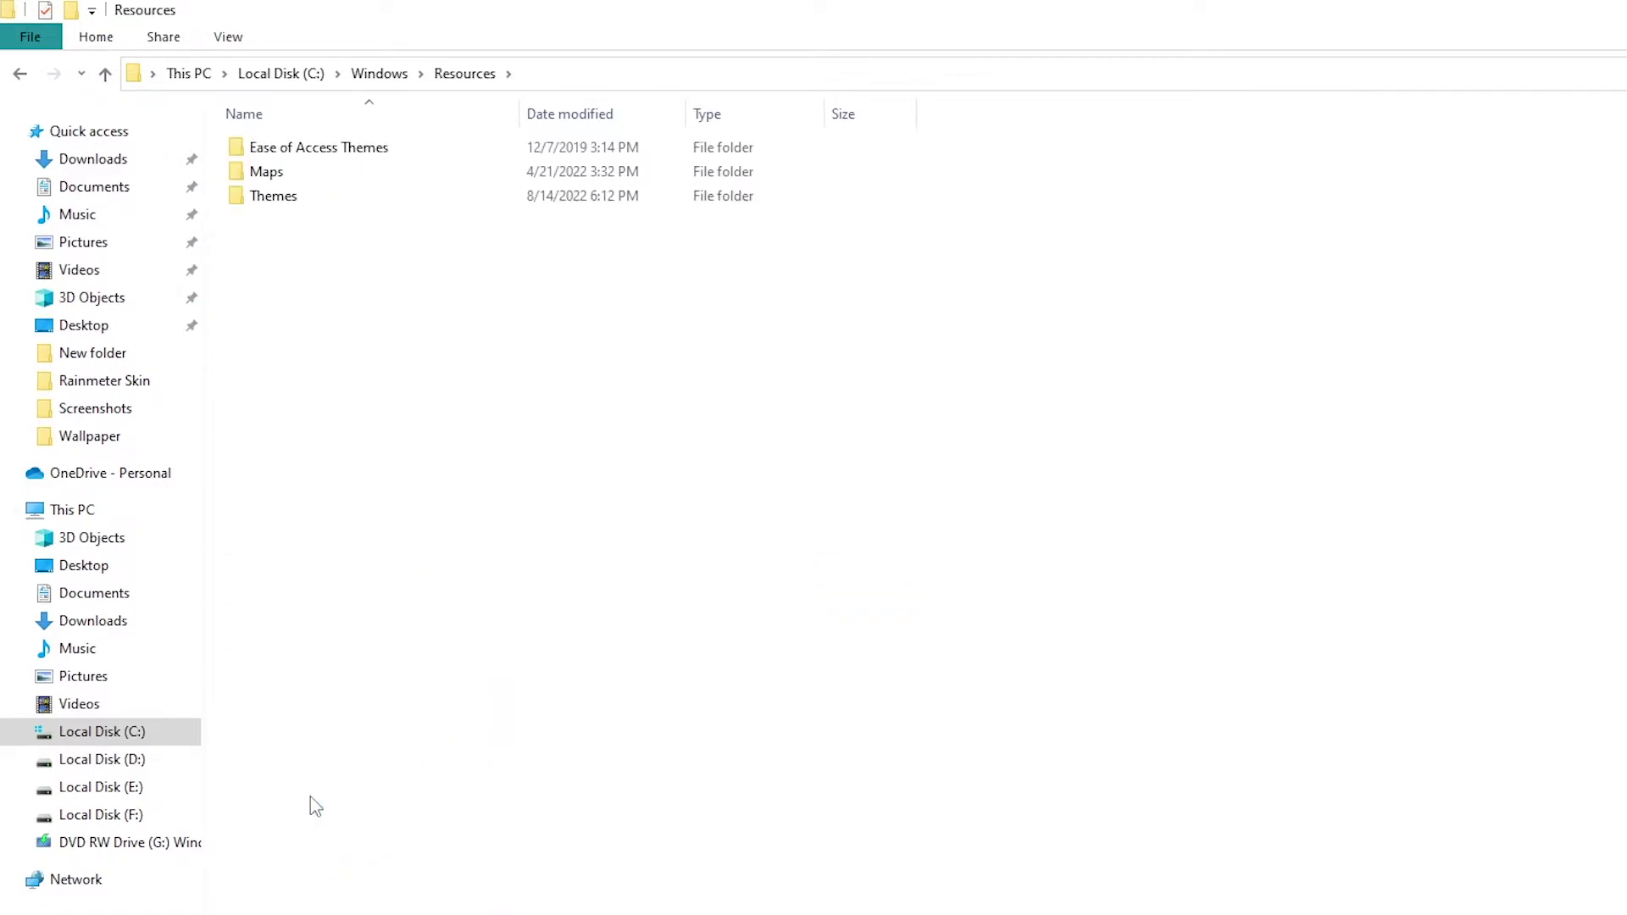
pyautogui.click(399, 201)
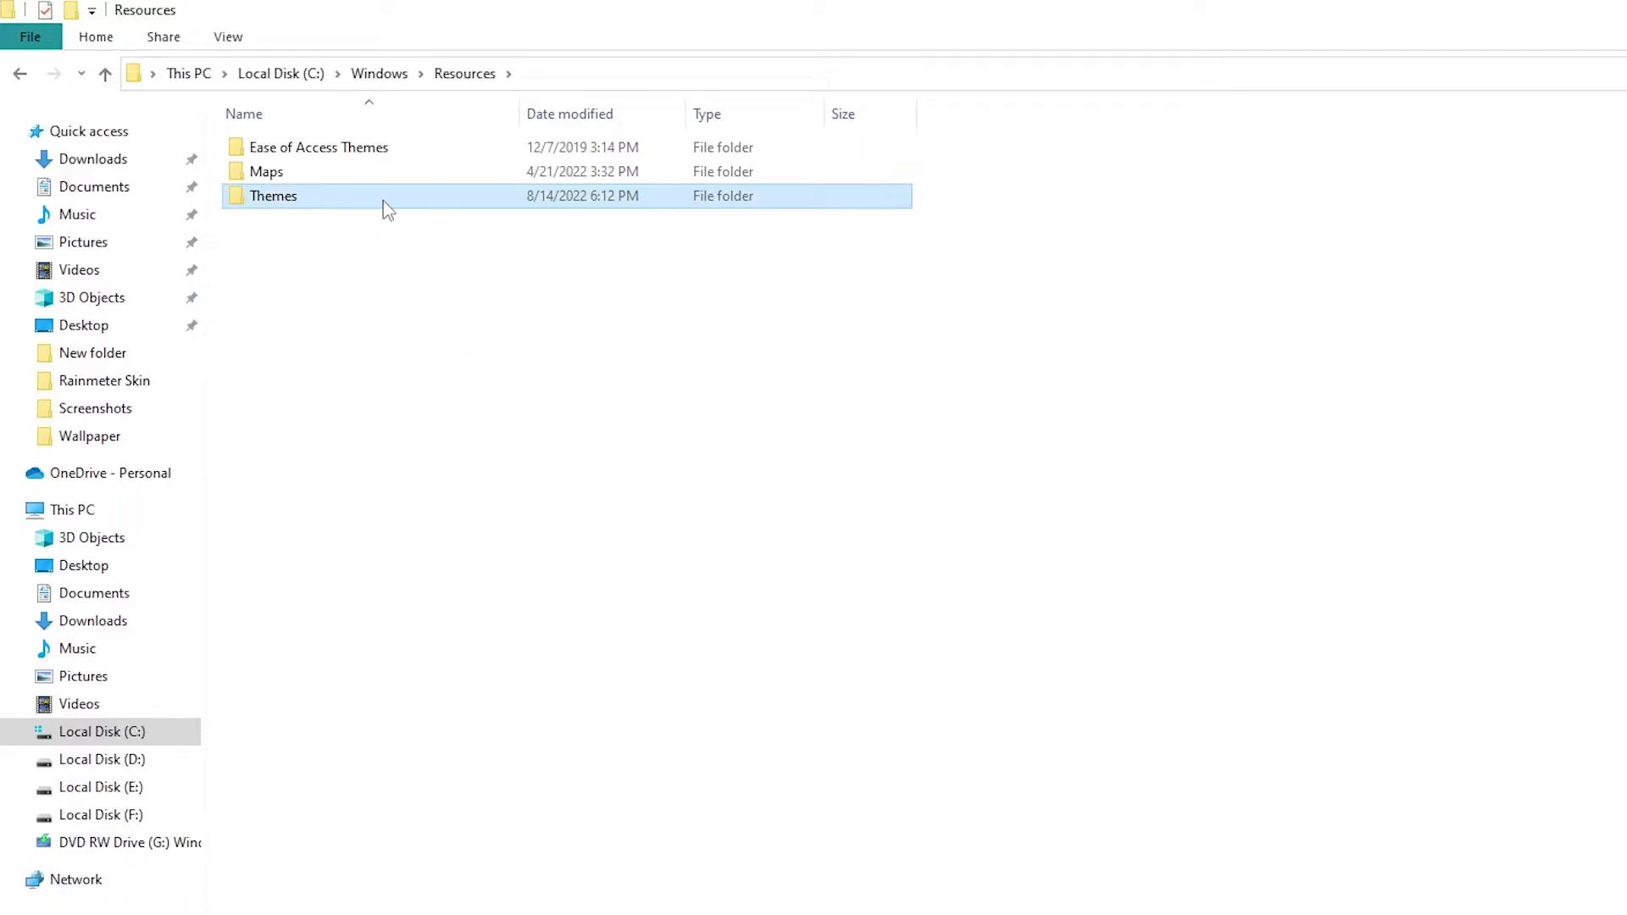
pyautogui.doubleClick(394, 200)
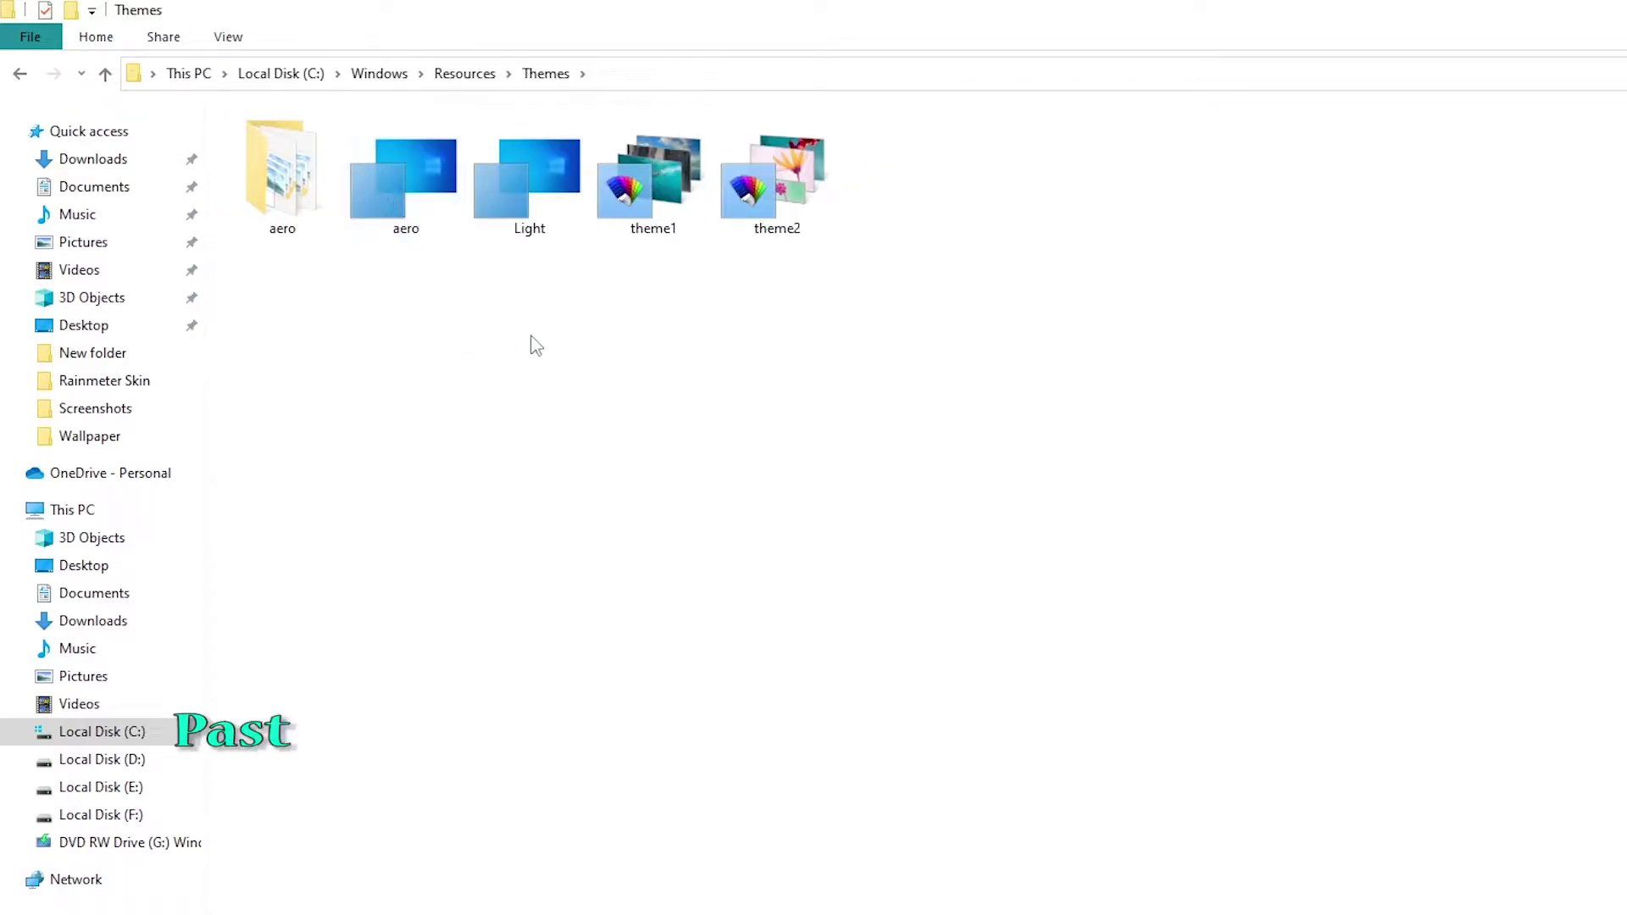
# Step: Paste the copied theme files into the Themes folder, granting administrator permission for all current items
pyautogui.moveTo(837, 332); pyautogui.dragTo(224, 110)
pyautogui.click(982, 257)
pyautogui.rightClick(1004, 274)
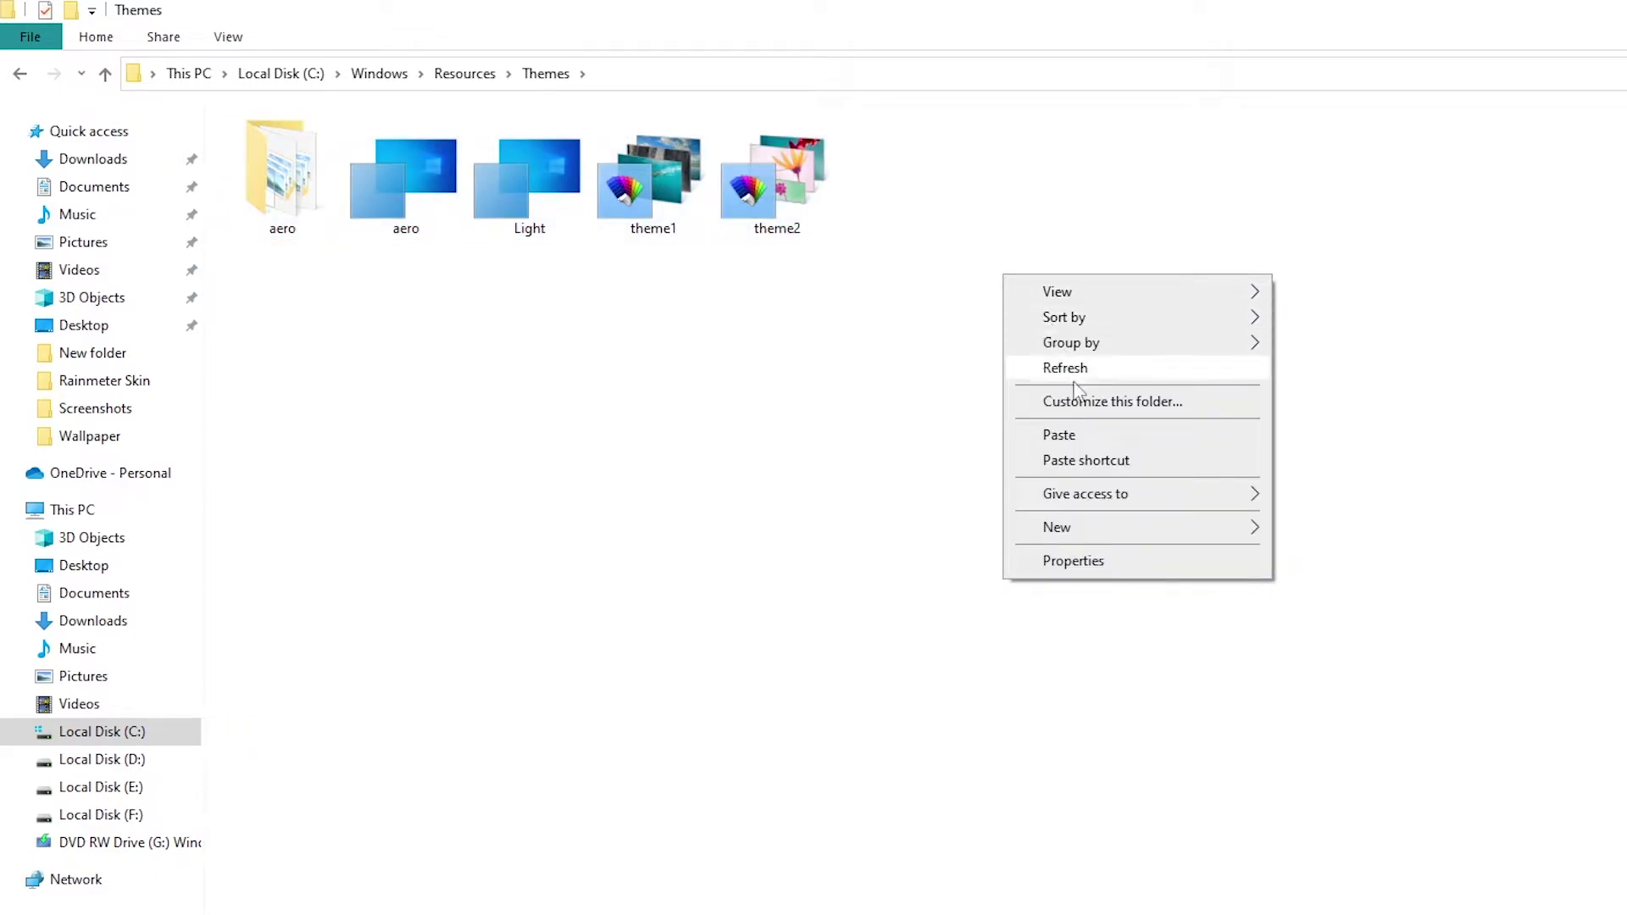
pyautogui.click(1065, 436)
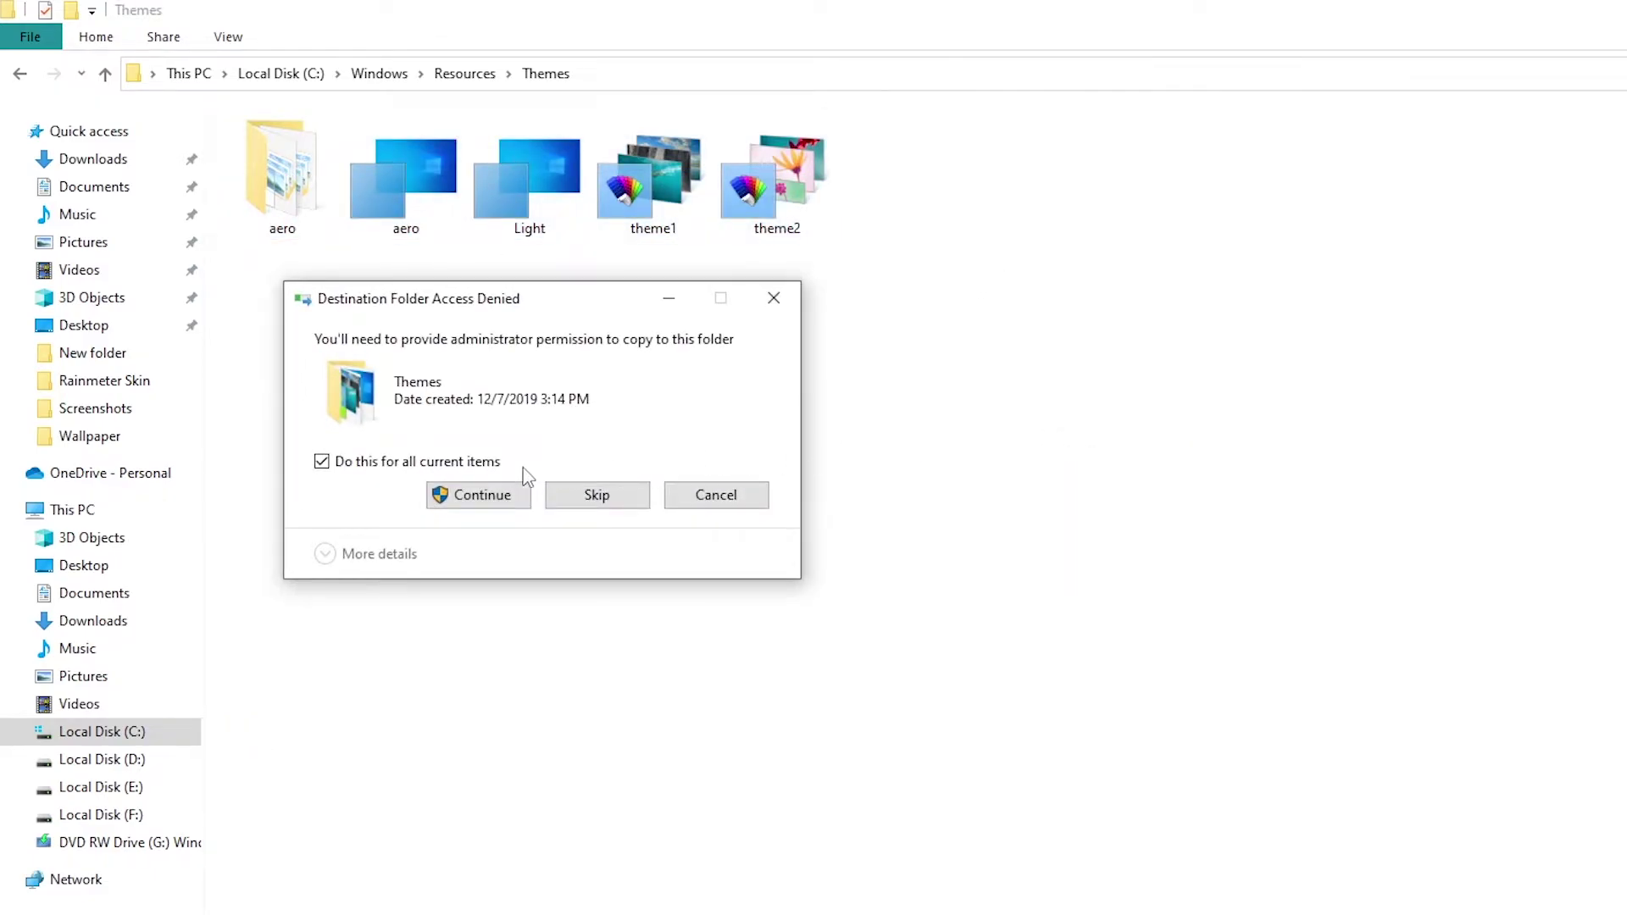
pyautogui.click(480, 495)
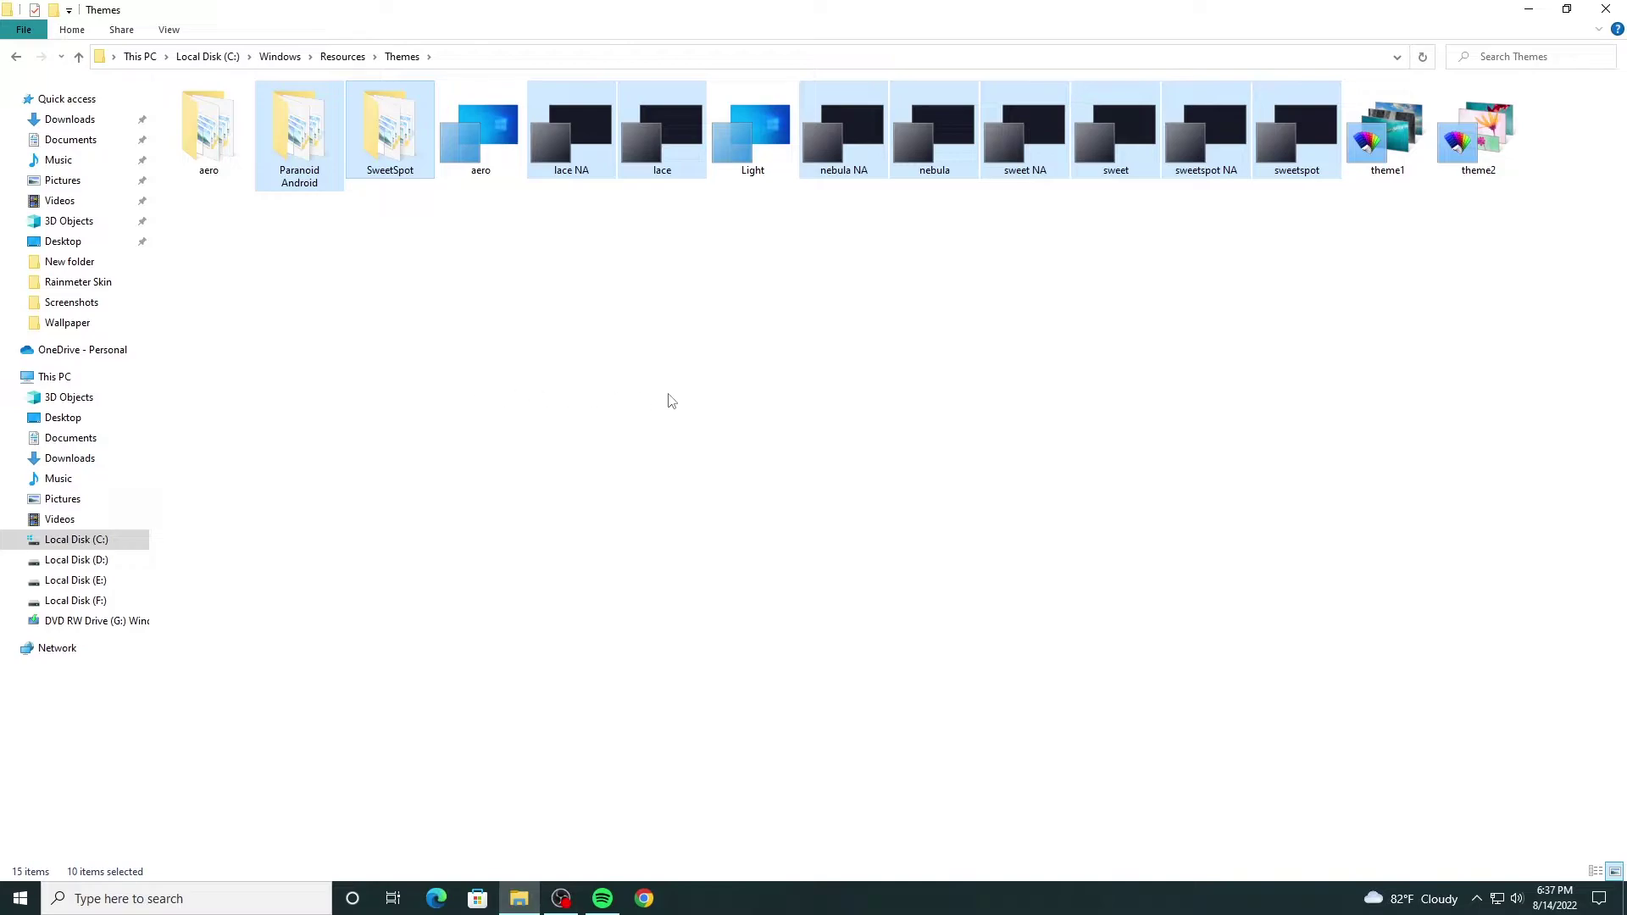
pyautogui.click(826, 404)
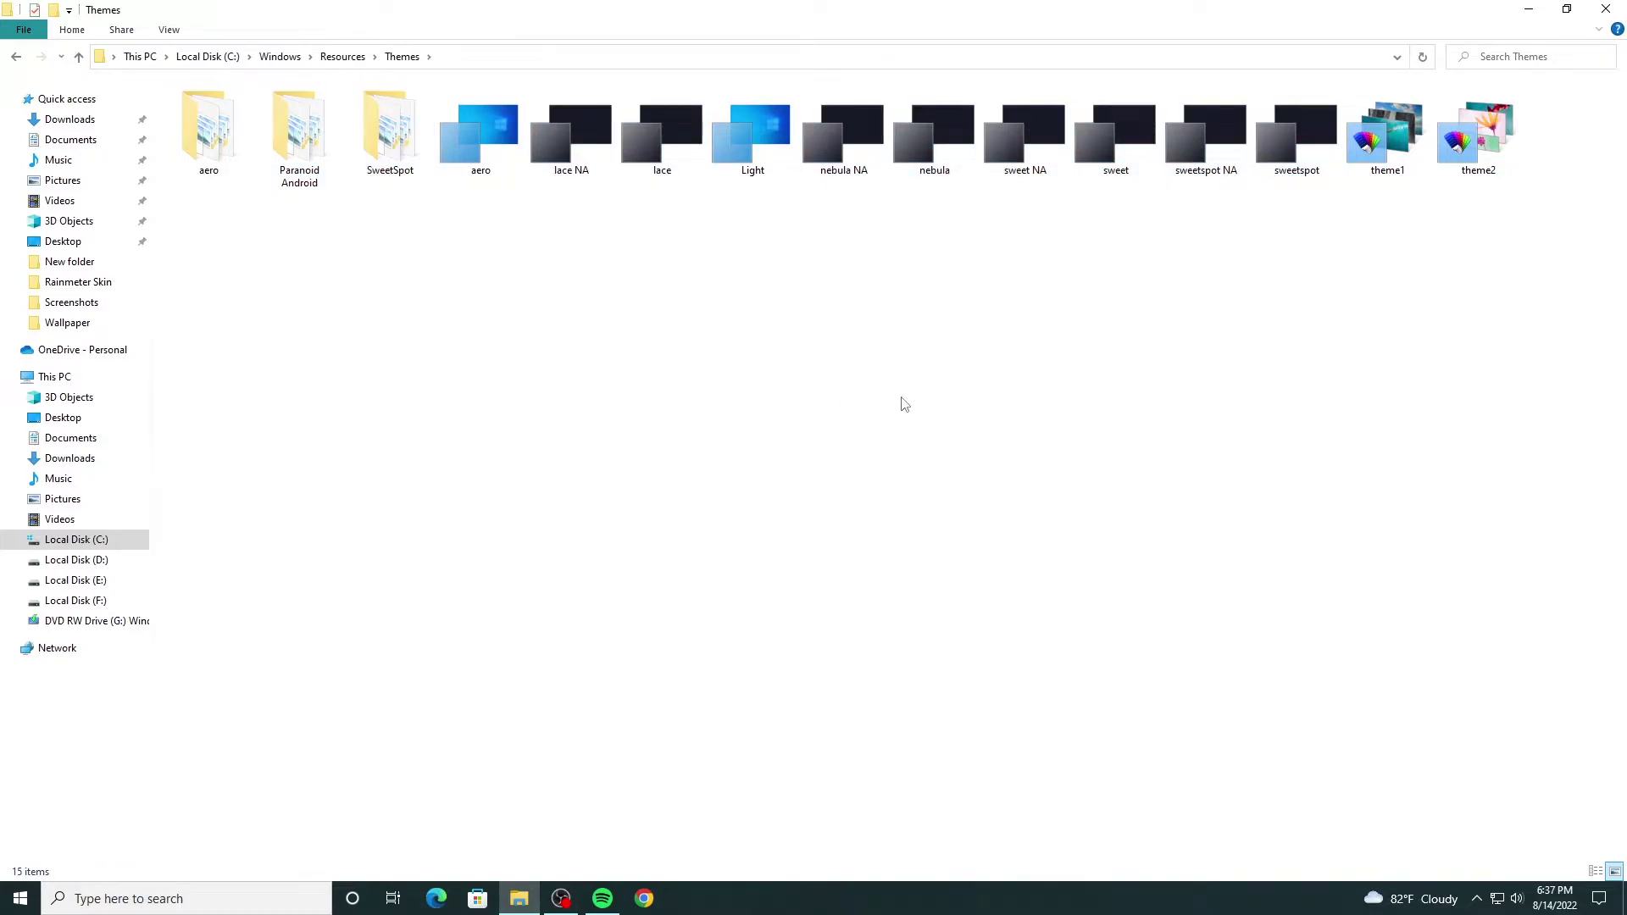
# Step: Minimize the Themes folder window and open the Themes page of the desktop's Personalization settings
pyautogui.click(1528, 10)
pyautogui.rightClick(695, 347)
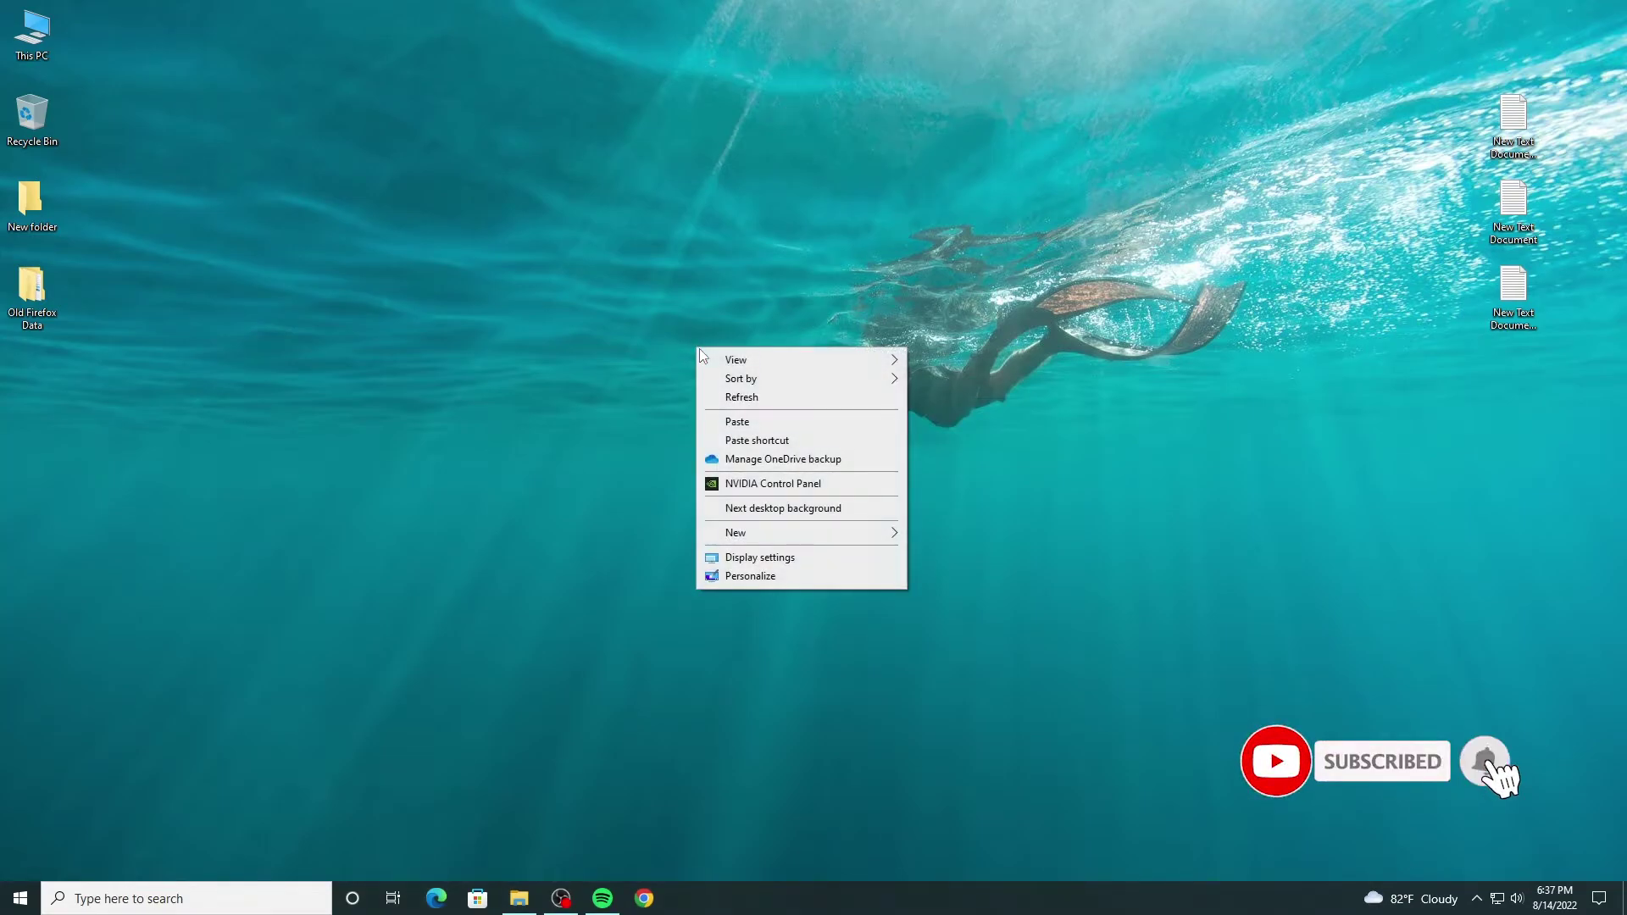
pyautogui.click(750, 576)
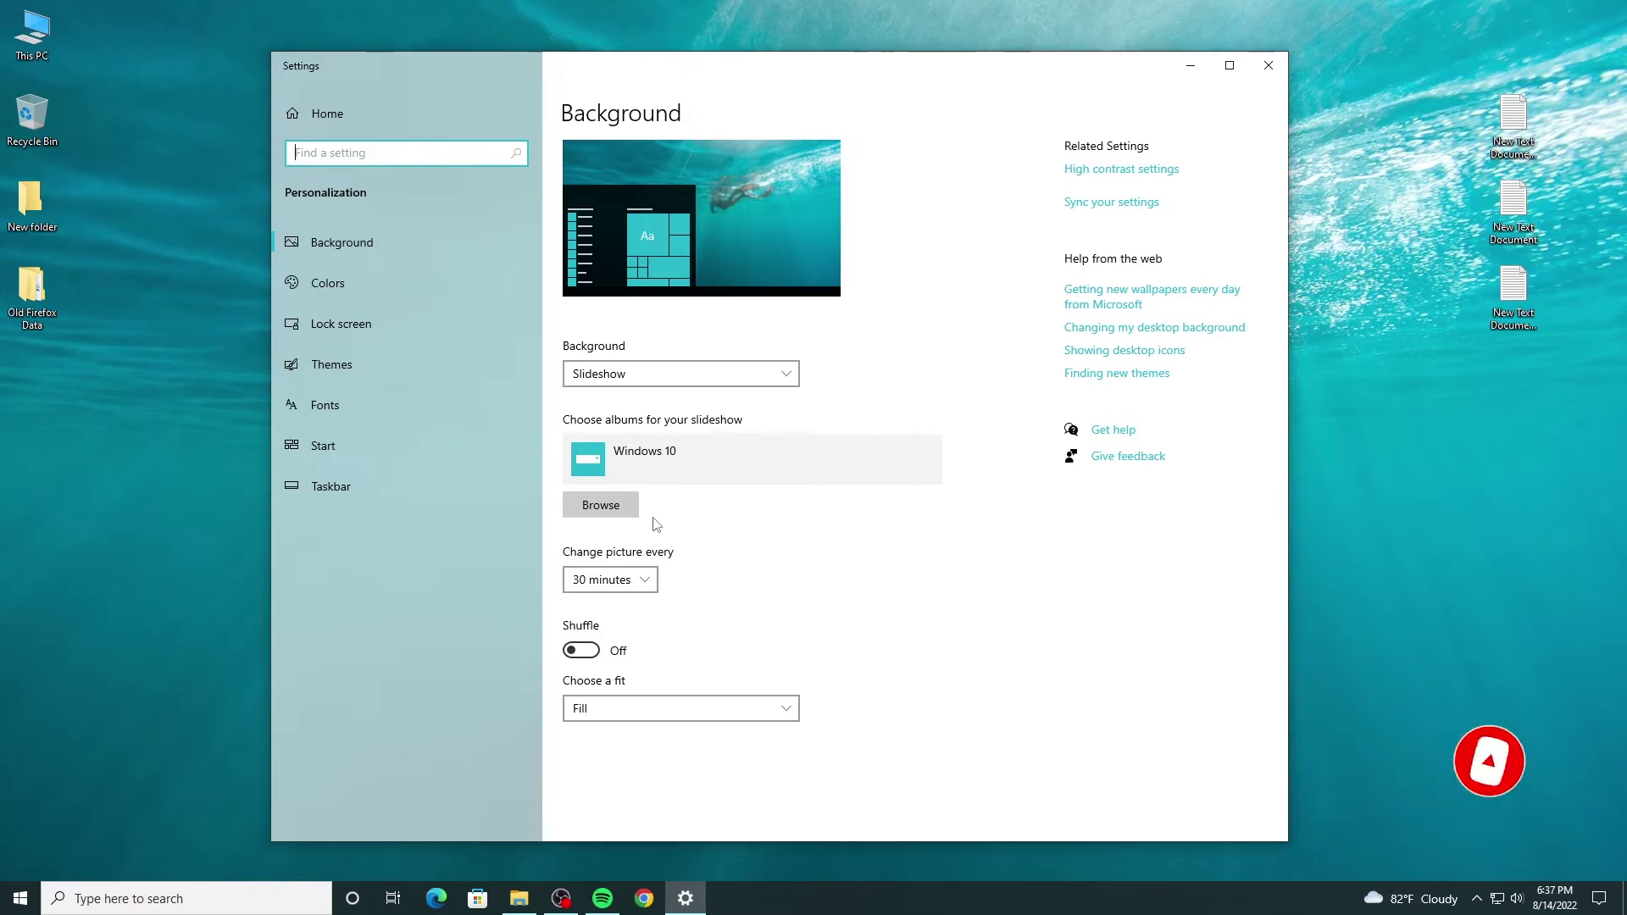
pyautogui.click(332, 366)
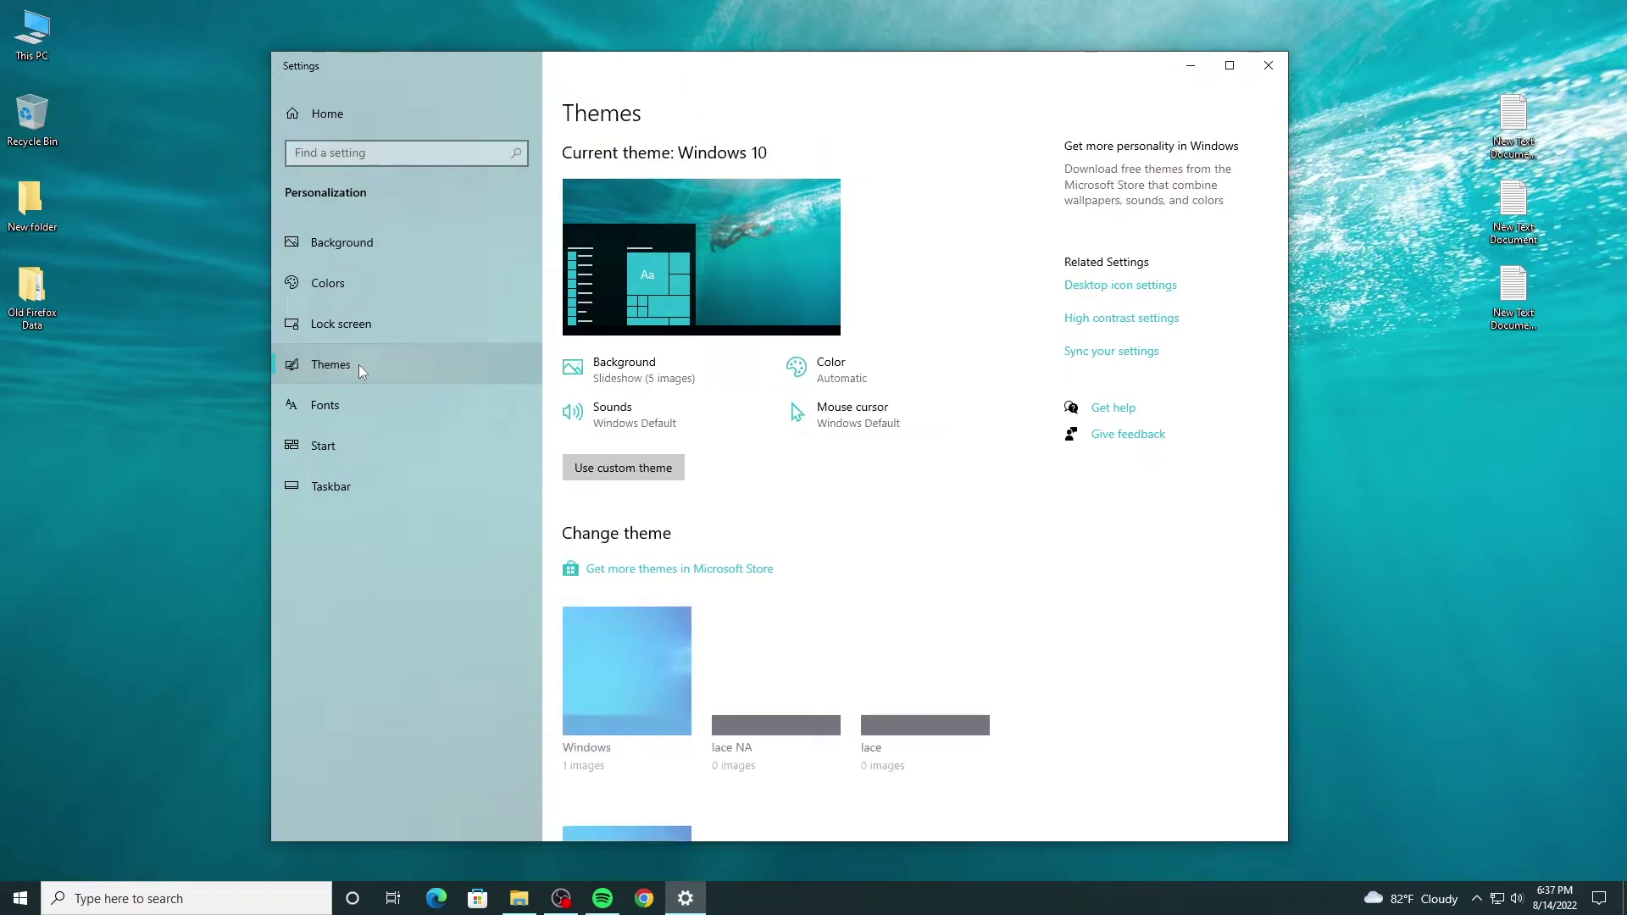
# Step: Apply the sweetspot NA theme and minimize the Settings window
pyautogui.scroll(-5, 797, 520)
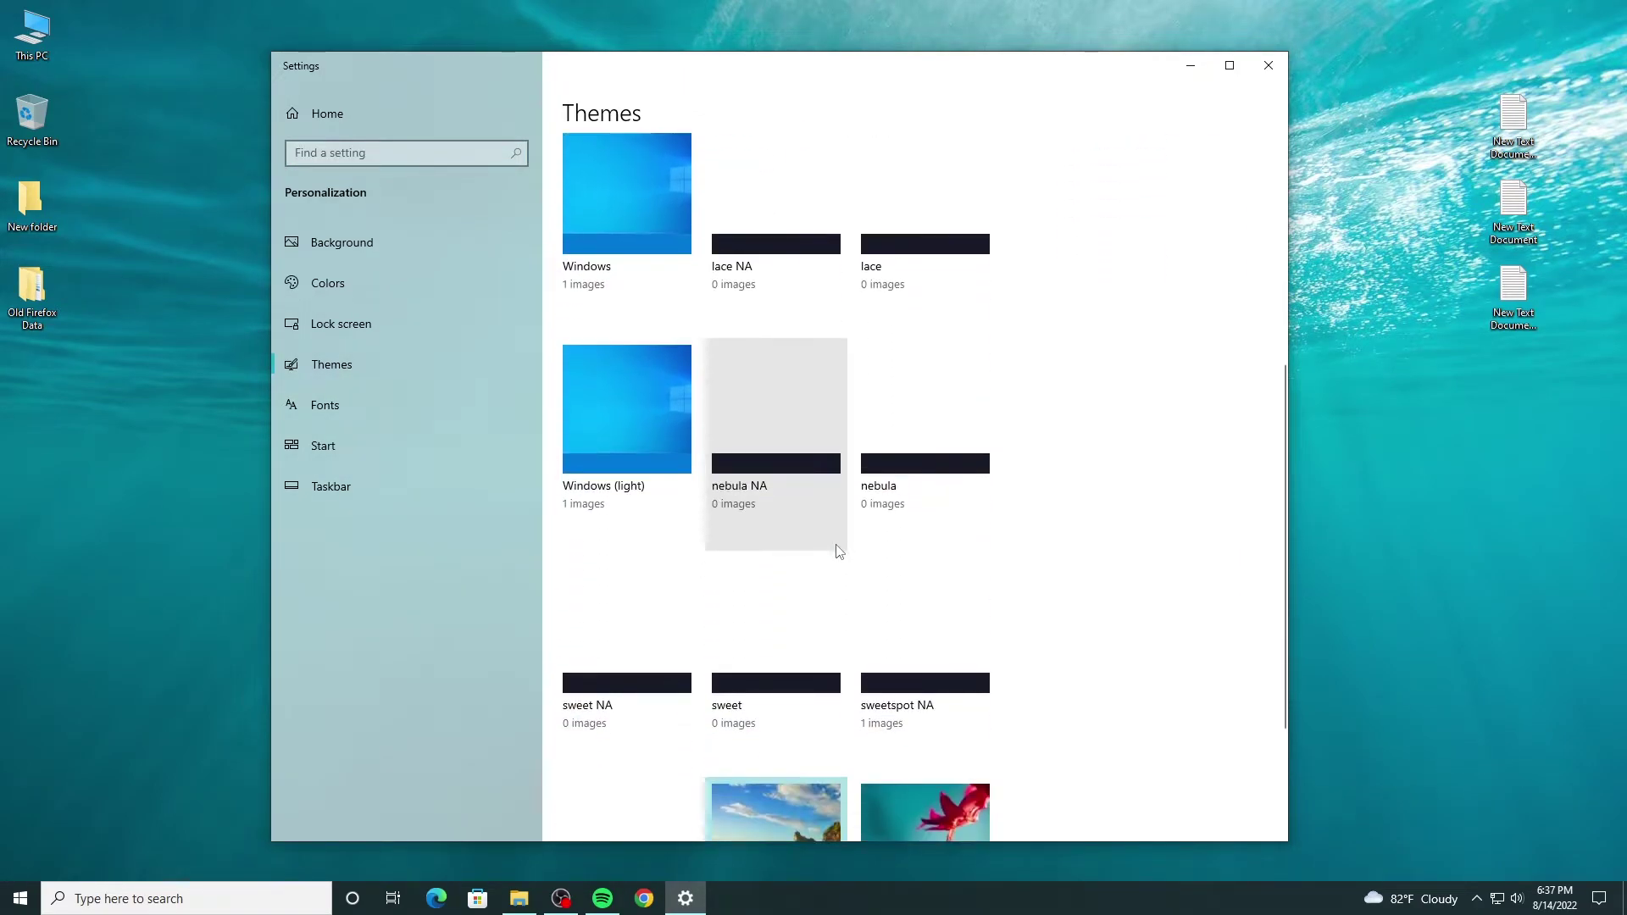
pyautogui.click(871, 610)
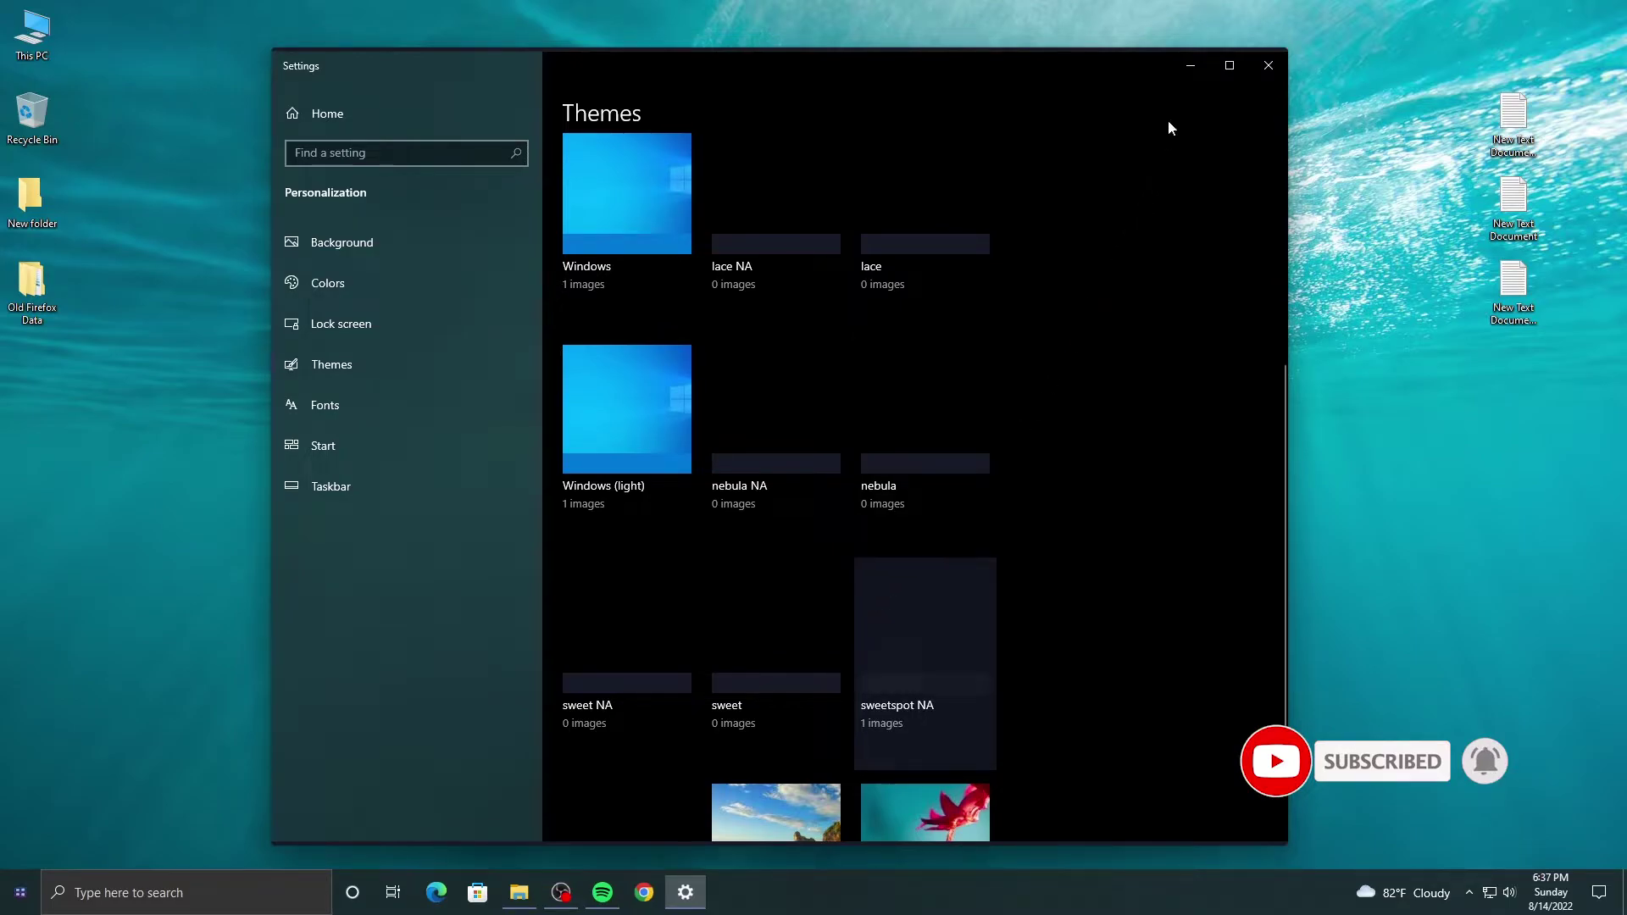
pyautogui.click(1188, 66)
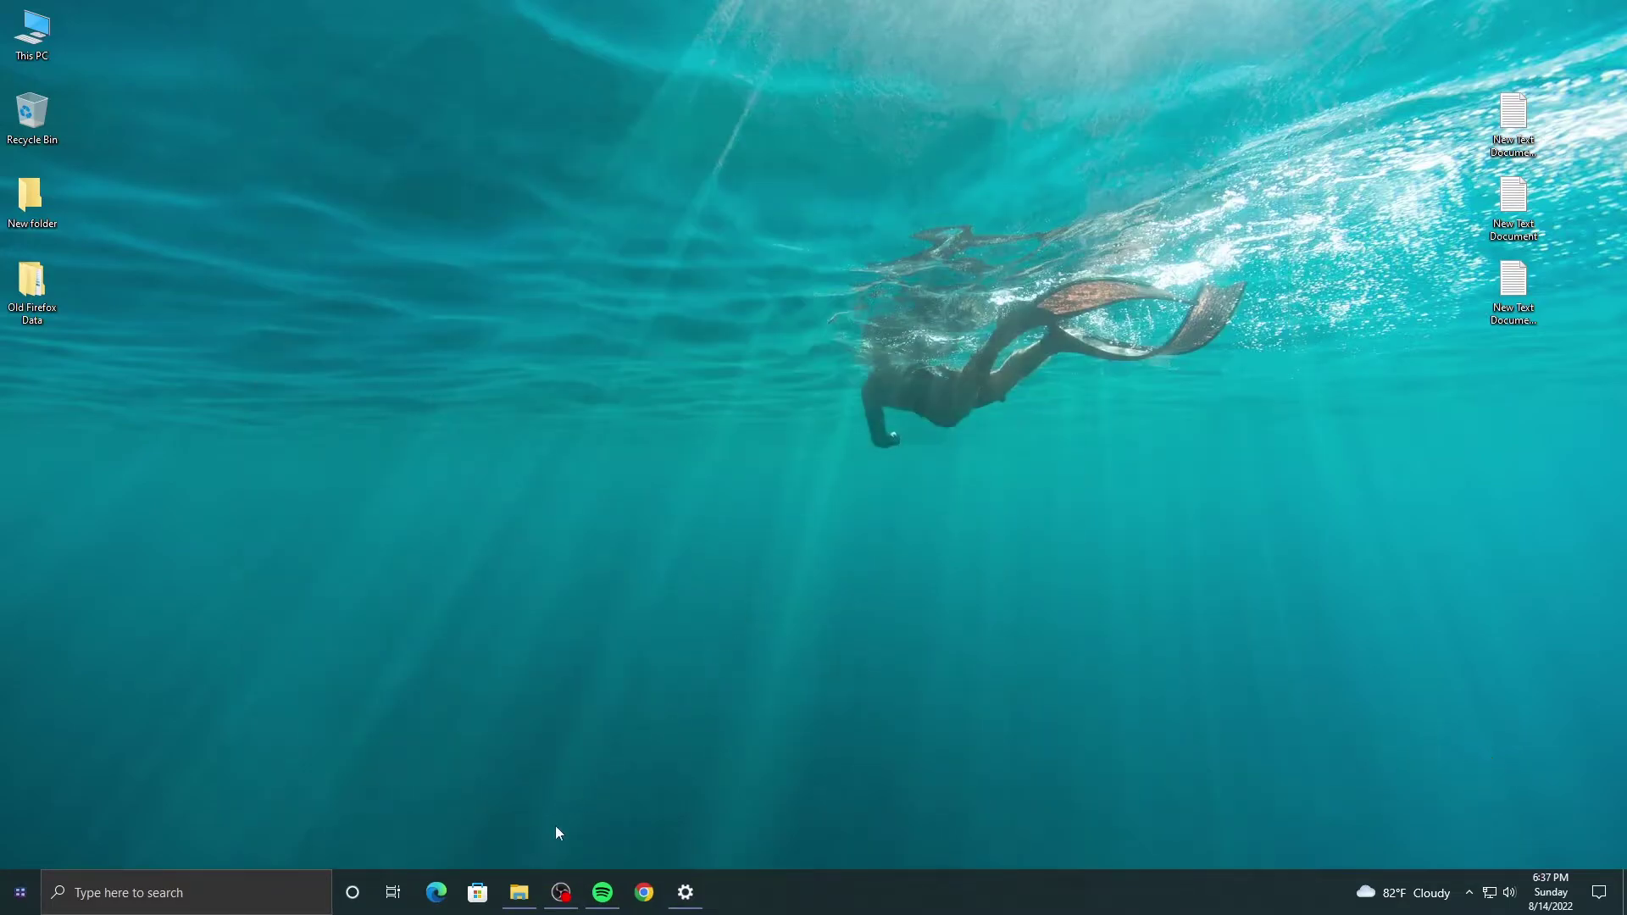
# Step: Reopen the minimized File Explorer window and show This PC to examine the new theme
pyautogui.click(520, 889)
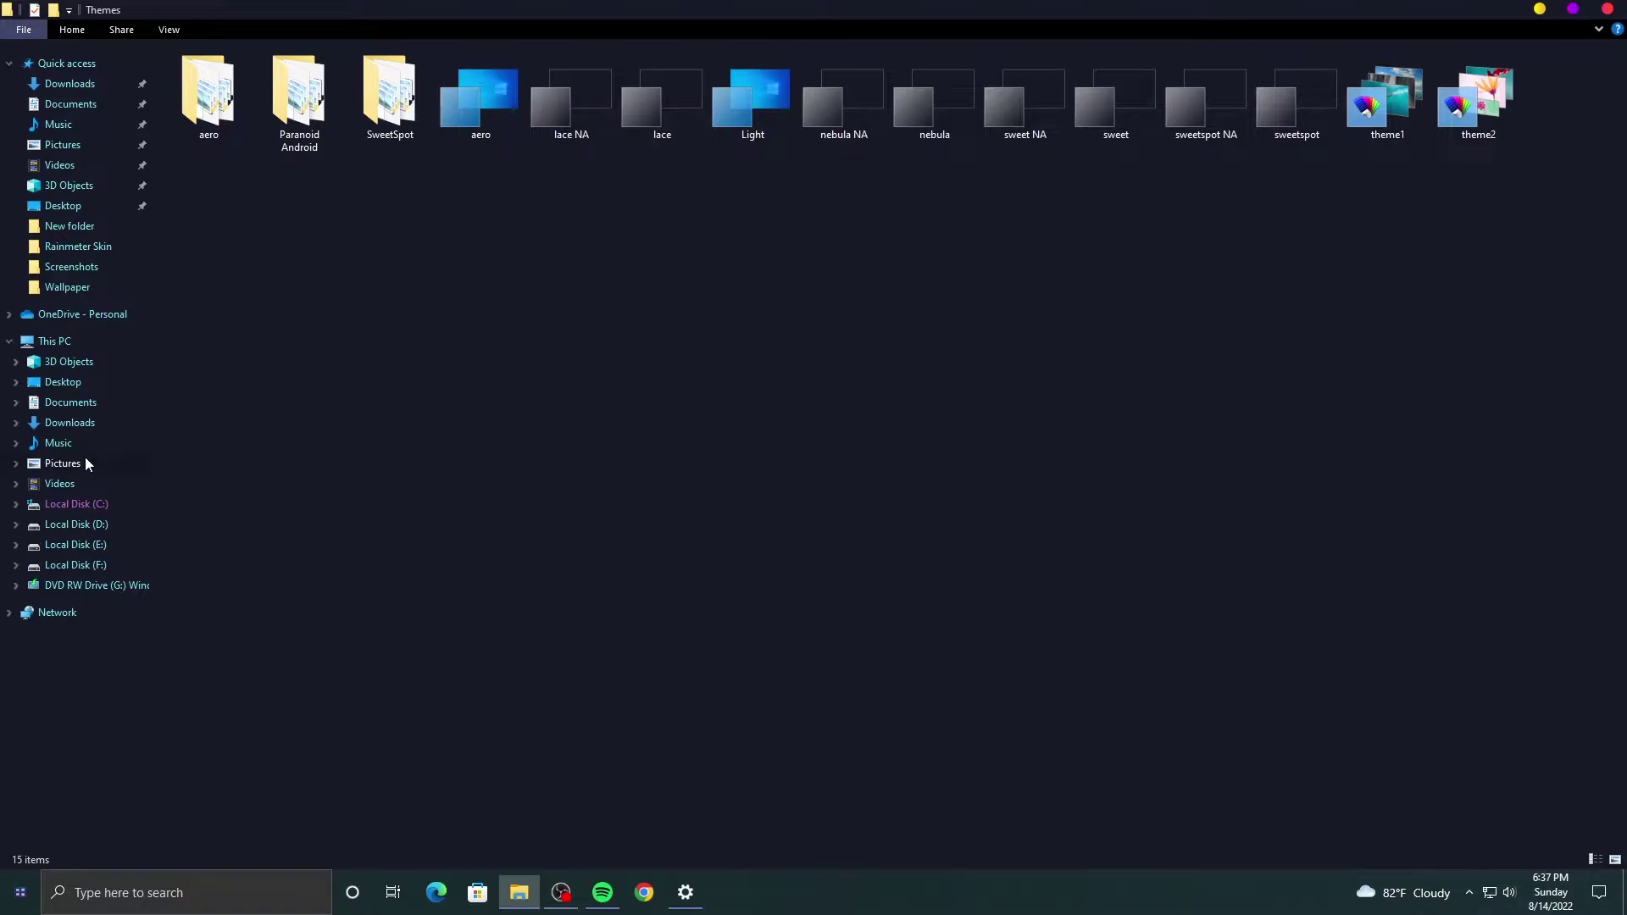
pyautogui.click(72, 343)
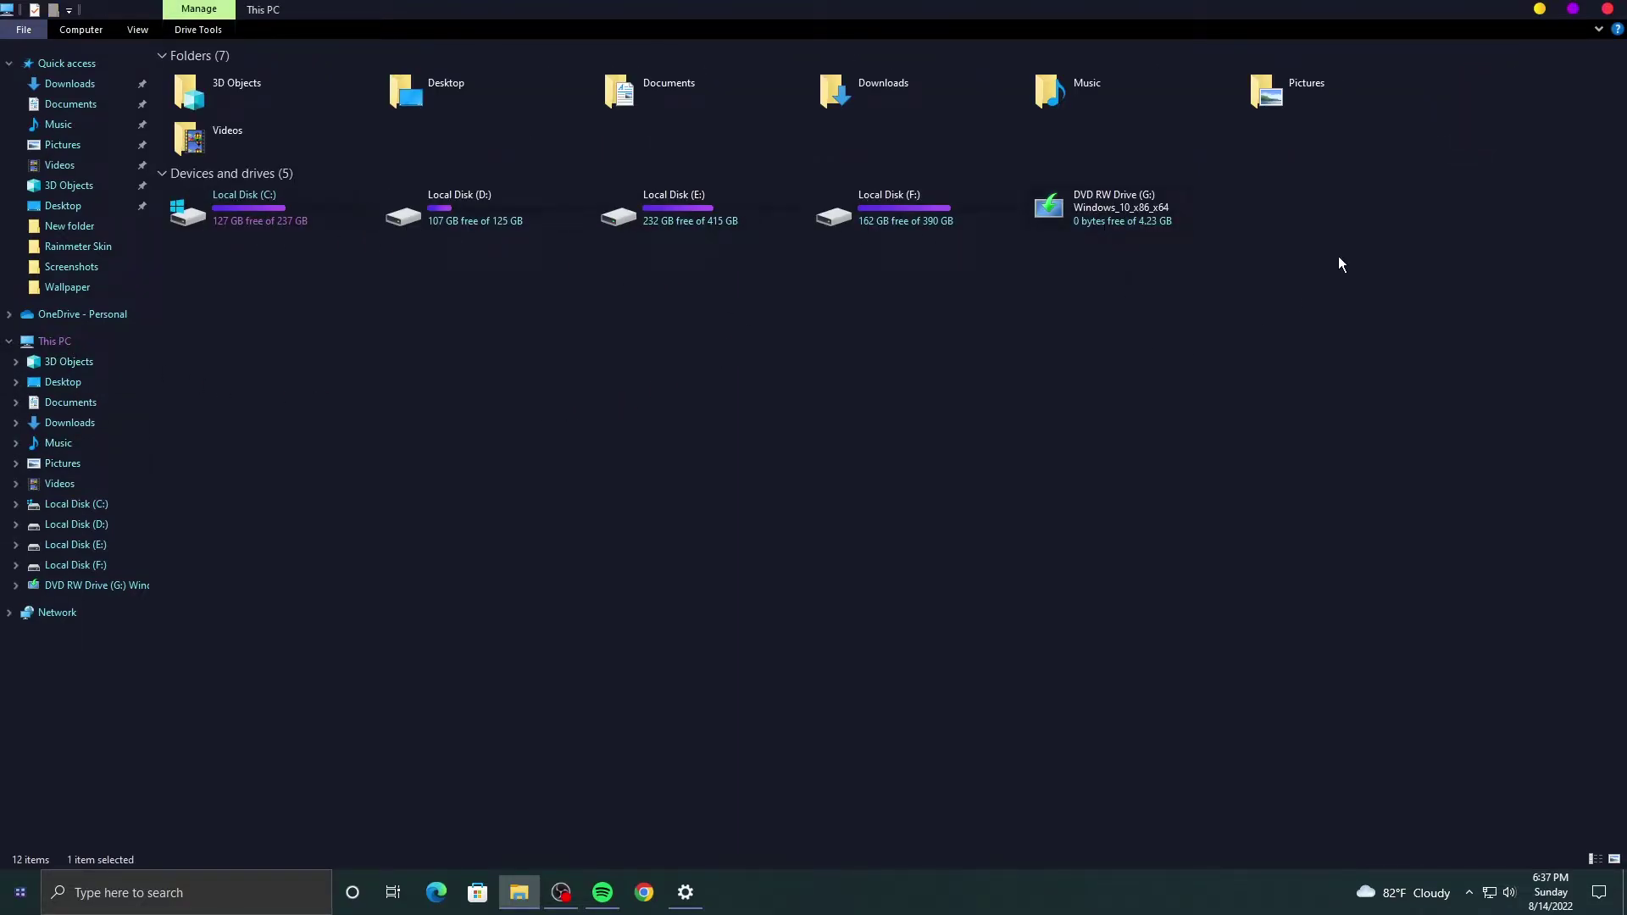
# Step: Minimize the This PC window, apply the lace theme in the Themes settings, and close Settings
pyautogui.click(1538, 9)
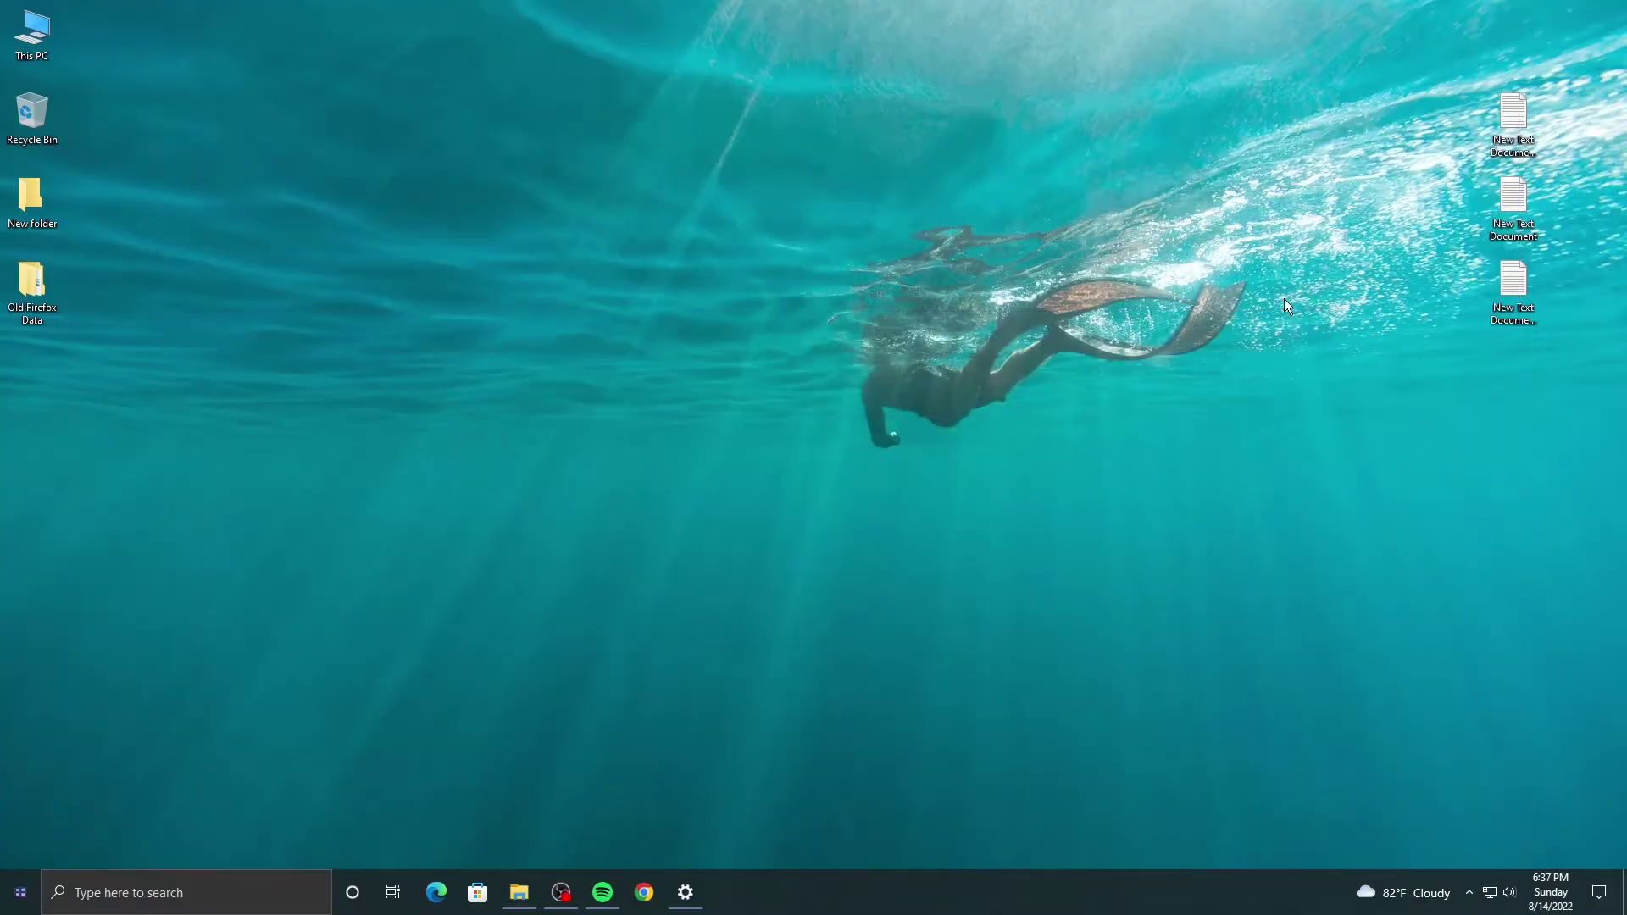
pyautogui.click(686, 891)
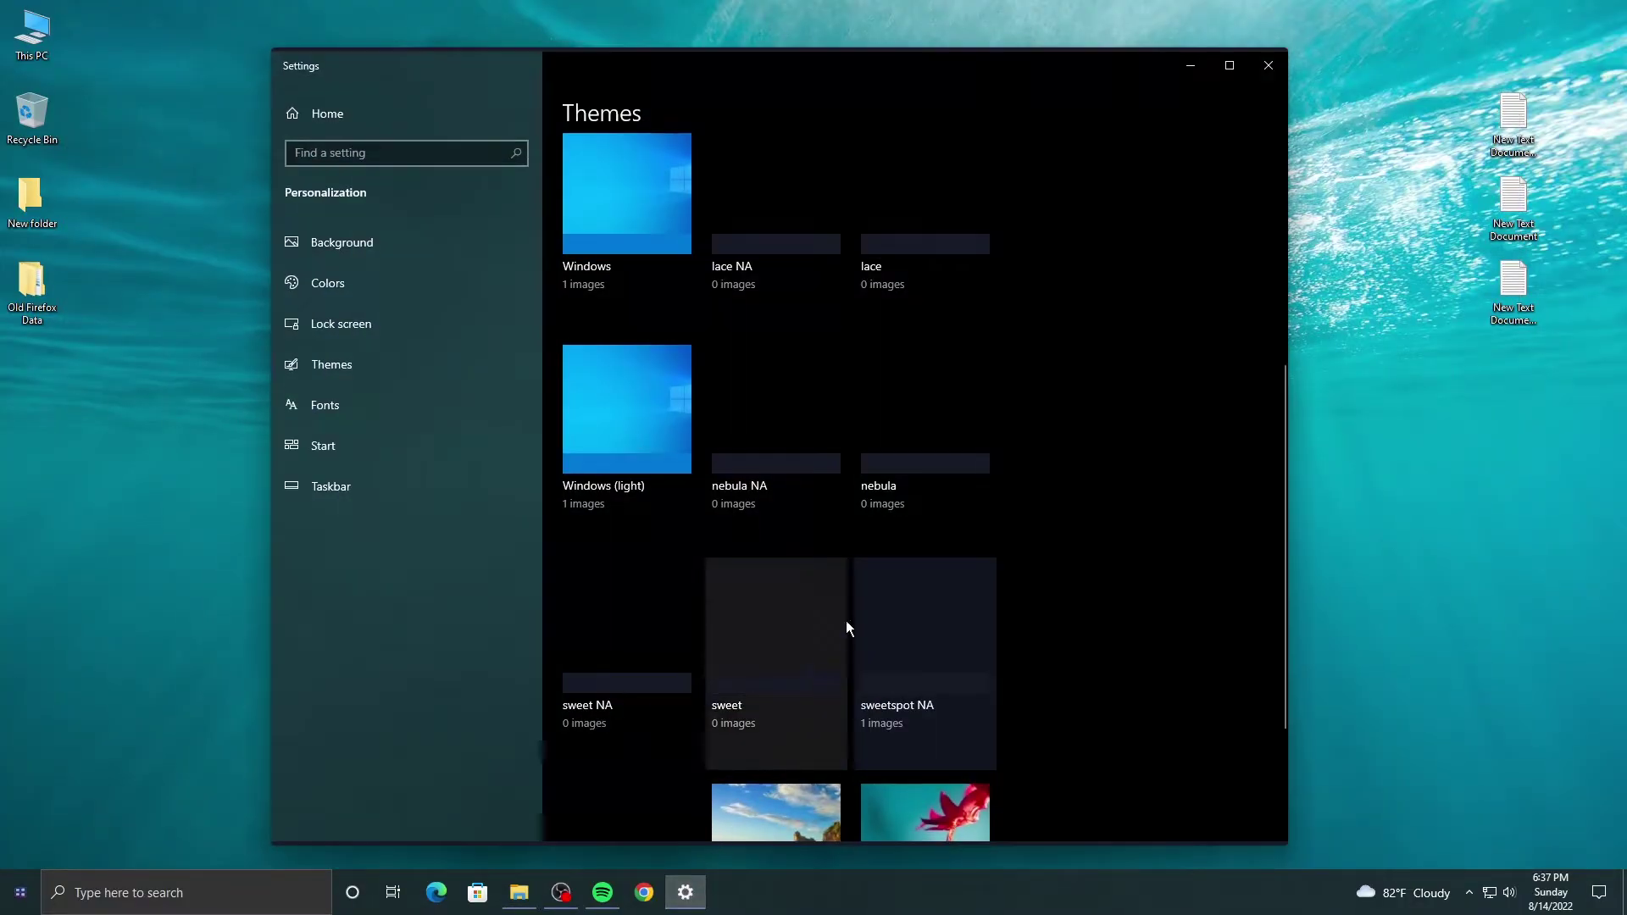
pyautogui.click(907, 455)
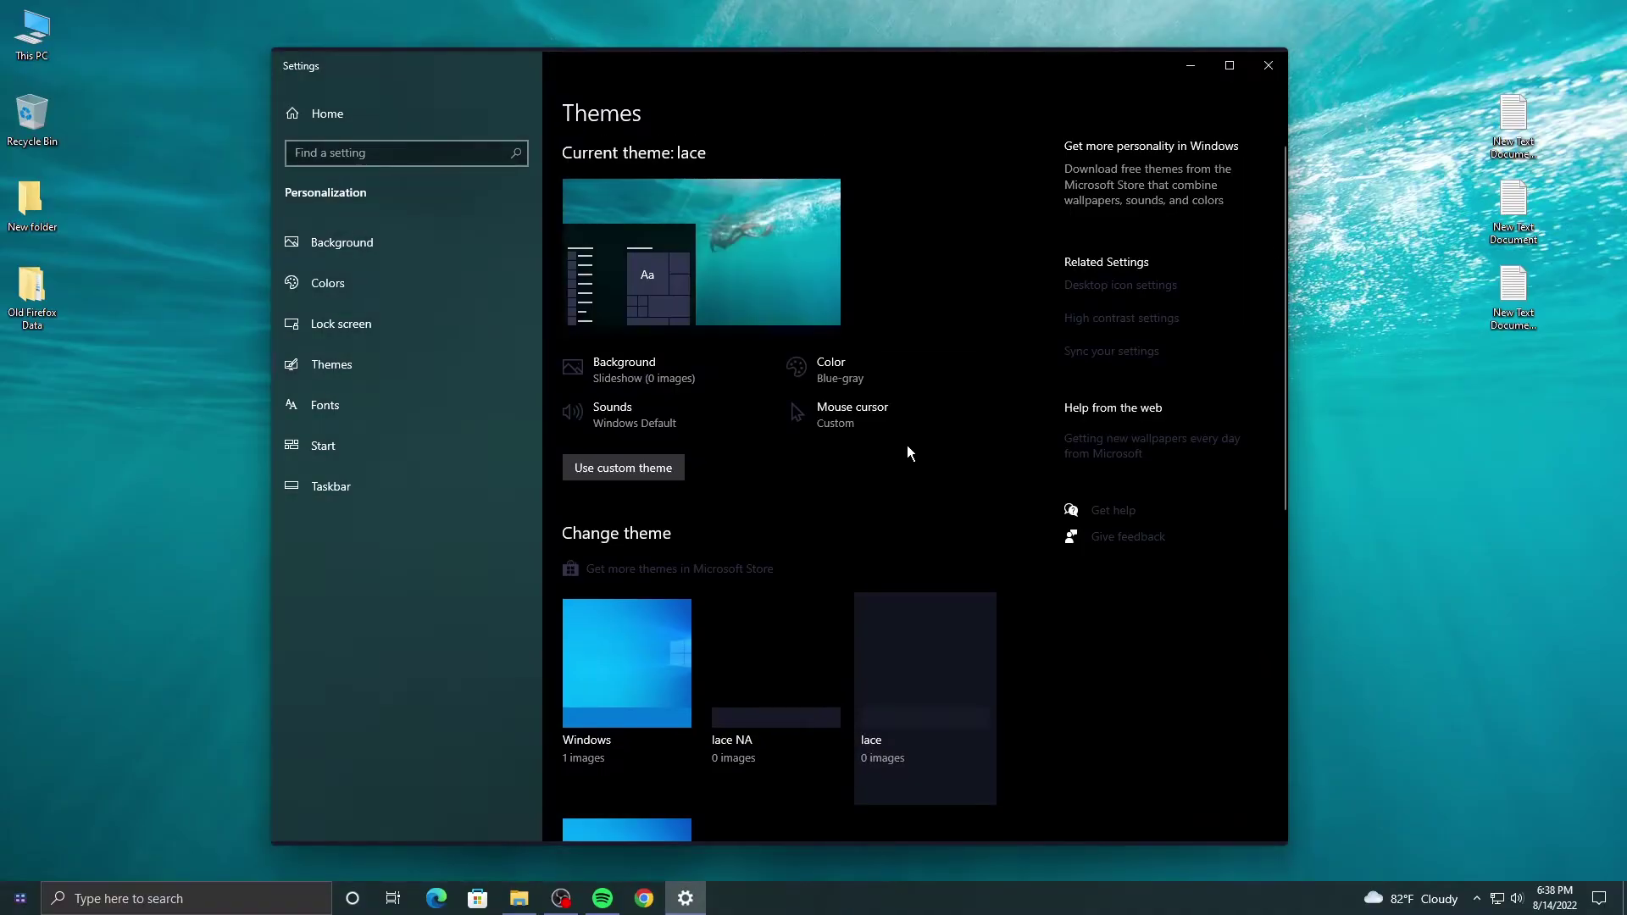
pyautogui.click(1266, 66)
# Step: Reopen the This PC window to examine the lace theme, then close it and refresh the desktop
pyautogui.click(520, 896)
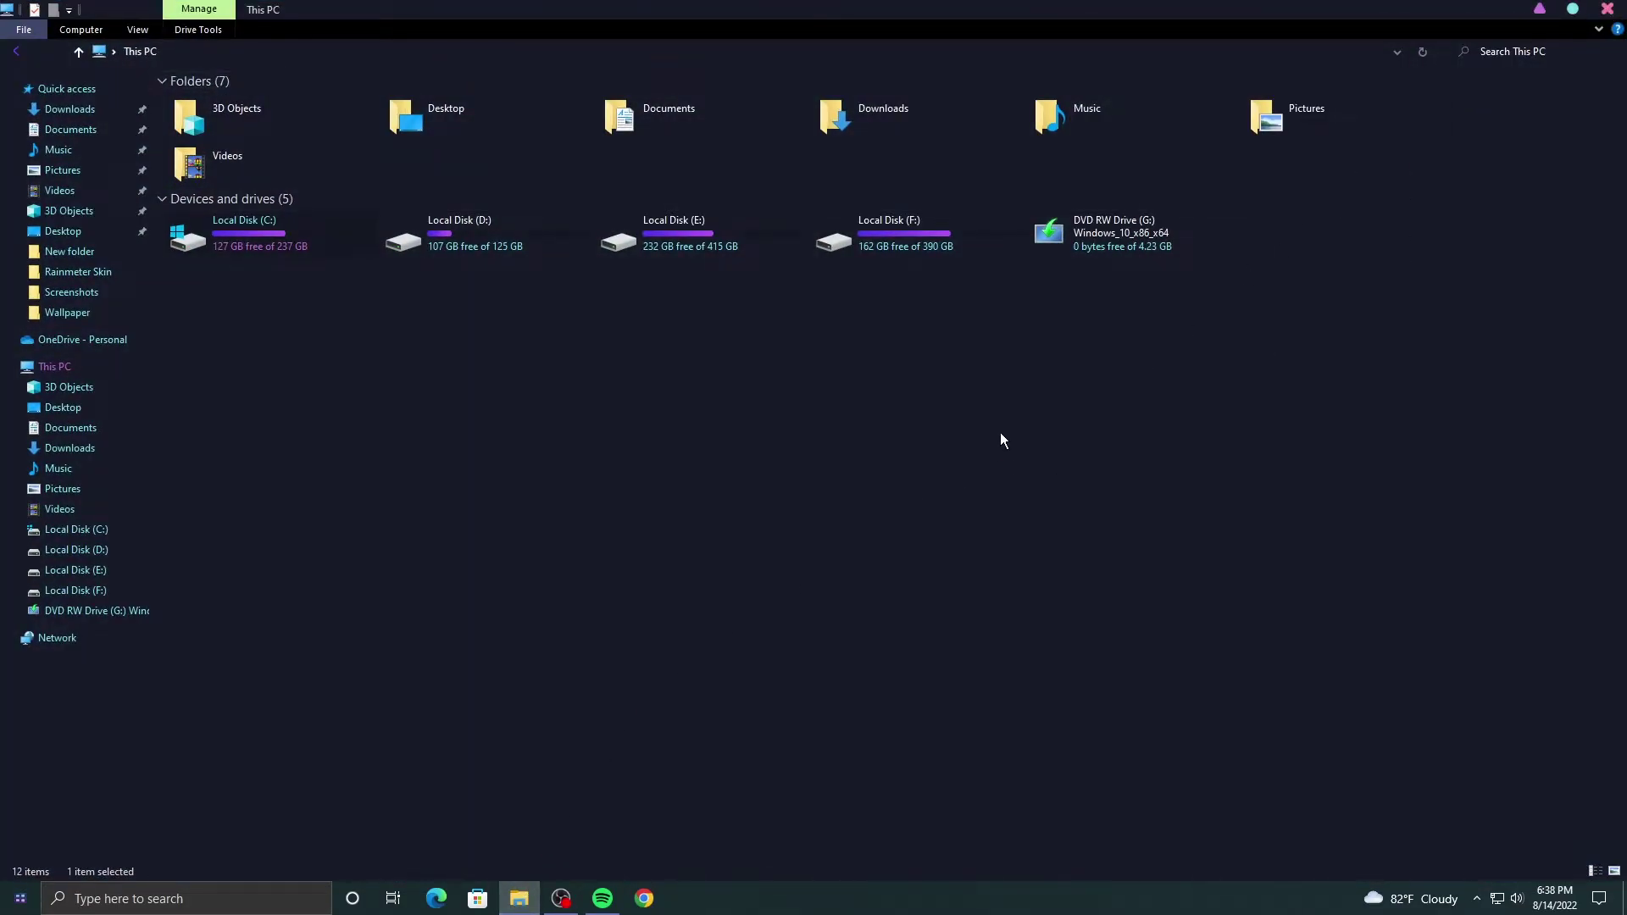
pyautogui.click(1600, 12)
pyautogui.rightClick(675, 379)
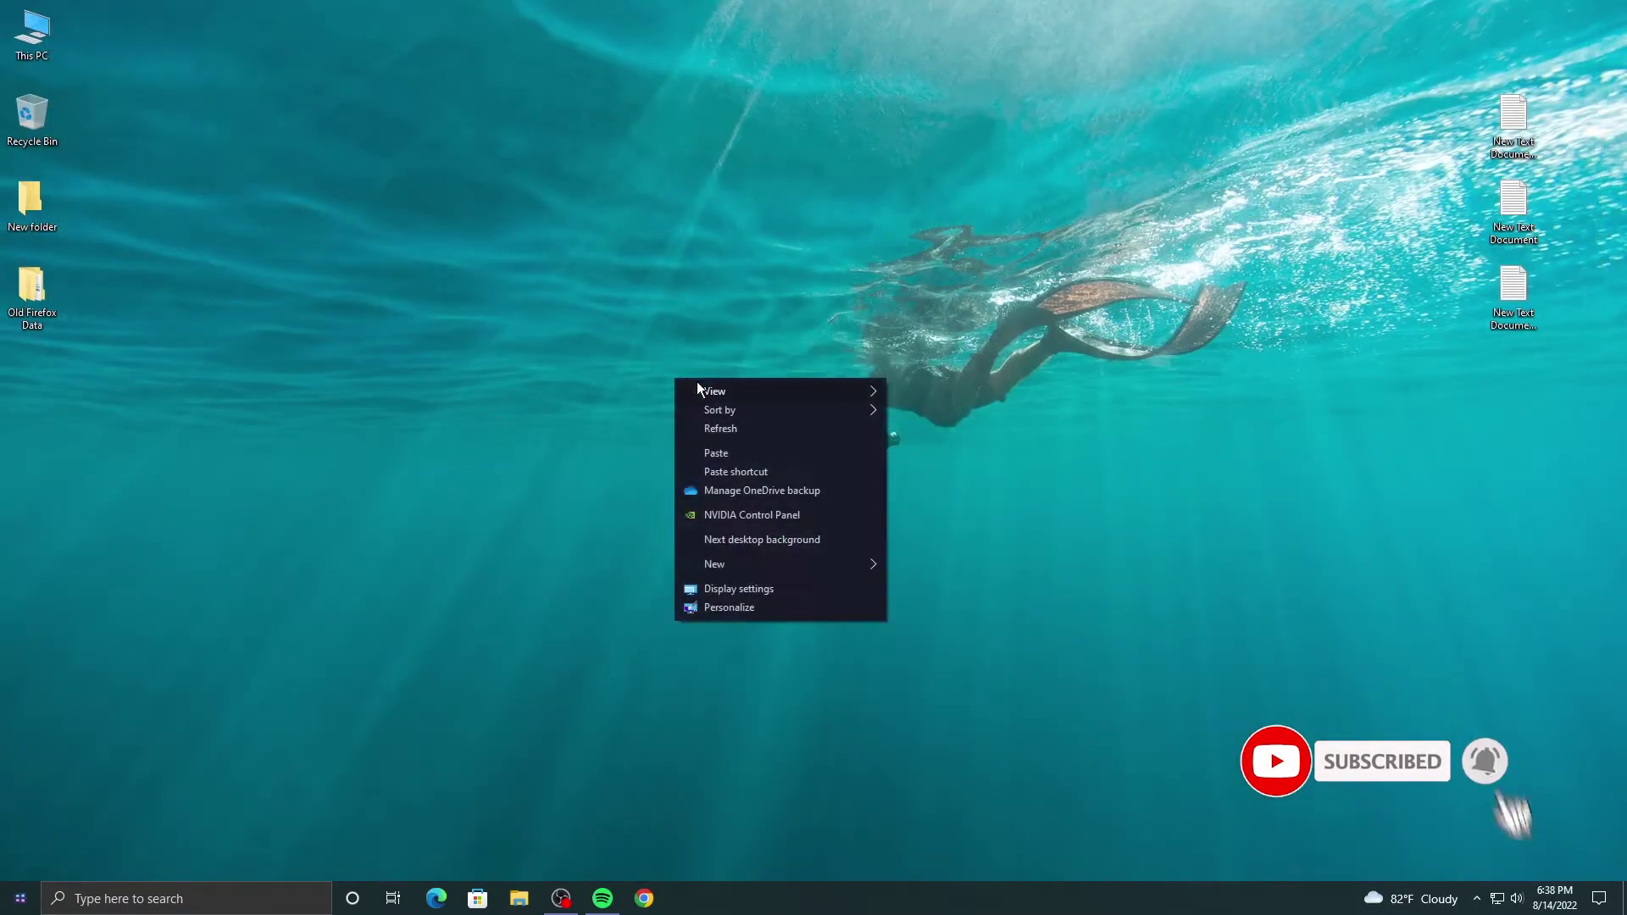
pyautogui.click(723, 429)
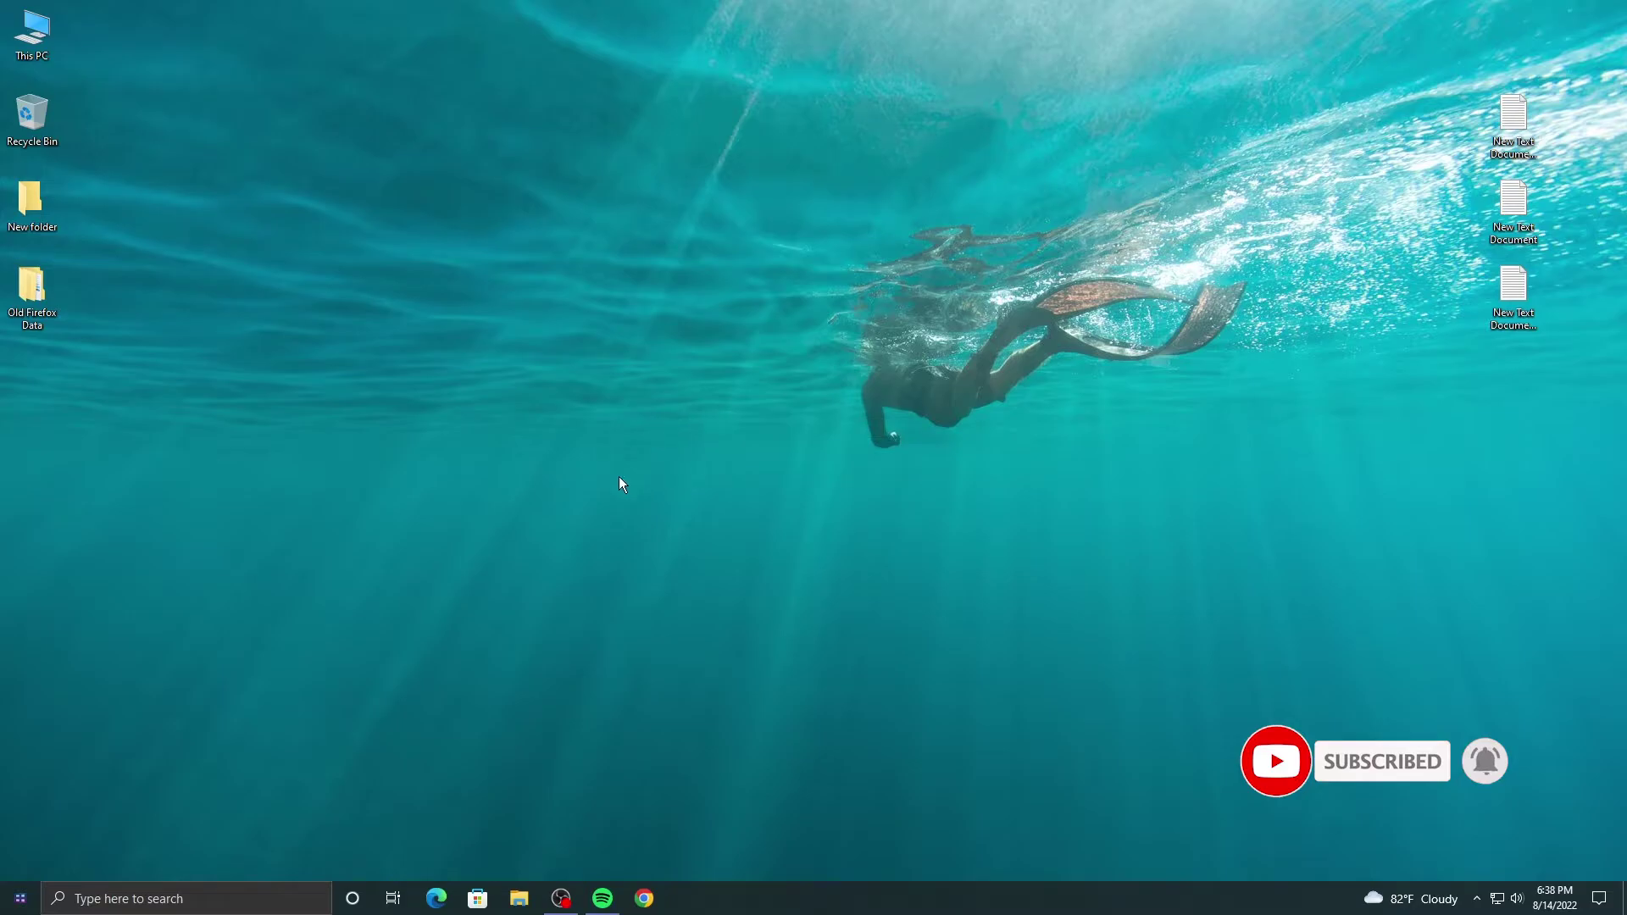
# Step: Extract the sweet_paranoia_icon_theme archive in Downloads to its default subfolder
pyautogui.click(519, 898)
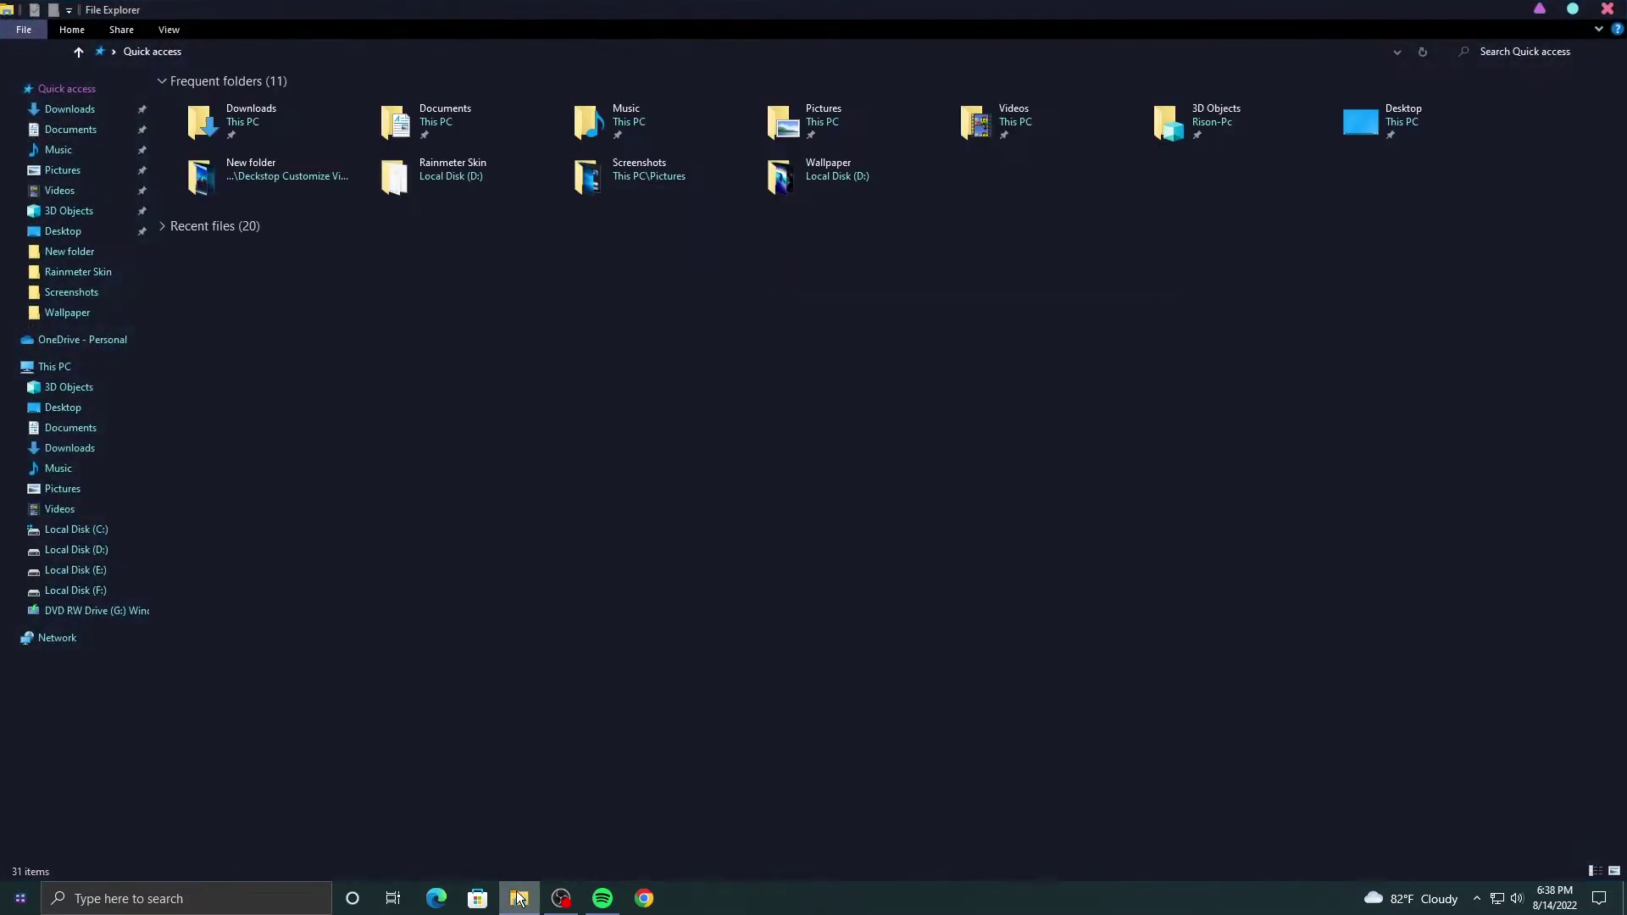
pyautogui.click(69, 109)
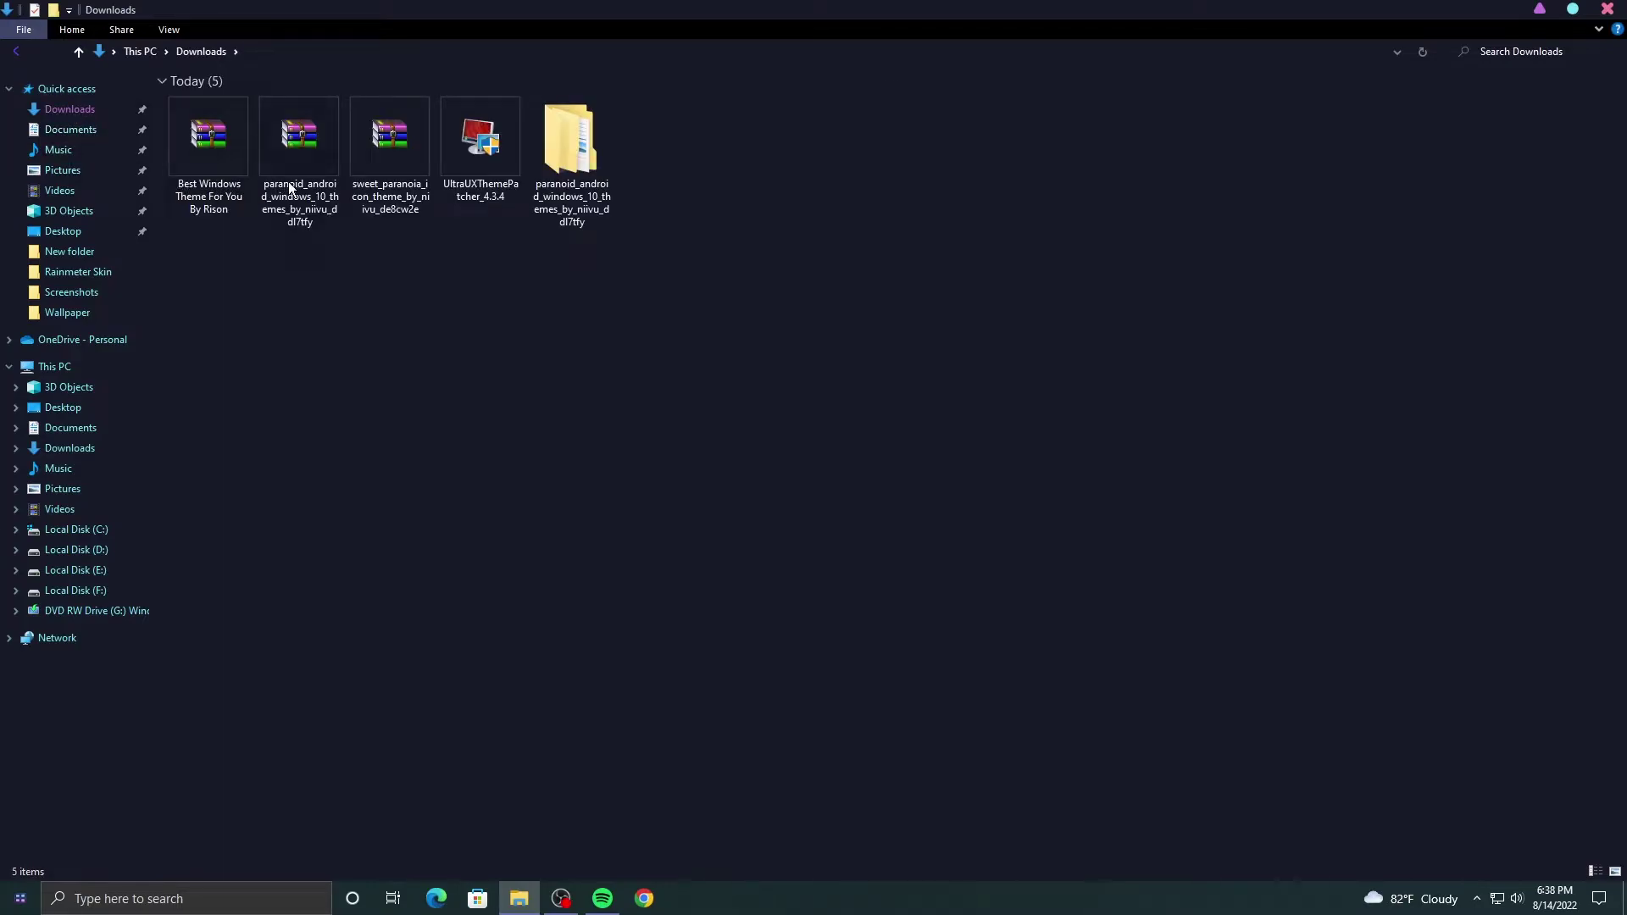
pyautogui.rightClick(393, 169)
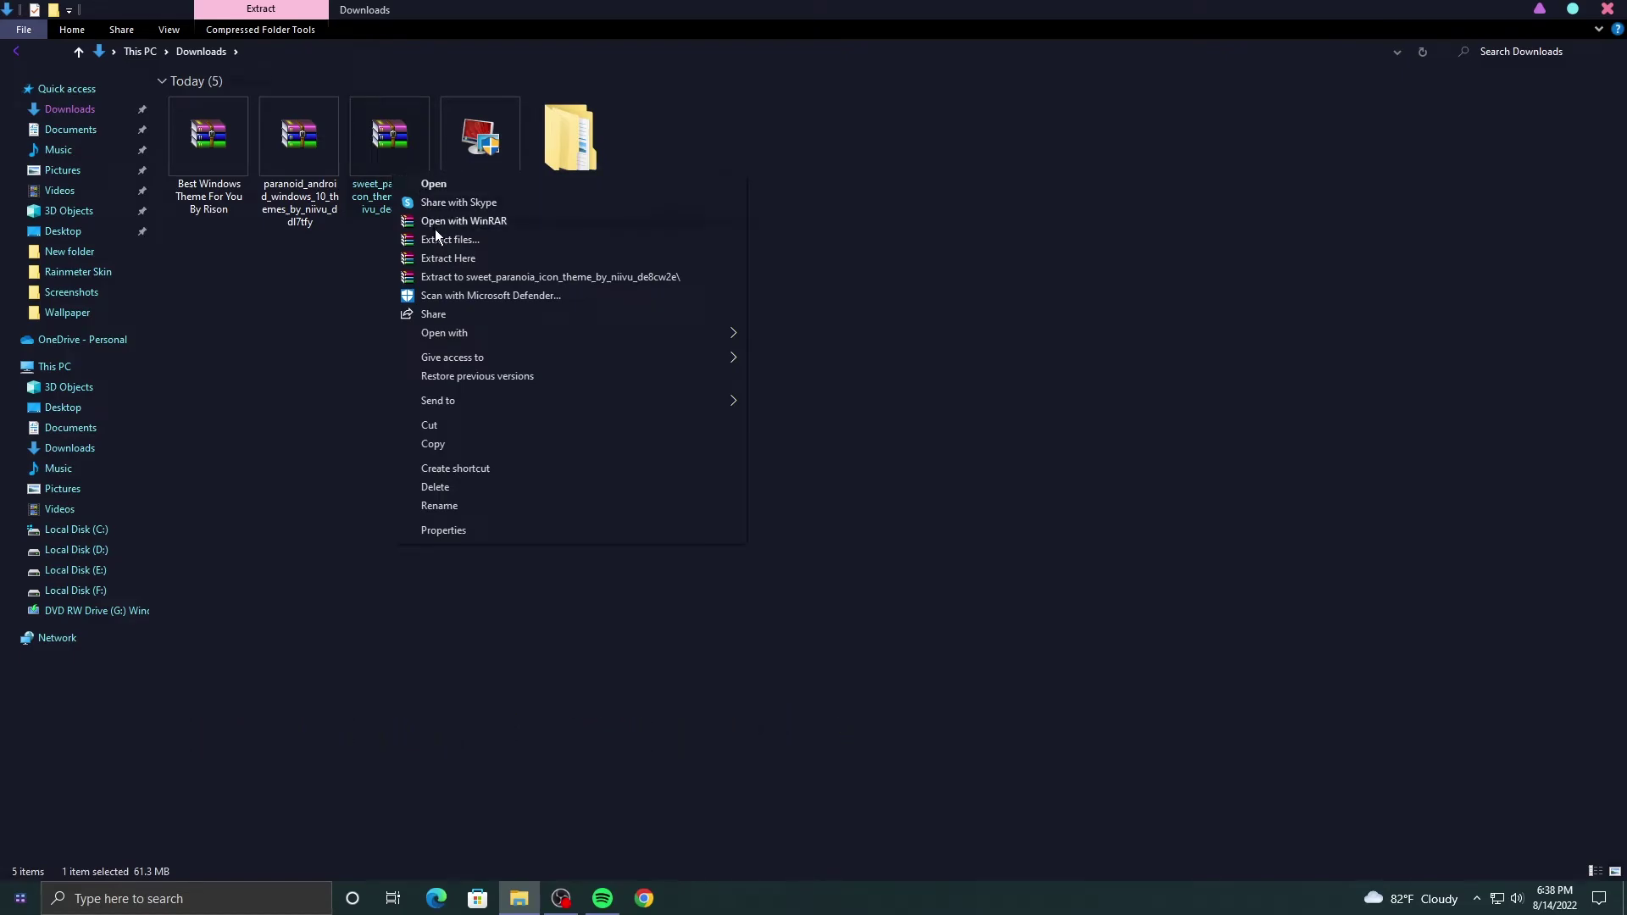
pyautogui.click(444, 240)
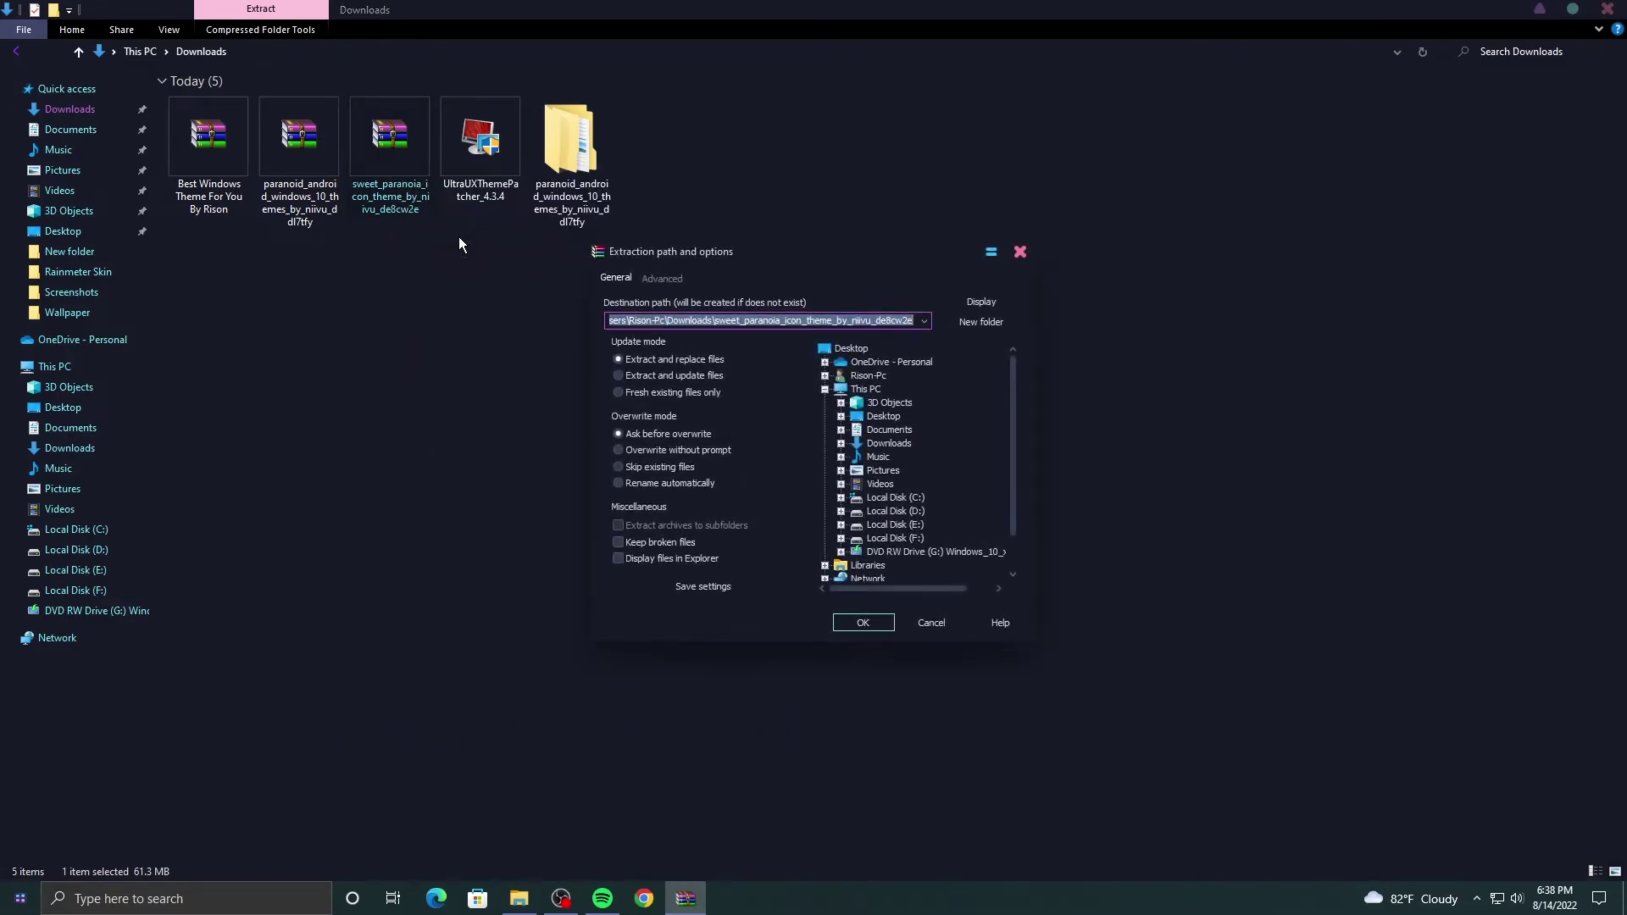
pyautogui.click(857, 624)
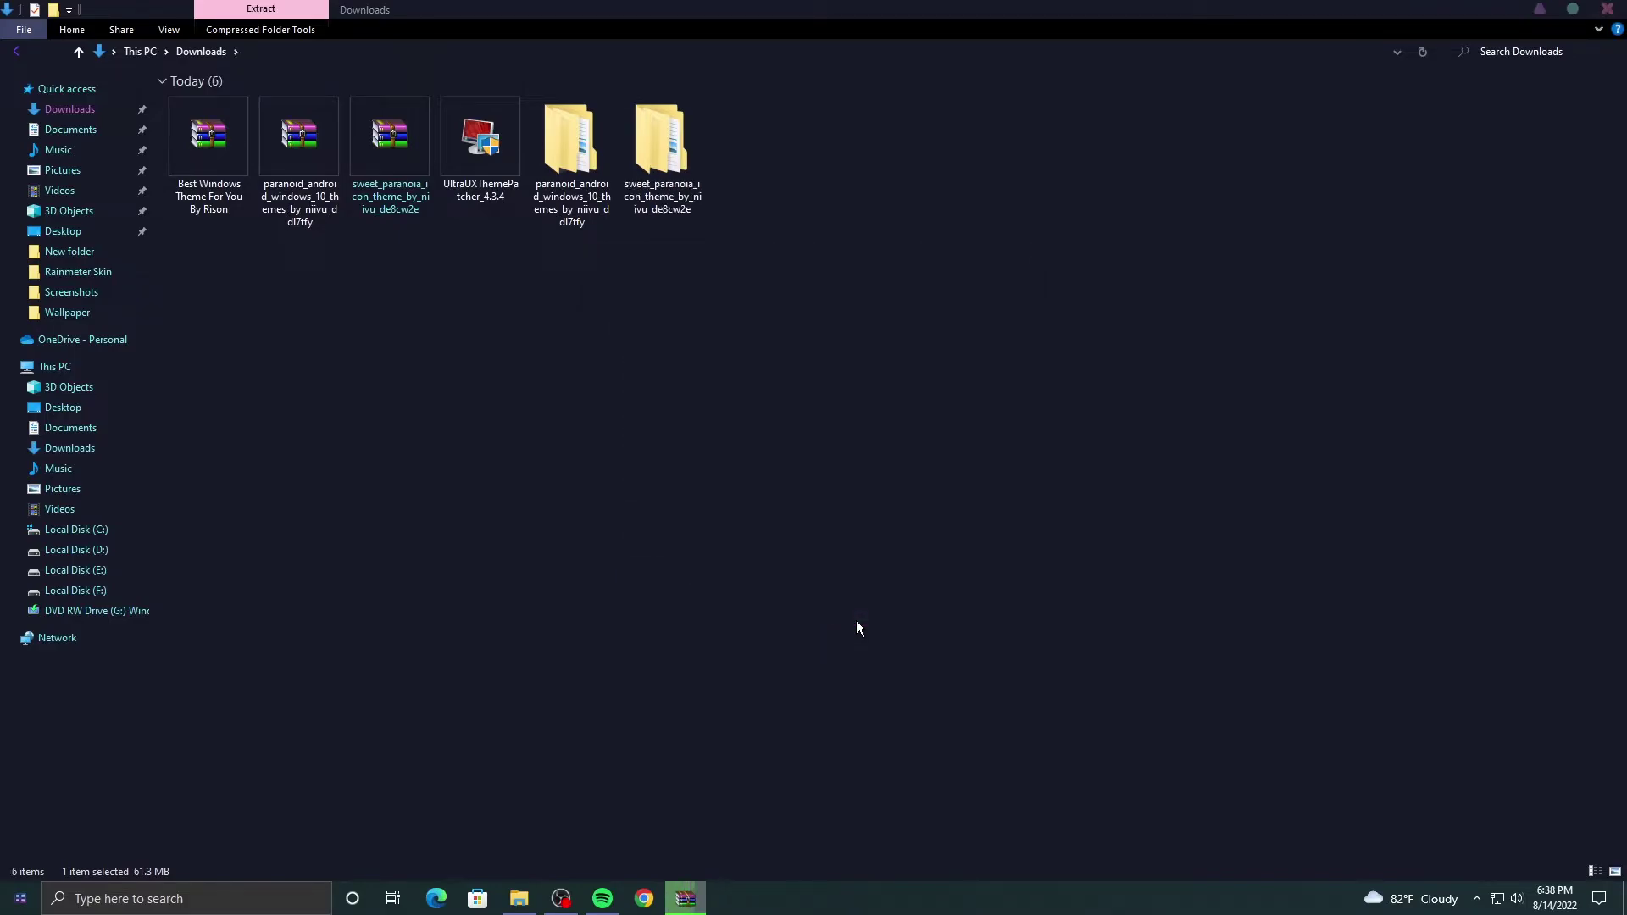
# Step: Open the iPack folder inside the extracted Sweet Paranoia icon theme folder
pyautogui.doubleClick(675, 173)
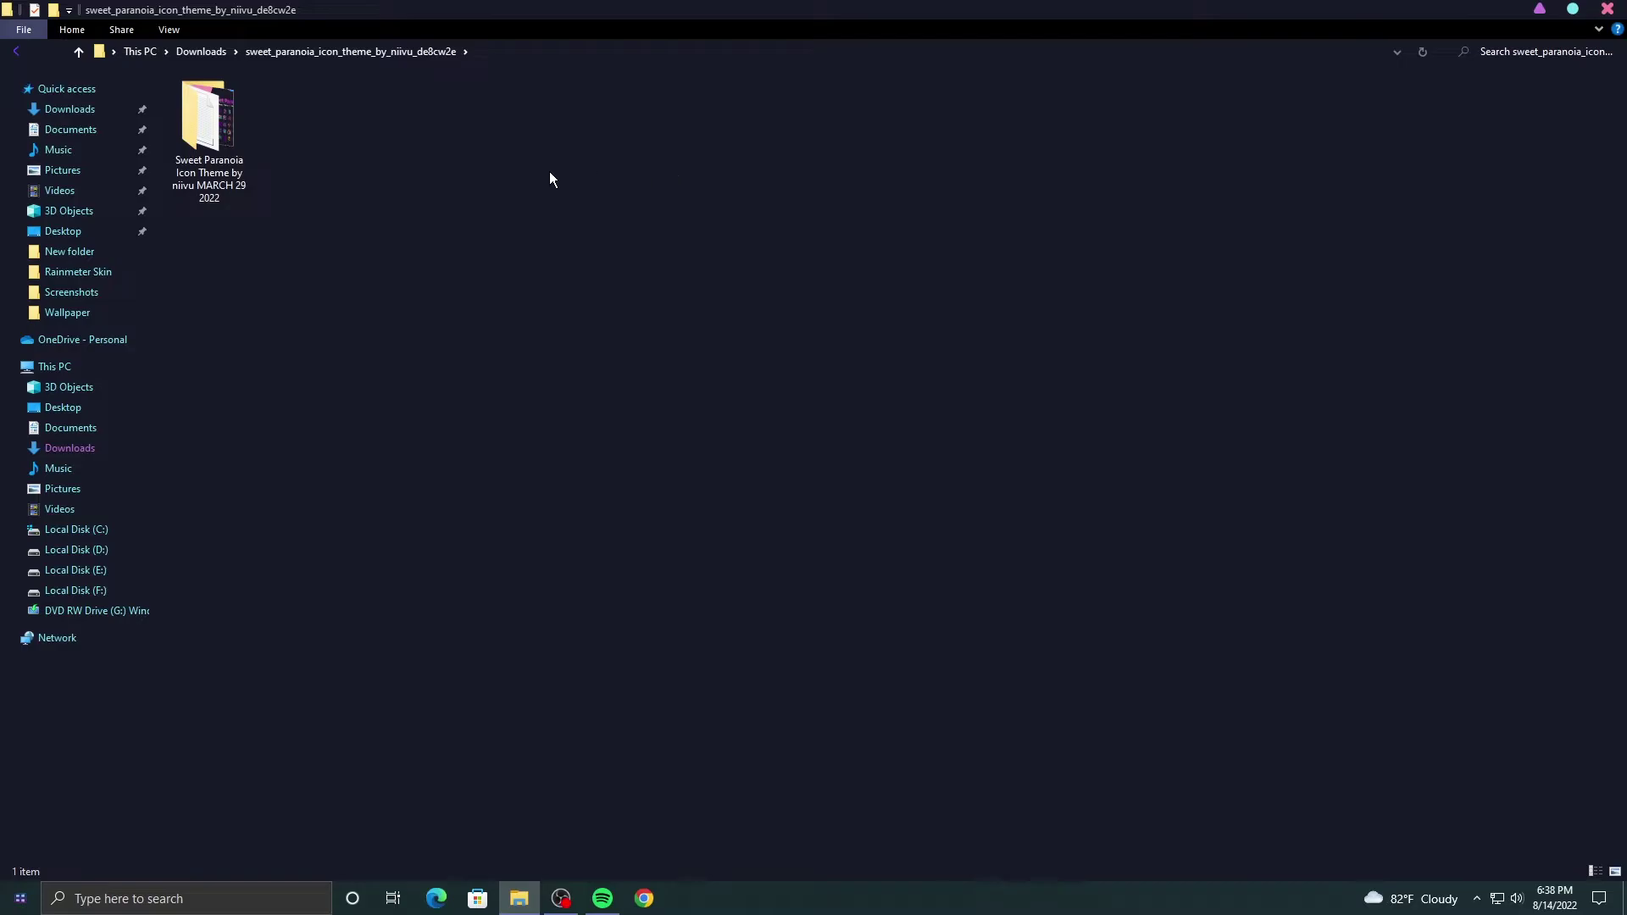
pyautogui.doubleClick(208, 136)
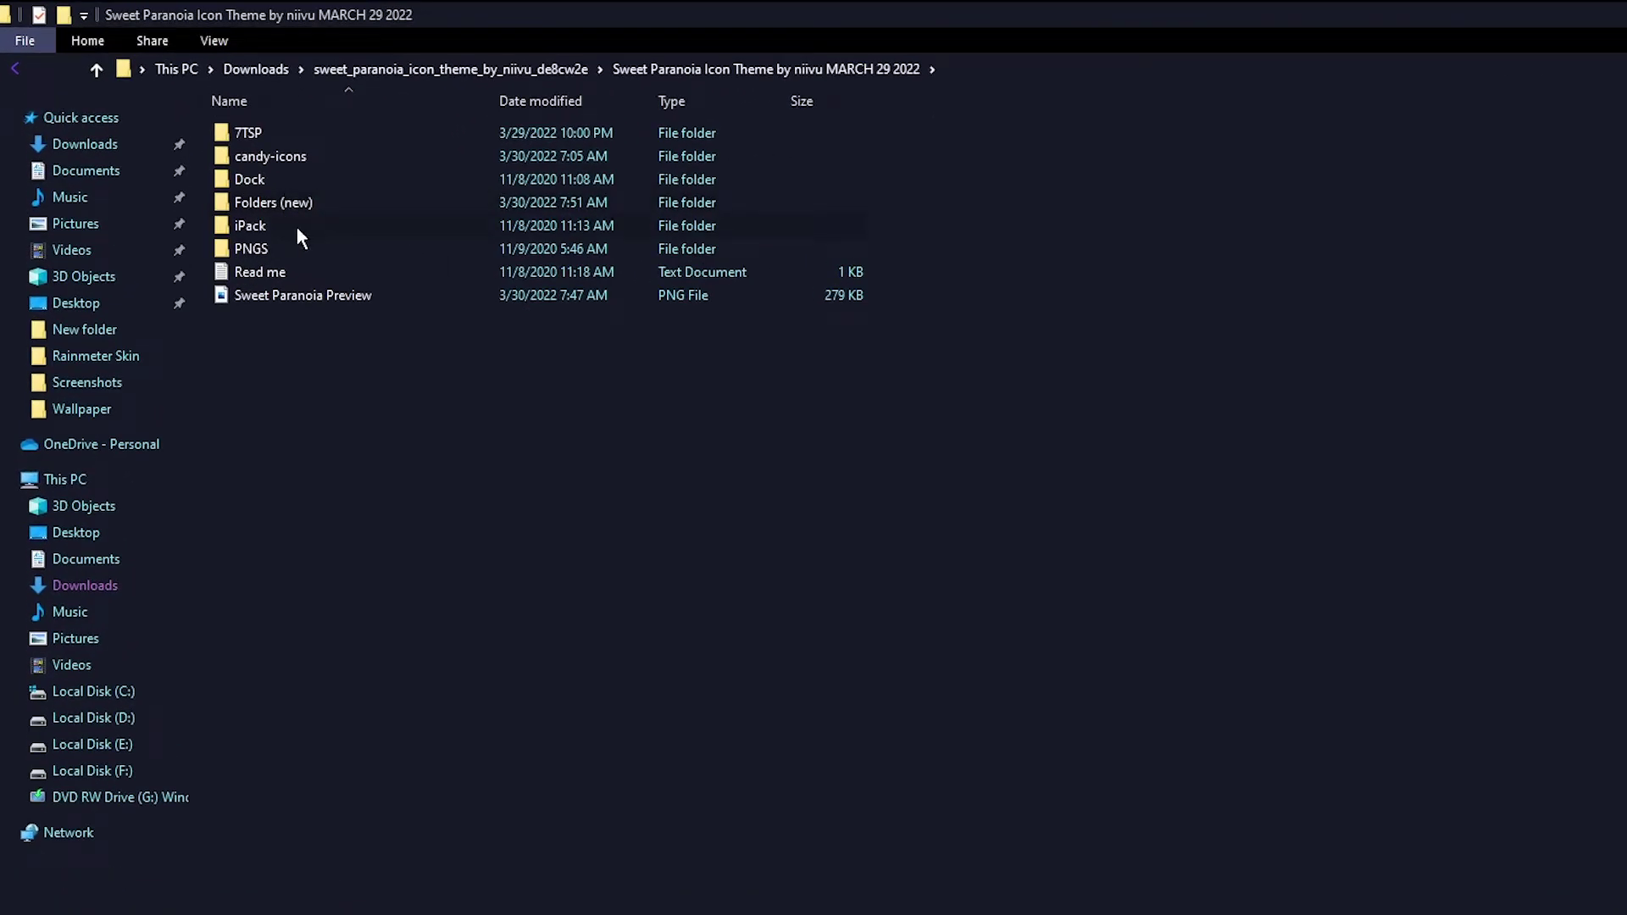
pyautogui.doubleClick(310, 227)
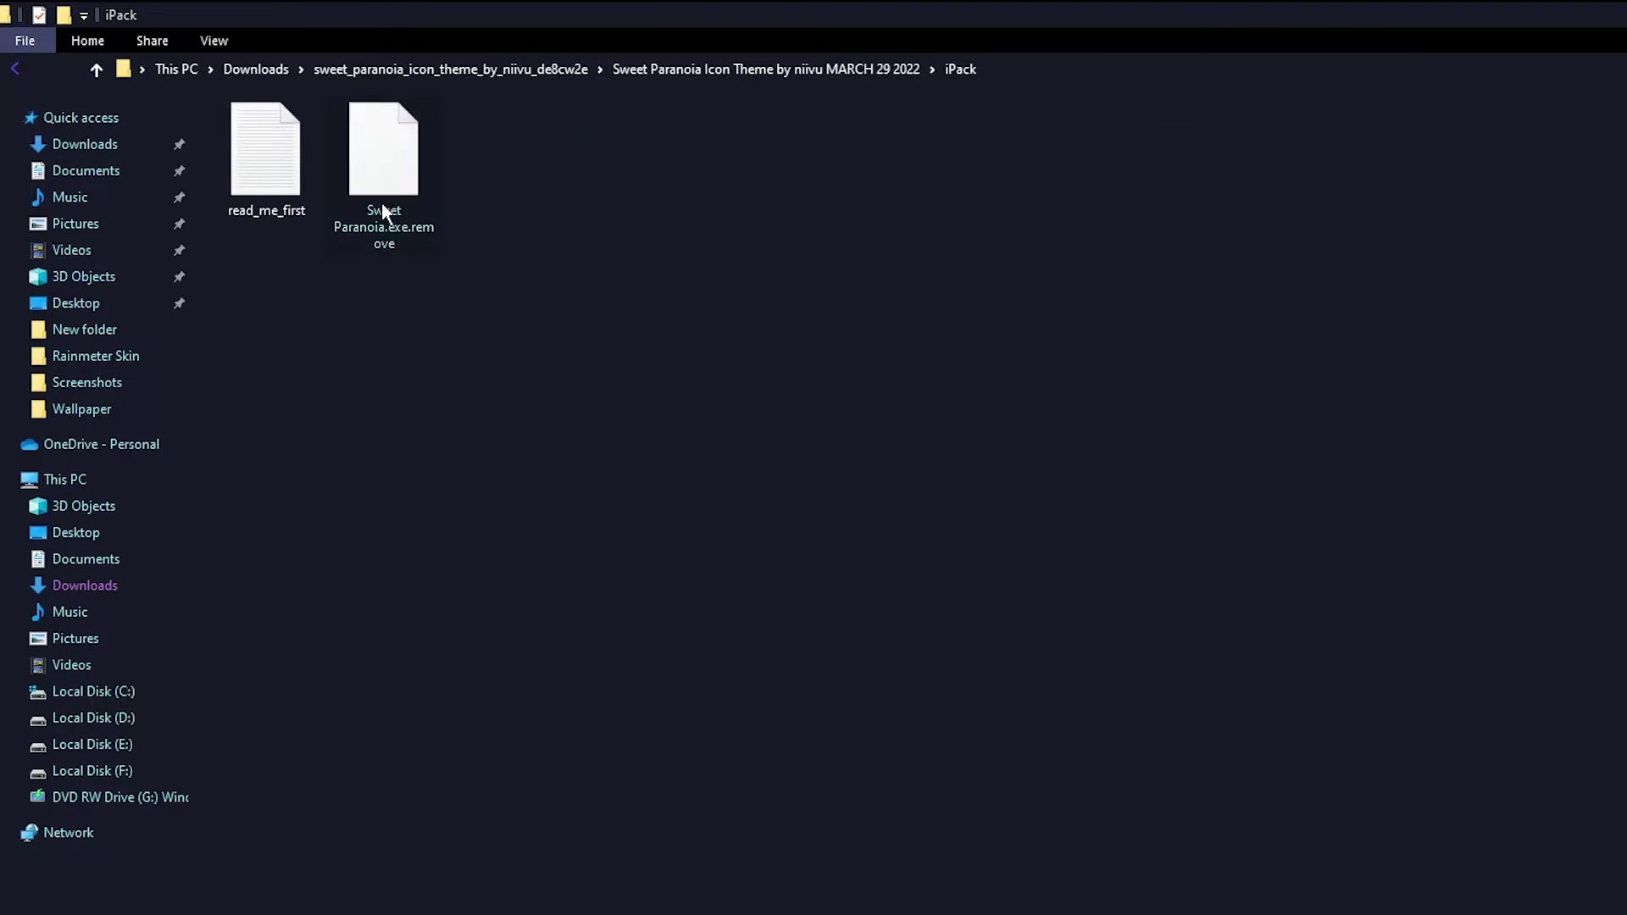
# Step: Rename the file Sweet Paranoia.exe.remove as Sweet Paranoia.exe and accept the extension change
pyautogui.rightClick(406, 193)
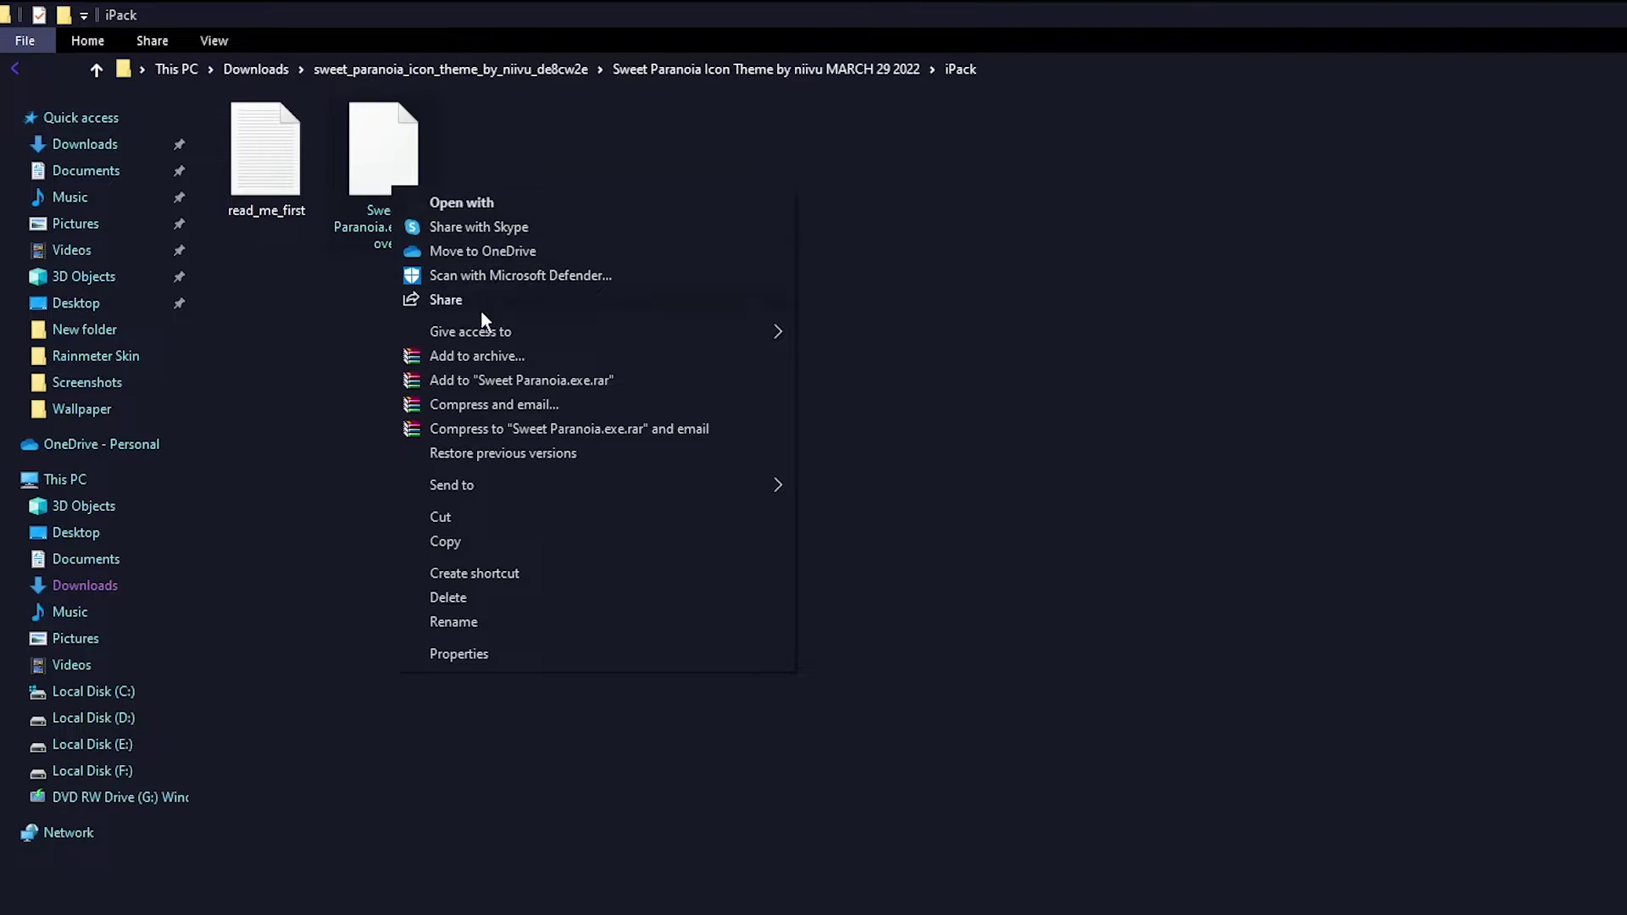
pyautogui.click(480, 622)
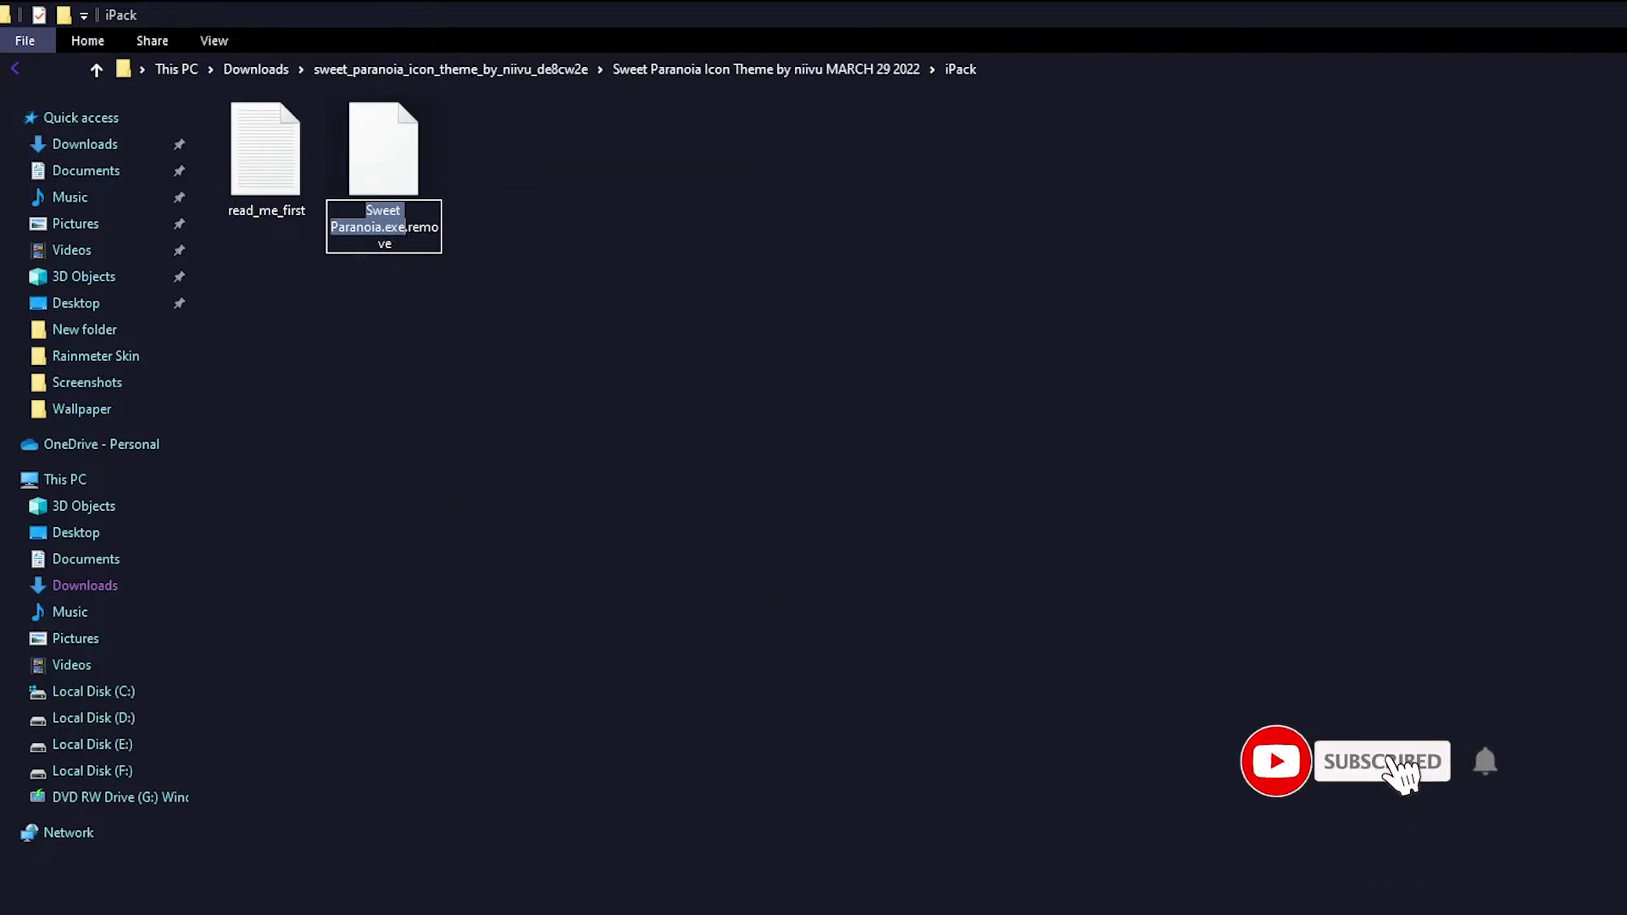
pyautogui.click(408, 227)
pyautogui.doubleClick(408, 227)
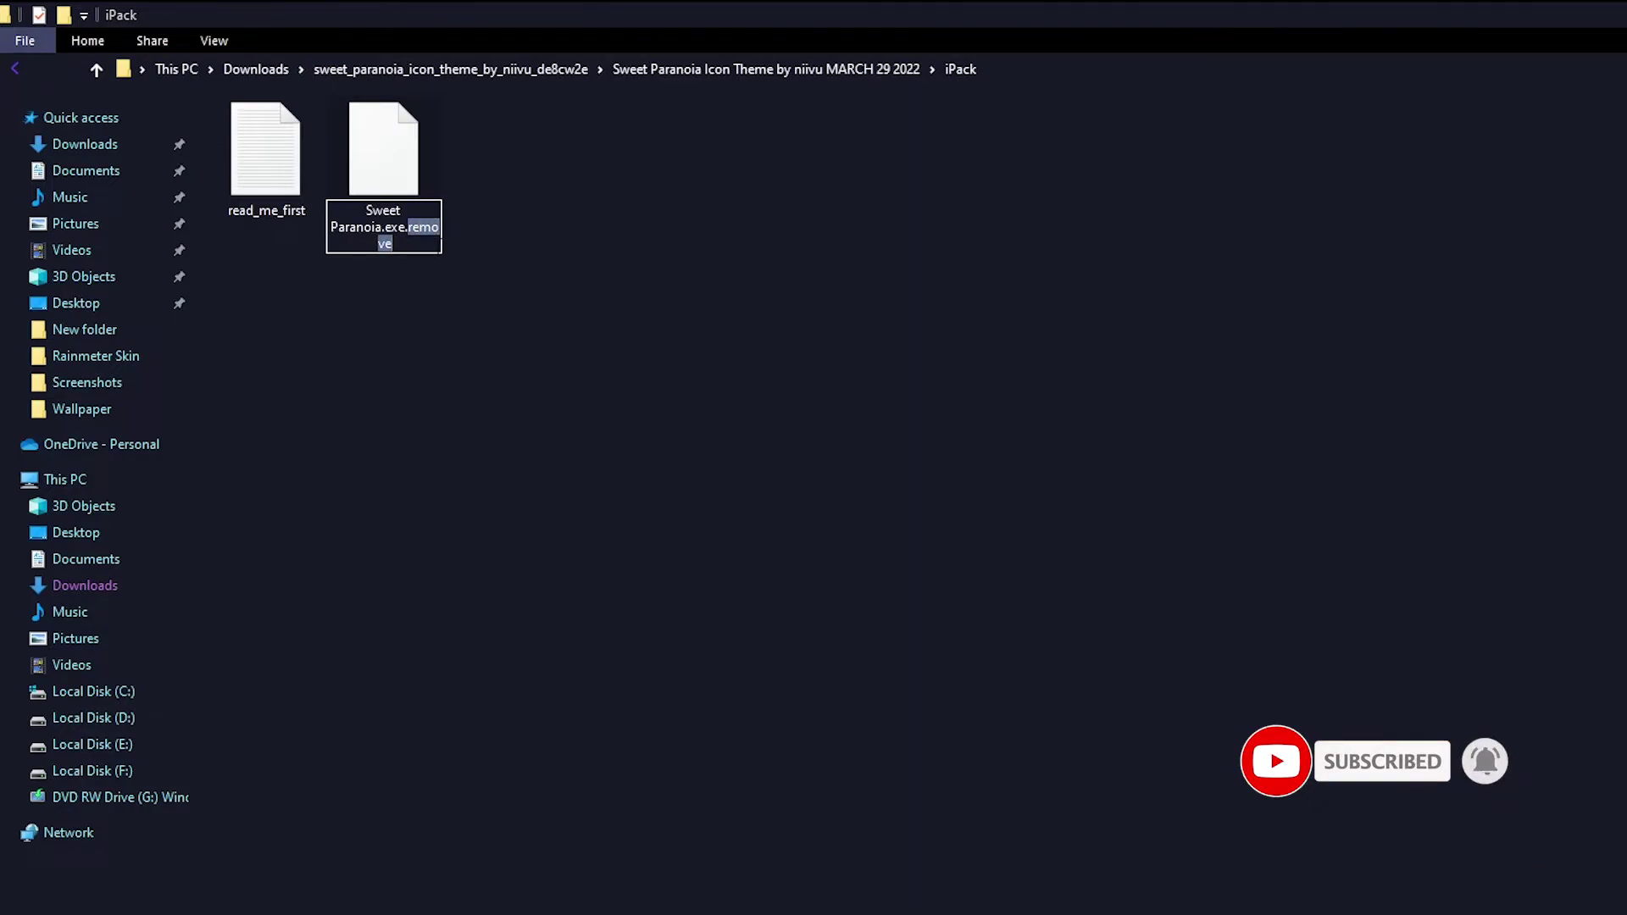
pyautogui.press('BackSpace')
pyautogui.press('BackSpace')
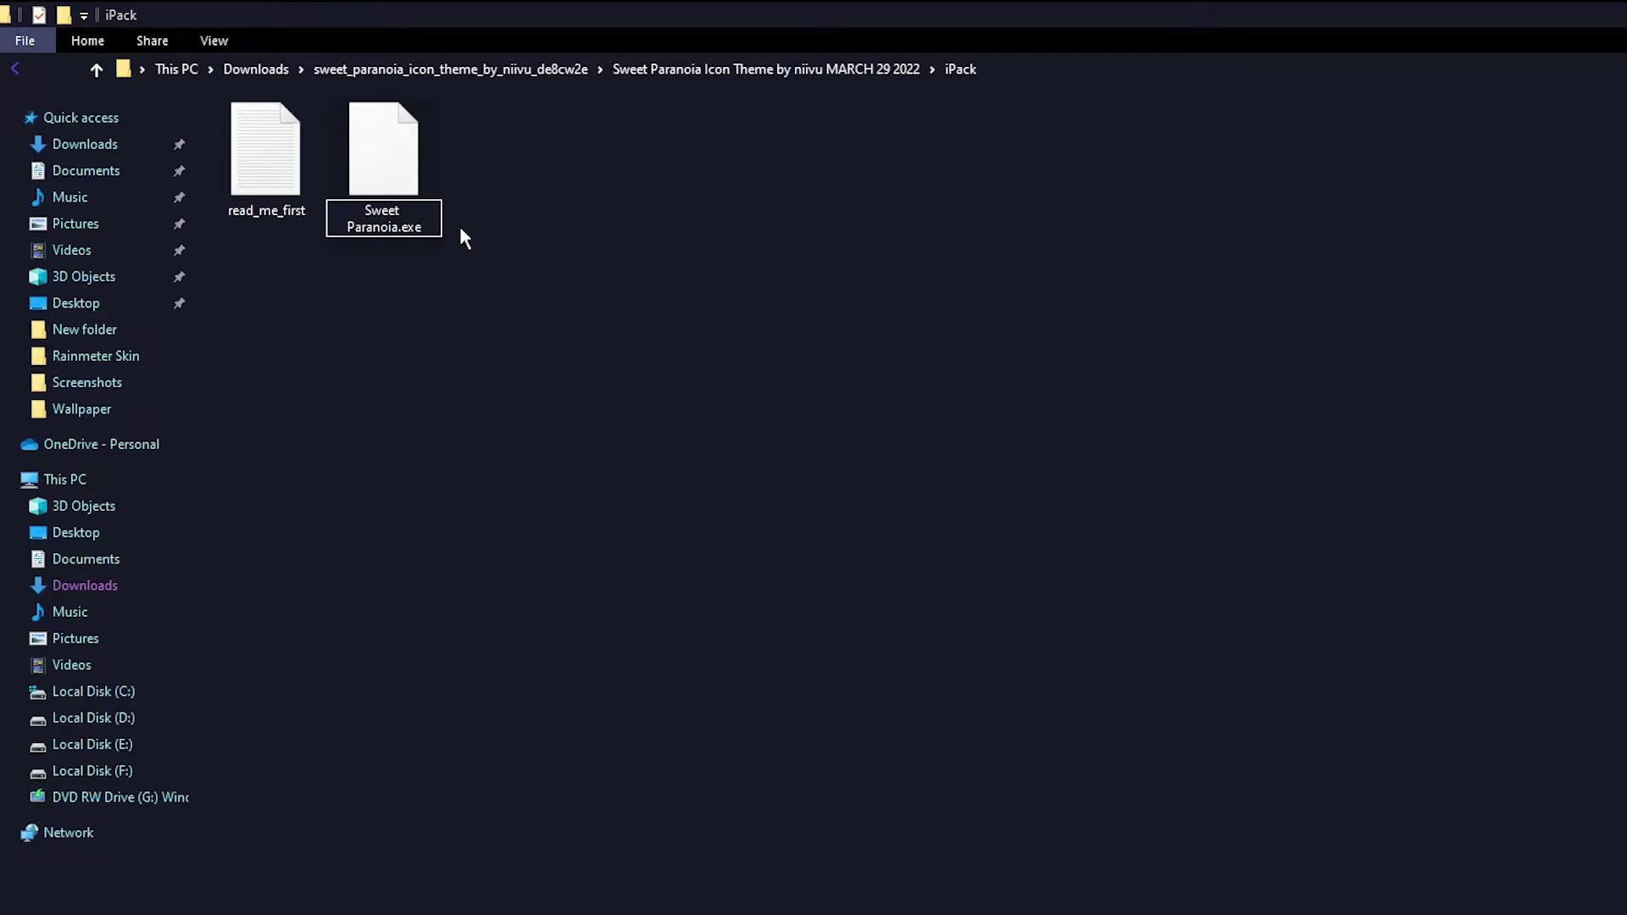
pyautogui.press('Return')
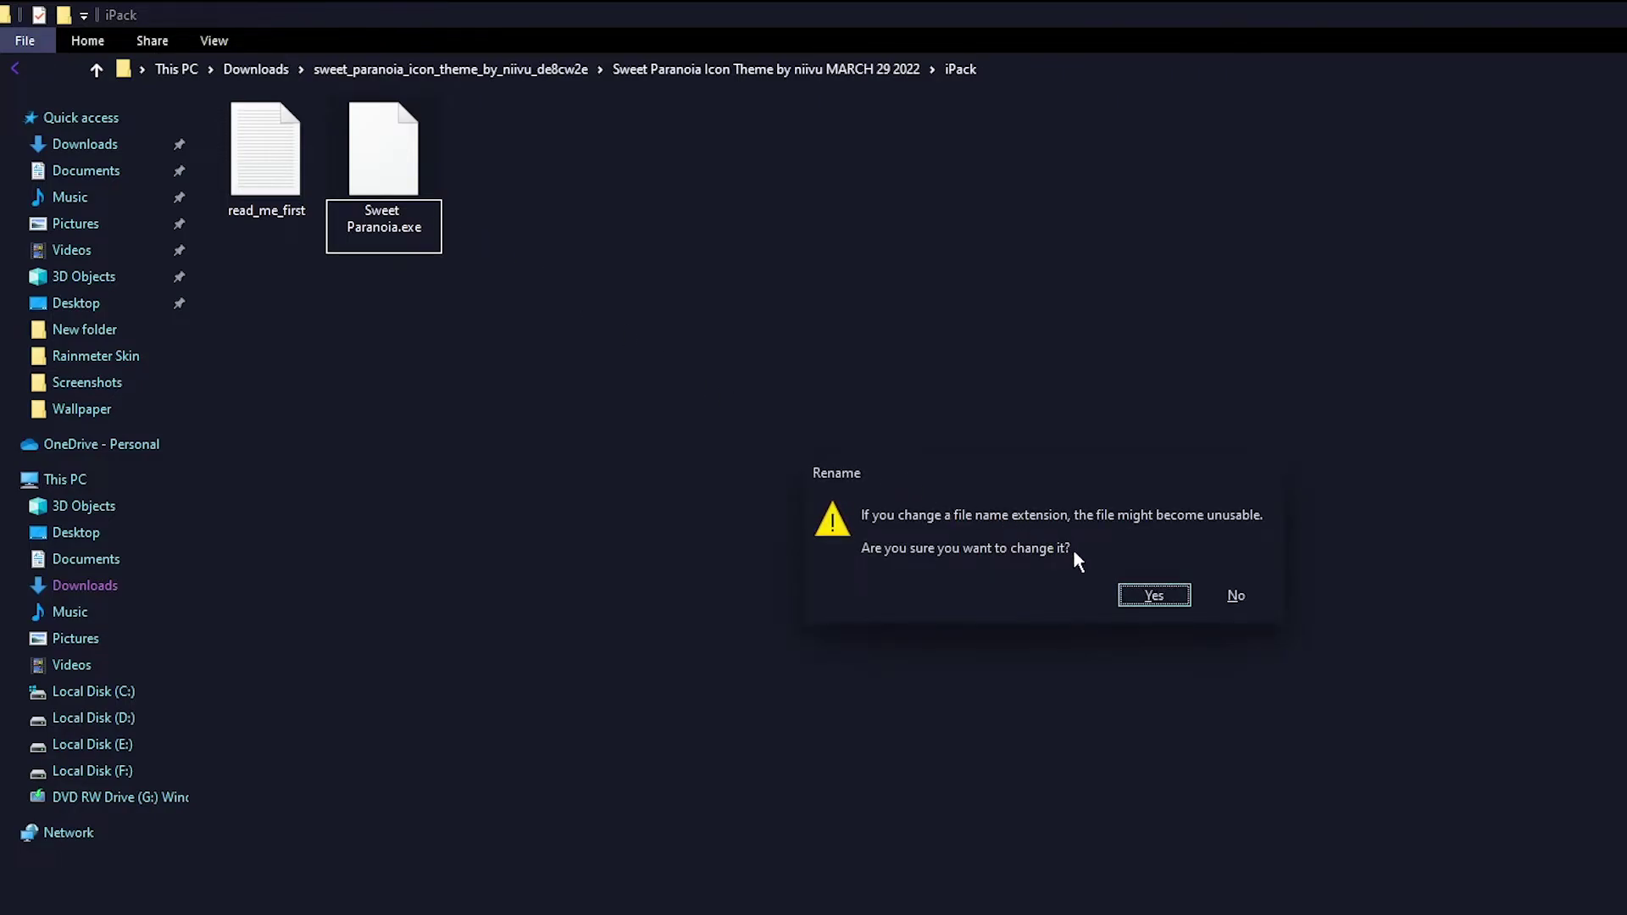
pyautogui.click(1135, 594)
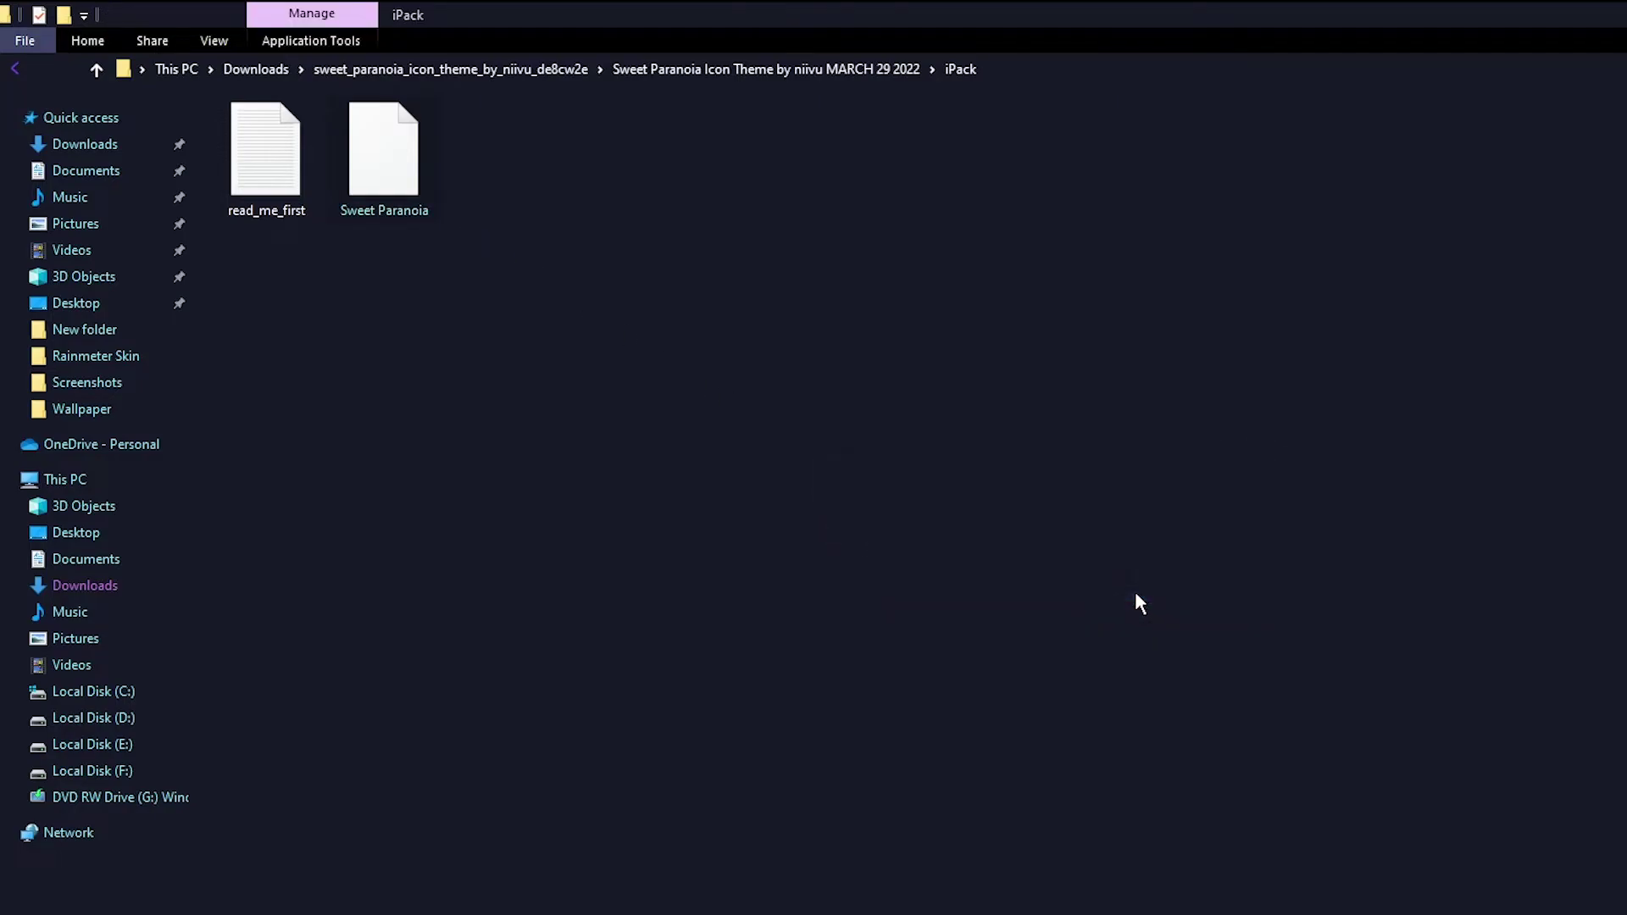
# Step: Run Sweet Paranoia as administrator and install the icon pack, accepting the agreement, patching all files and making a restore point
pyautogui.rightClick(391, 167)
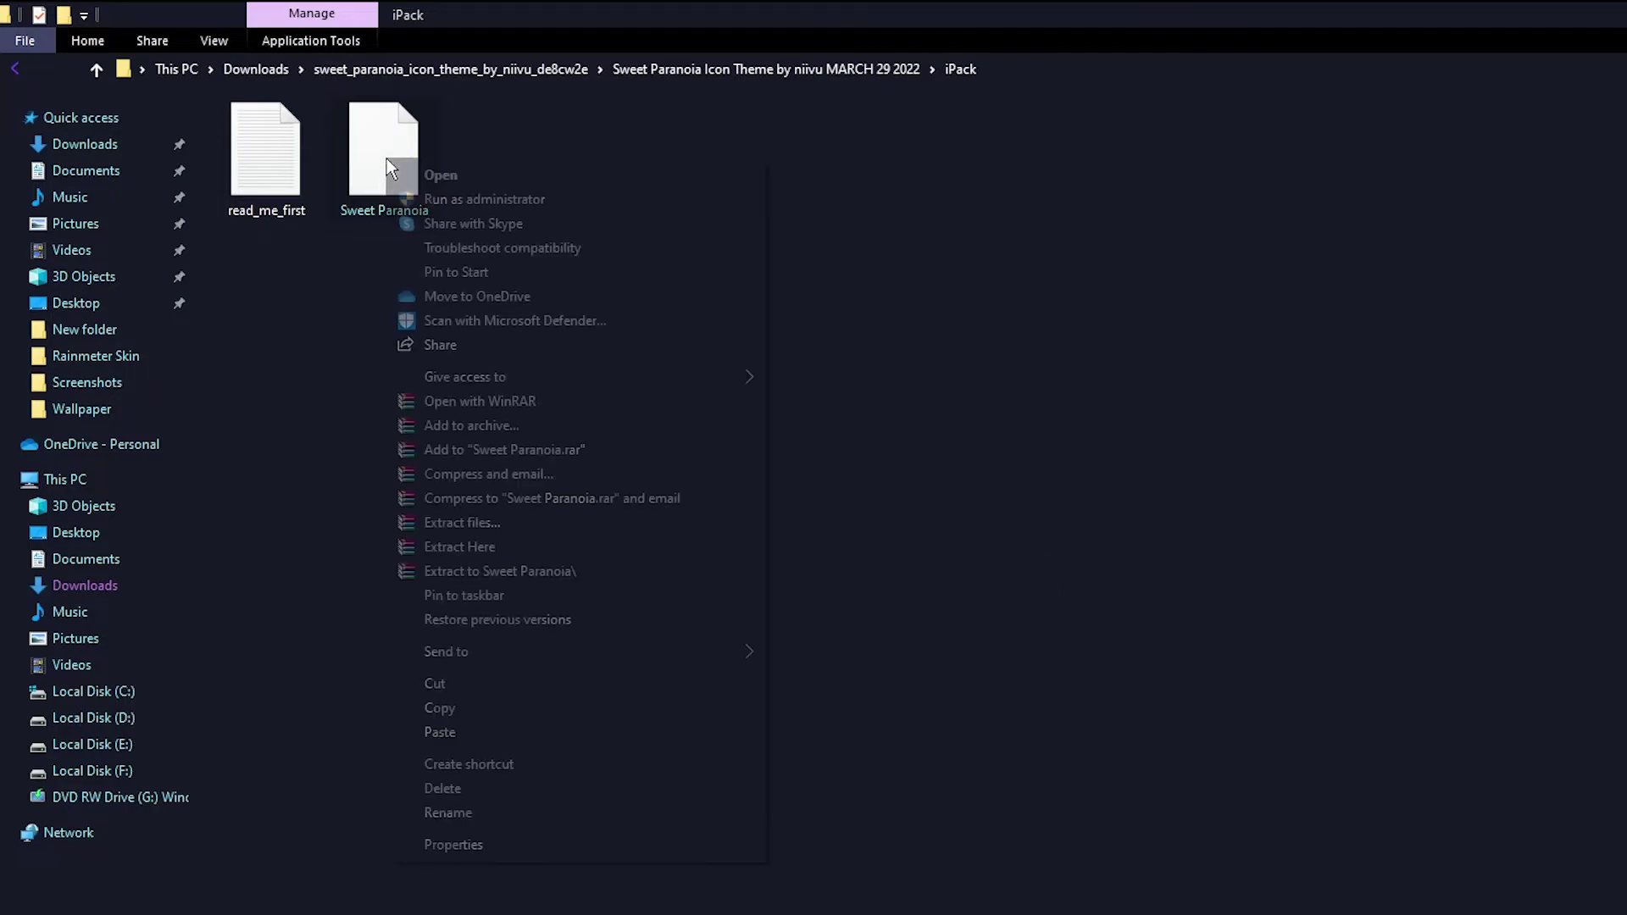
pyautogui.click(486, 198)
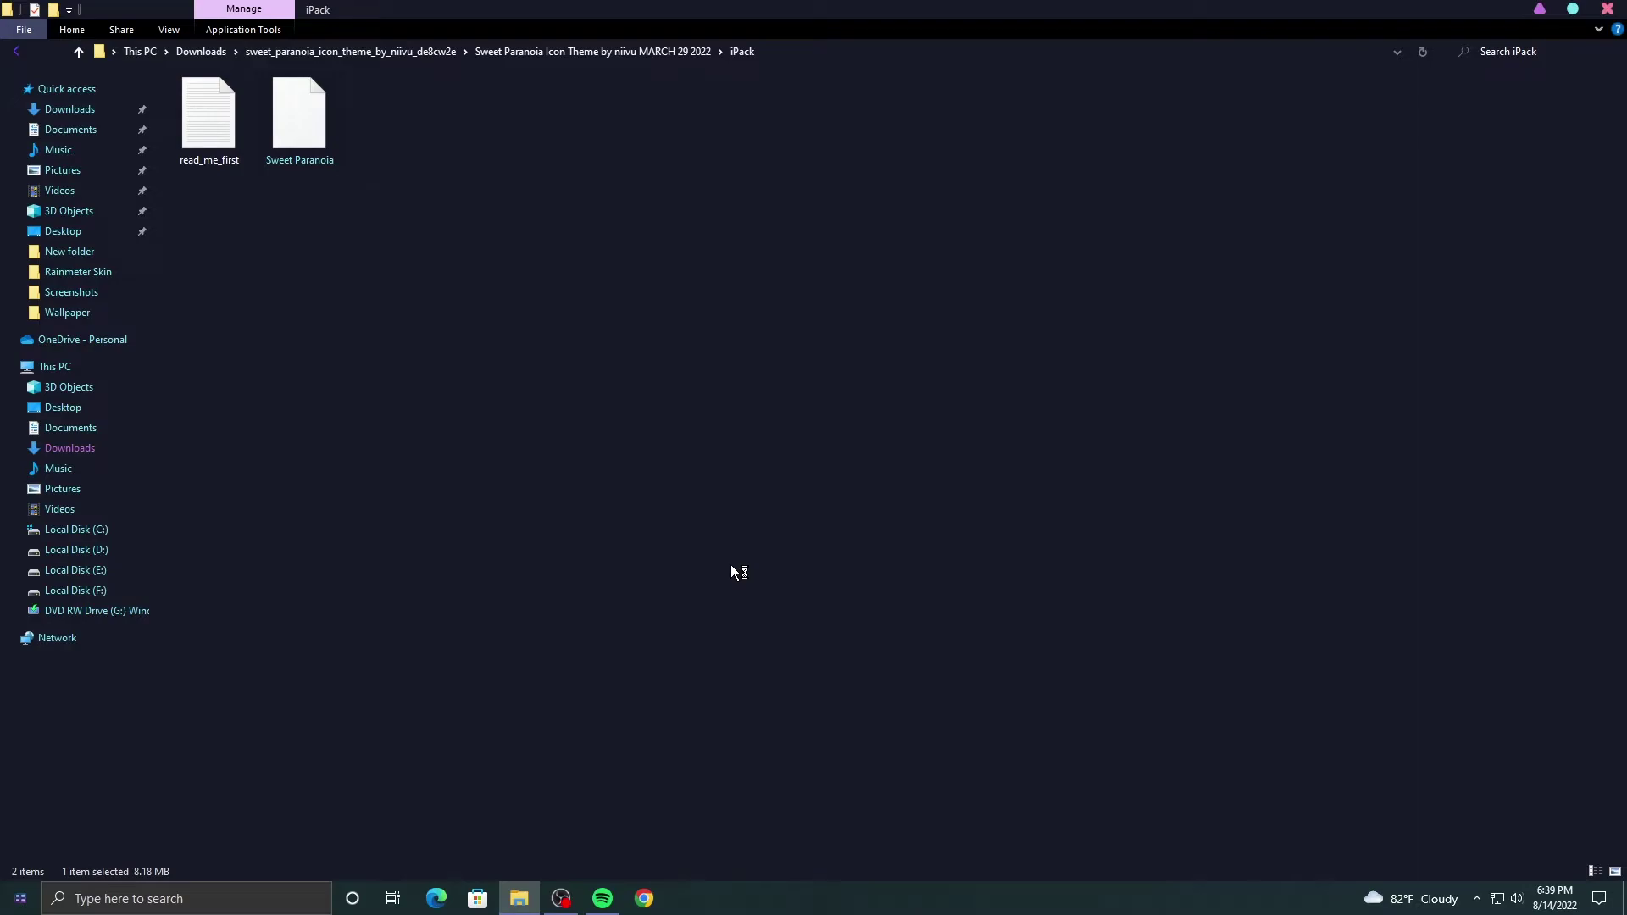
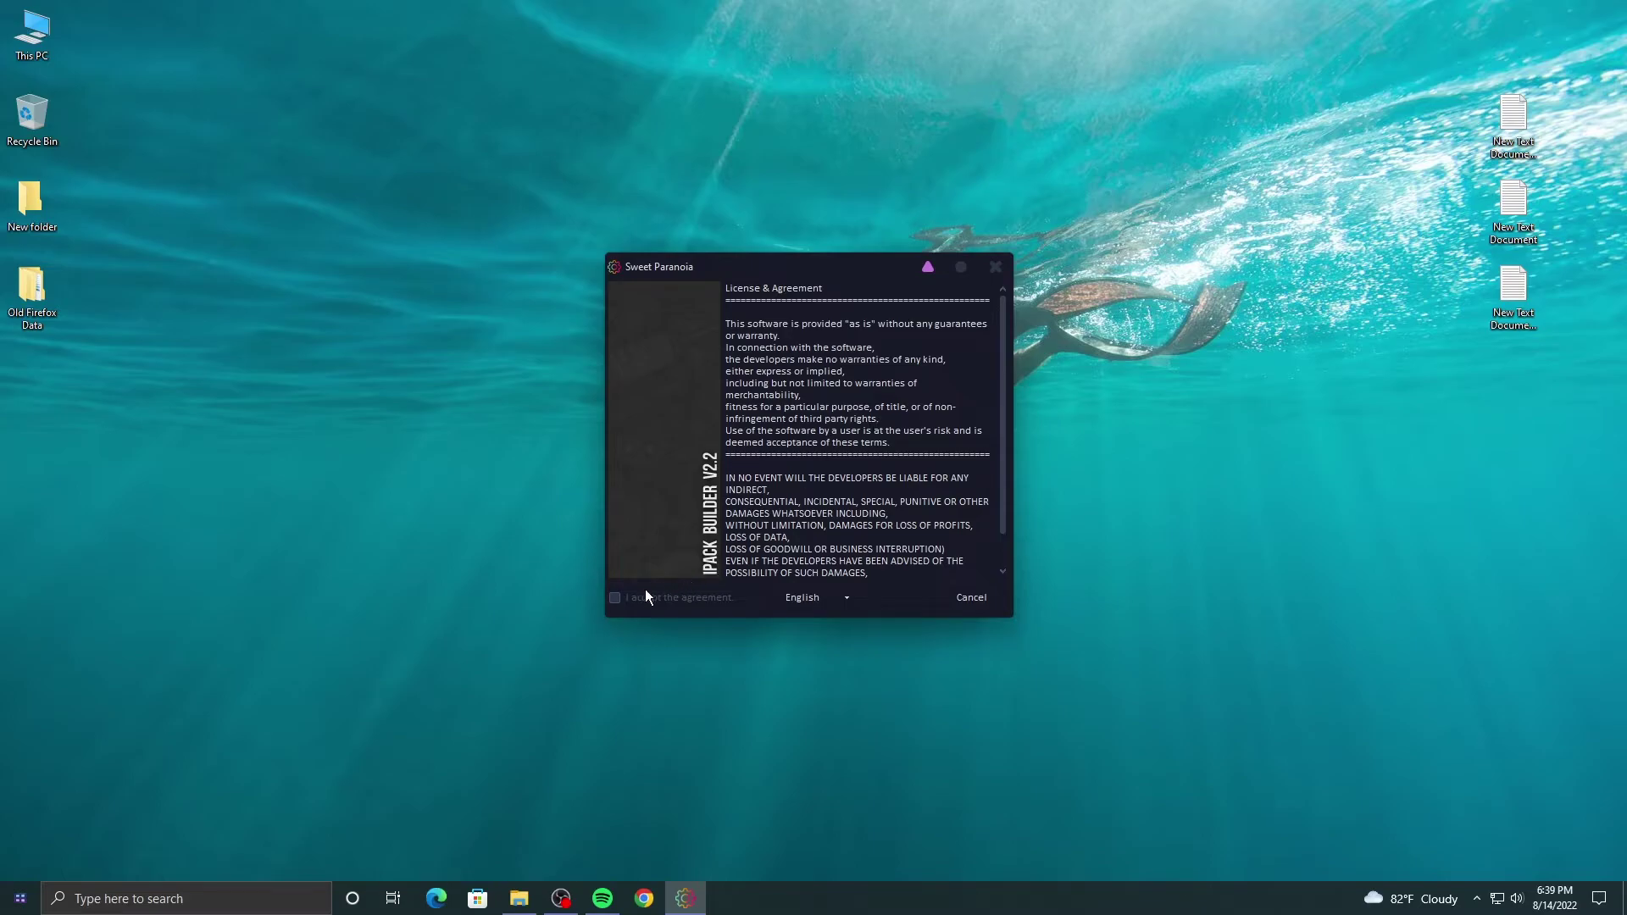
pyautogui.click(624, 600)
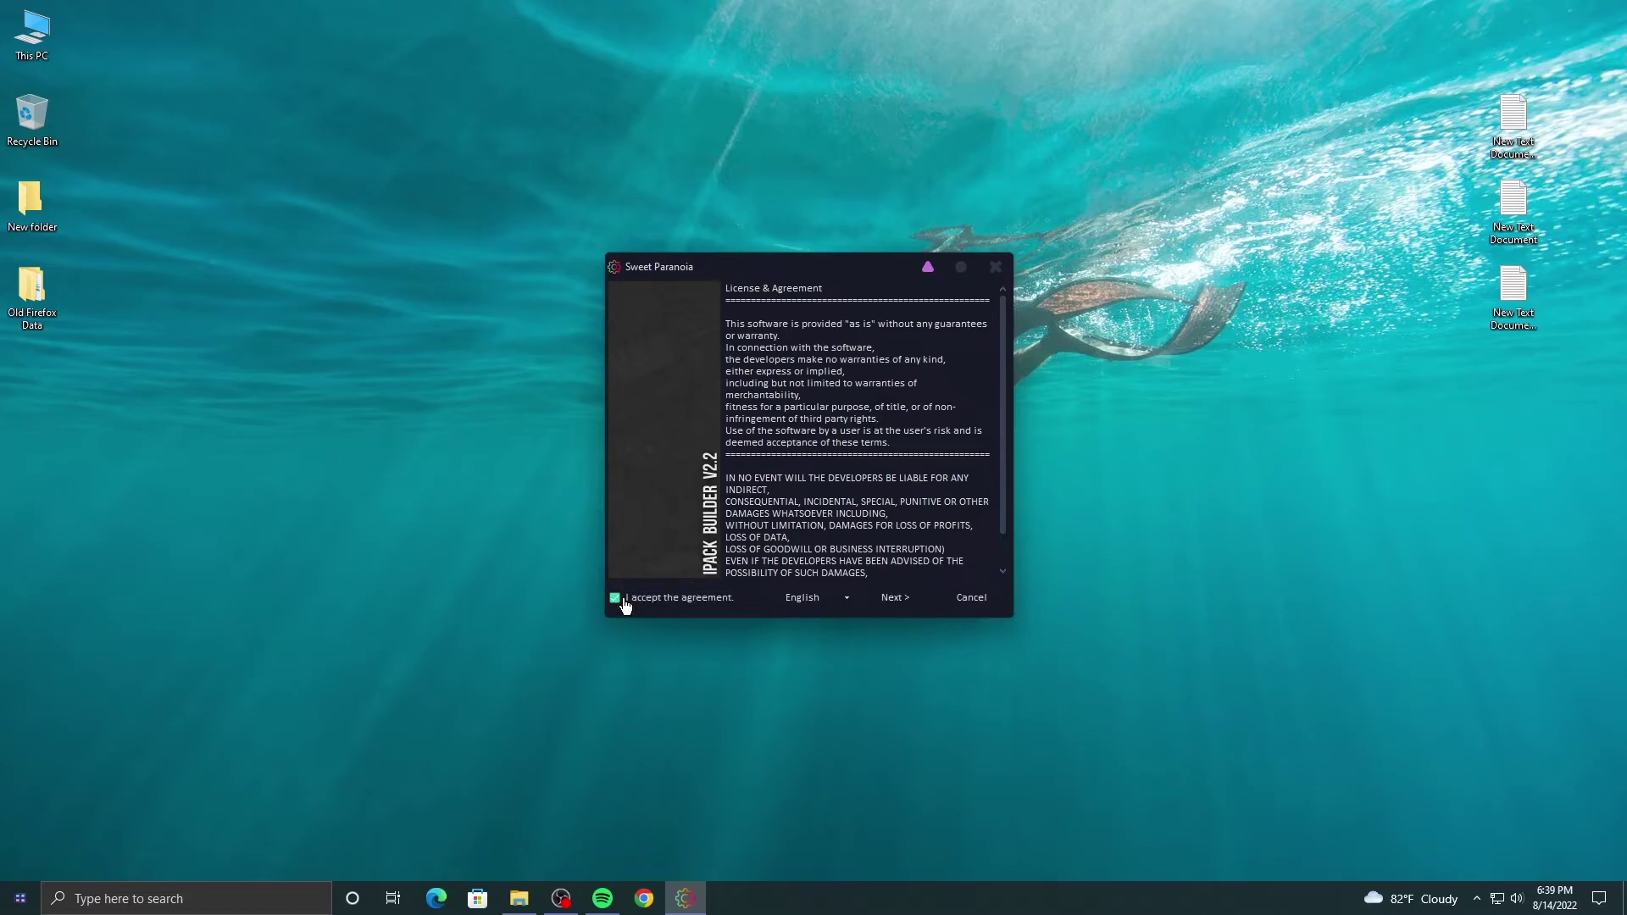
pyautogui.click(890, 602)
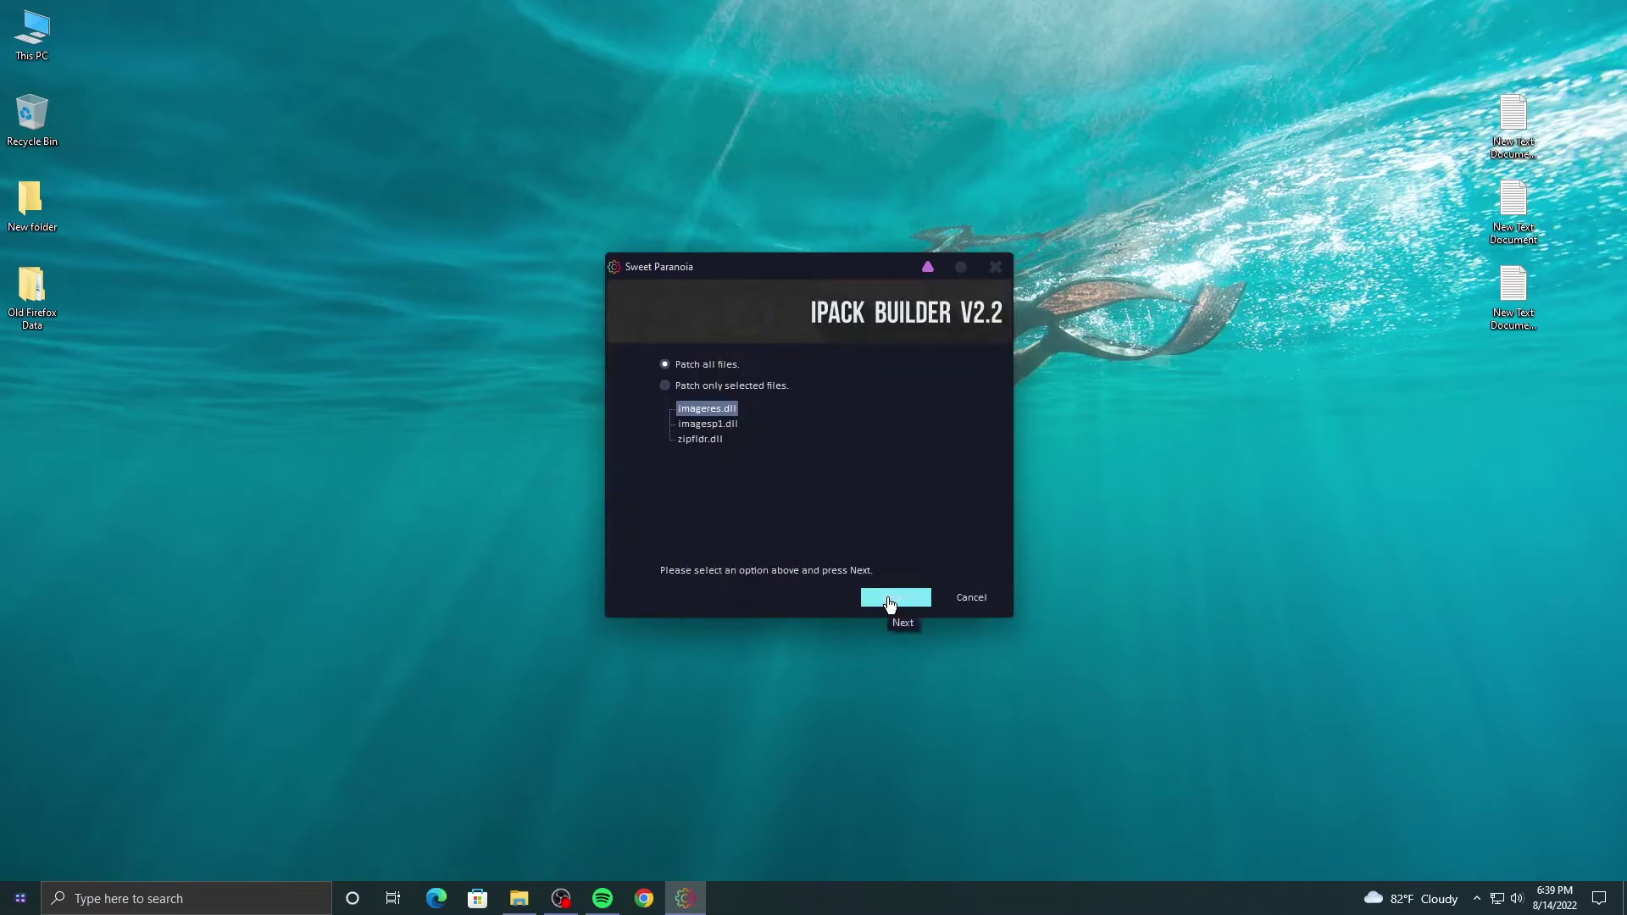
pyautogui.click(889, 600)
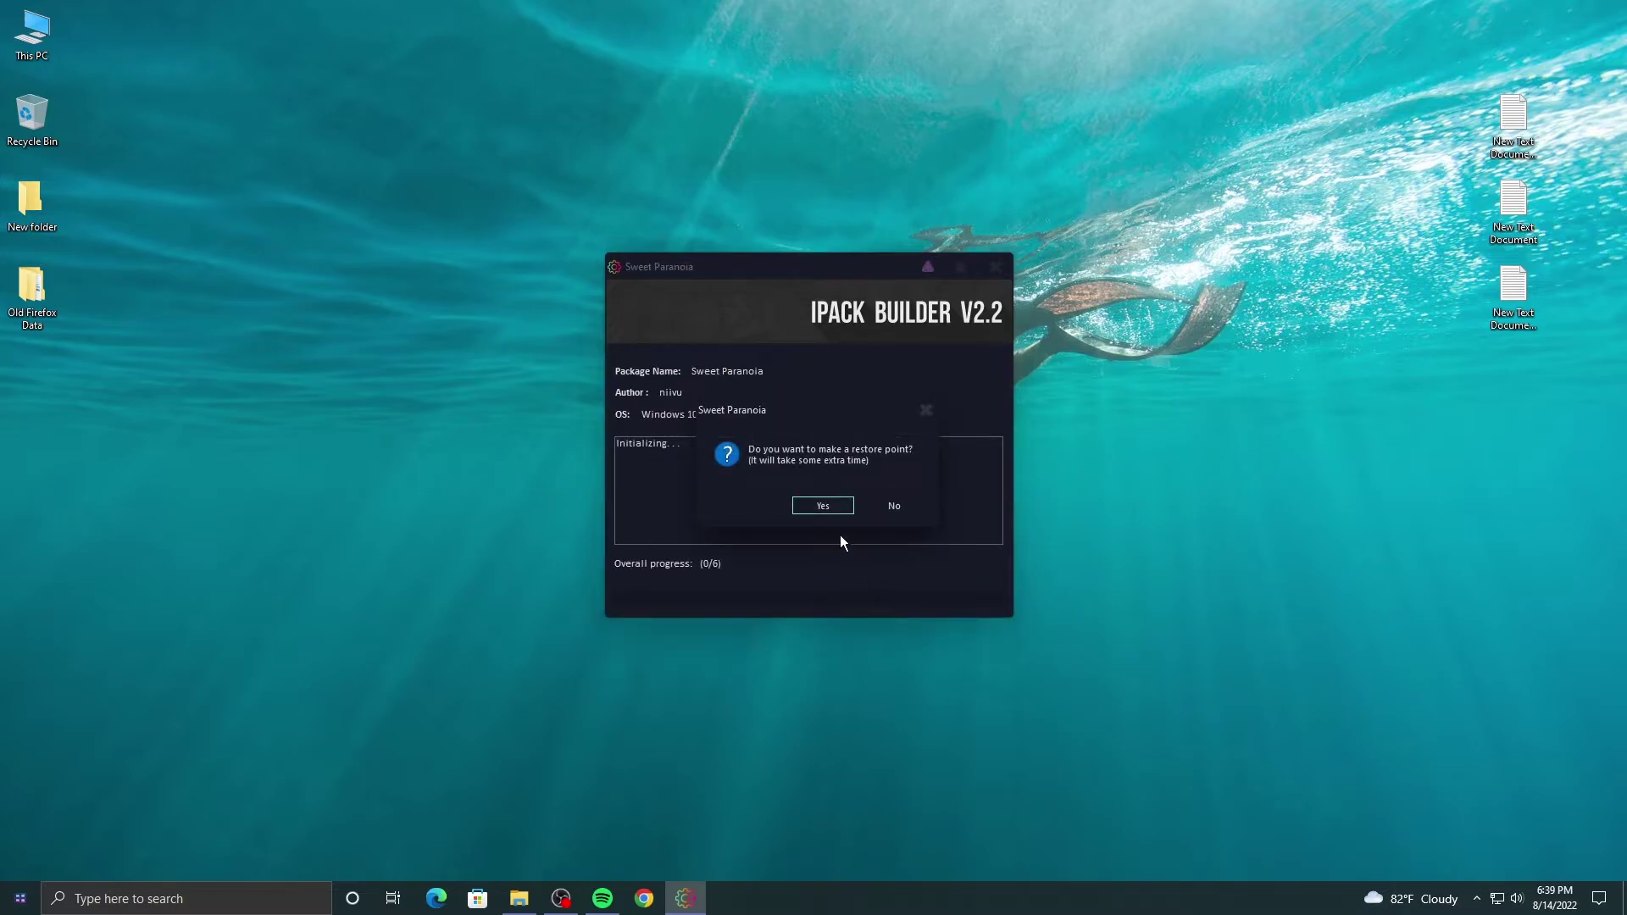
pyautogui.click(819, 506)
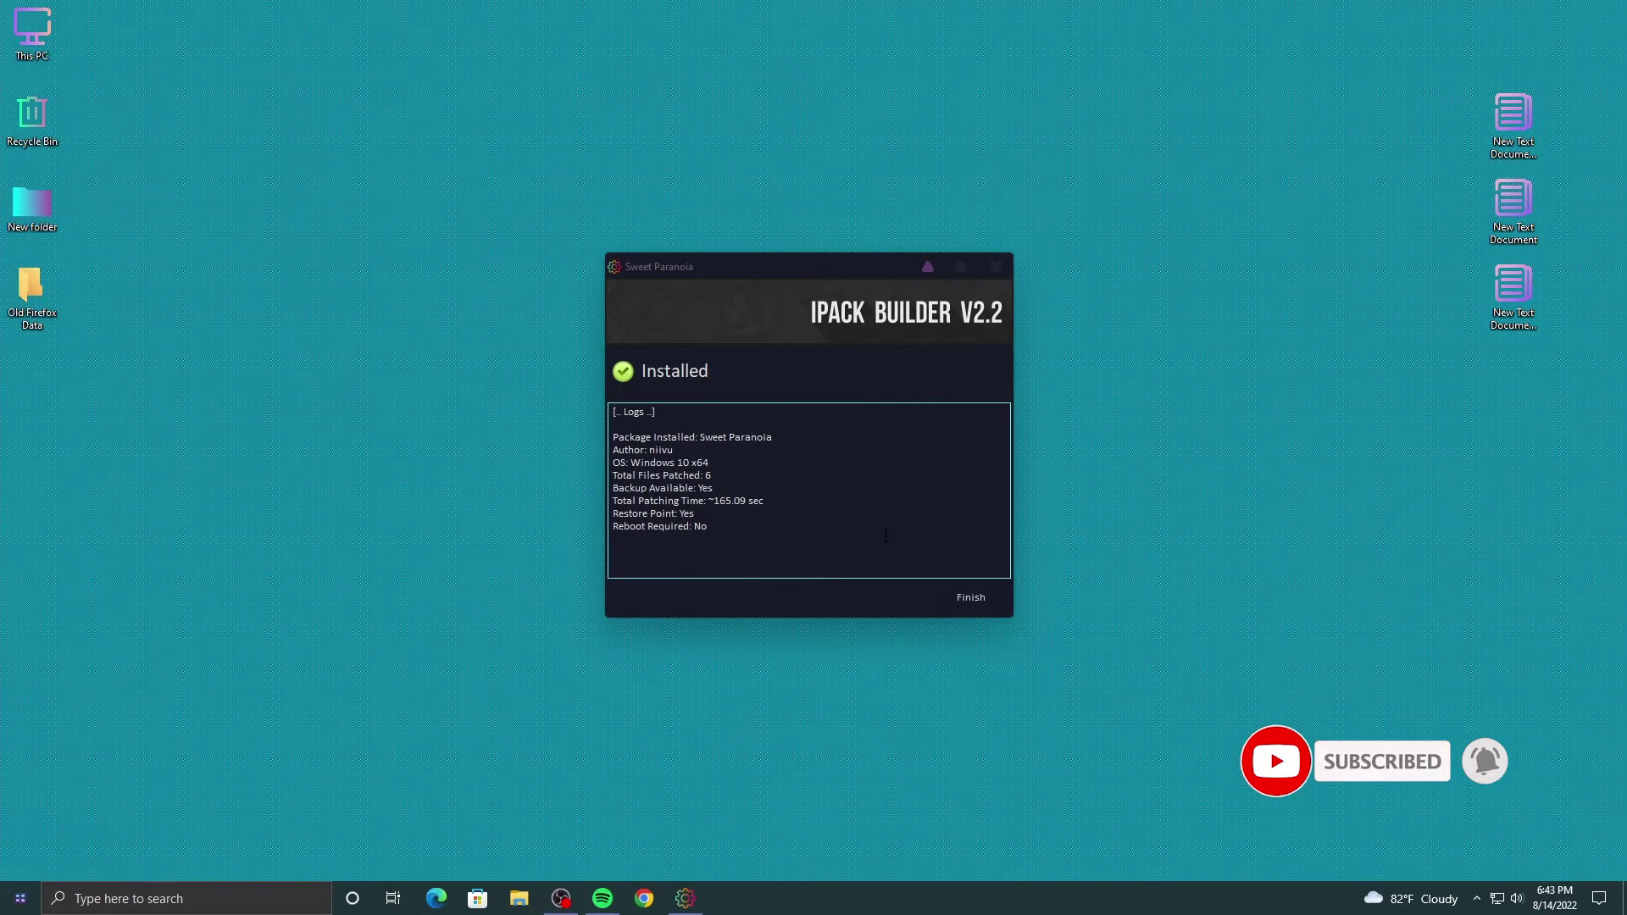
pyautogui.click(958, 606)
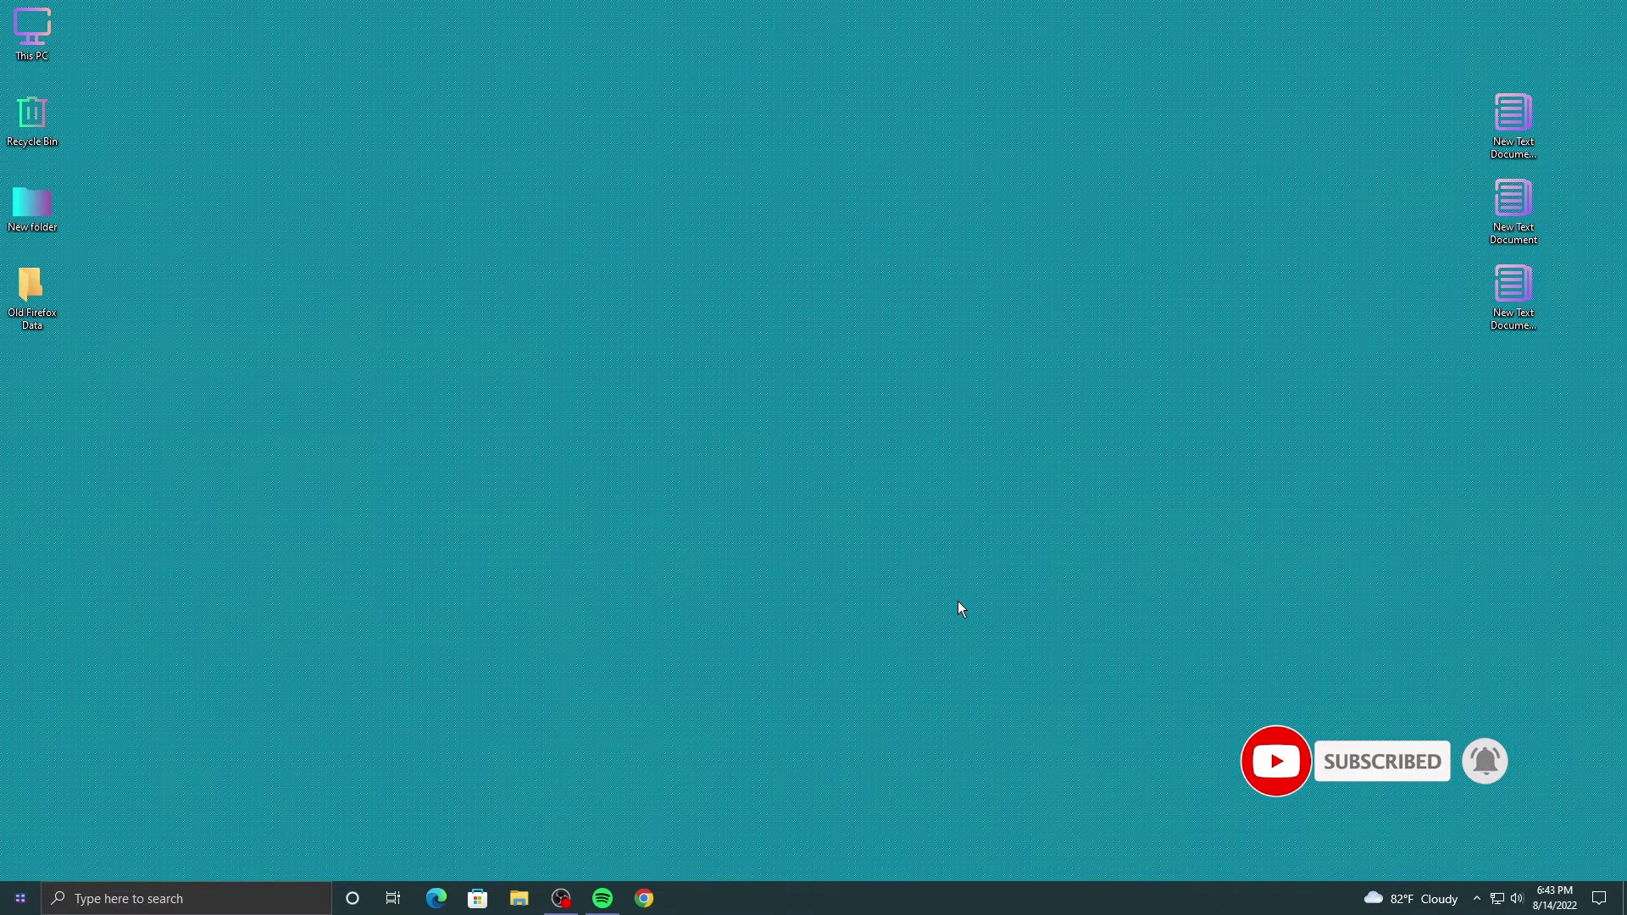
# Step: Examine the new icons in This PC, and extract the Best Windows Theme For You archive in Downloads to its own folder
pyautogui.click(519, 899)
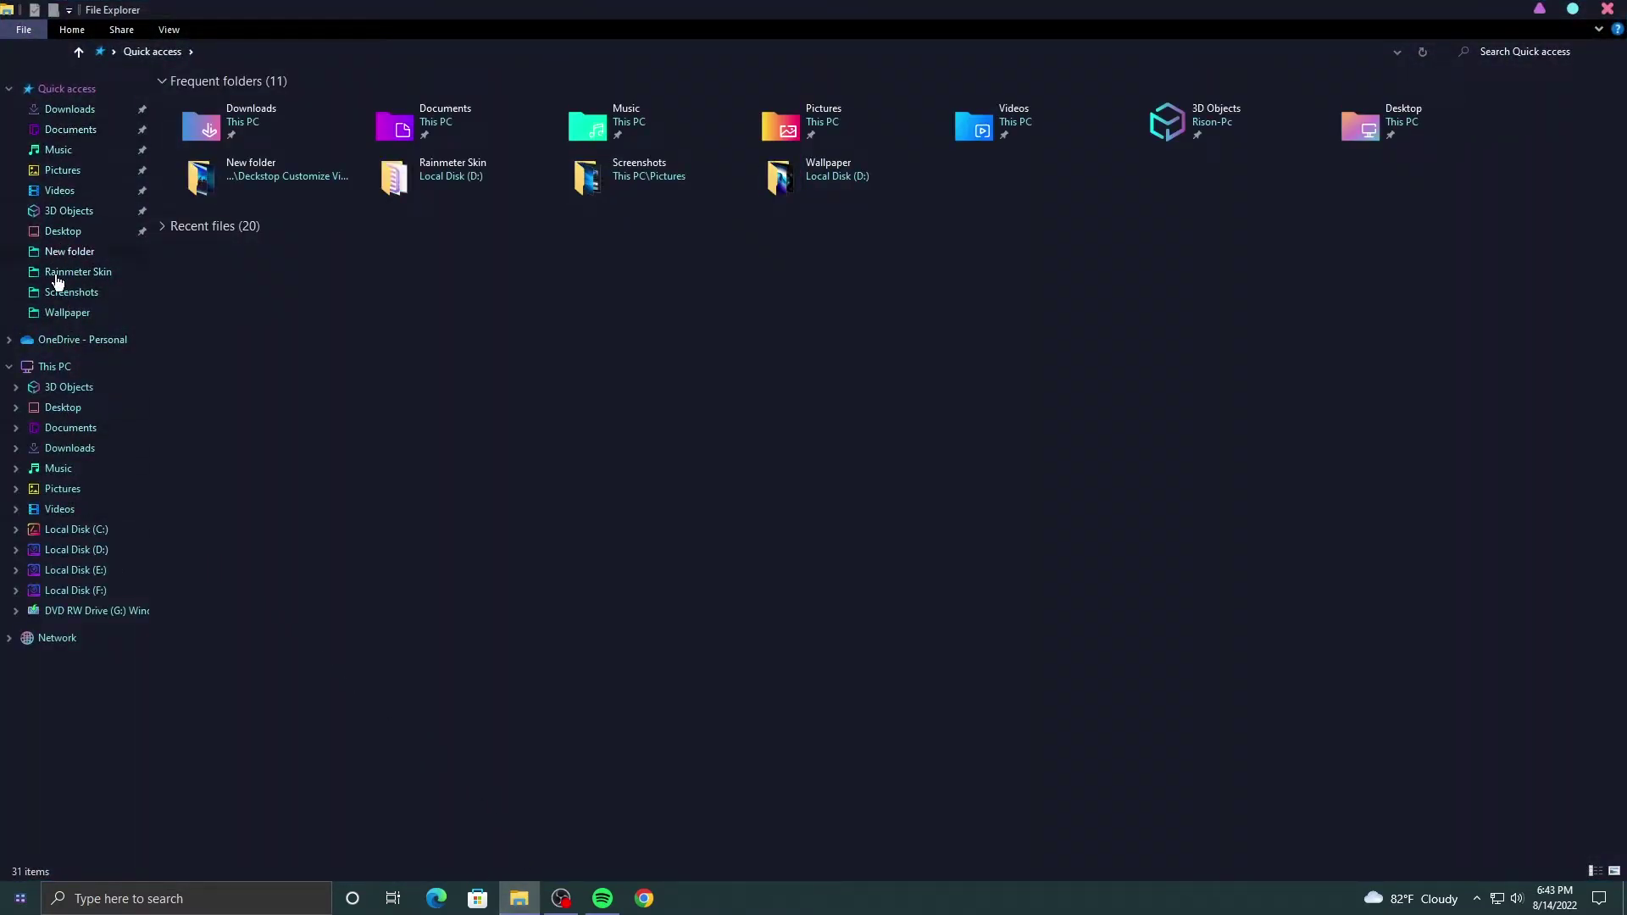
pyautogui.click(56, 367)
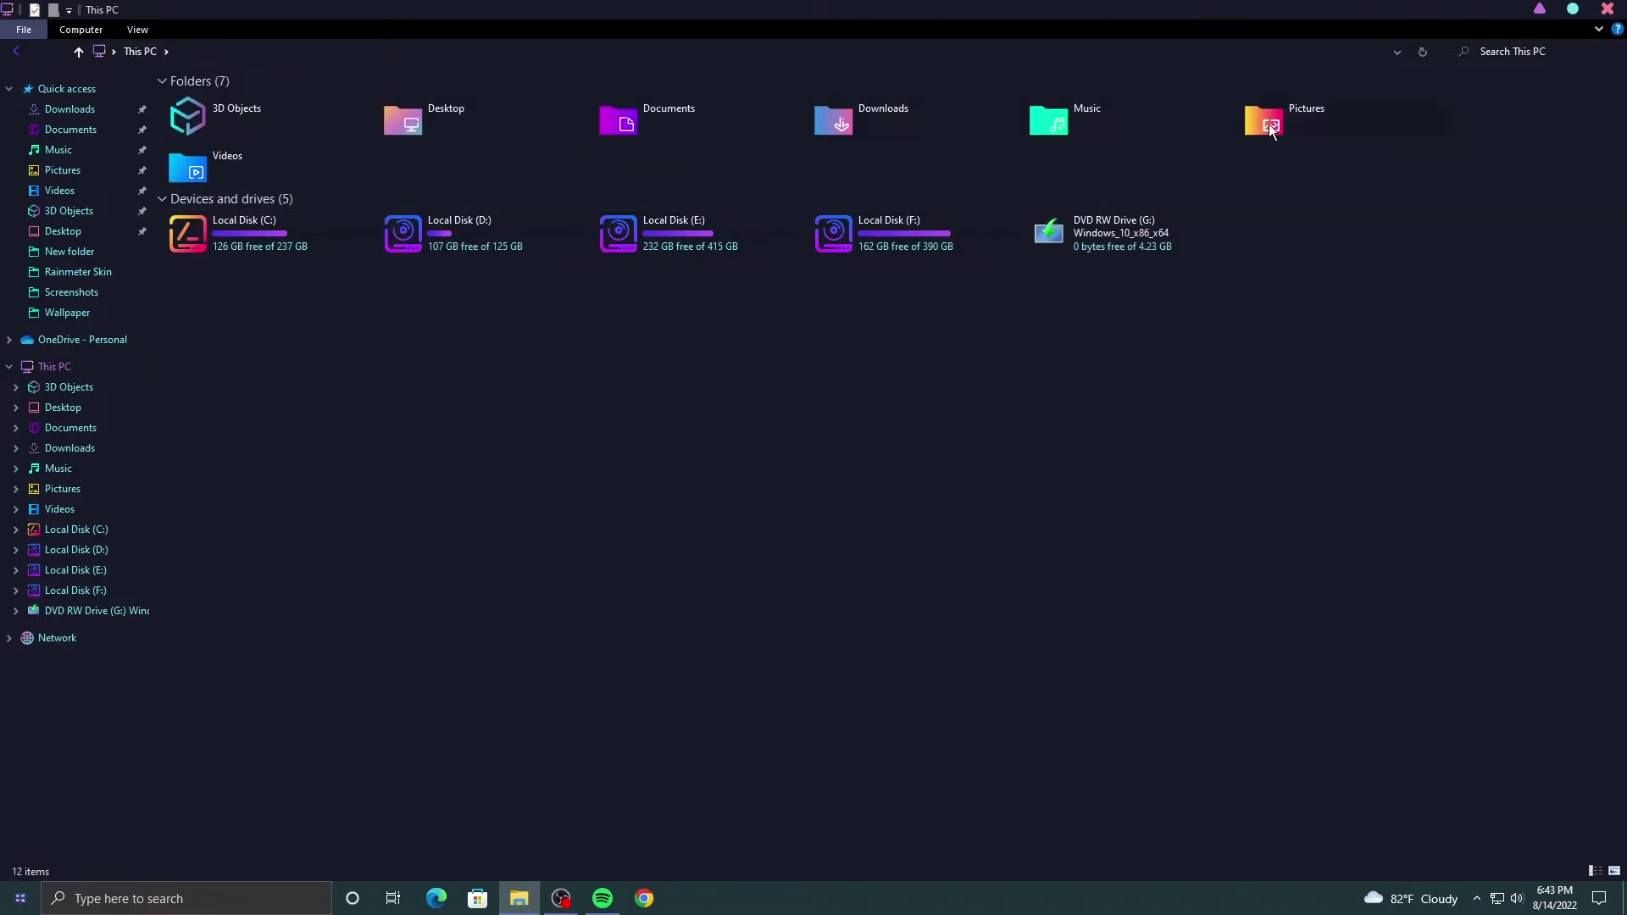
pyautogui.click(89, 111)
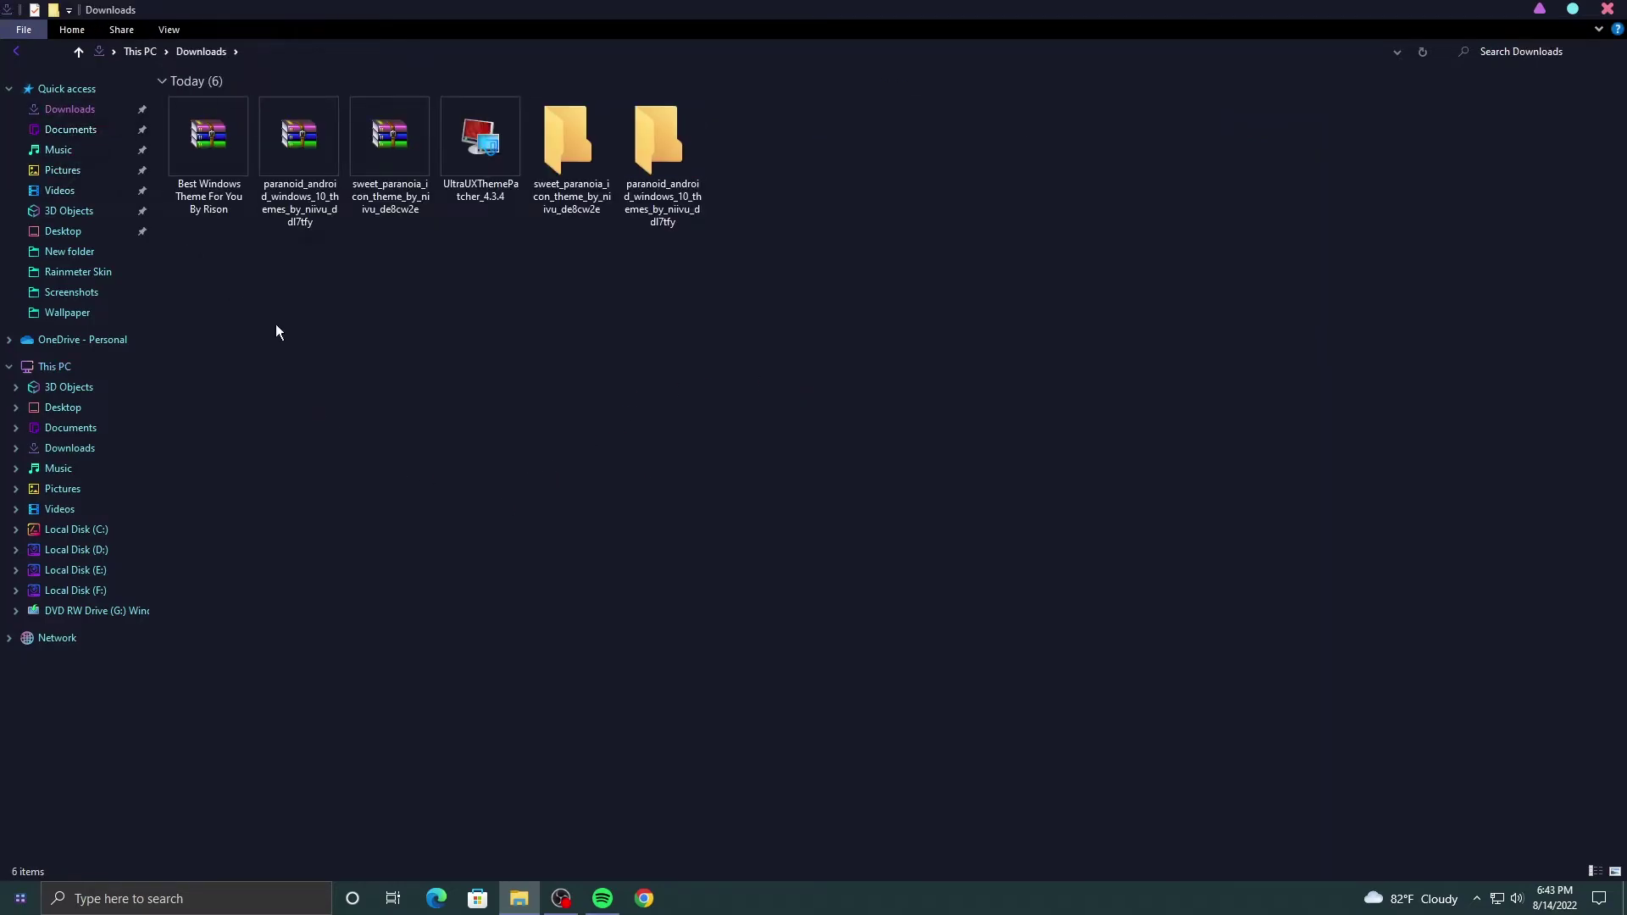
pyautogui.click(219, 166)
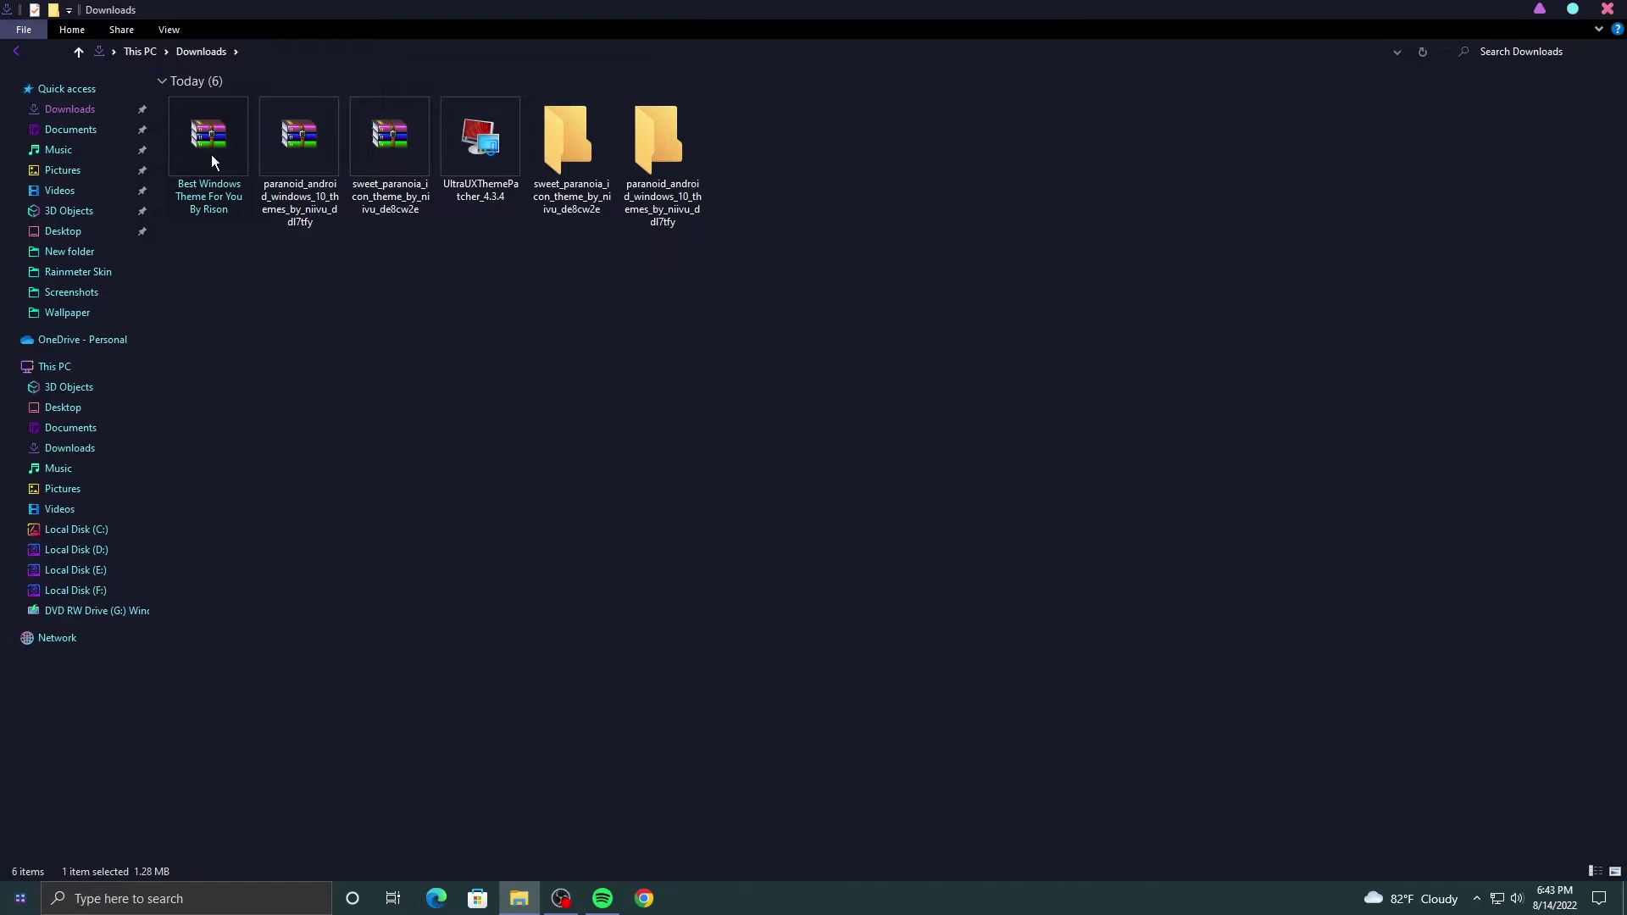
pyautogui.rightClick(211, 154)
pyautogui.click(266, 224)
pyautogui.click(846, 623)
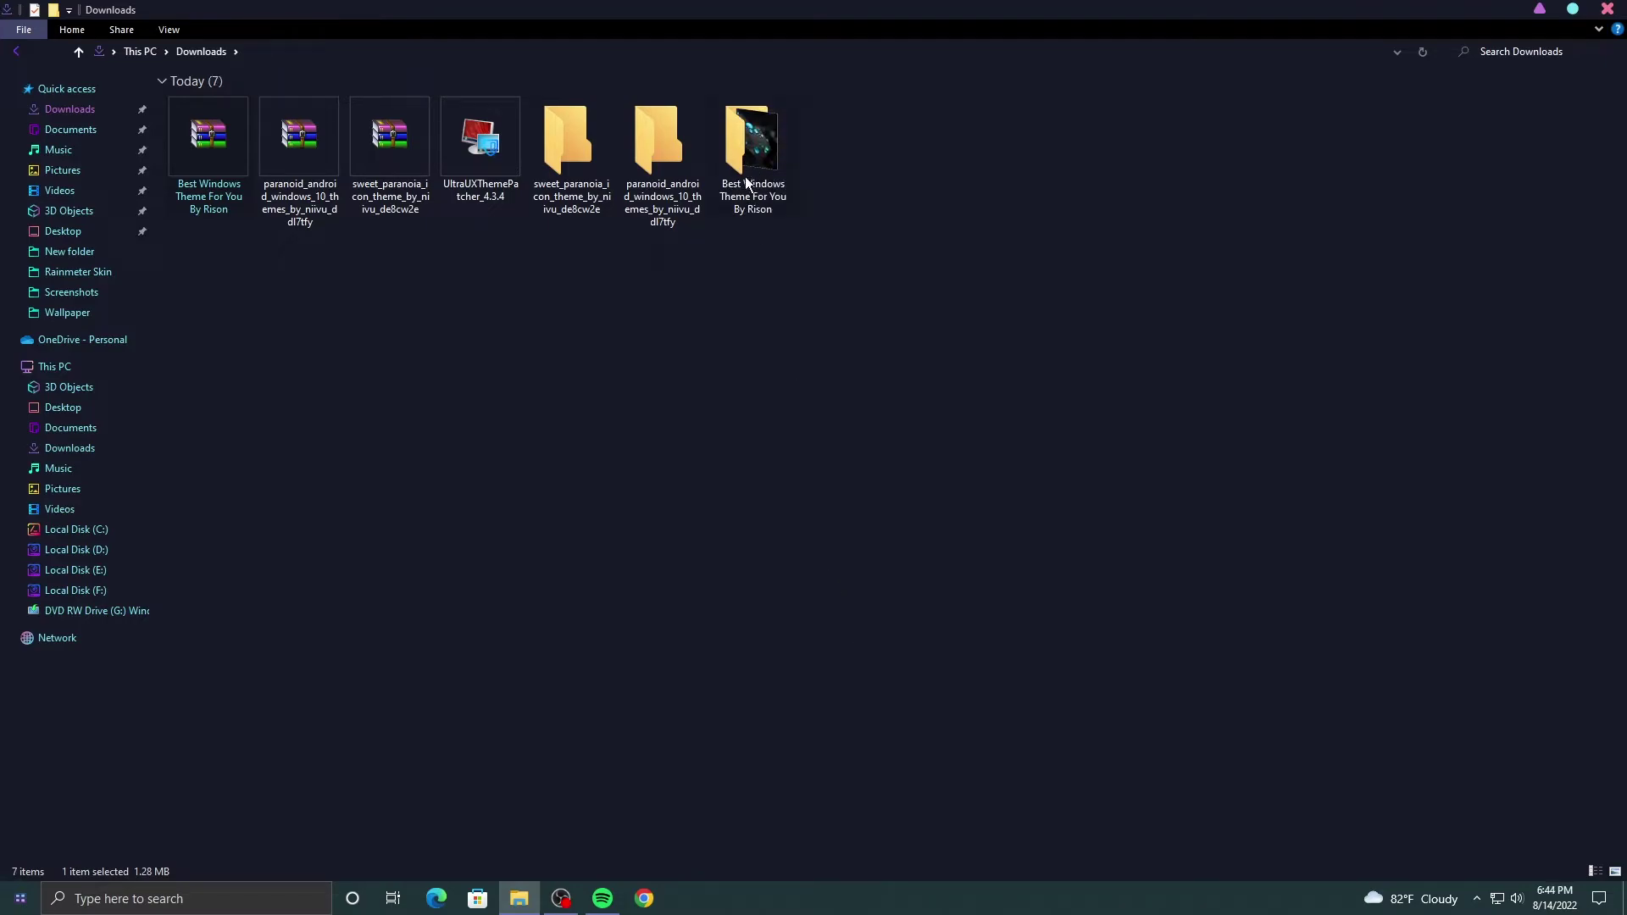
# Step: Set wallpaperflare.com_wallpaper from the extracted Best Windows Theme For You By Rison folder as the desktop background and refresh the desktop
pyautogui.doubleClick(749, 170)
pyautogui.click(316, 136)
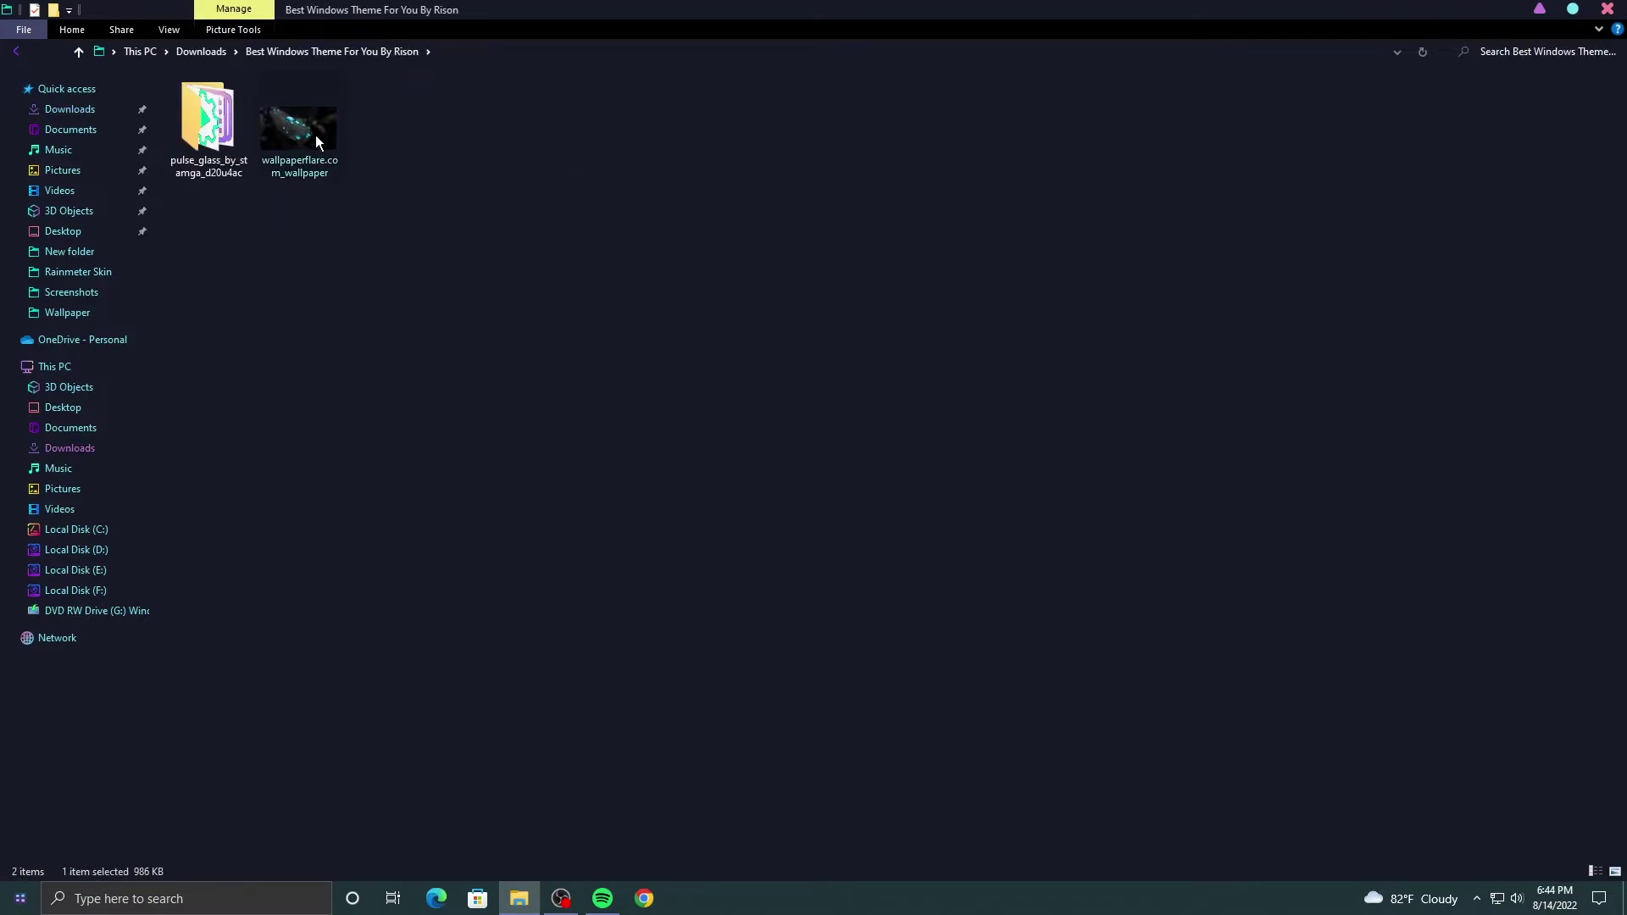
pyautogui.rightClick(302, 128)
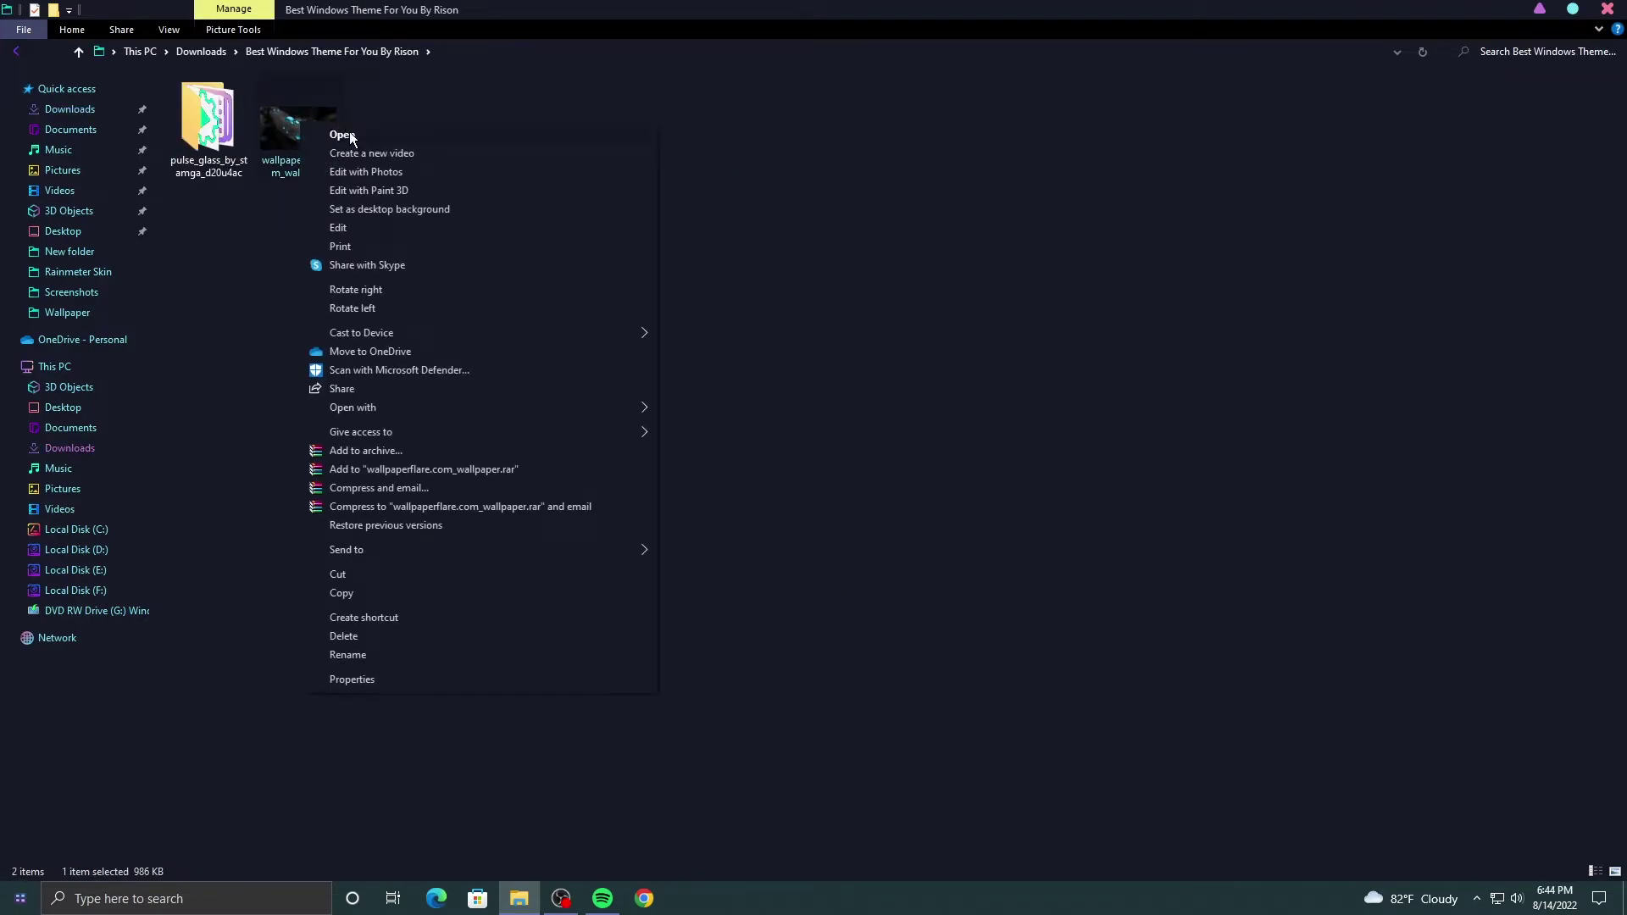
pyautogui.click(383, 210)
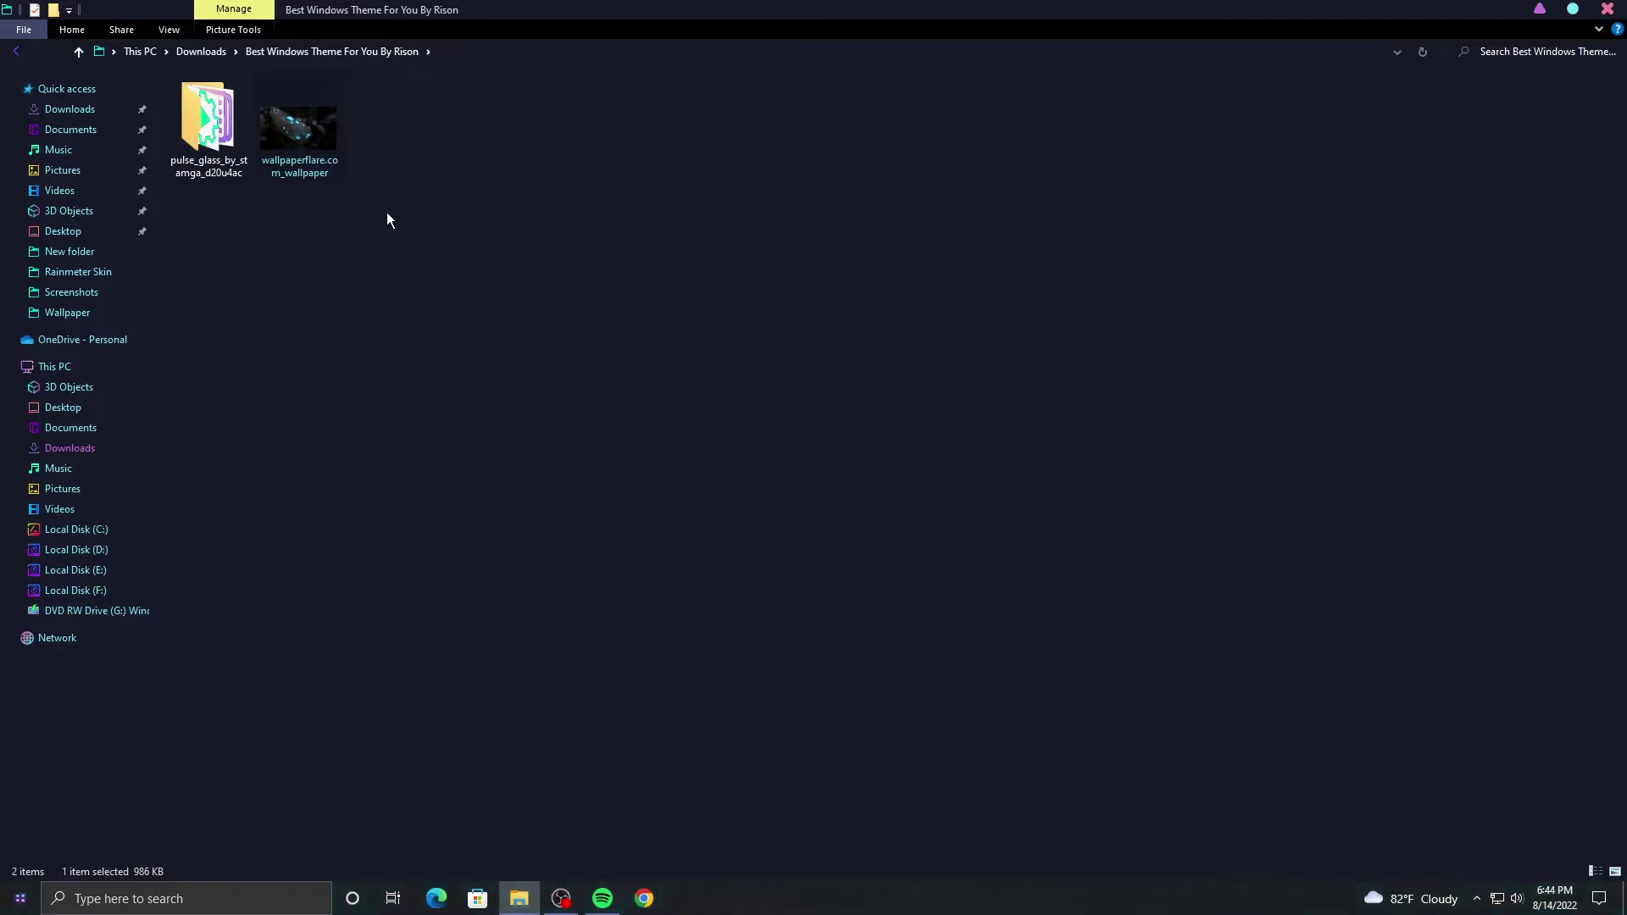
pyautogui.click(1537, 11)
pyautogui.rightClick(597, 318)
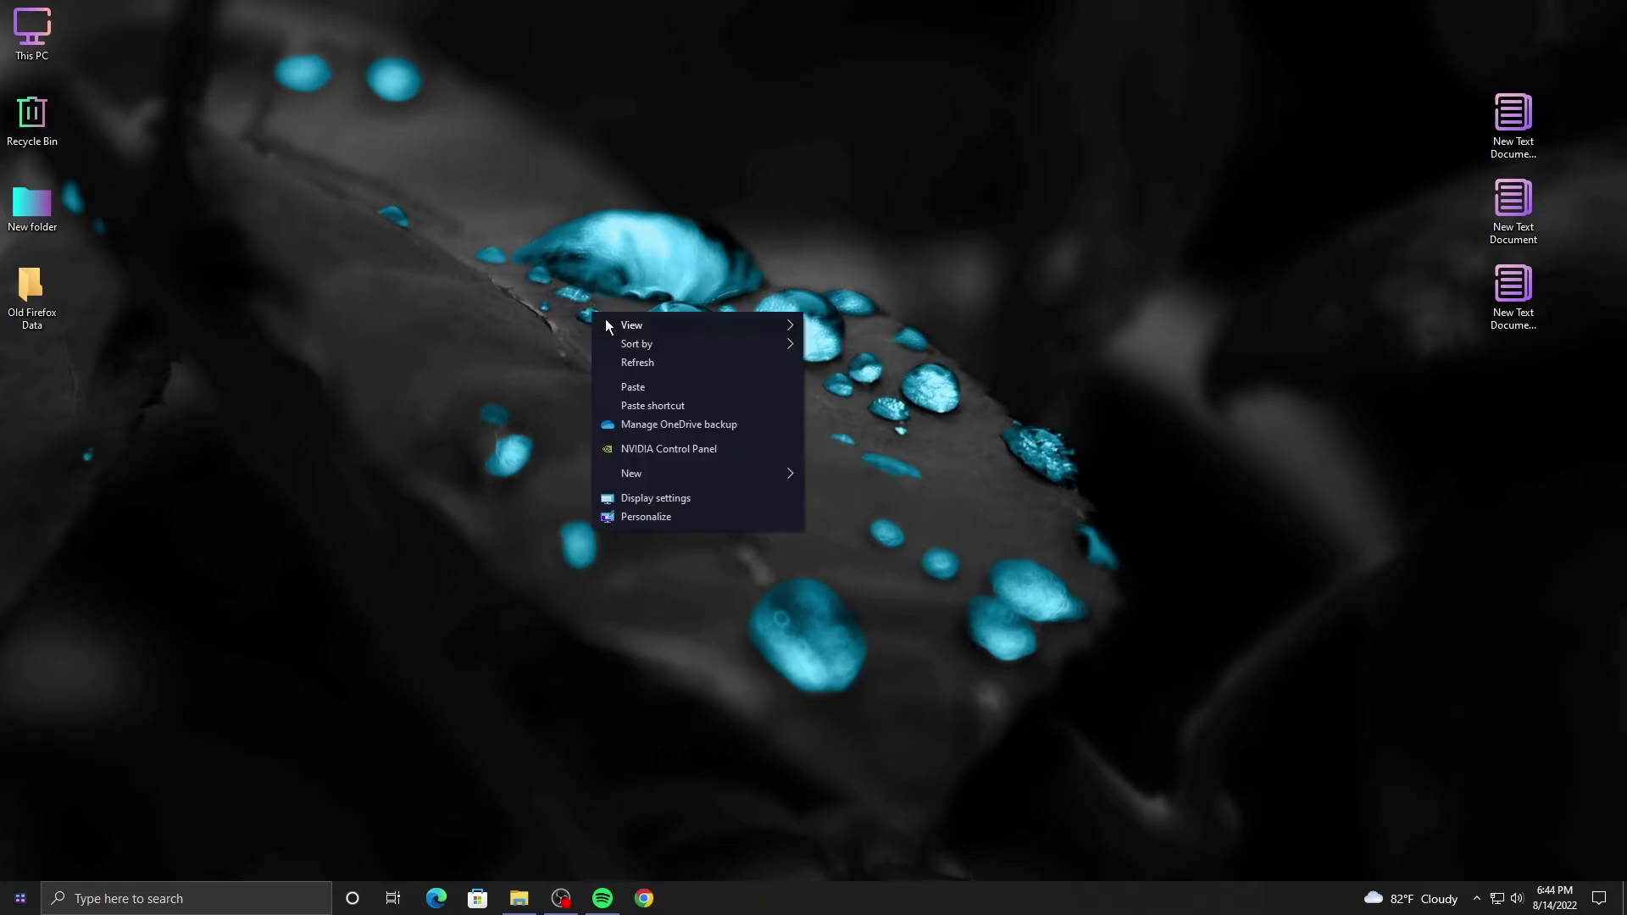
pyautogui.click(637, 362)
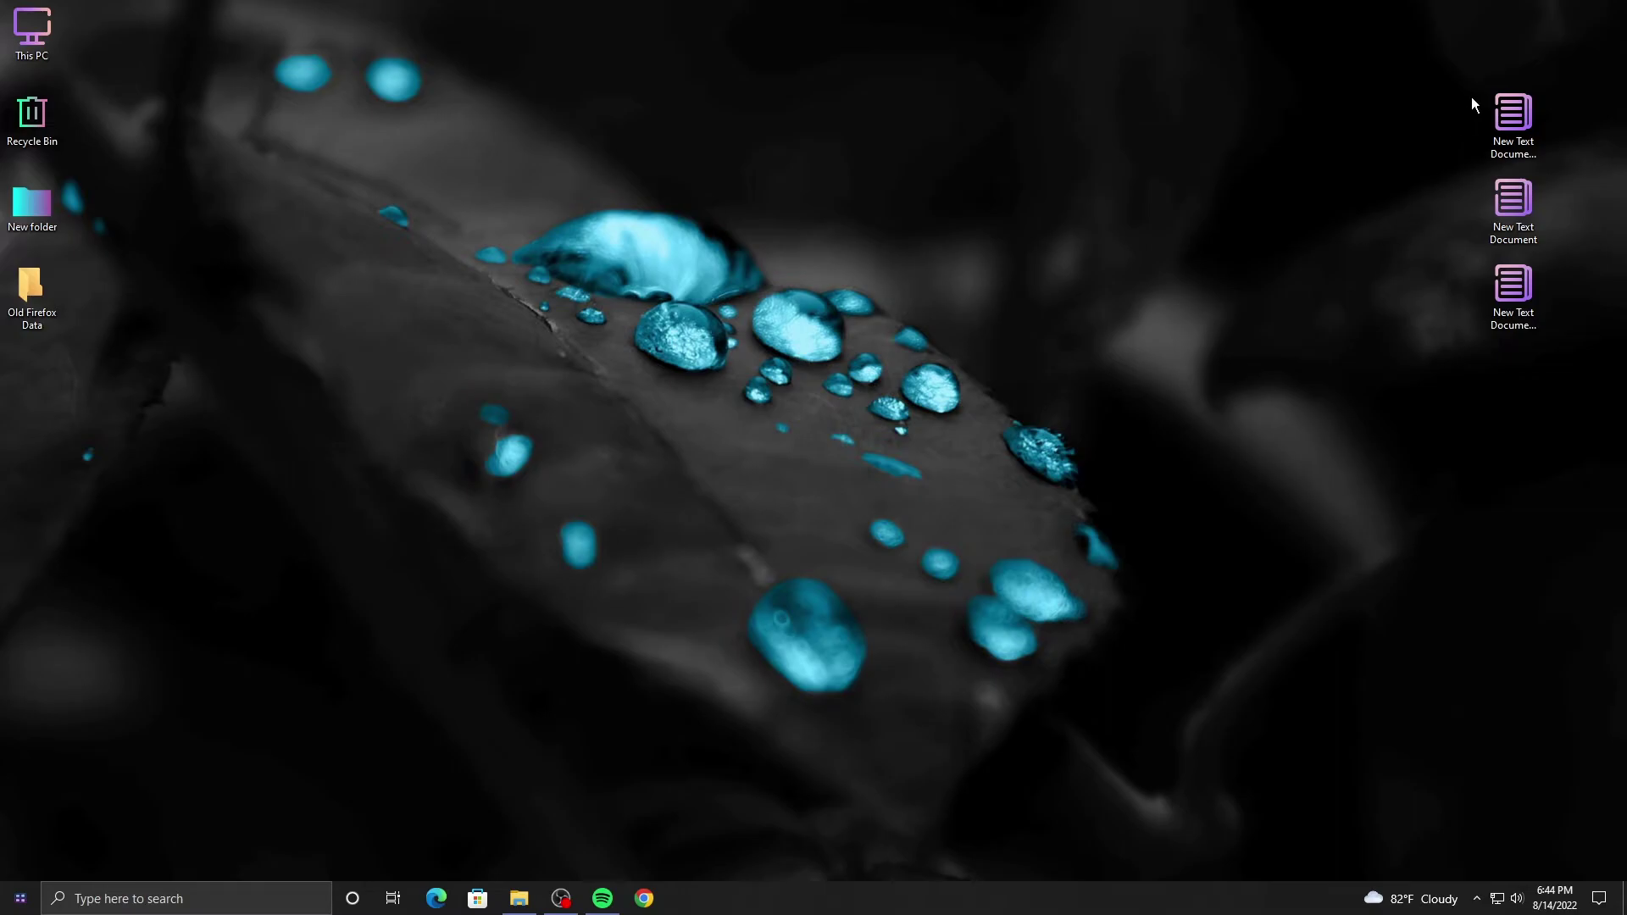
pyautogui.rightClick(750, 354)
pyautogui.click(836, 409)
# Step: Install the Pulse Glass cursors from the Install setup file in the pulse_glass_by_stamga_d20u4ac folder, and close the folder
pyautogui.click(519, 899)
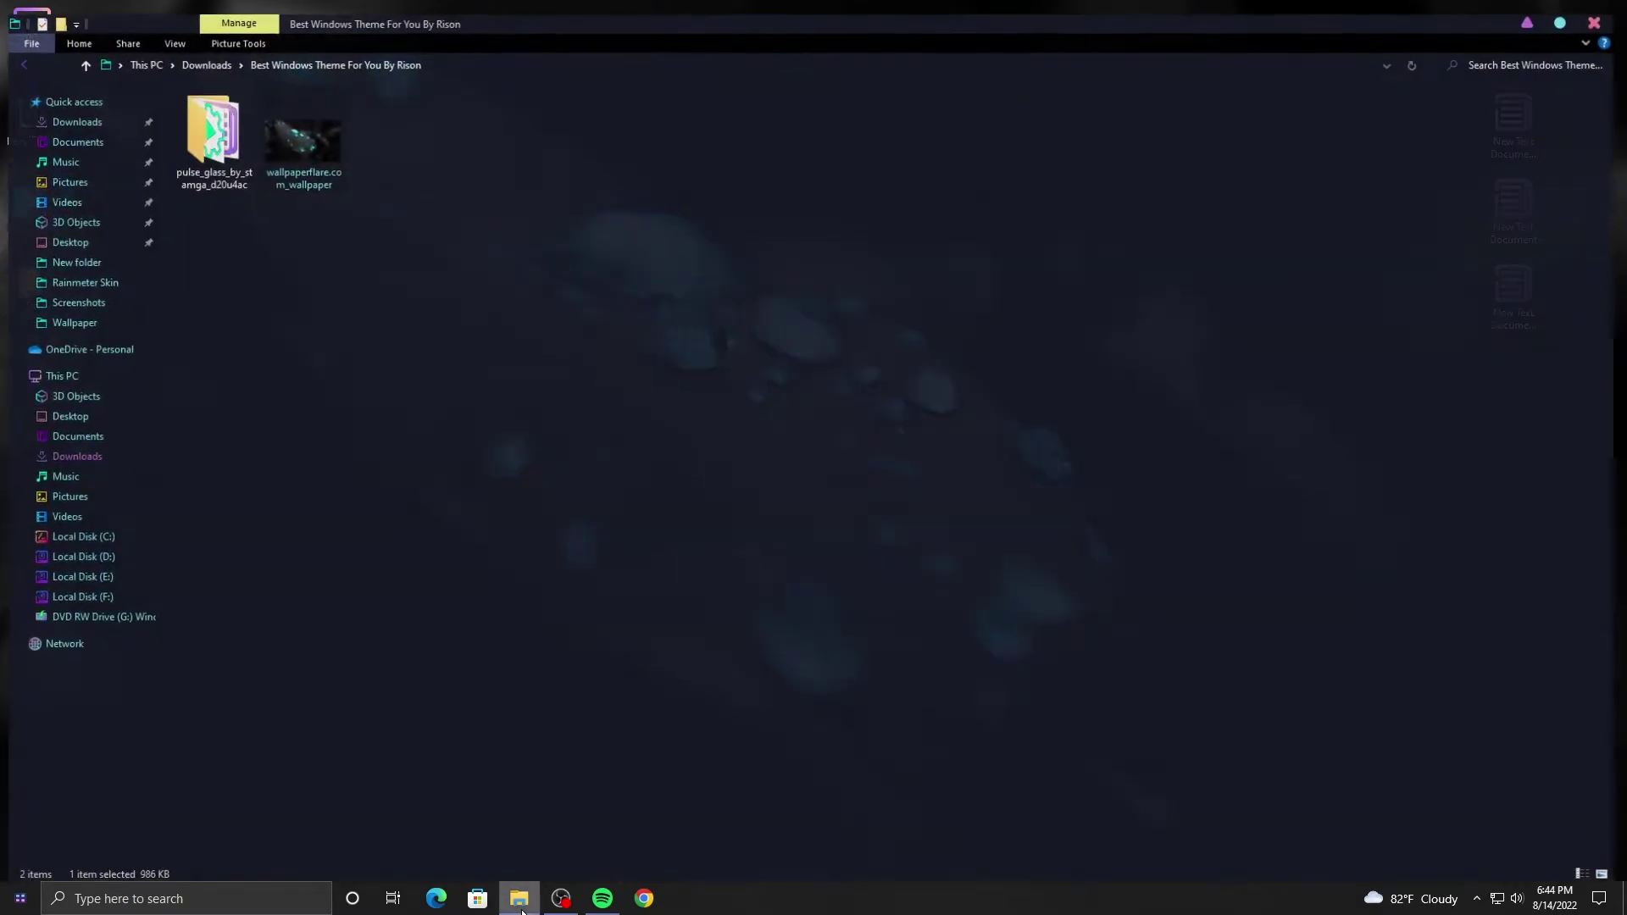
pyautogui.click(223, 157)
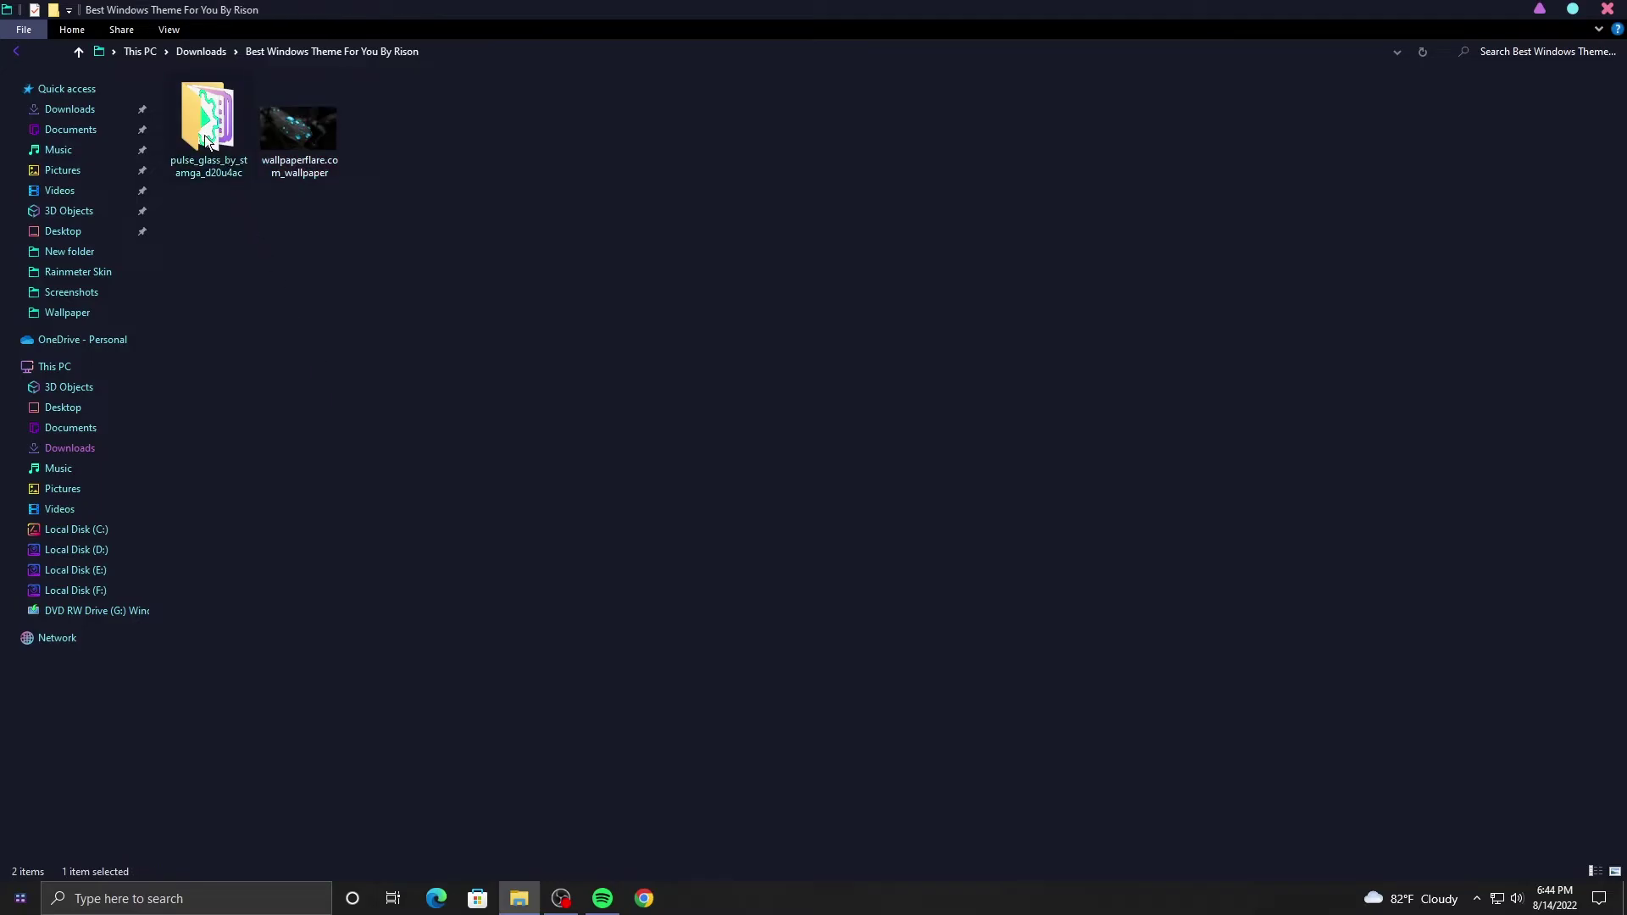
pyautogui.doubleClick(205, 143)
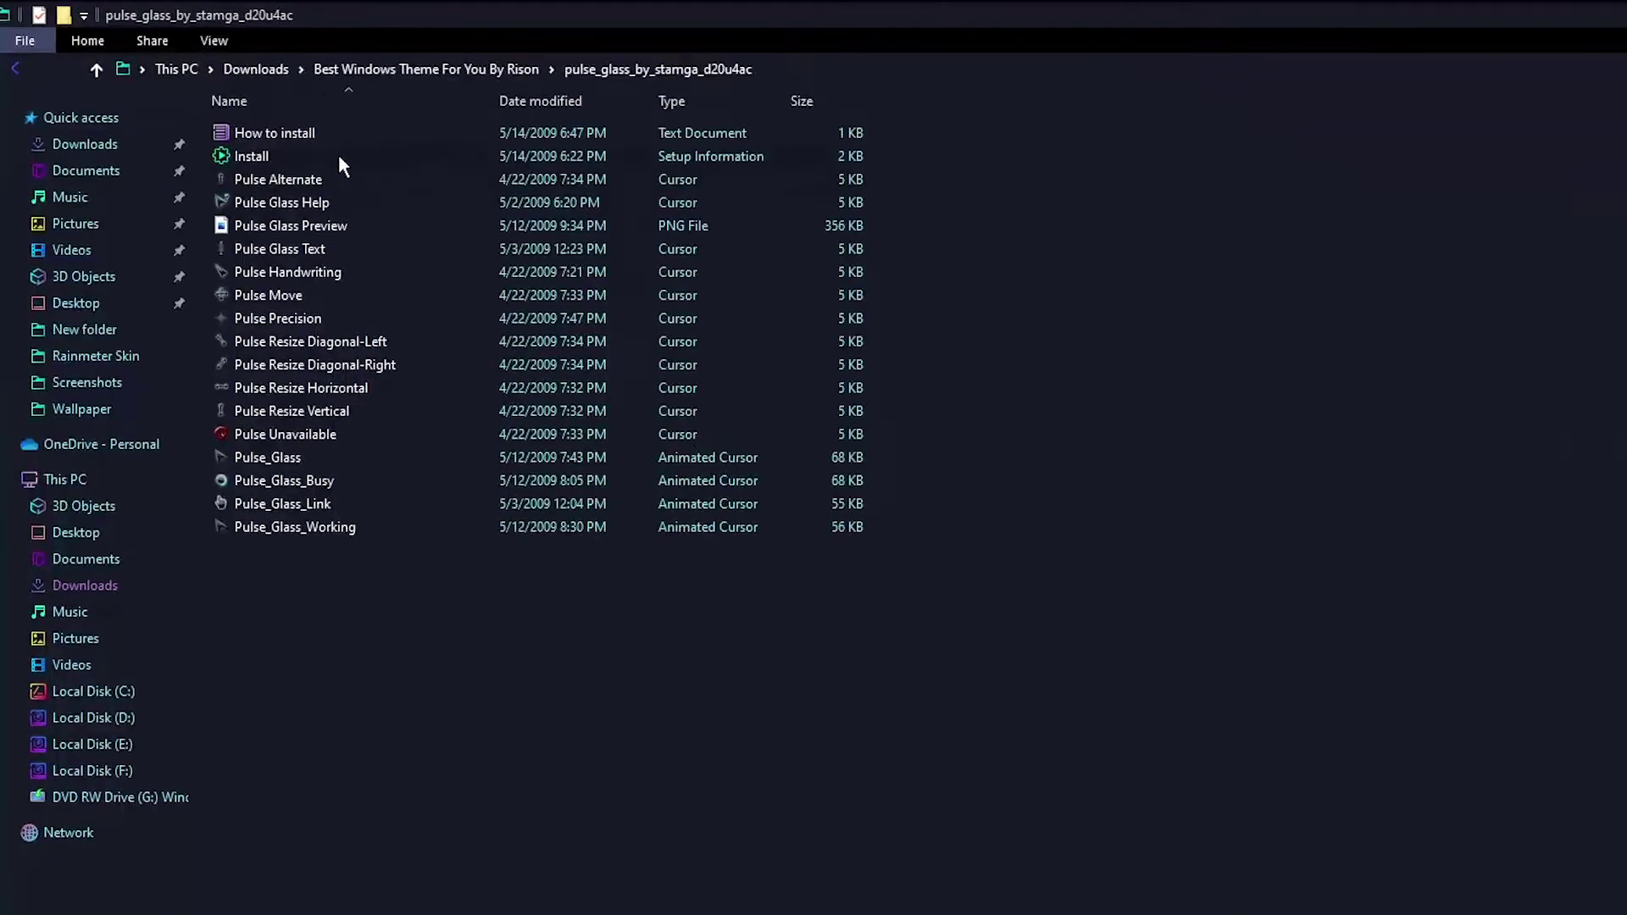
pyautogui.rightClick(491, 163)
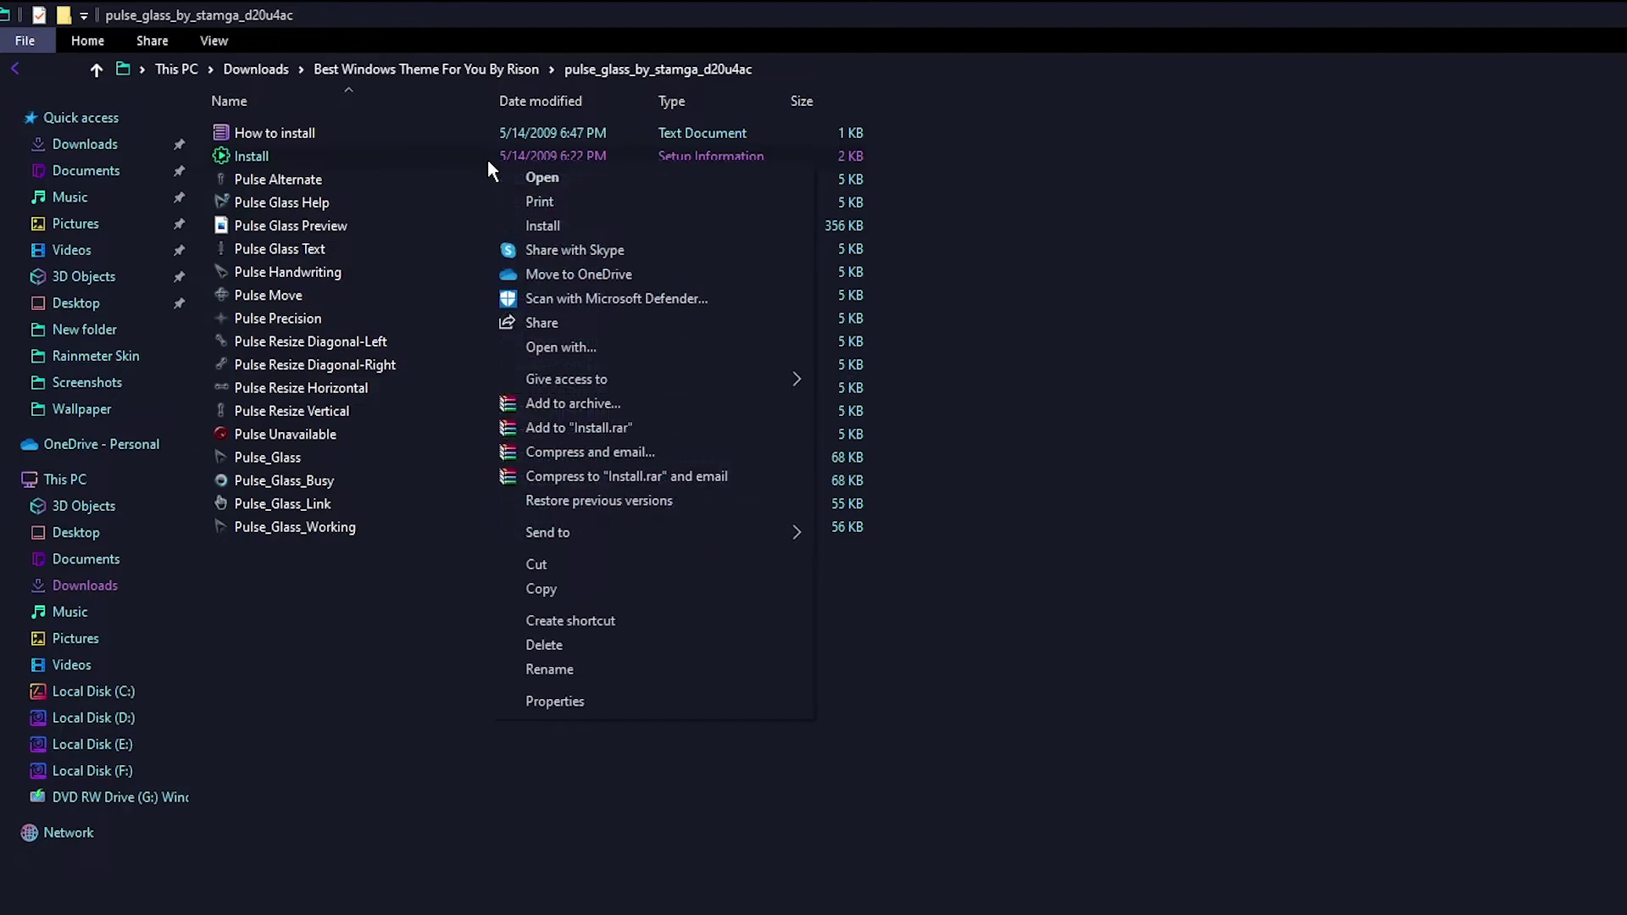
pyautogui.click(543, 225)
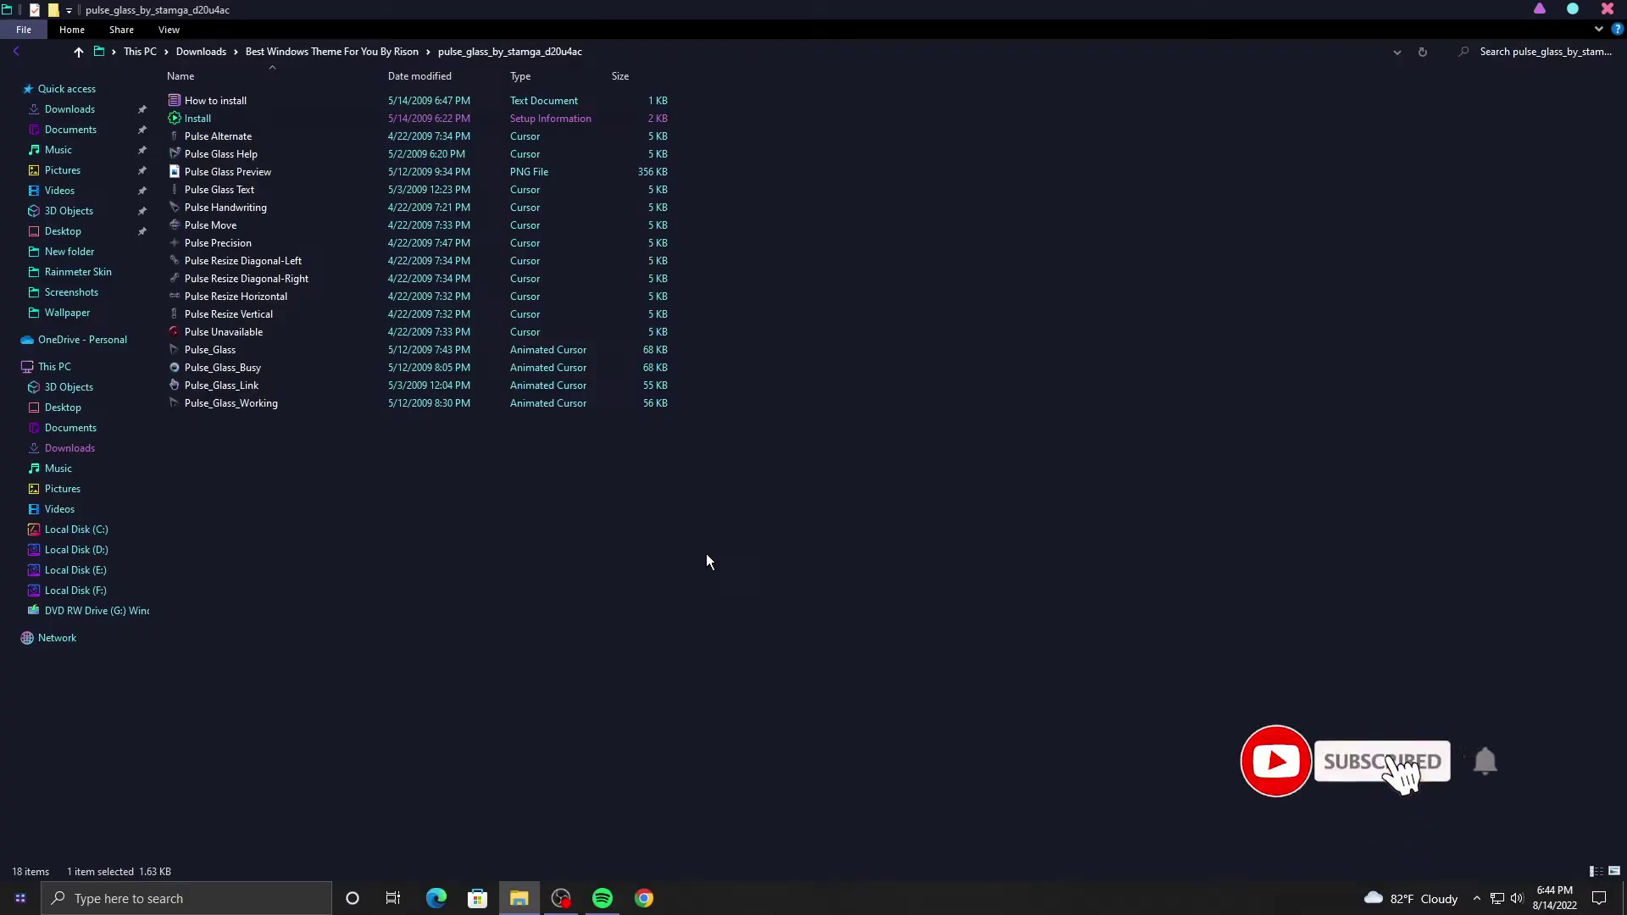
pyautogui.click(1603, 12)
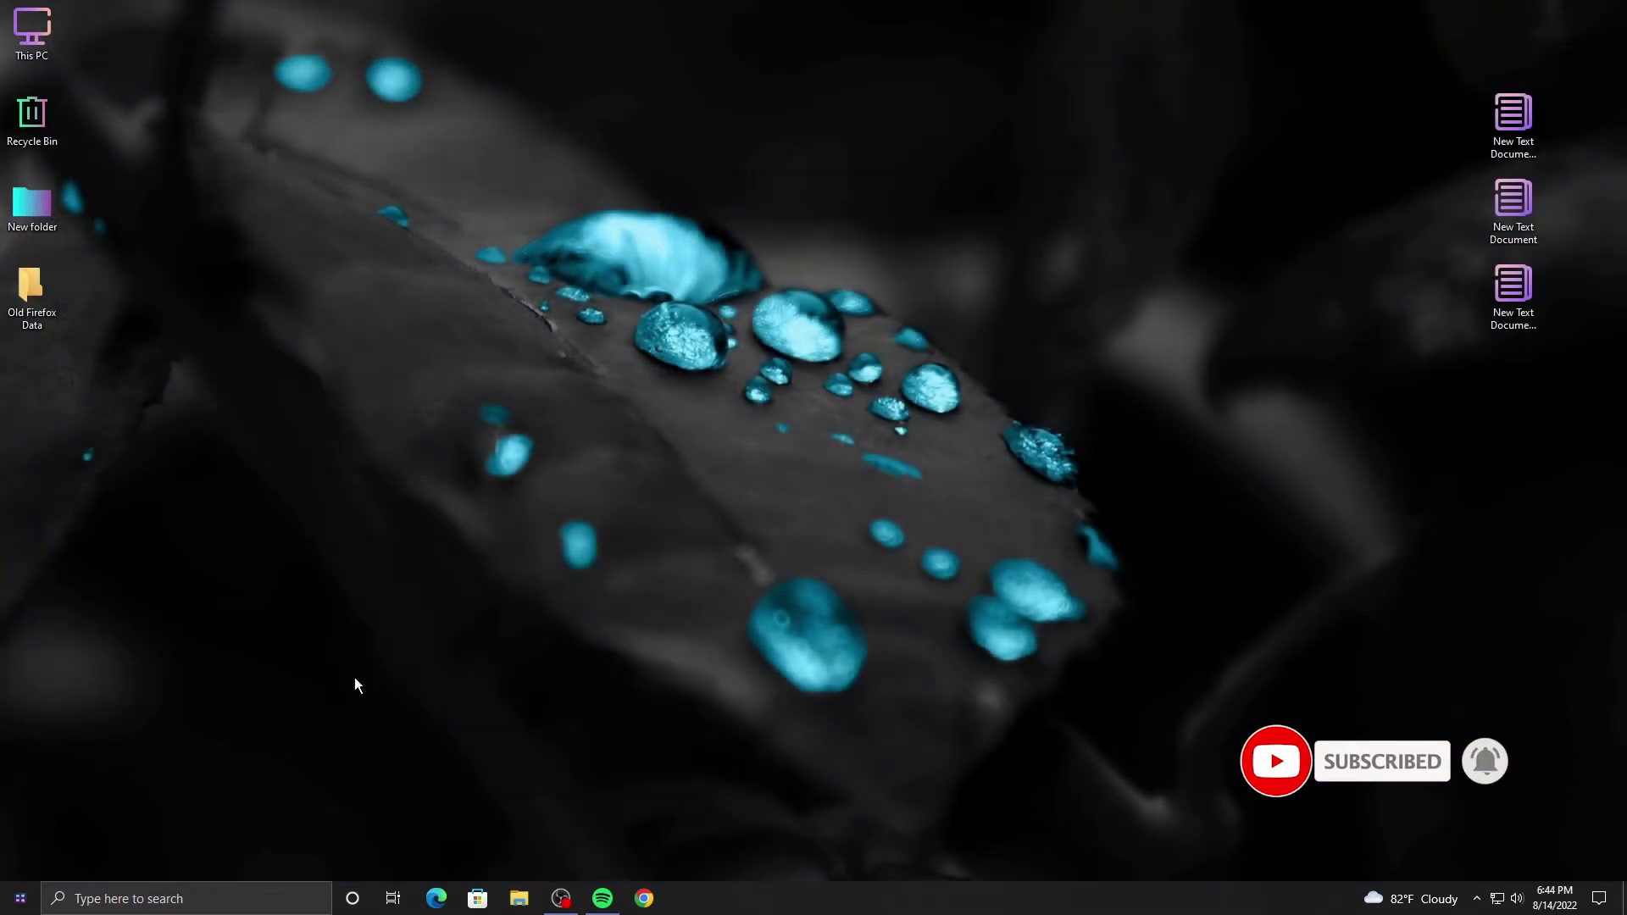
# Step: Open Control Panel, show its items as large icons and open the Mouse properties
pyautogui.click(235, 894)
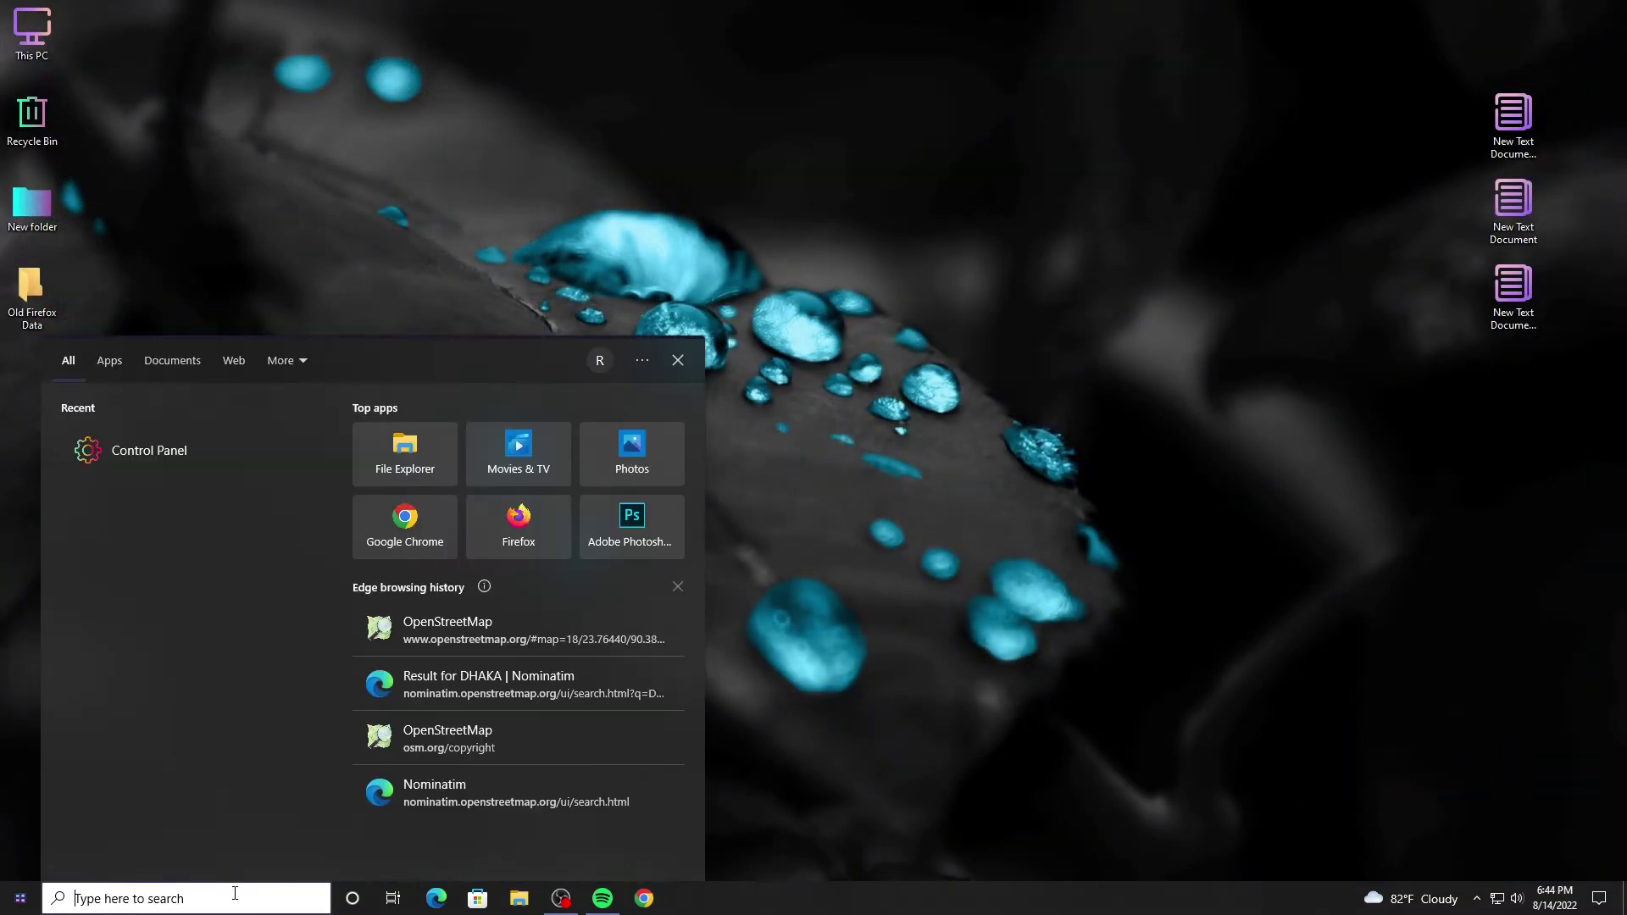
pyautogui.click(150, 455)
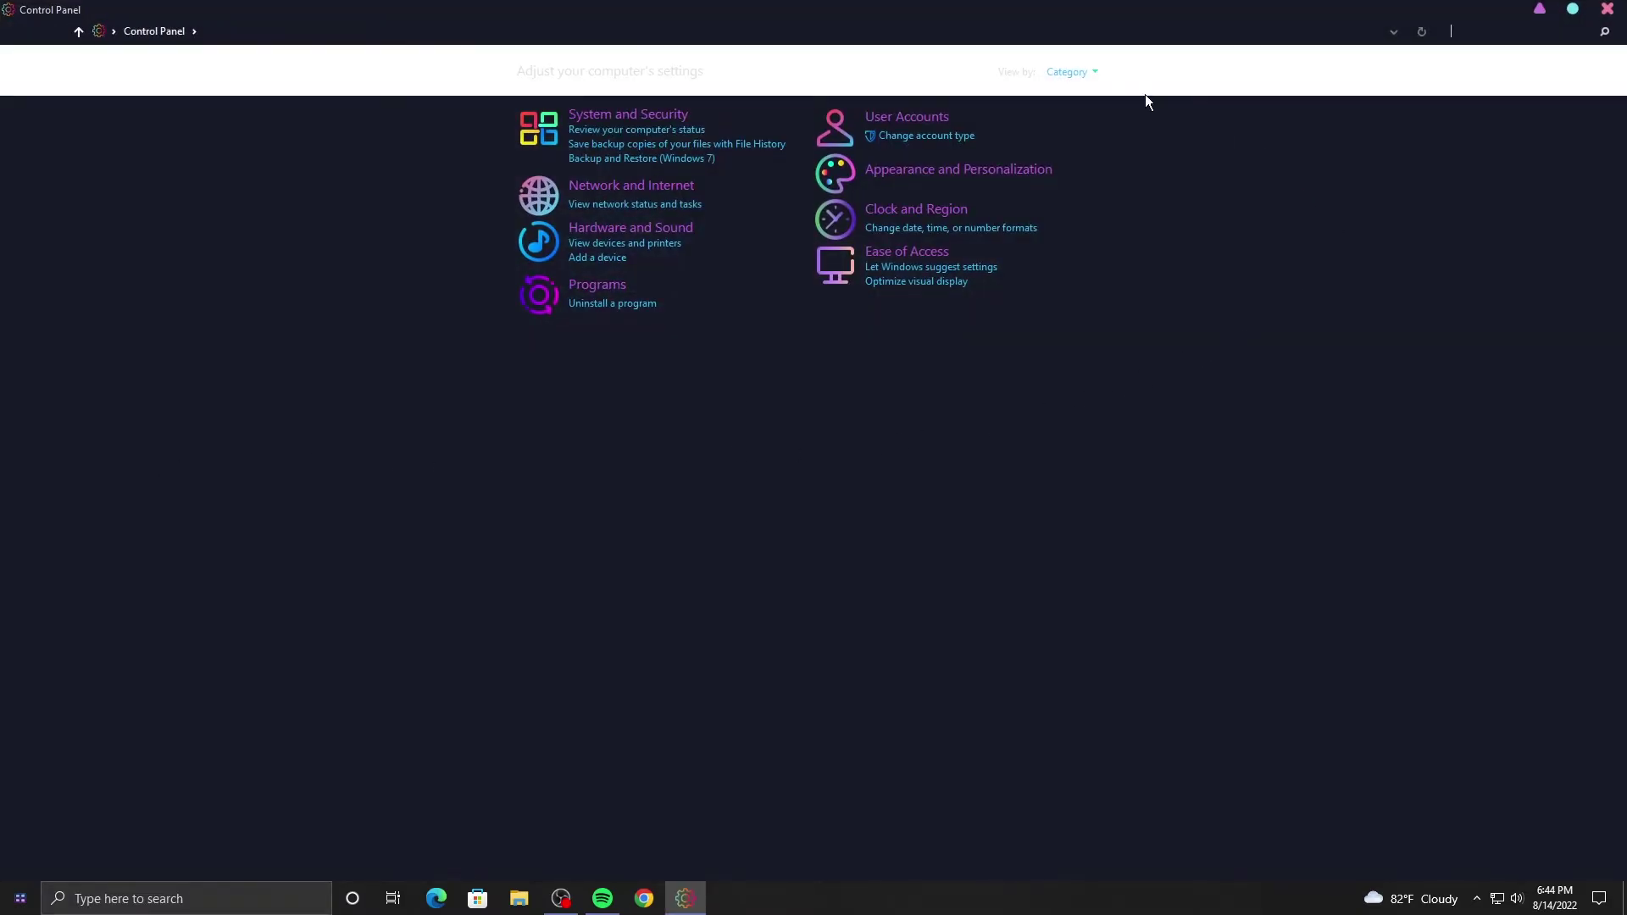
pyautogui.click(1094, 73)
pyautogui.click(1092, 119)
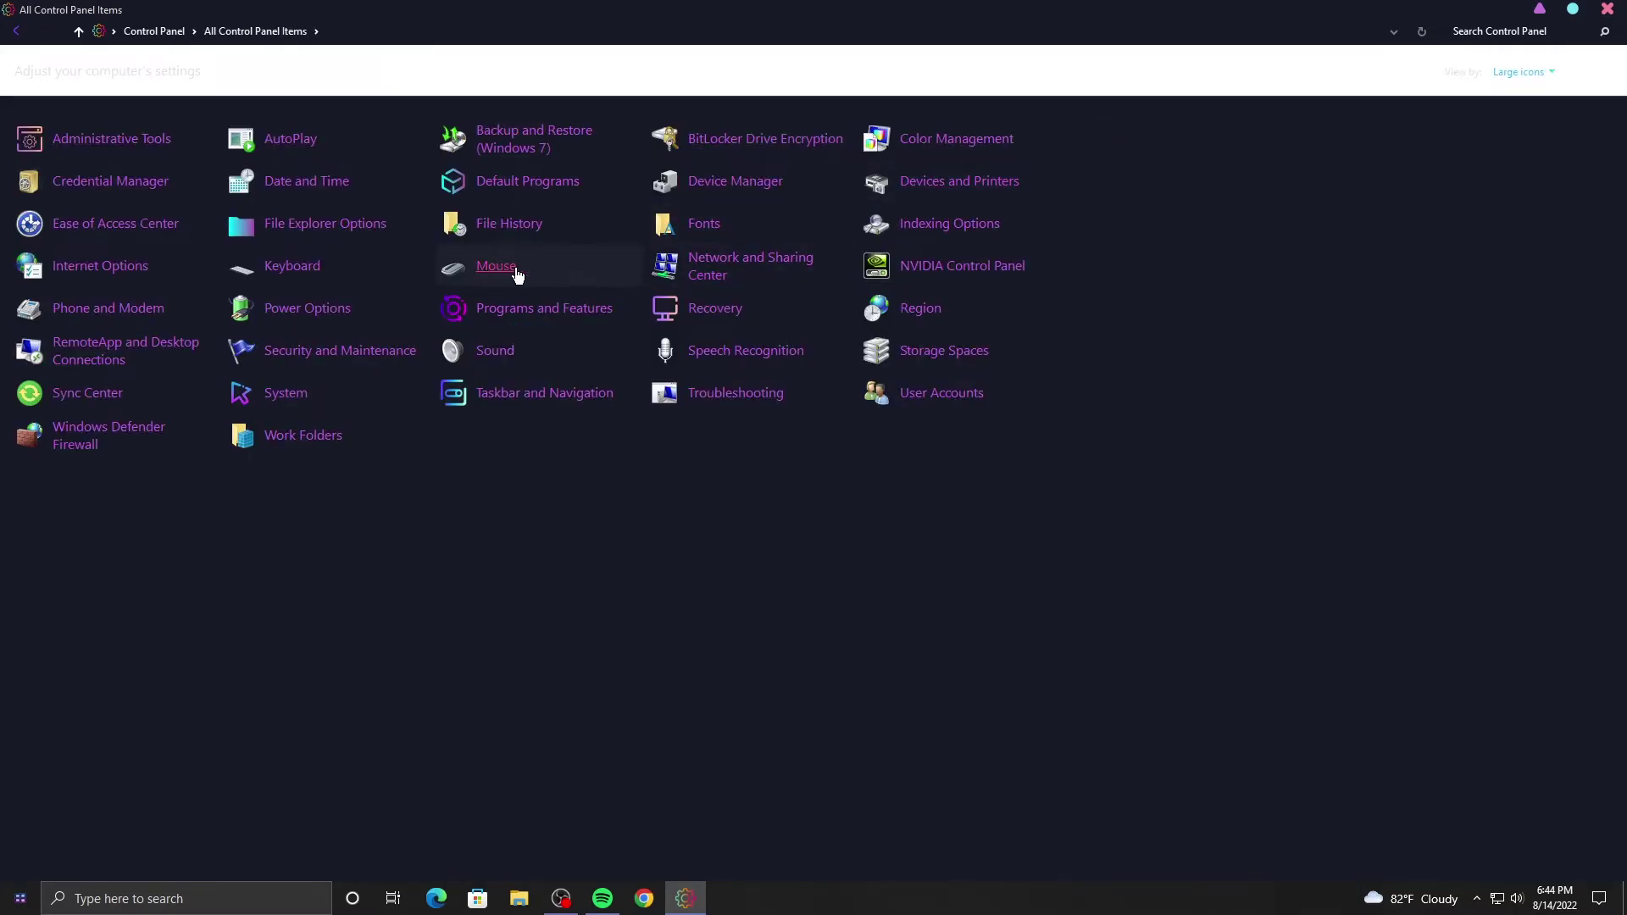
pyautogui.click(505, 269)
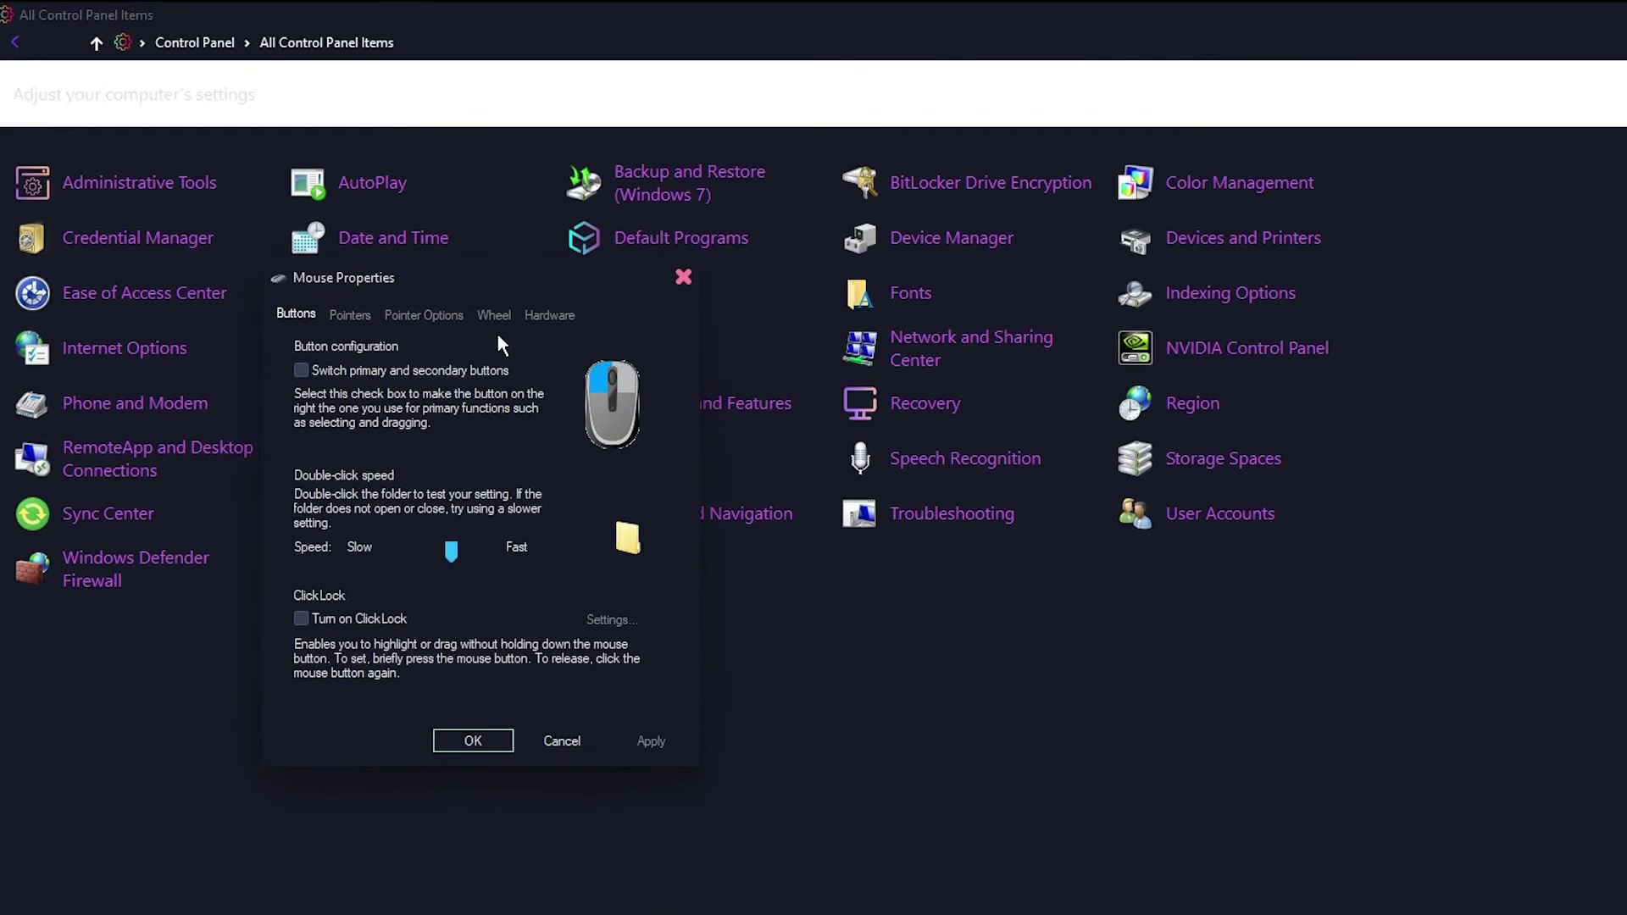
# Step: Apply the Pulse Glass pointer scheme, replacing the original scheme, then close Control Panel and refresh the desktop
pyautogui.click(365, 315)
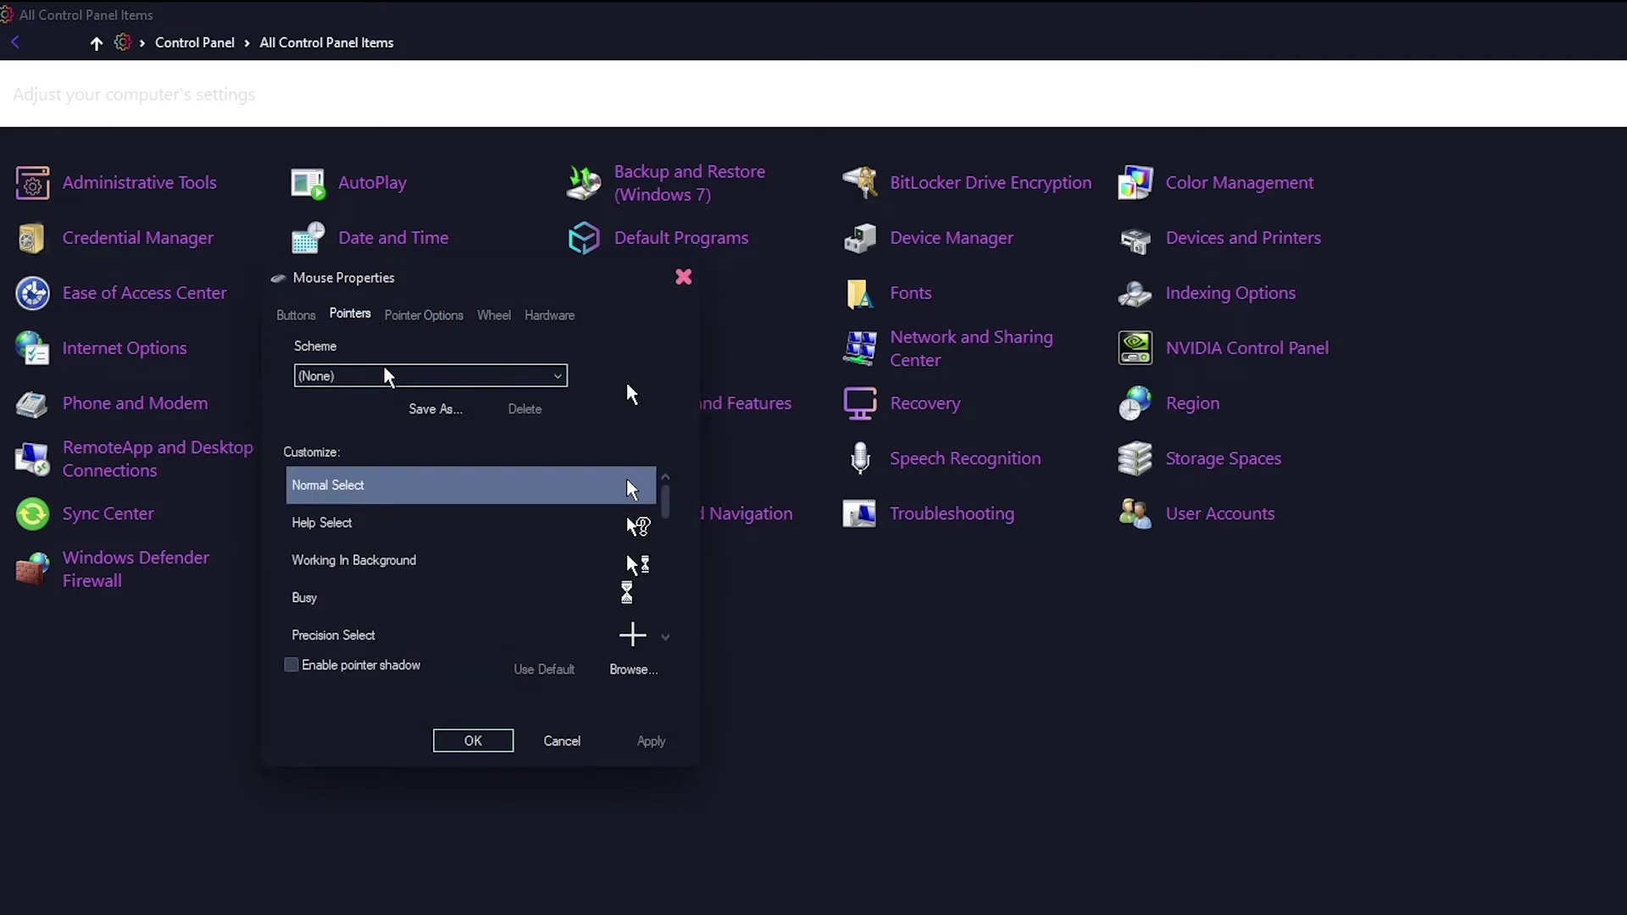
pyautogui.click(386, 373)
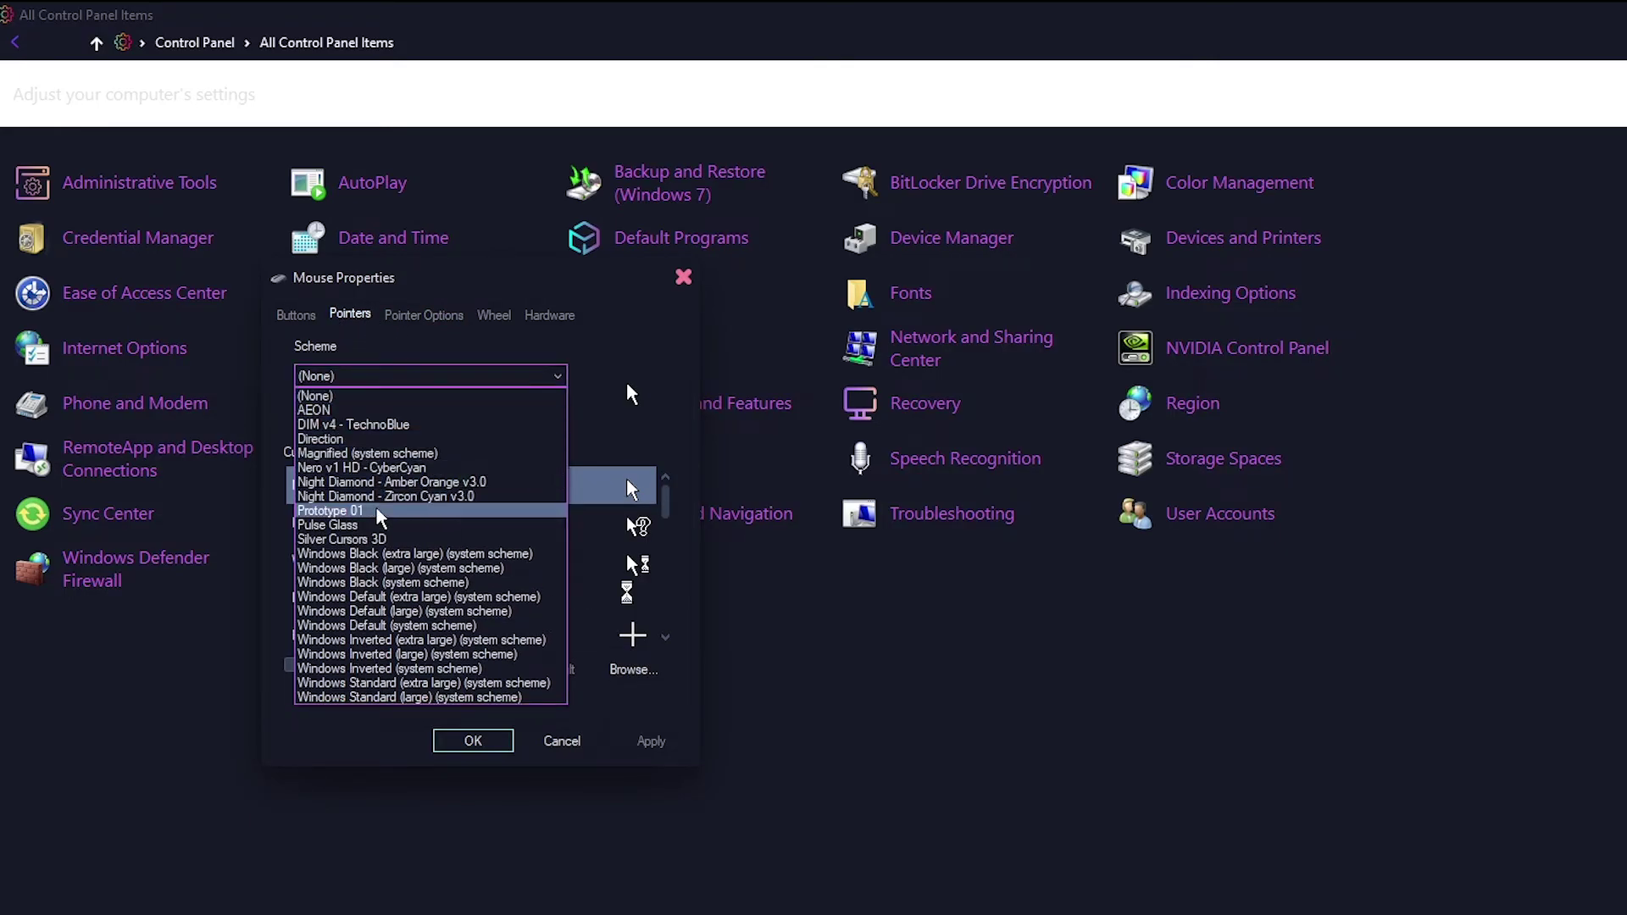
pyautogui.click(353, 526)
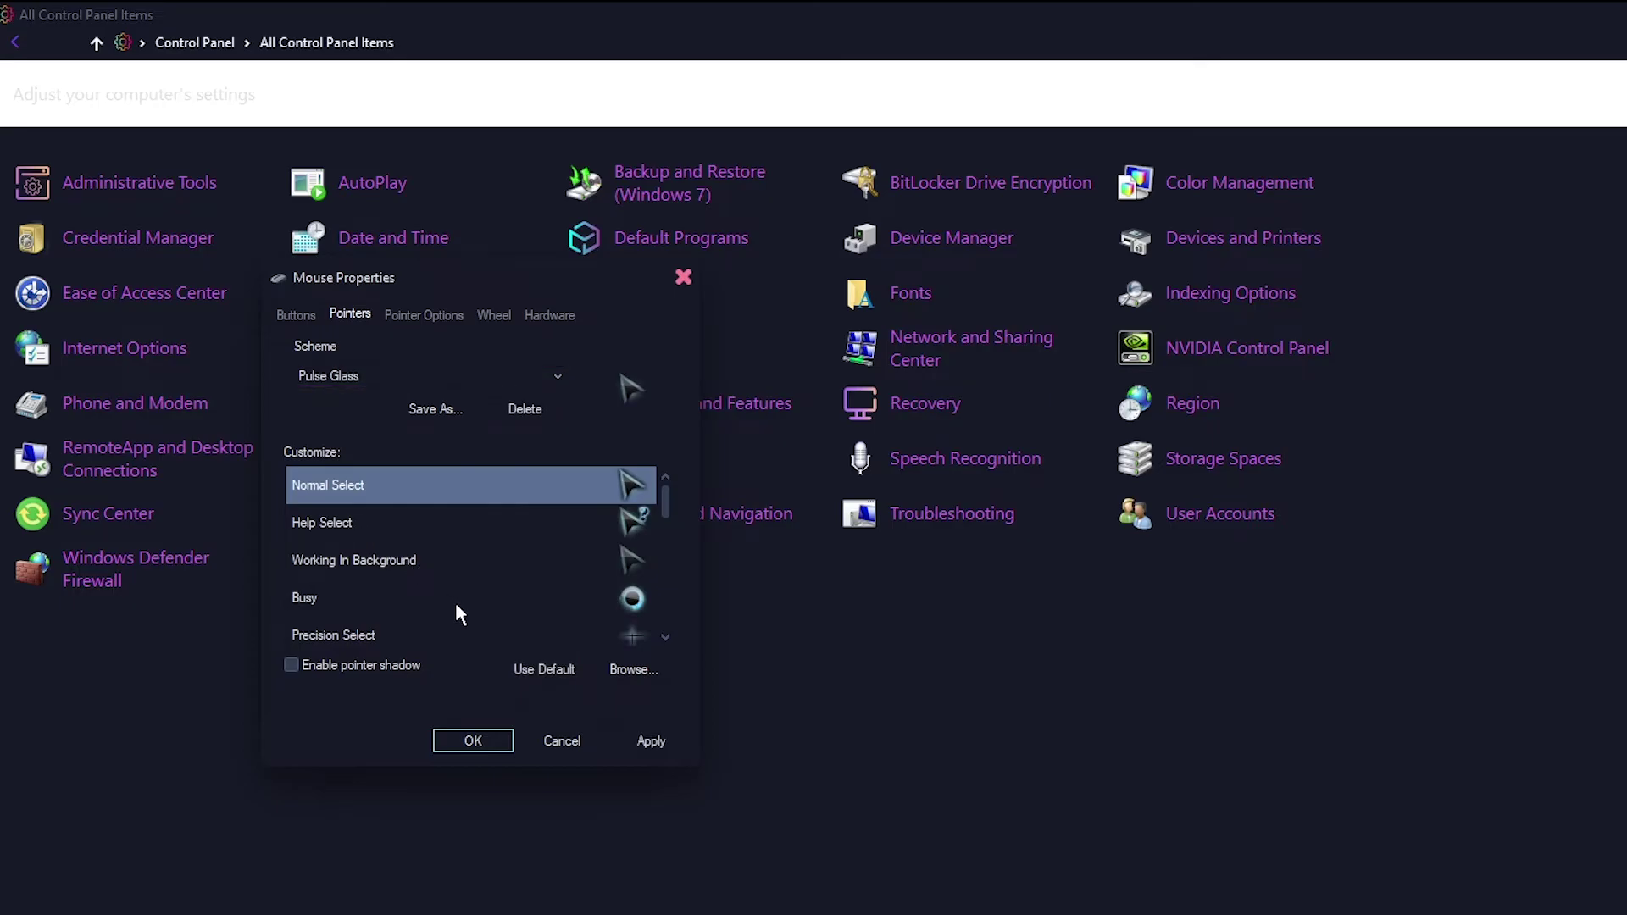
pyautogui.click(636, 746)
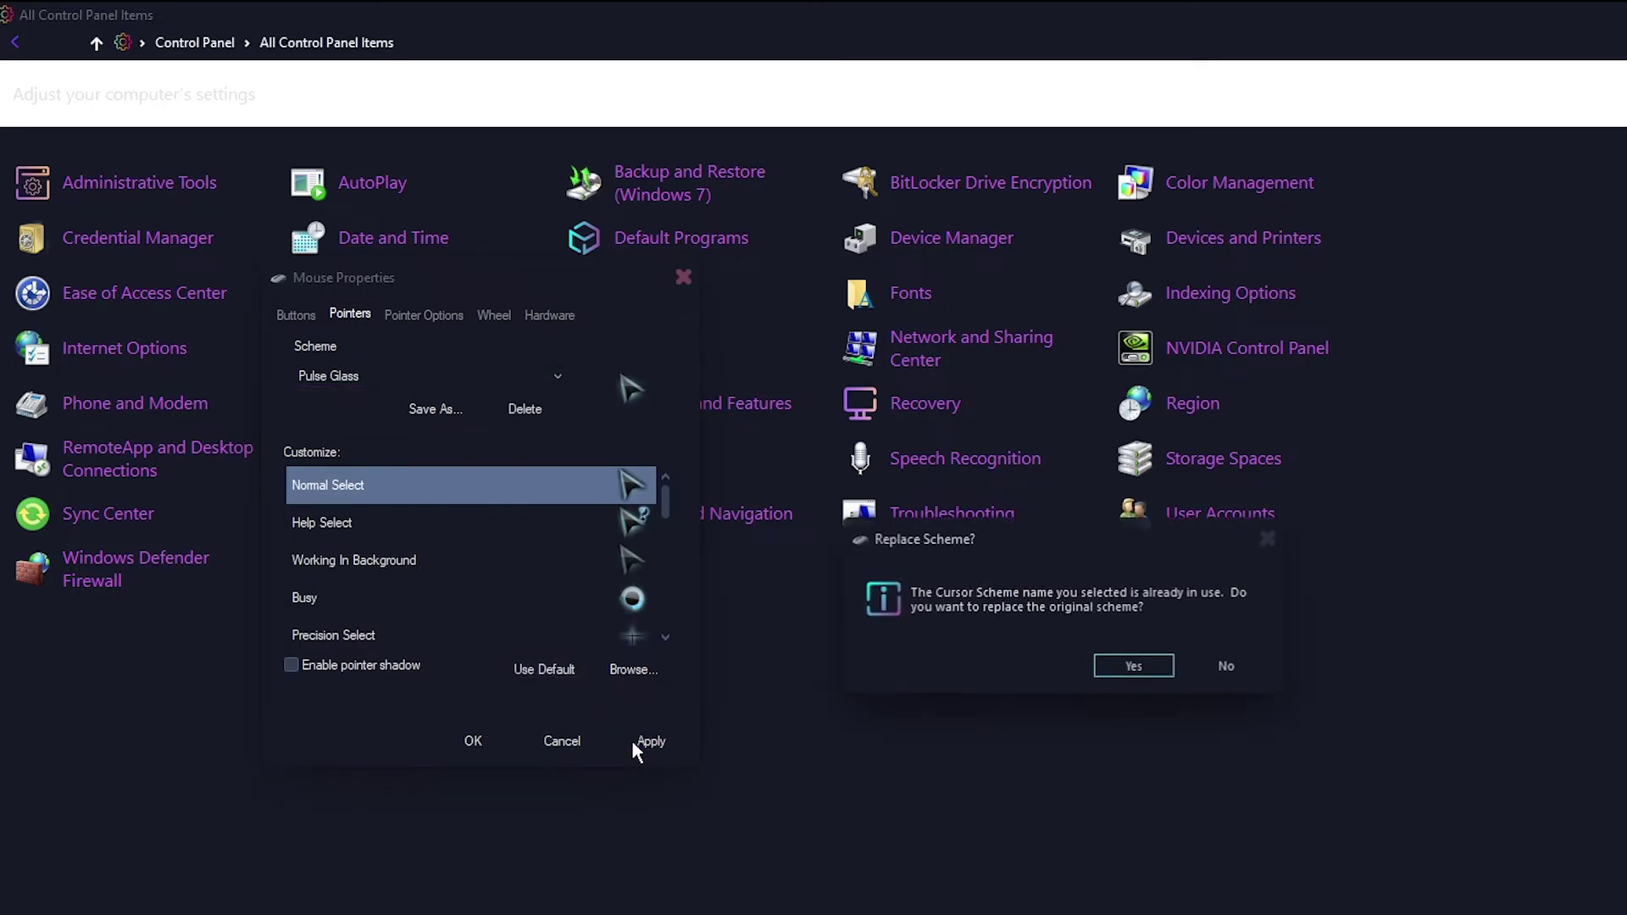
pyautogui.click(1131, 666)
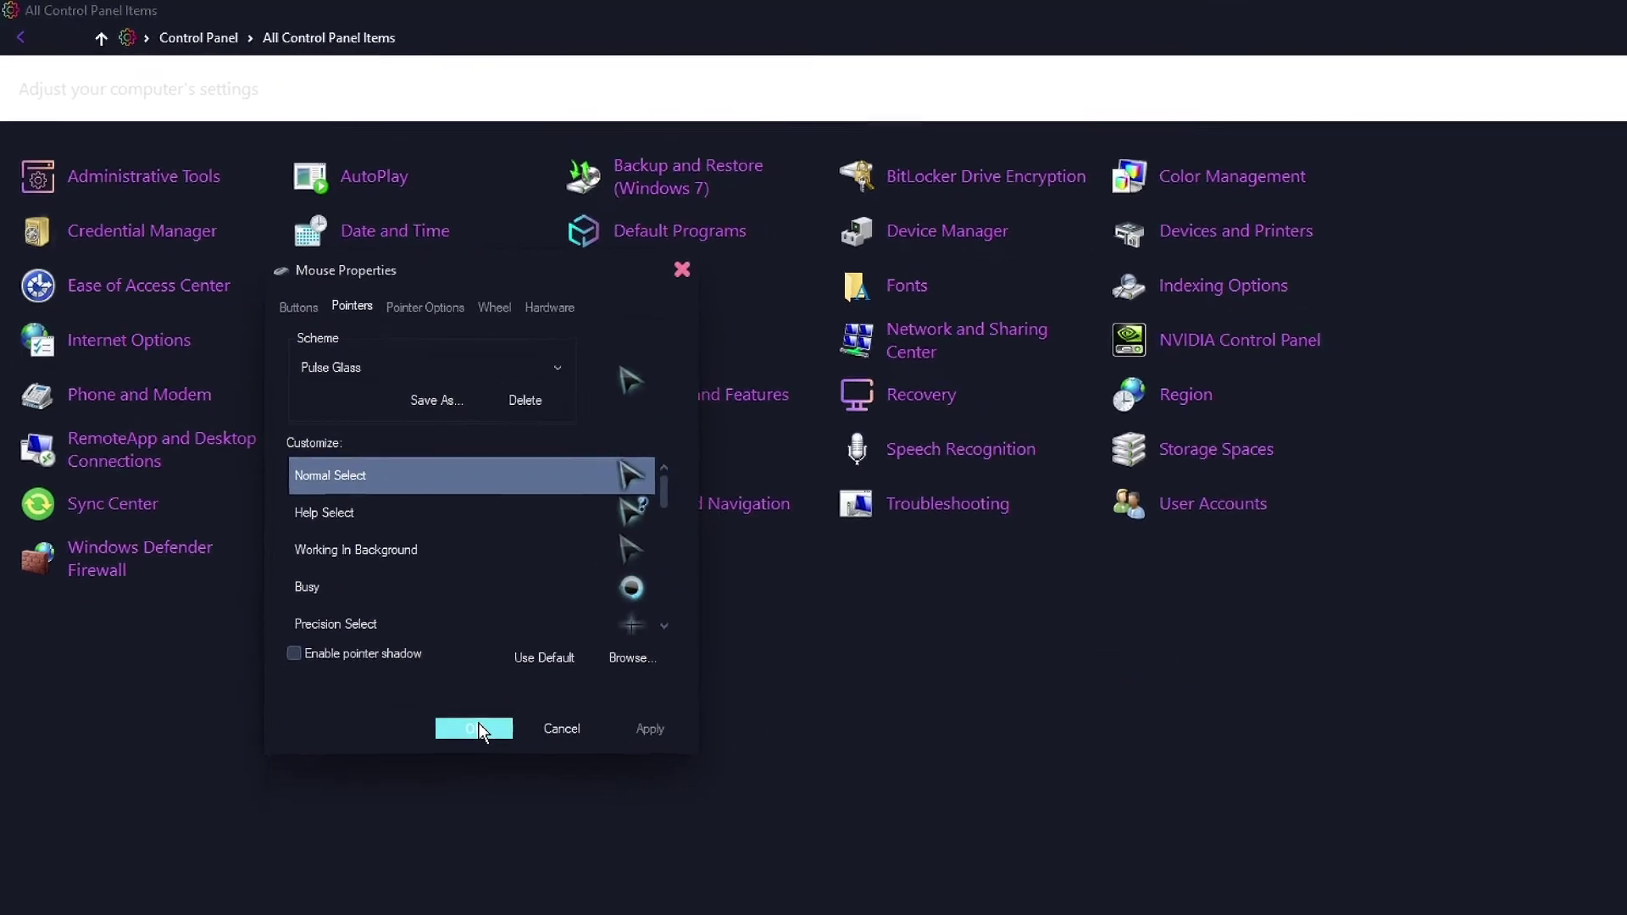
pyautogui.click(483, 737)
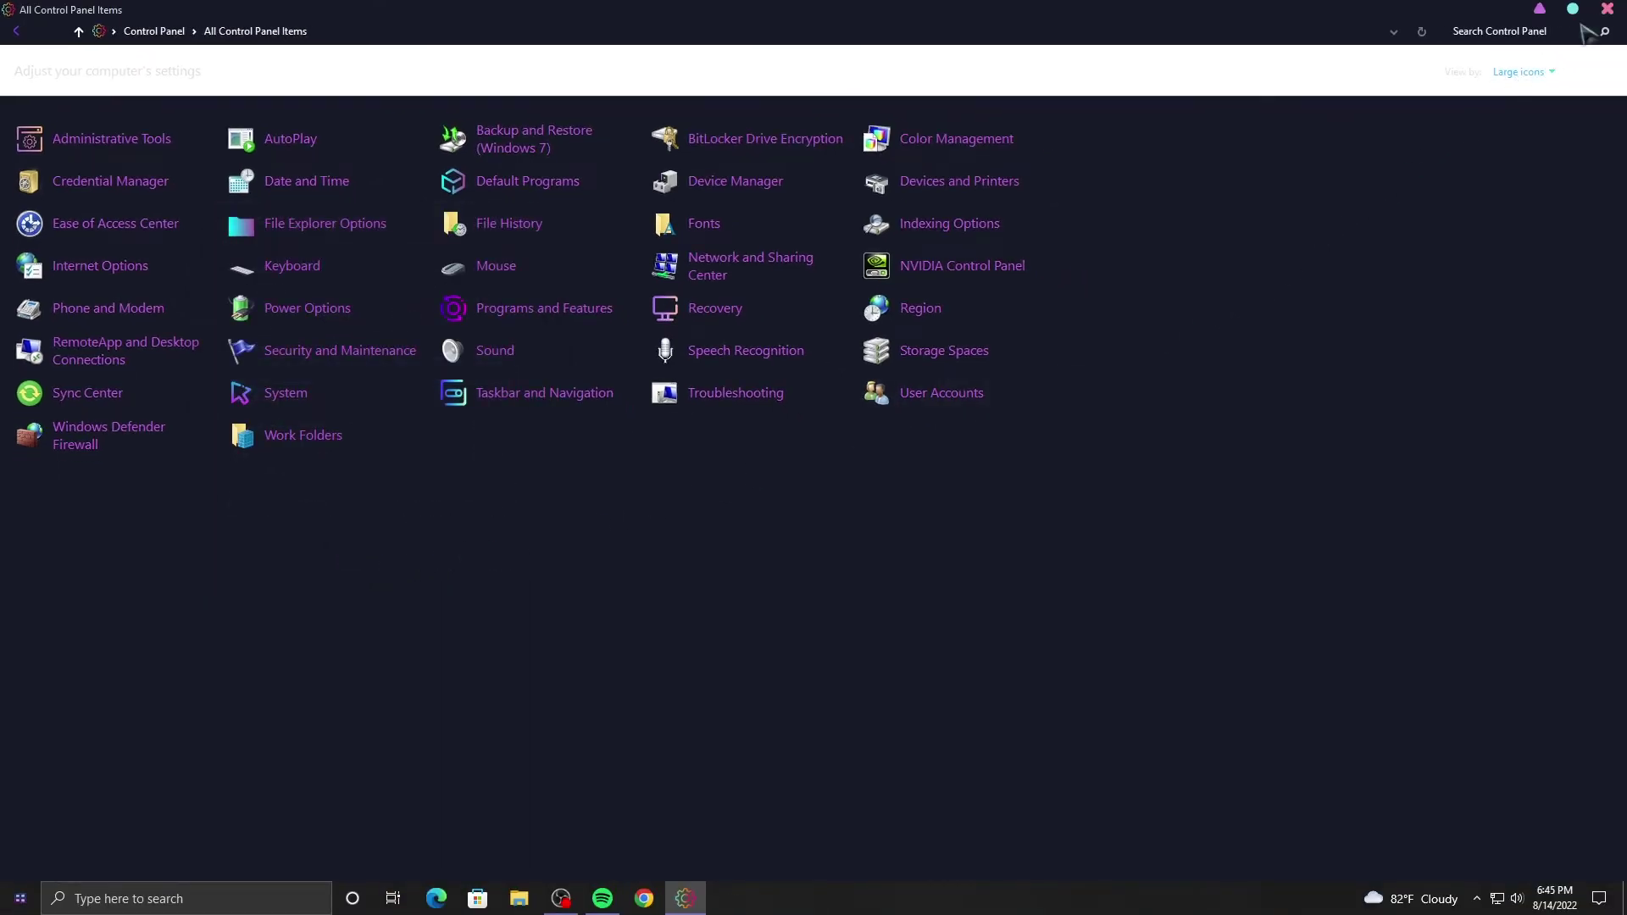
pyautogui.click(1607, 10)
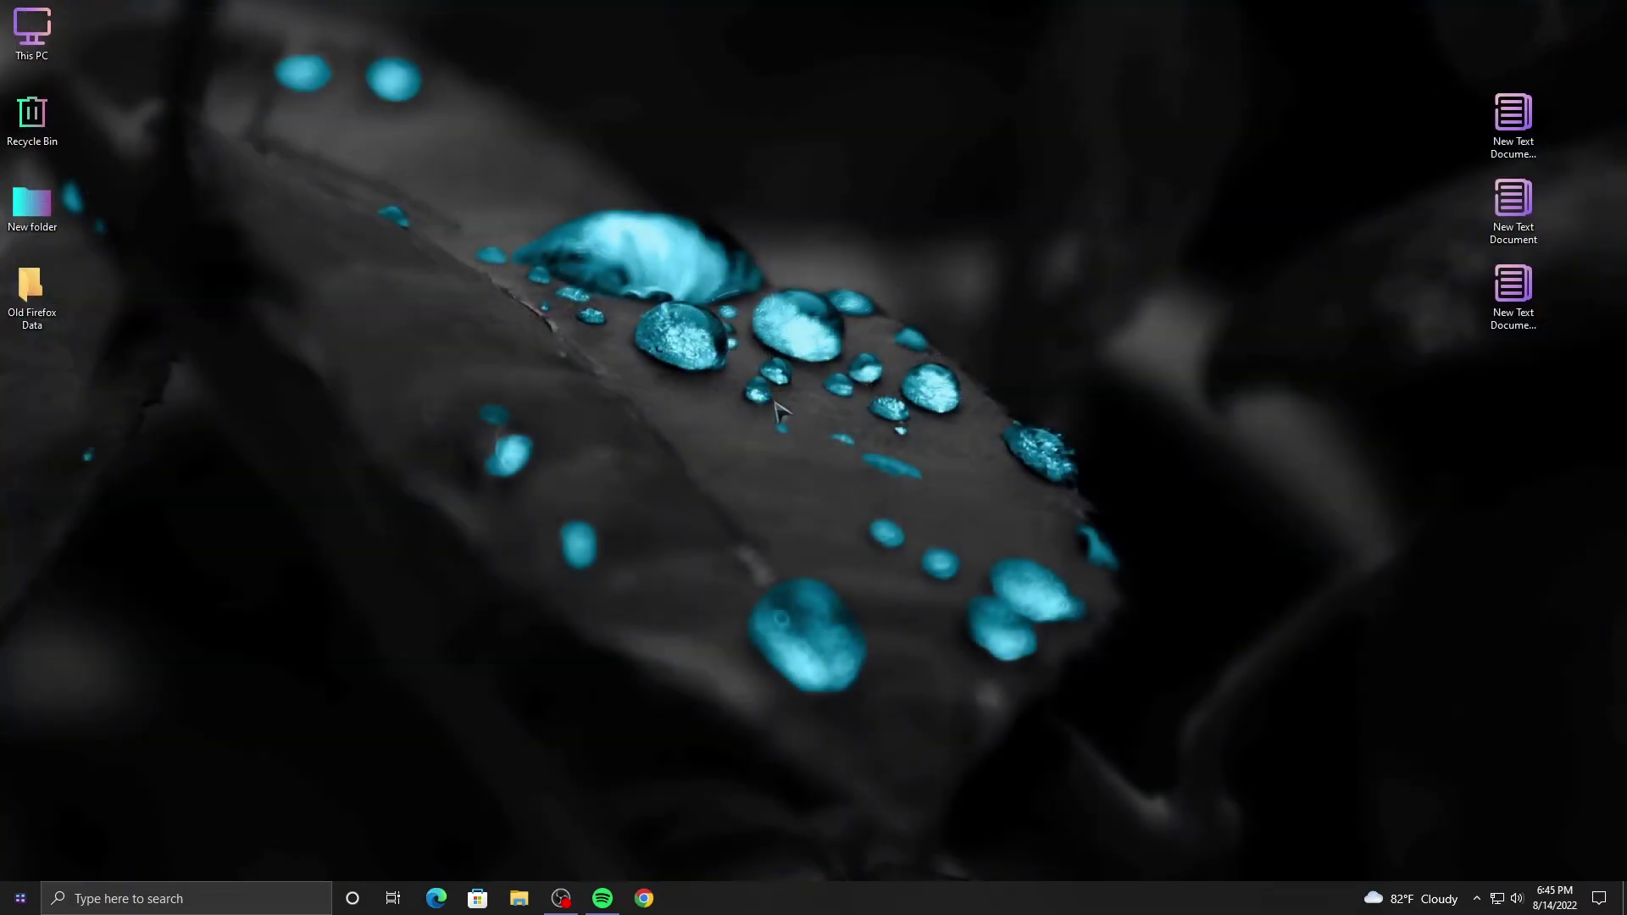
pyautogui.rightClick(758, 375)
pyautogui.click(799, 427)
# Step: Hide the Task View and Cortana buttons on the taskbar and reduce the search box to an icon
pyautogui.rightClick(801, 901)
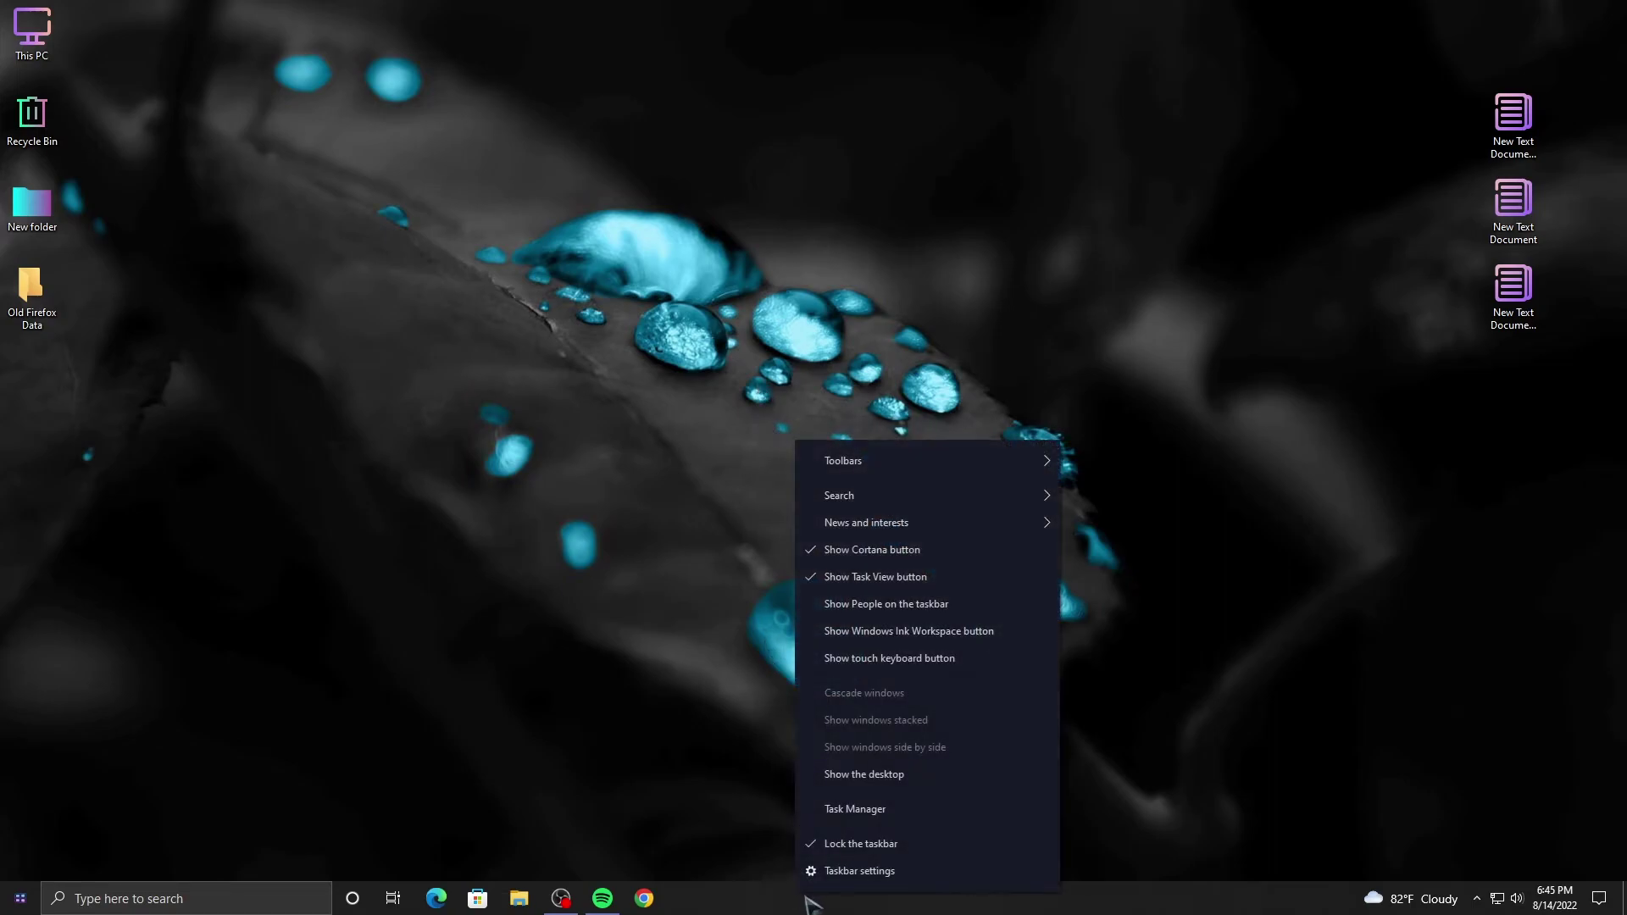
pyautogui.click(842, 578)
pyautogui.rightClick(970, 897)
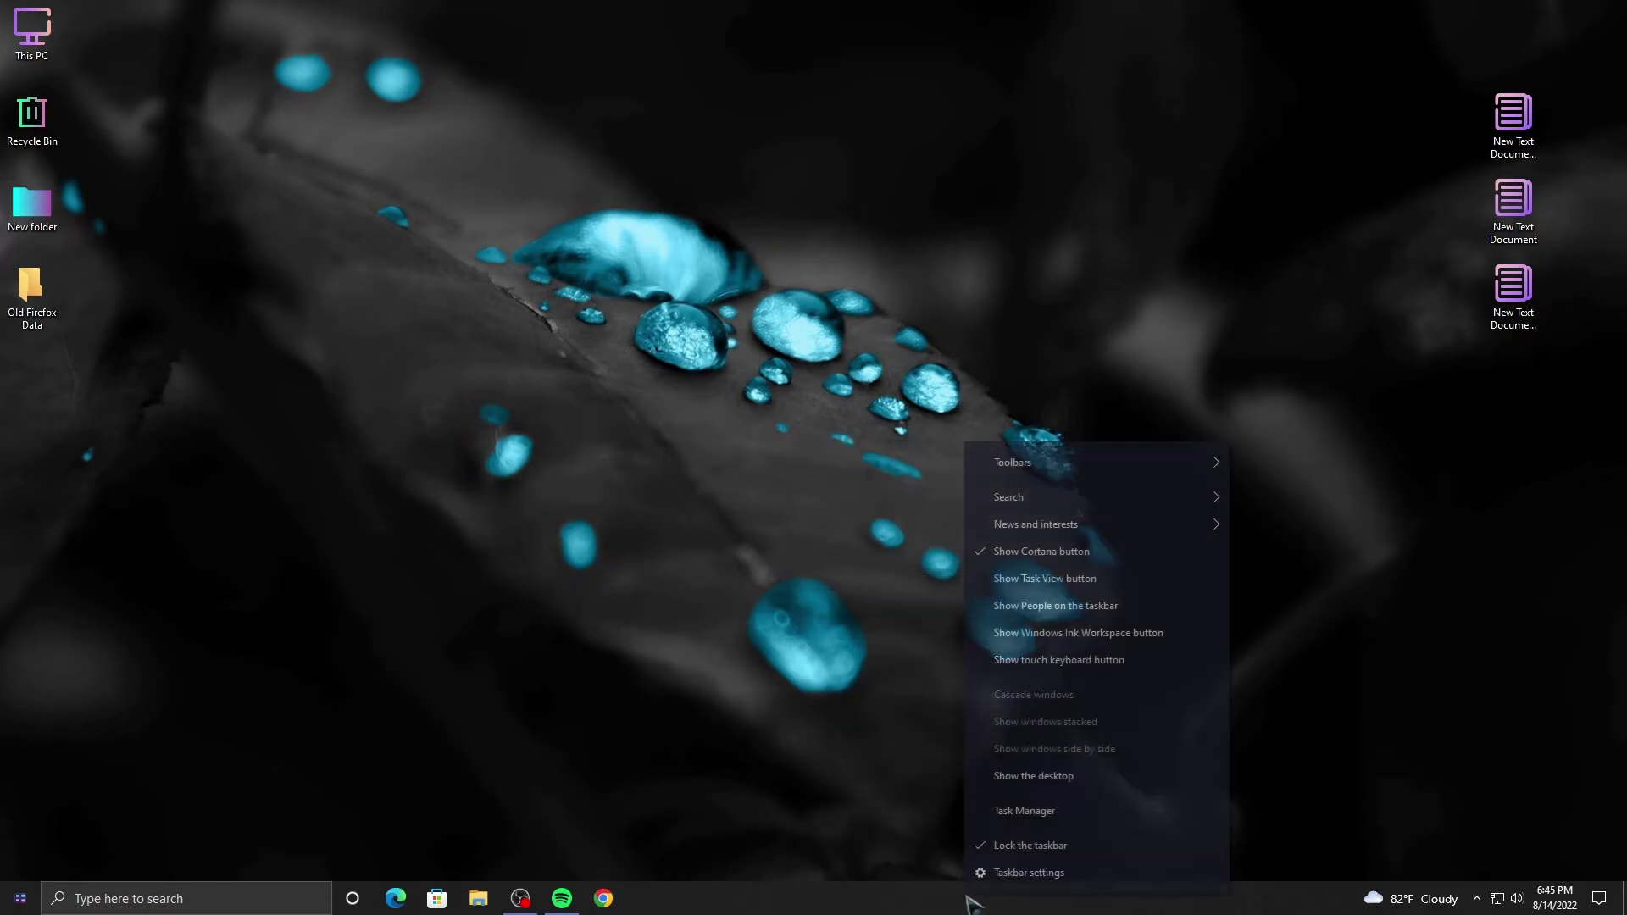
pyautogui.click(1010, 555)
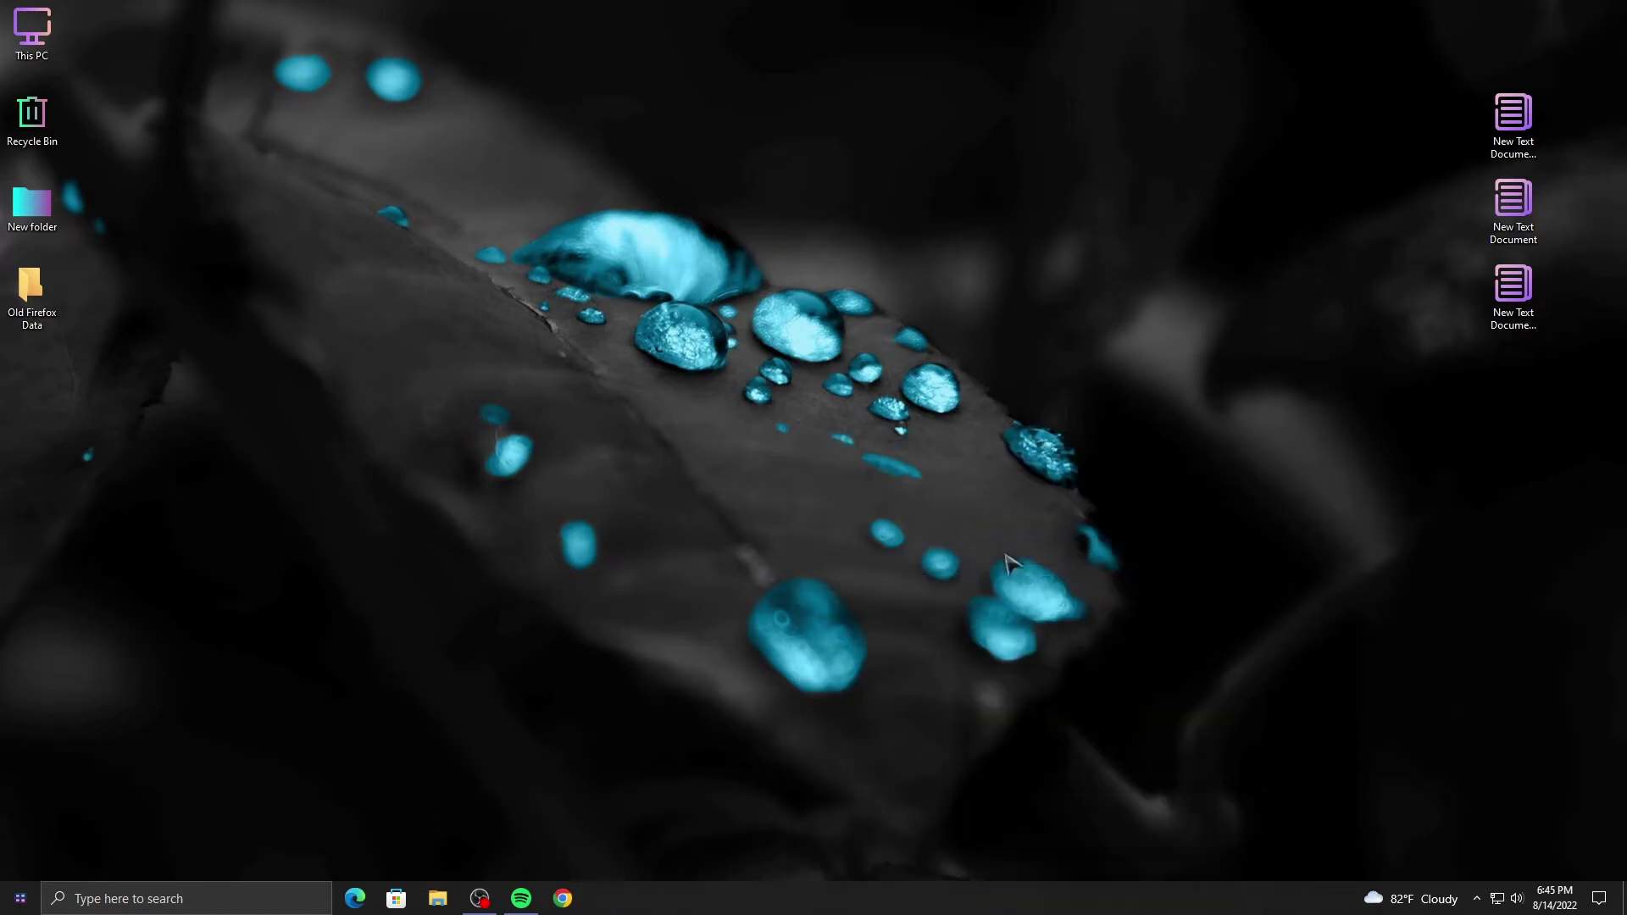
pyautogui.rightClick(1000, 900)
pyautogui.moveTo(1071, 512)
pyautogui.click(1305, 535)
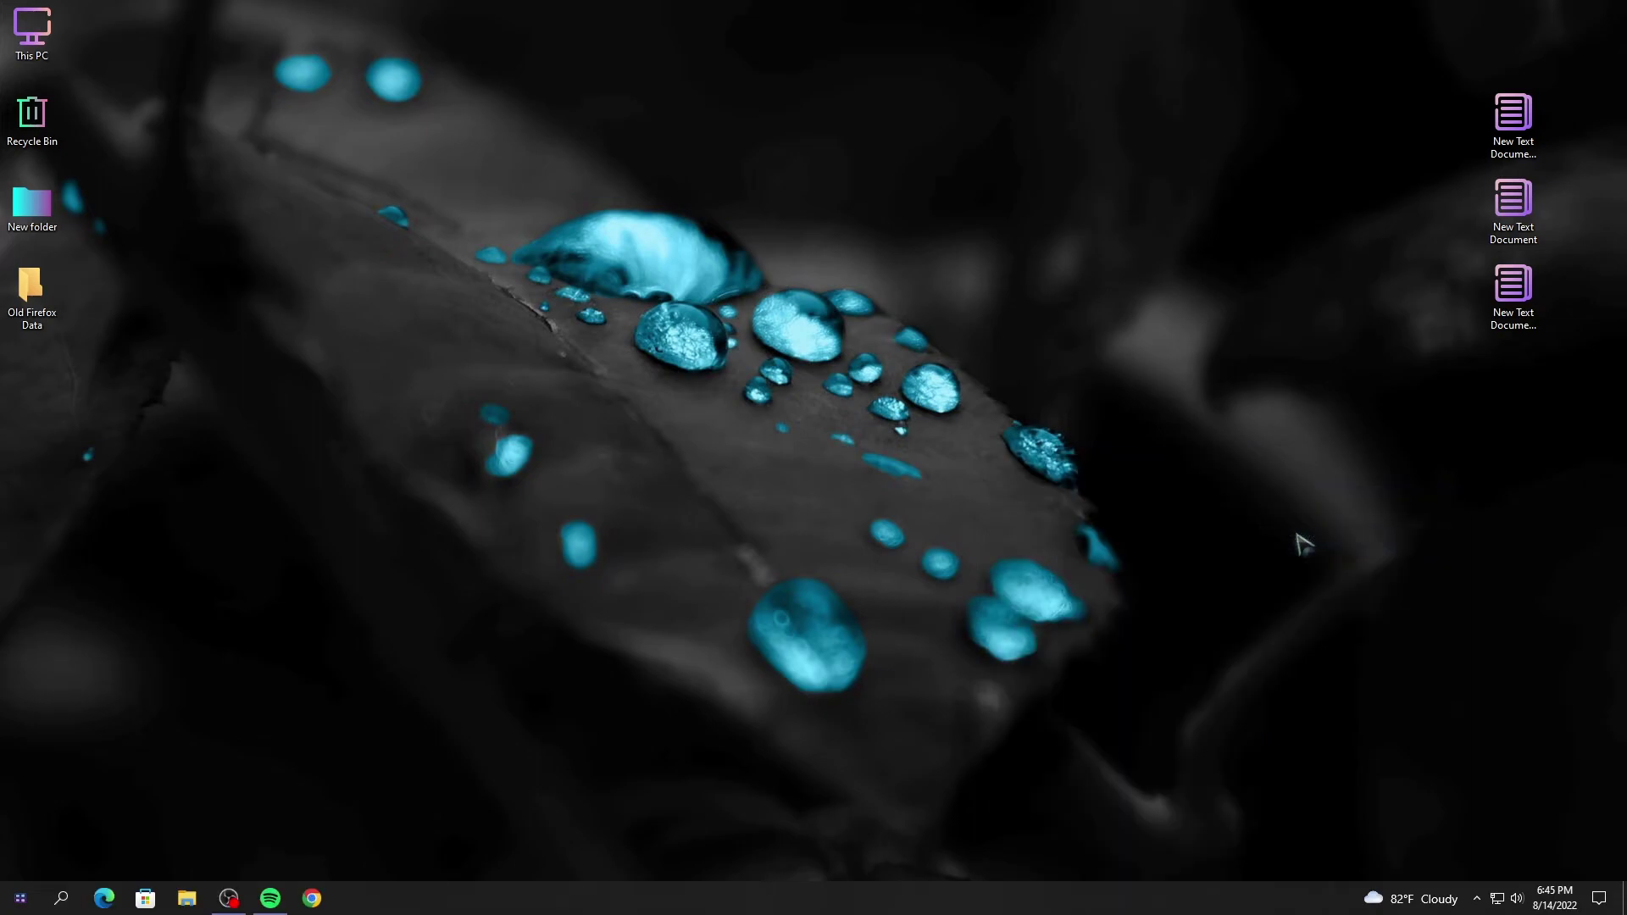
# Step: Add the Links toolbar to the taskbar and unlock the taskbar
pyautogui.rightClick(957, 900)
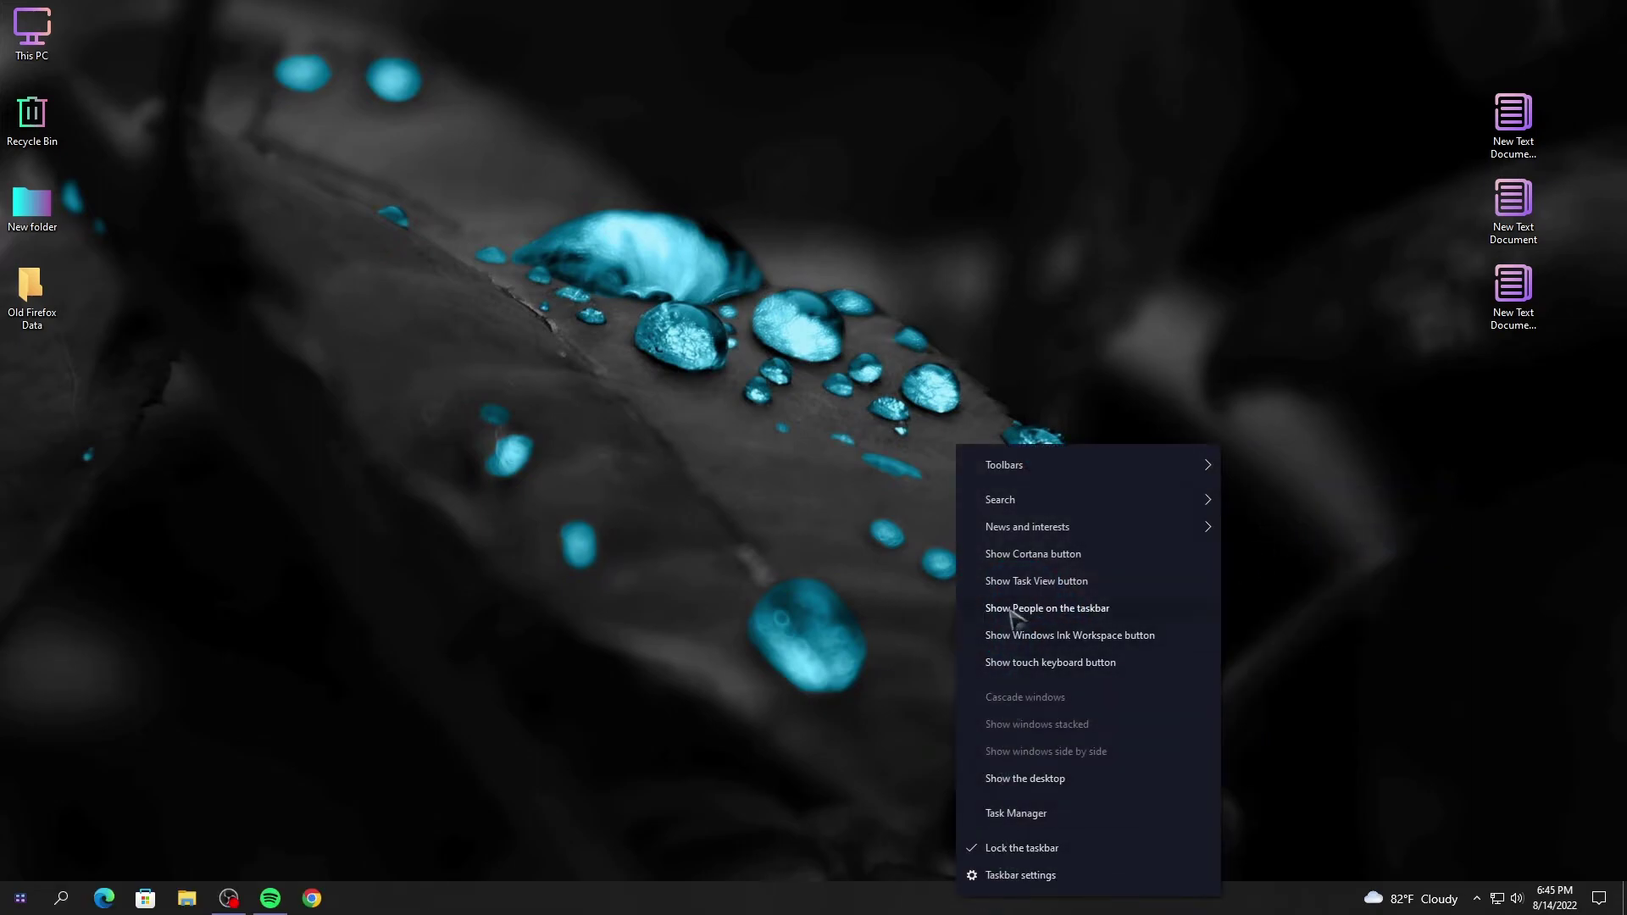
pyautogui.moveTo(1198, 465)
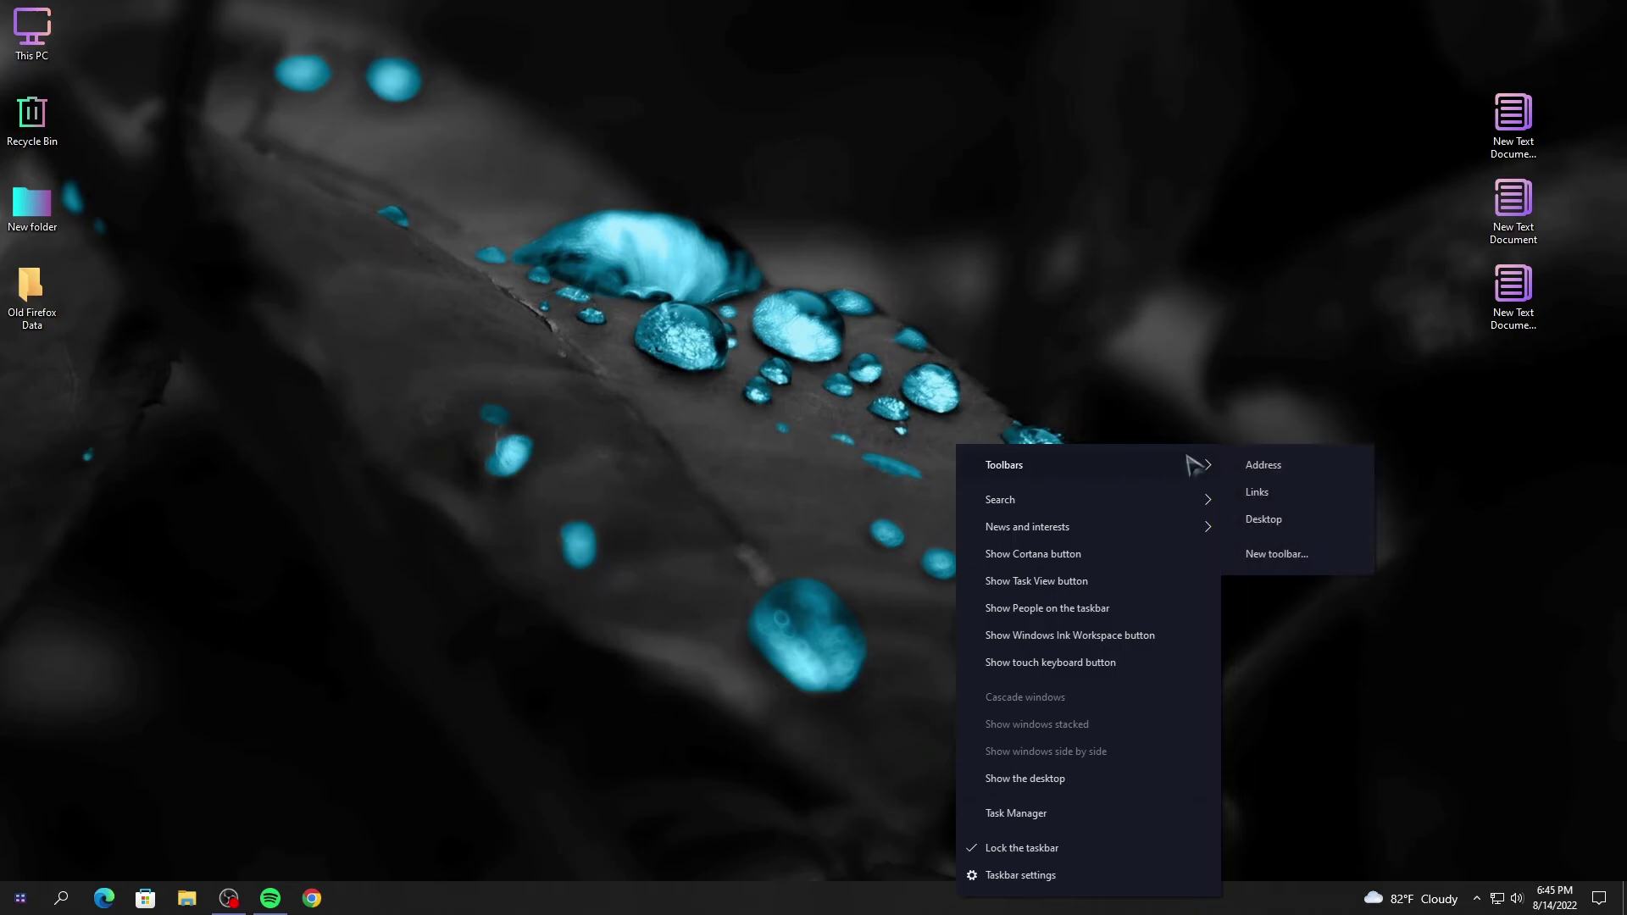
pyautogui.click(1257, 495)
pyautogui.rightClick(1076, 900)
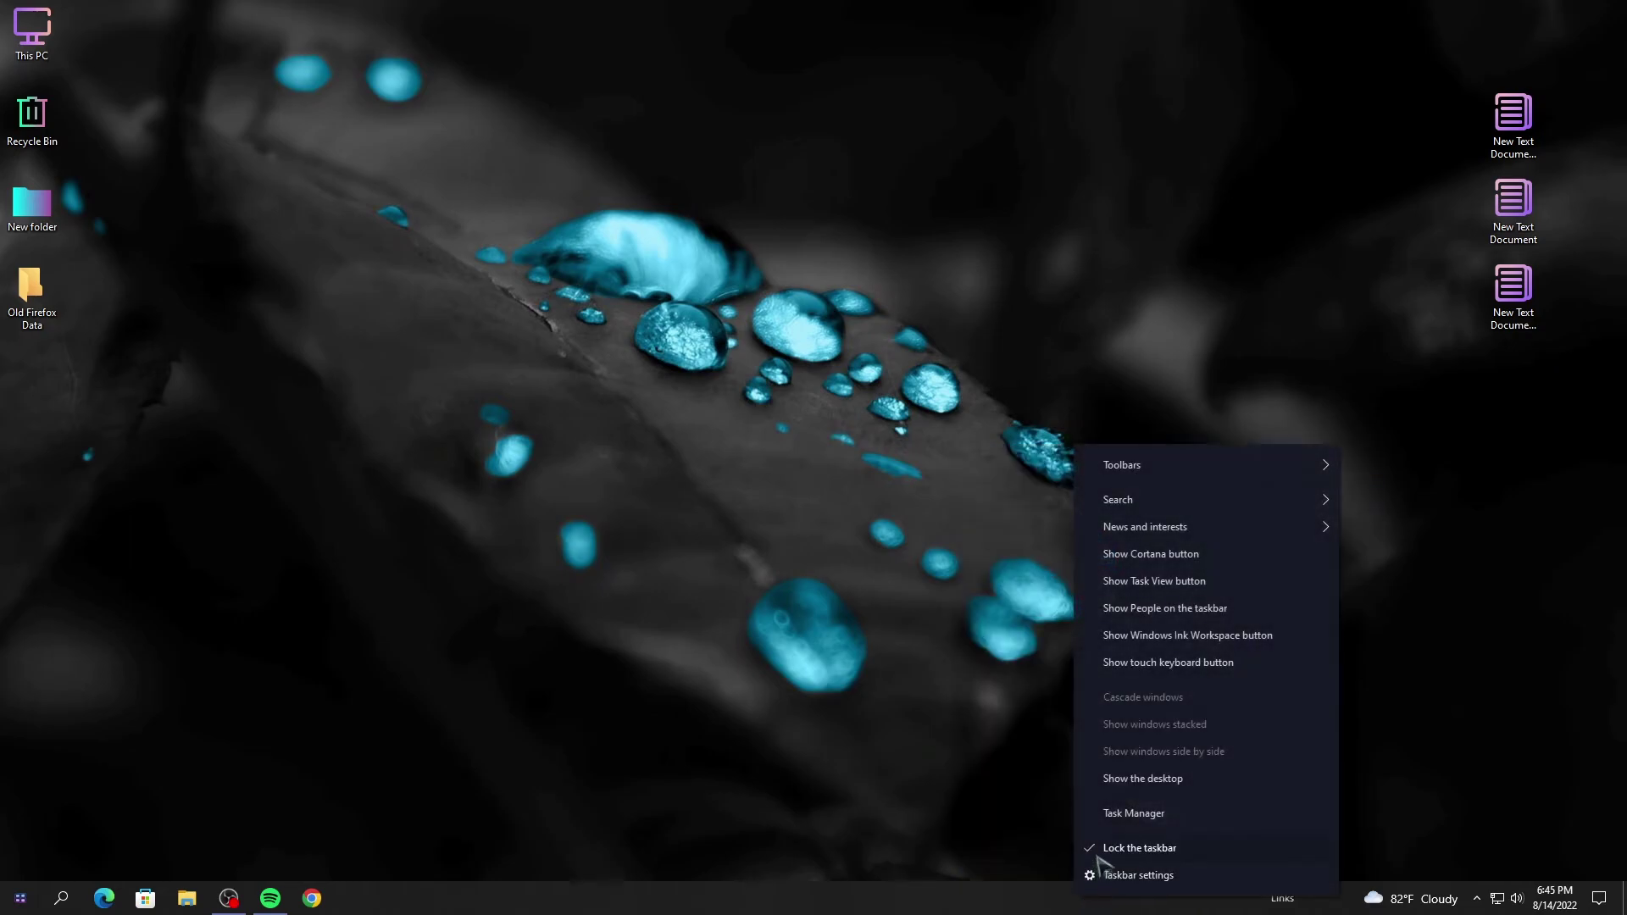
pyautogui.click(1127, 849)
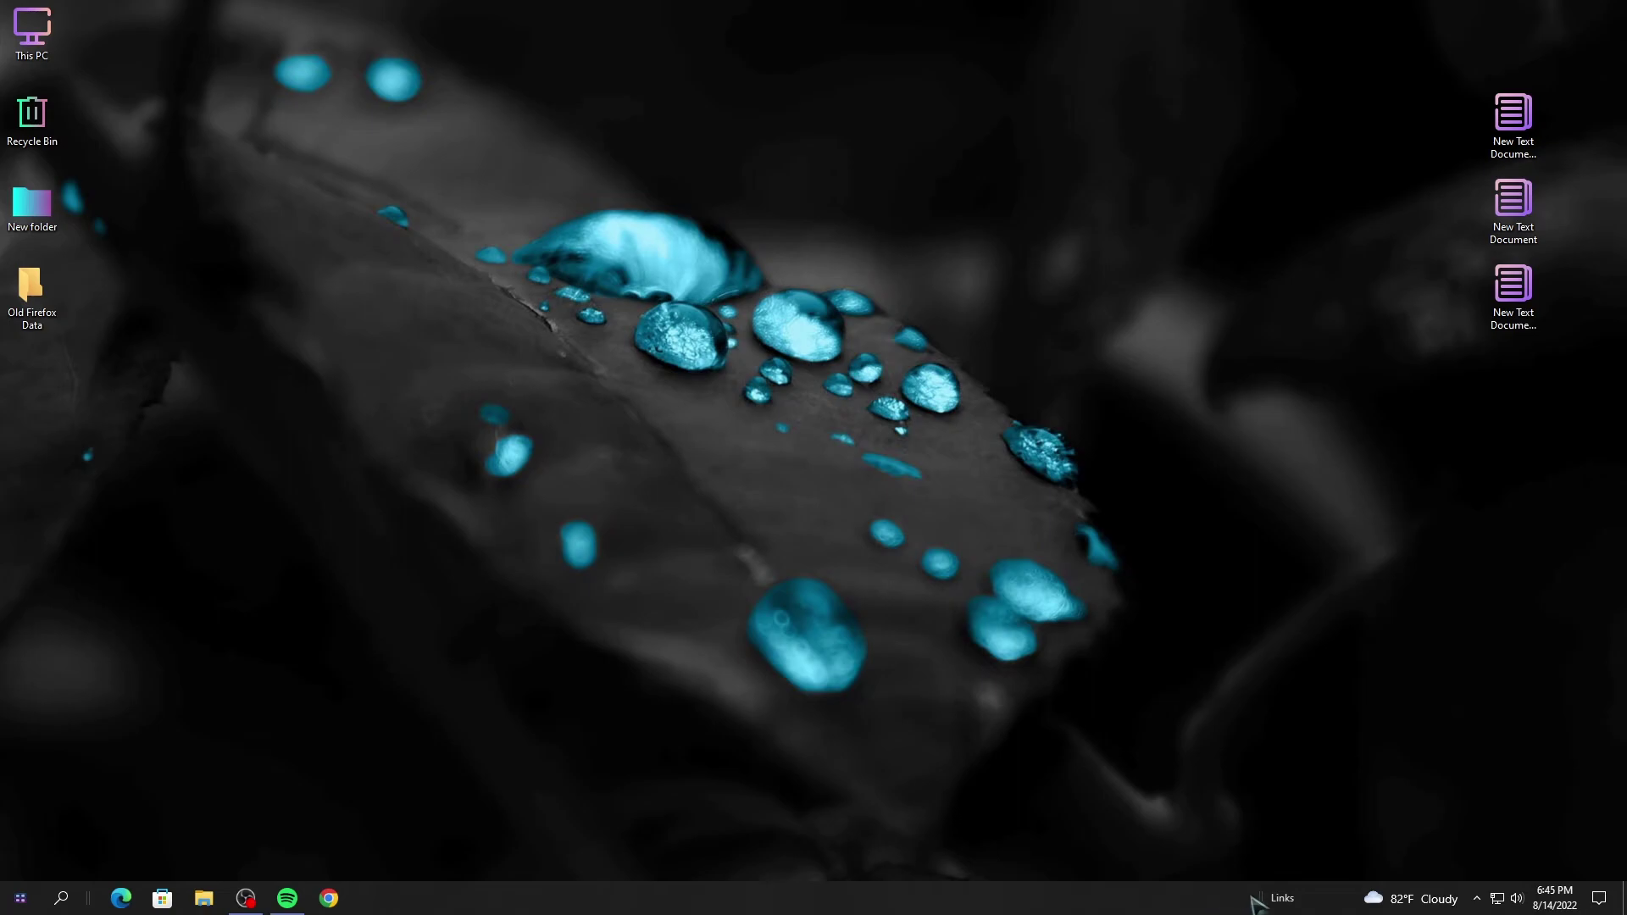
# Step: Move the Links toolbar ahead of the app icons, centre the icons on the taskbar, lock it and refresh the desktop
pyautogui.moveTo(1254, 896); pyautogui.dragTo(86, 890)
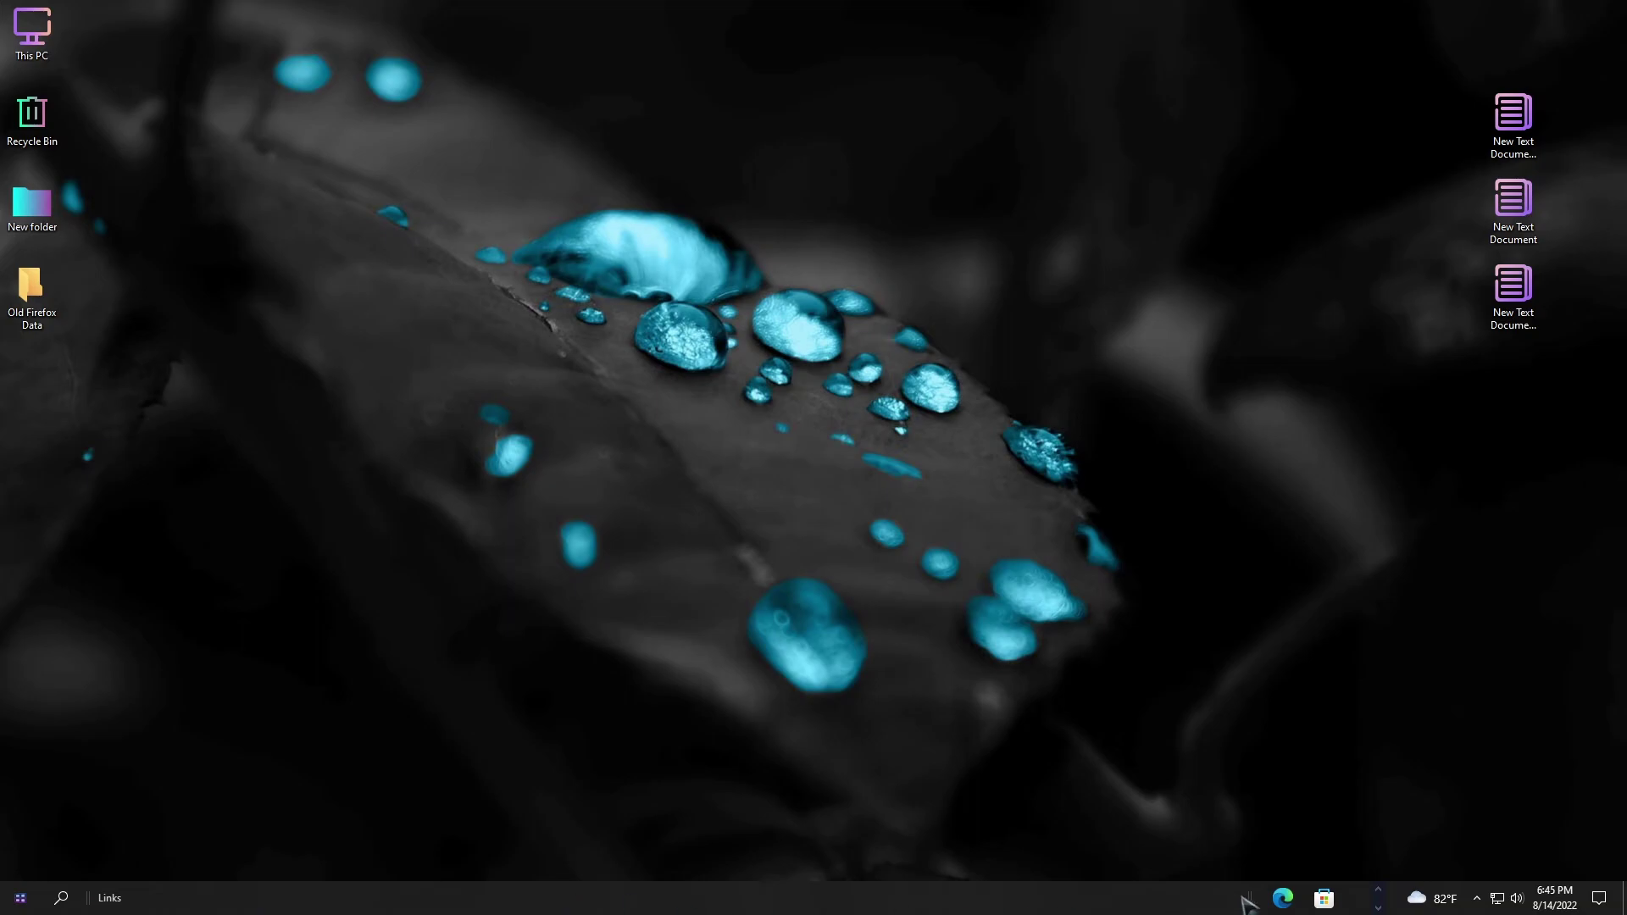
pyautogui.moveTo(1245, 895); pyautogui.dragTo(885, 886)
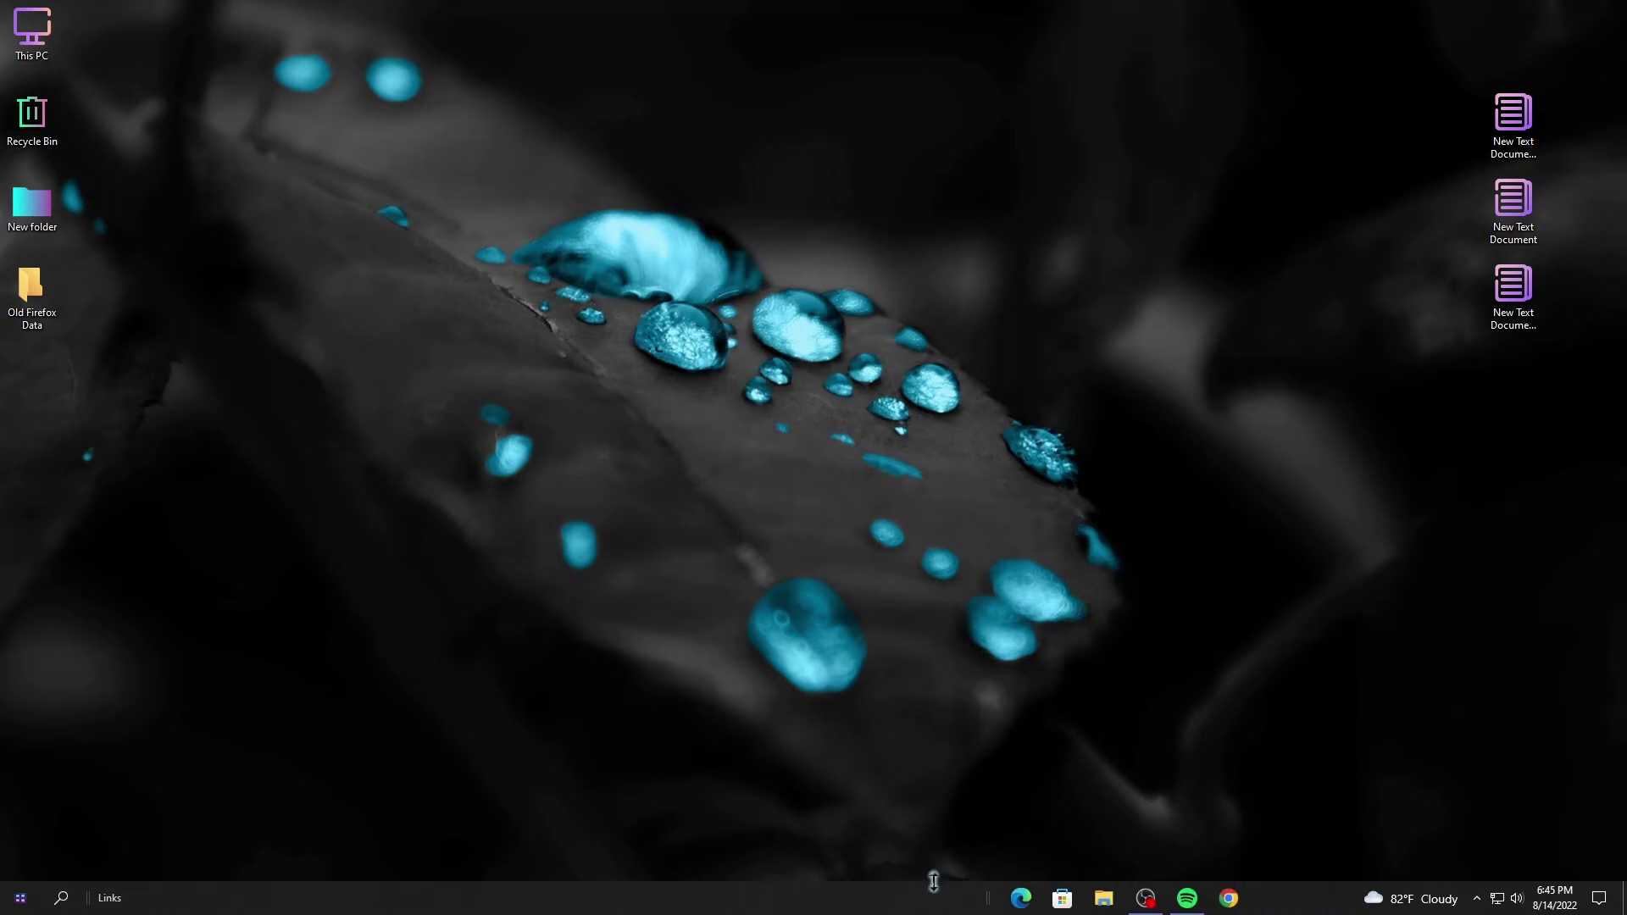
pyautogui.moveTo(987, 895); pyautogui.dragTo(700, 886)
pyautogui.rightClick(1049, 894)
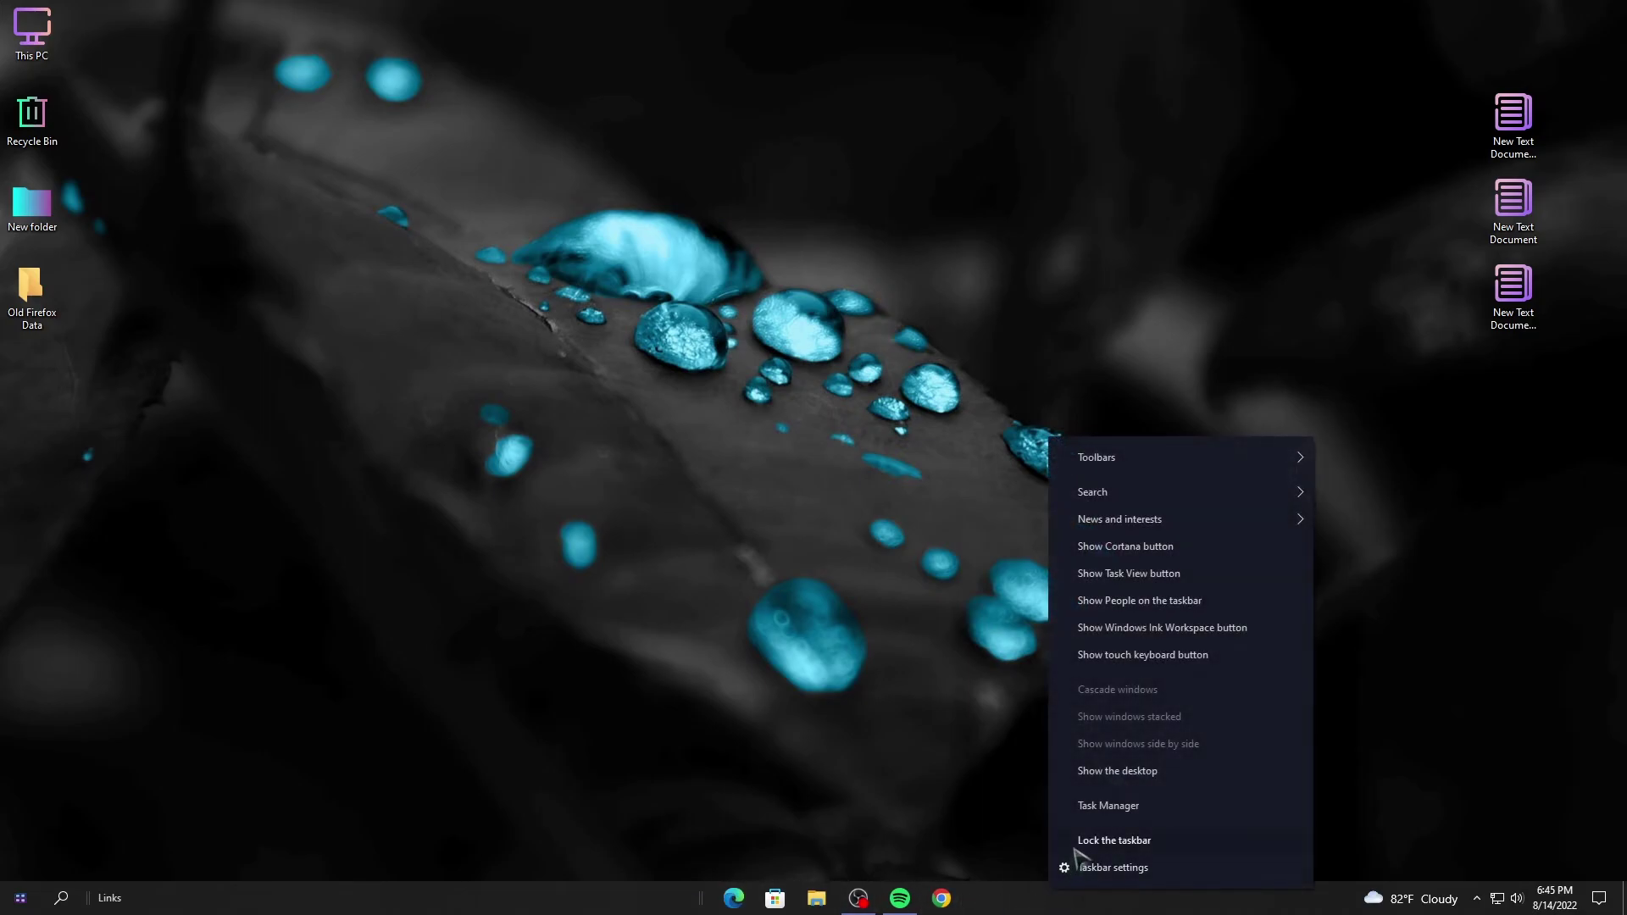
pyautogui.click(1075, 847)
pyautogui.rightClick(686, 332)
pyautogui.click(726, 378)
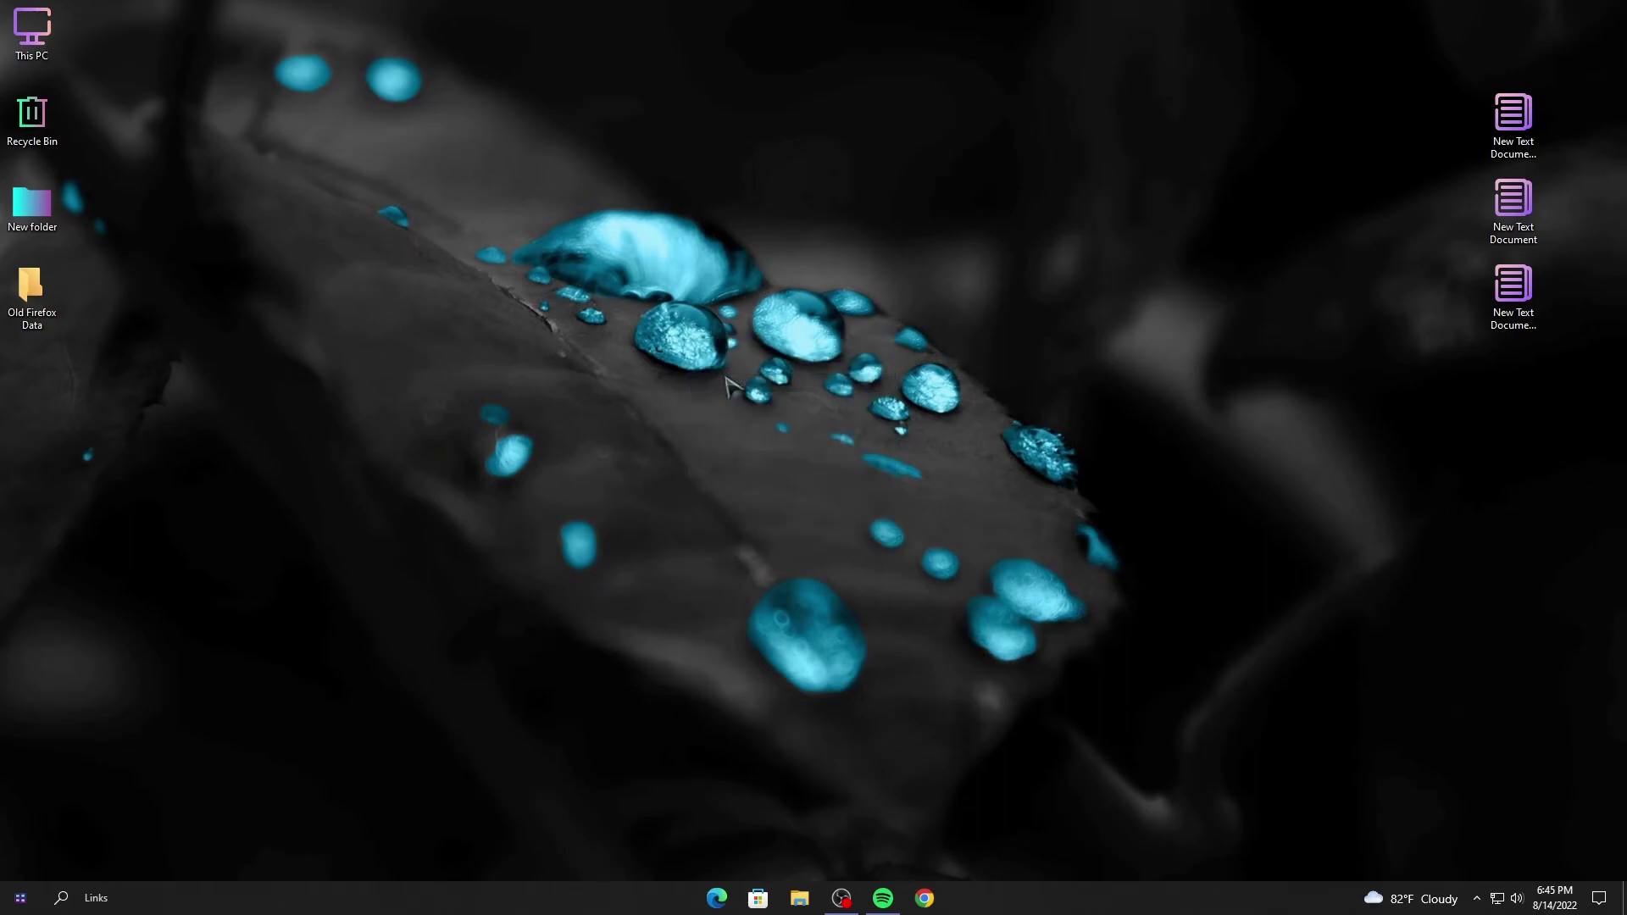
# Step: Examine the themed folder and drive icons in This PC and Local Disk (C:), then close the window and refresh the desktop
pyautogui.click(799, 898)
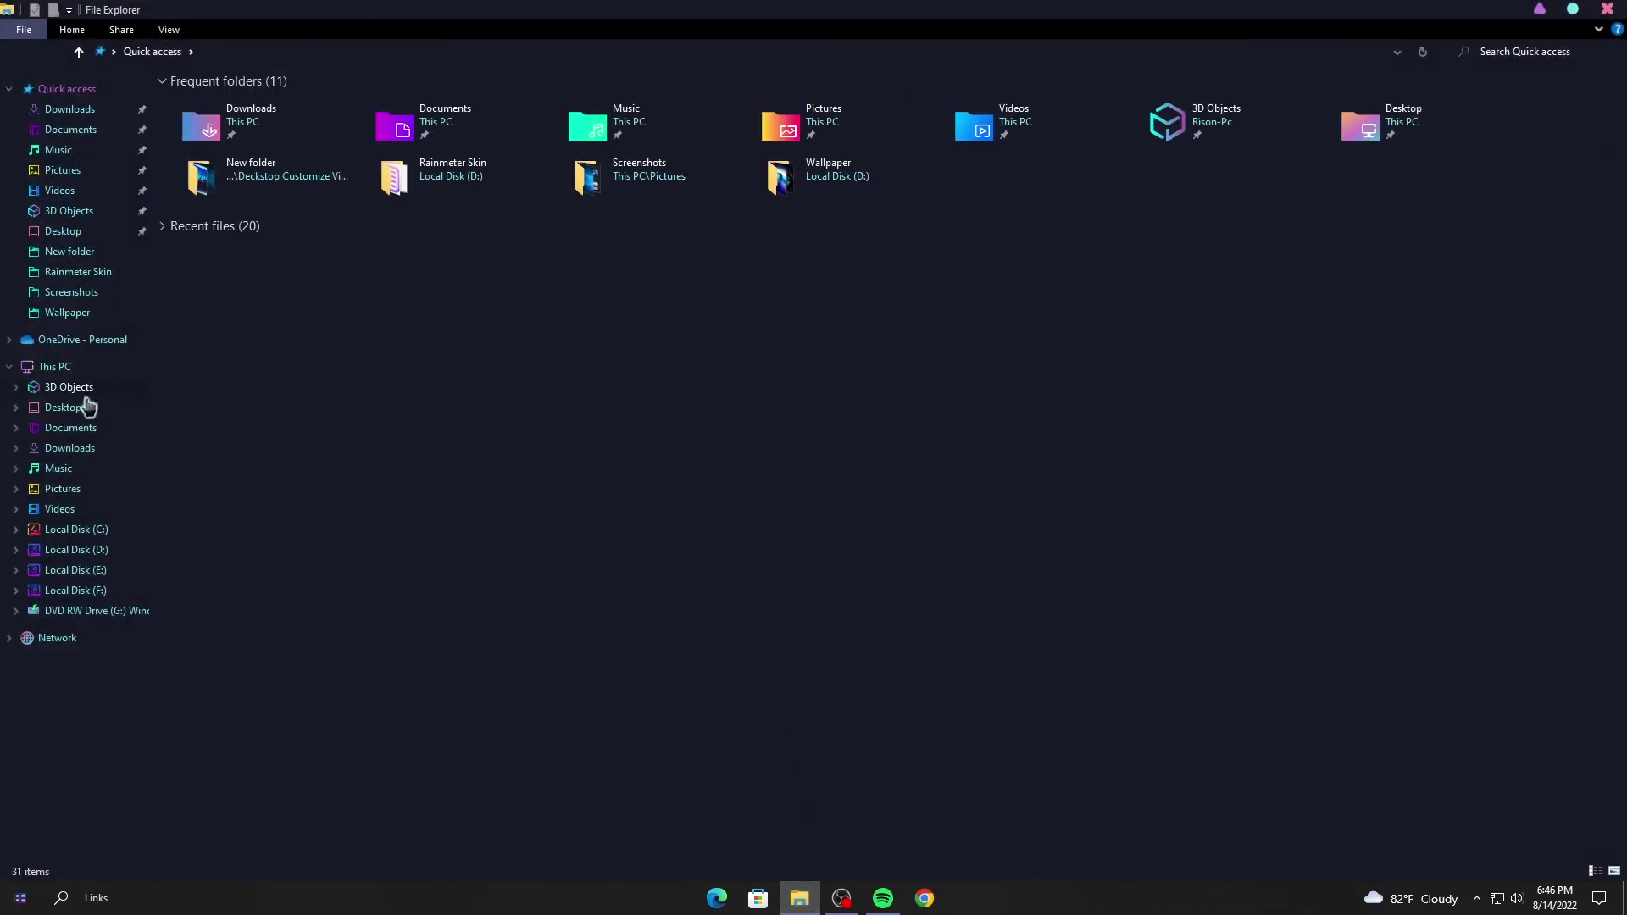
pyautogui.click(66, 371)
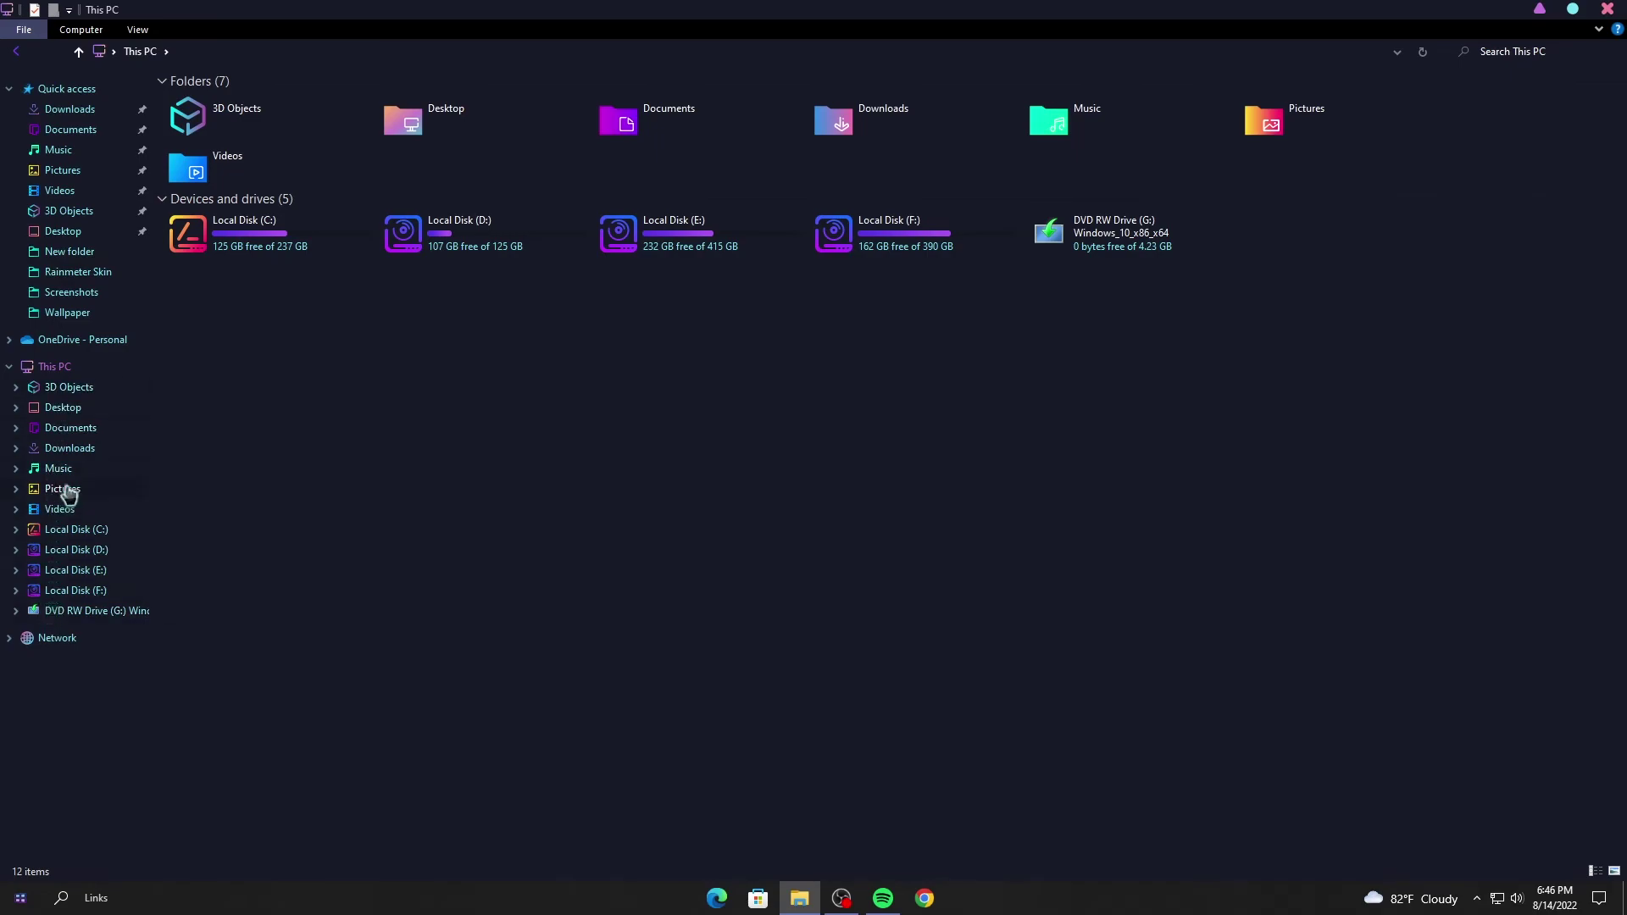
pyautogui.click(64, 531)
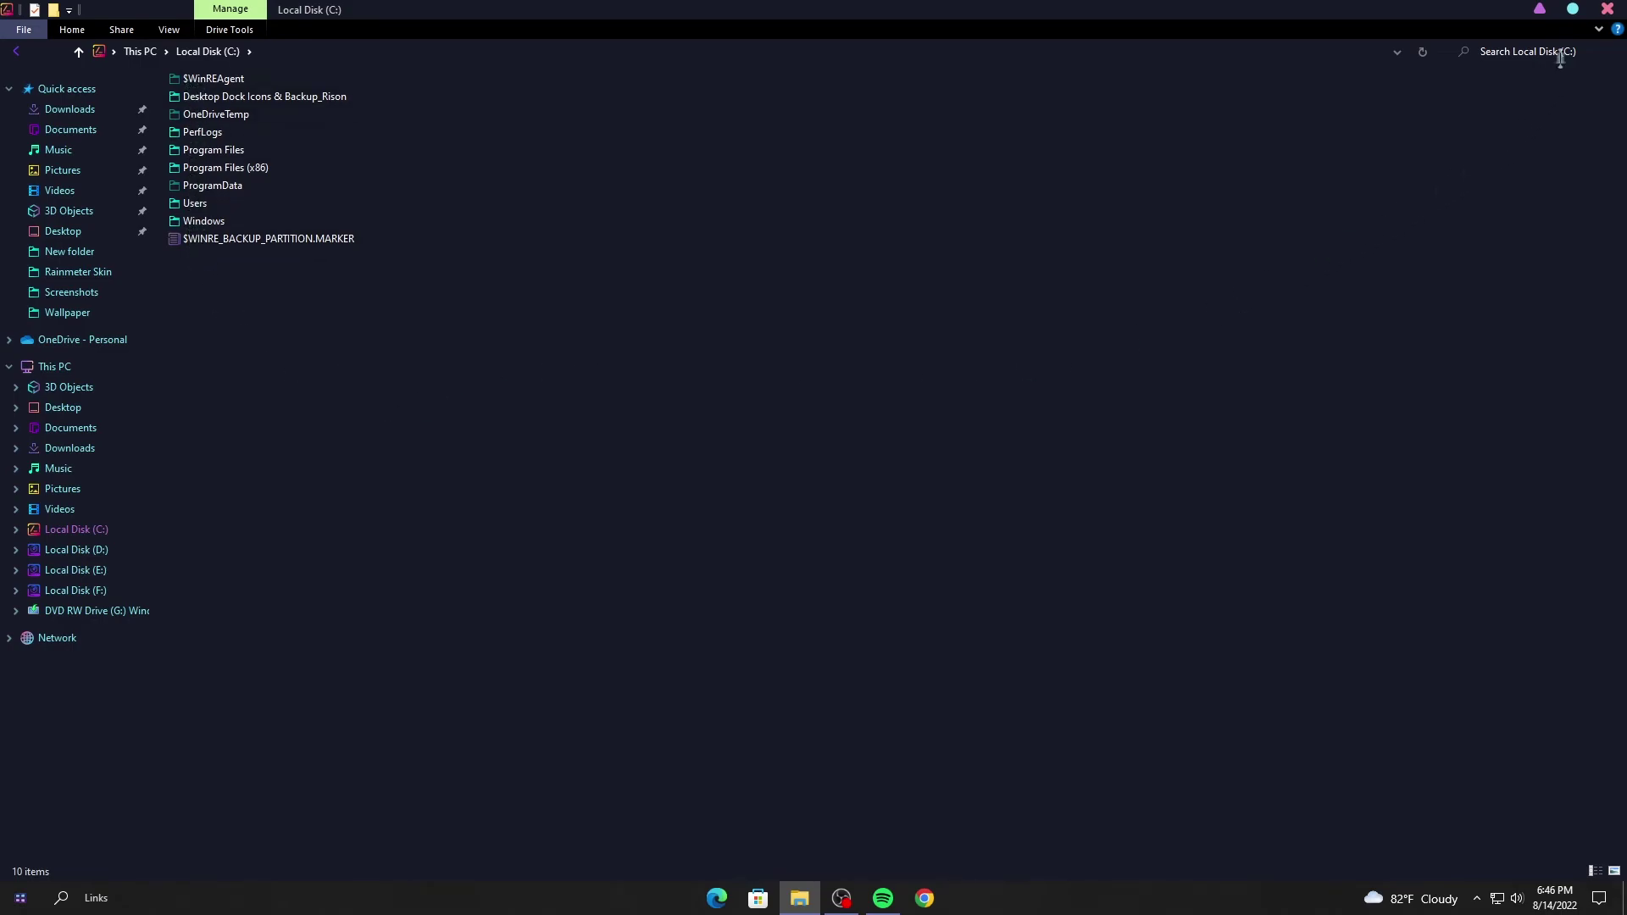
pyautogui.click(1604, 12)
pyautogui.rightClick(1033, 341)
pyautogui.click(1093, 388)
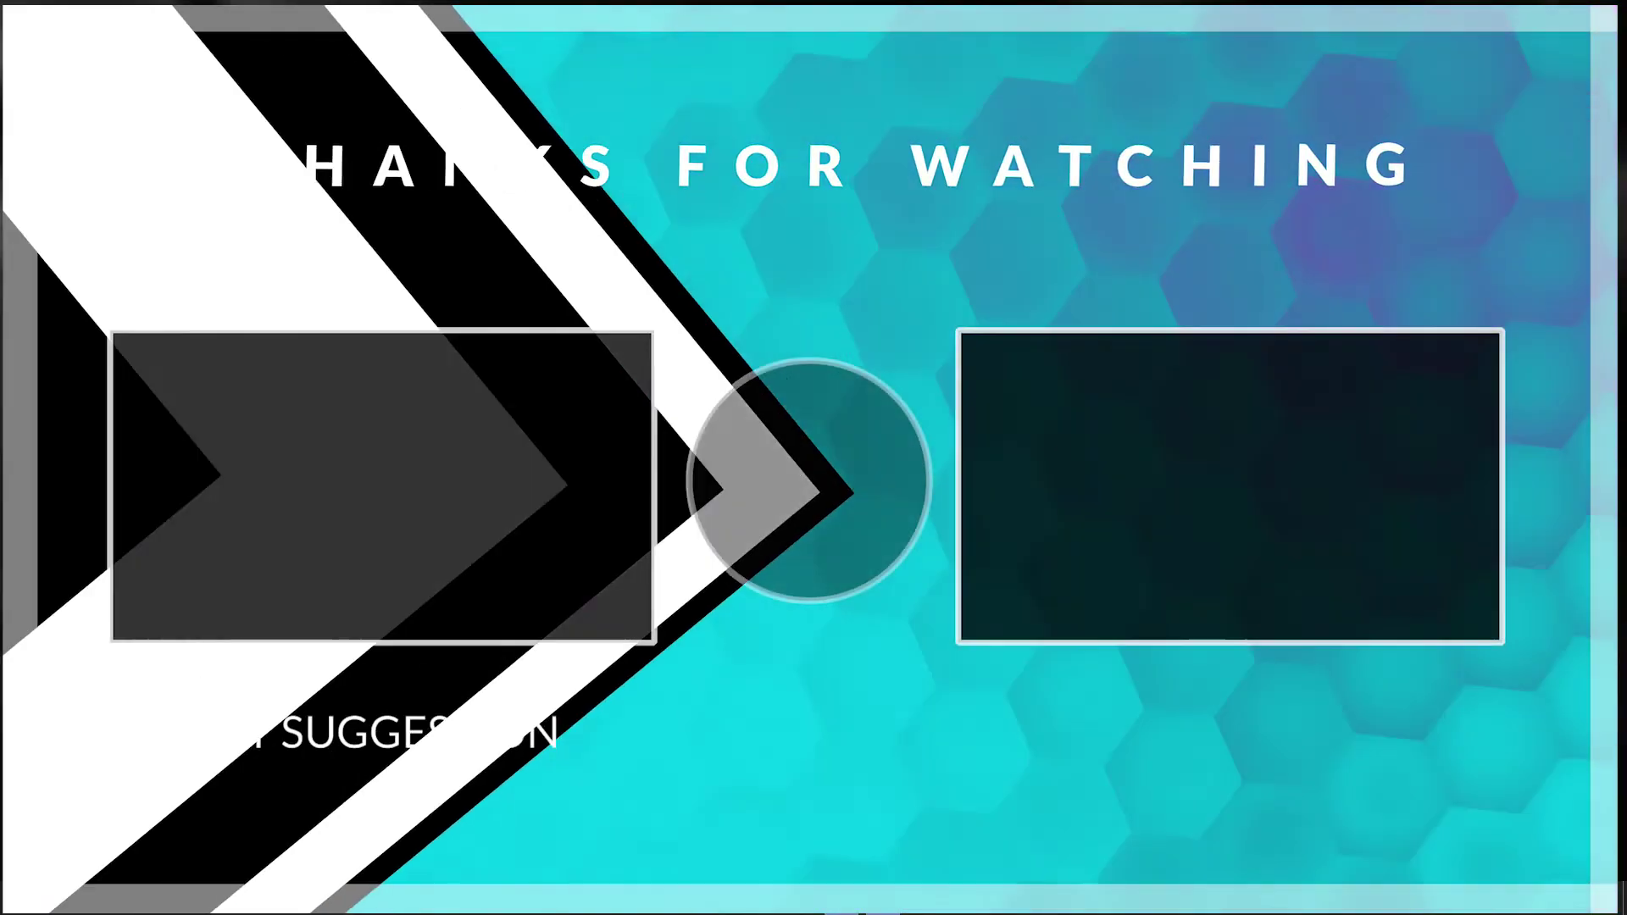